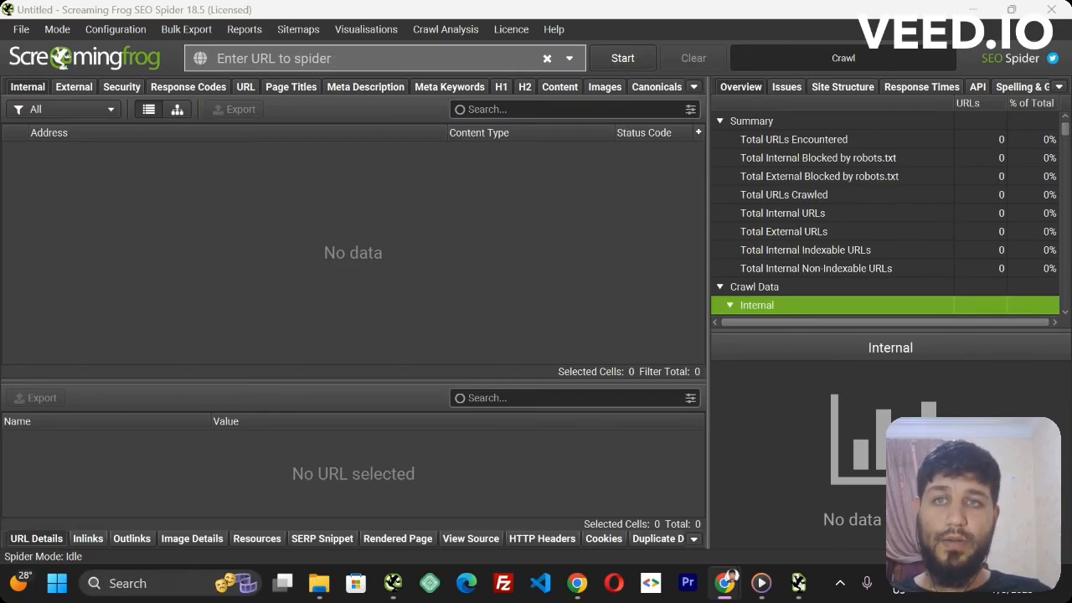
pyautogui.click(439, 276)
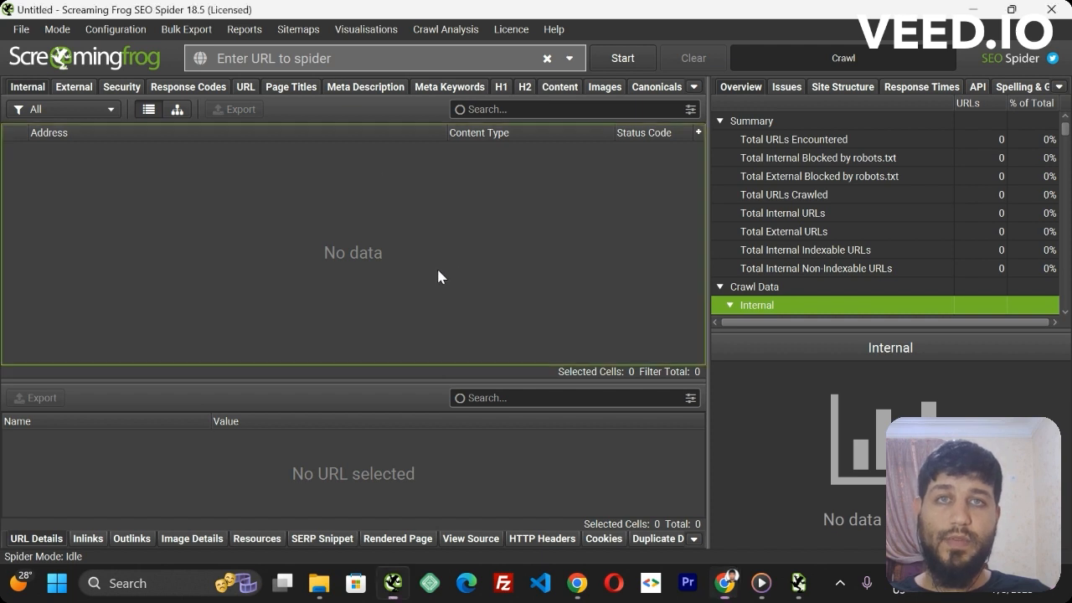
pyautogui.click(285, 61)
pyautogui.write('htp')
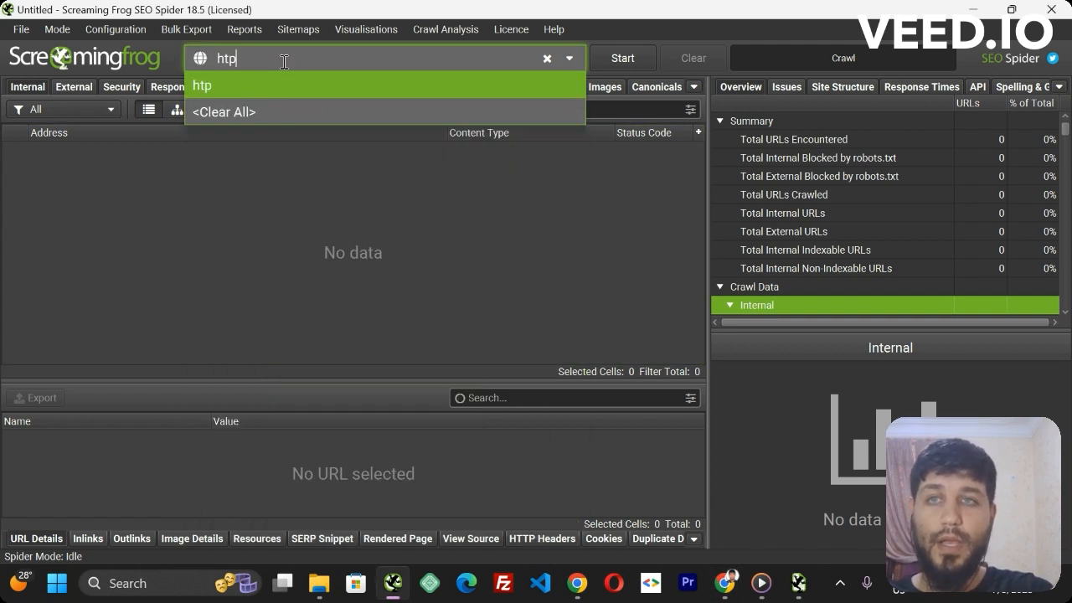
pyautogui.press('BackSpace')
pyautogui.press('Down')
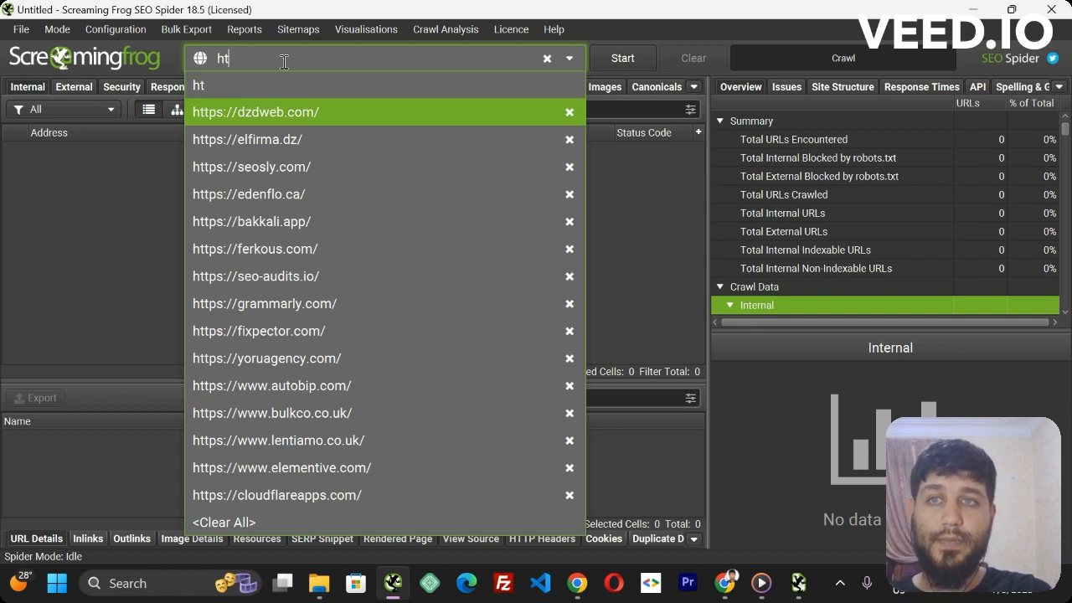
pyautogui.press('Return')
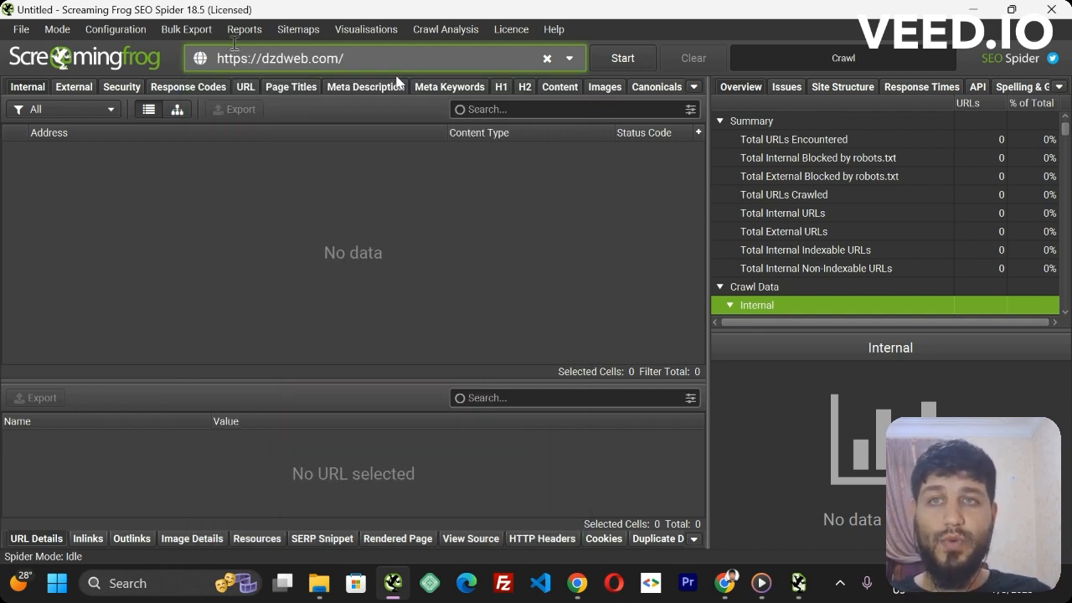
pyautogui.click(118, 32)
pyautogui.click(140, 50)
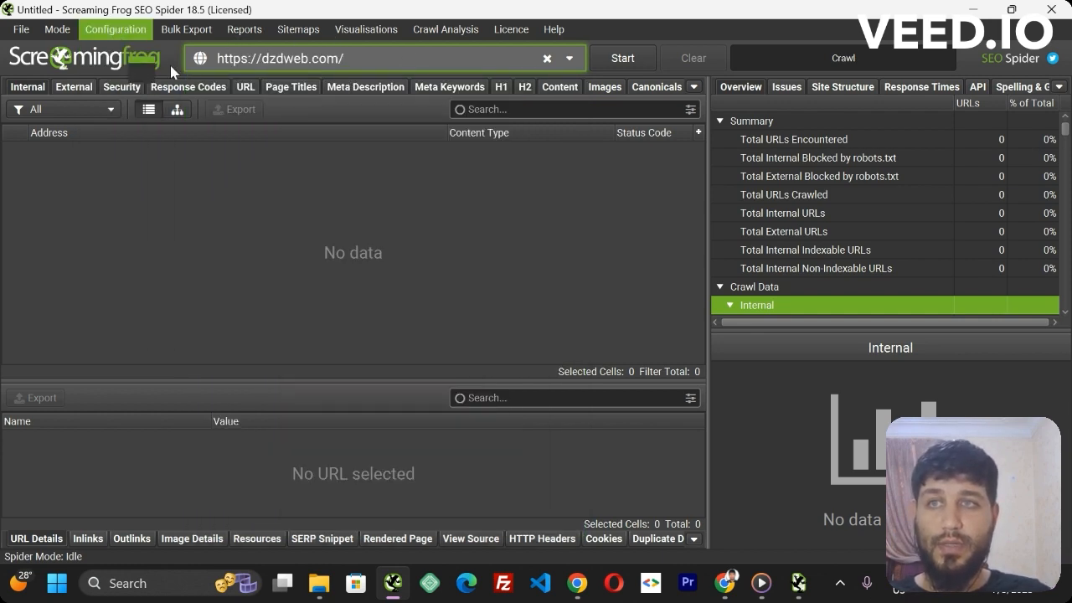
pyautogui.moveTo(747, 105); pyautogui.dragTo(740, 260)
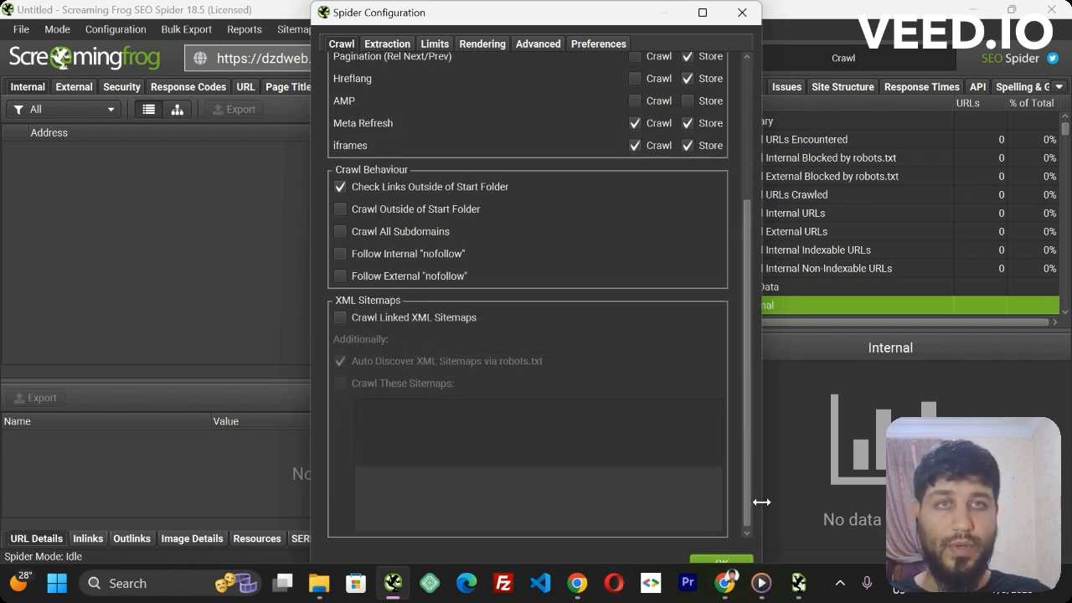
pyautogui.moveTo(592, 587)
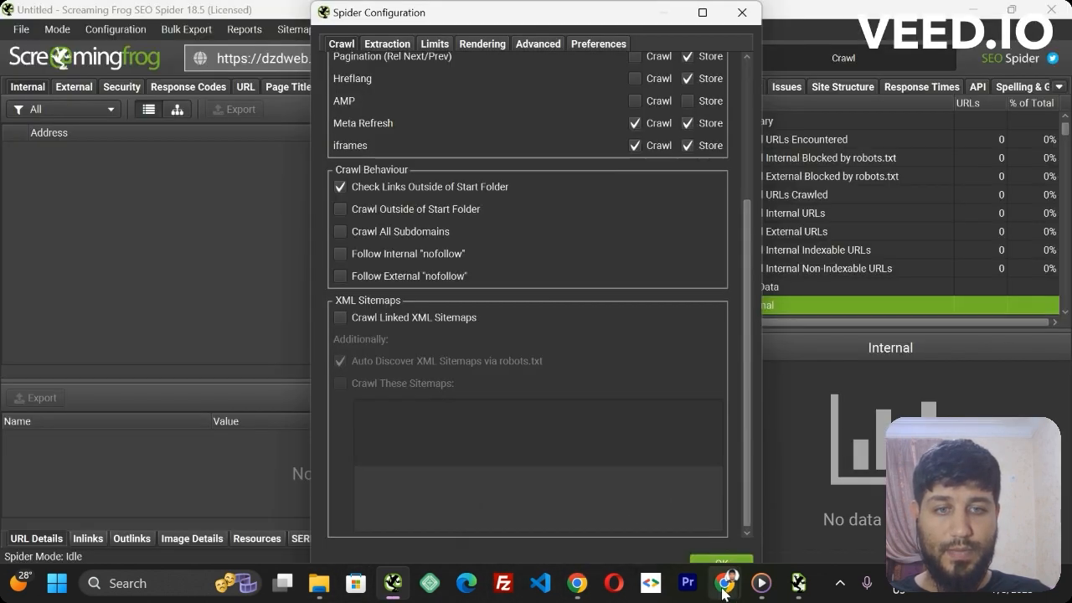
pyautogui.moveTo(730, 589)
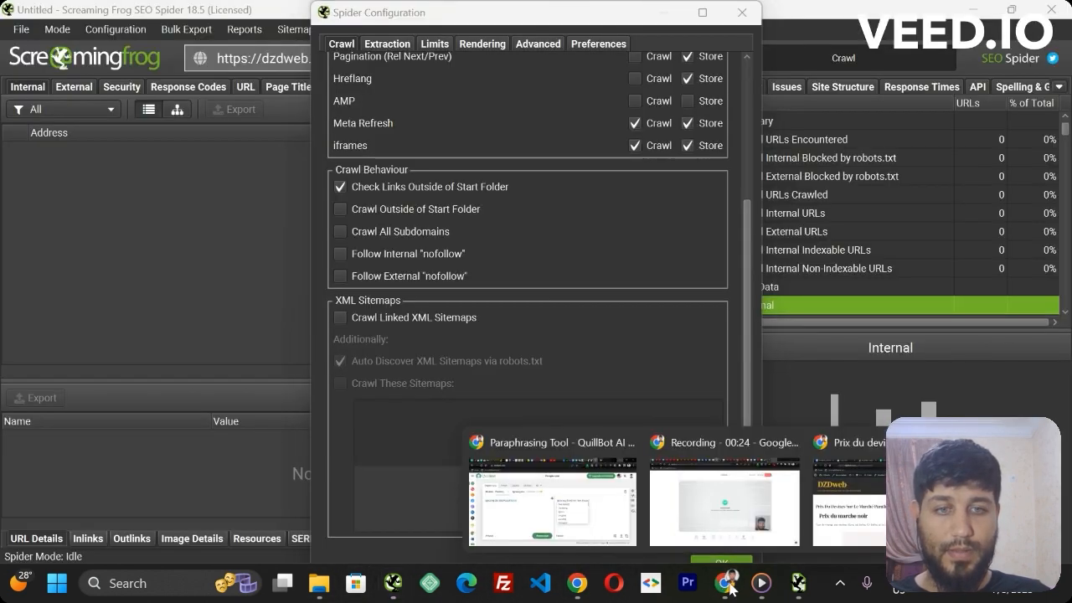
pyautogui.click(839, 522)
pyautogui.click(434, 51)
pyautogui.hotkey('ctrl', 'c')
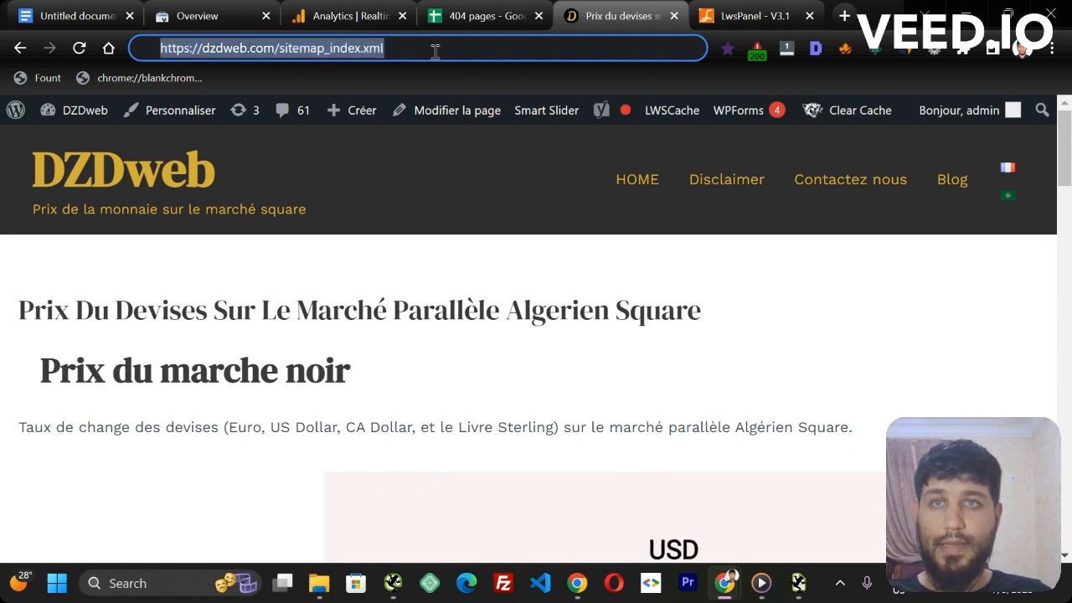
pyautogui.click(393, 583)
pyautogui.click(340, 317)
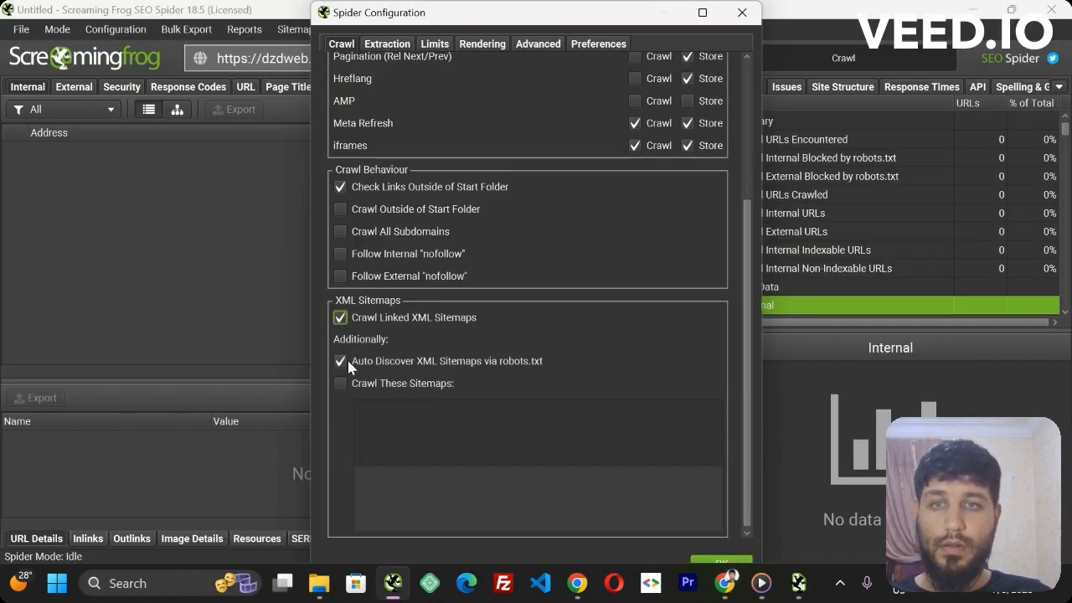
pyautogui.click(340, 361)
pyautogui.click(340, 383)
pyautogui.click(397, 431)
pyautogui.hotkey('ctrl', 'v')
pyautogui.click(717, 564)
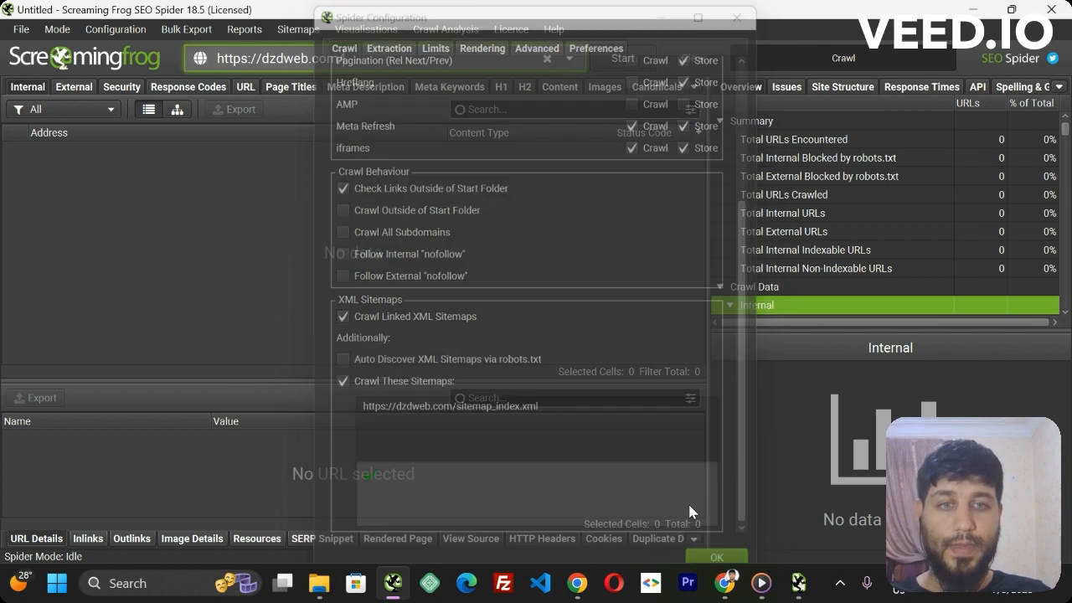
# Start crawling the website and show only the internal HTML pages in the results.
pyautogui.click(605, 65)
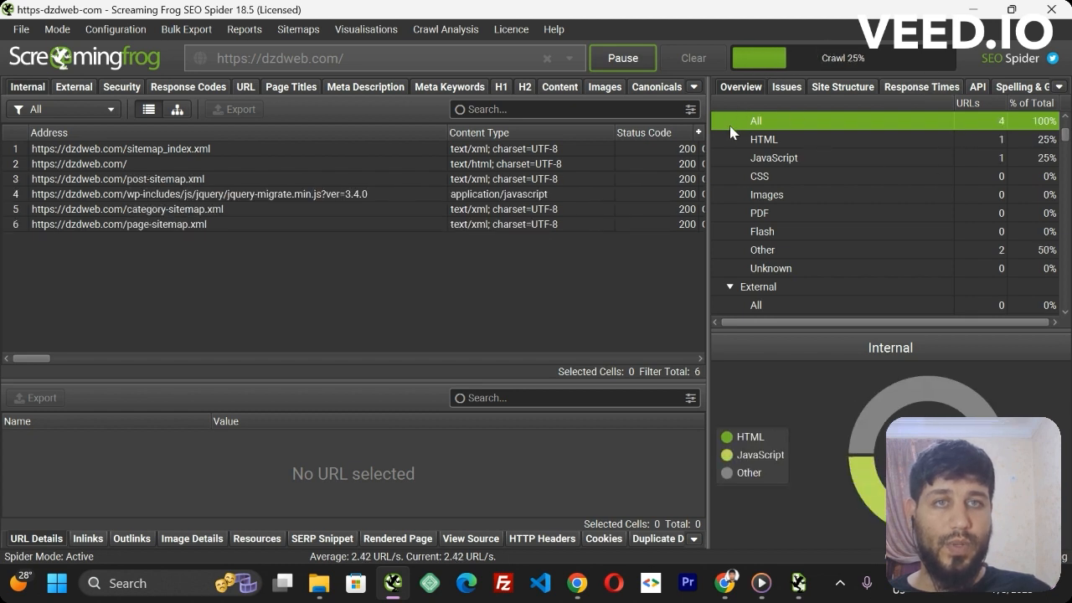
pyautogui.scroll(-1, 1065, 140)
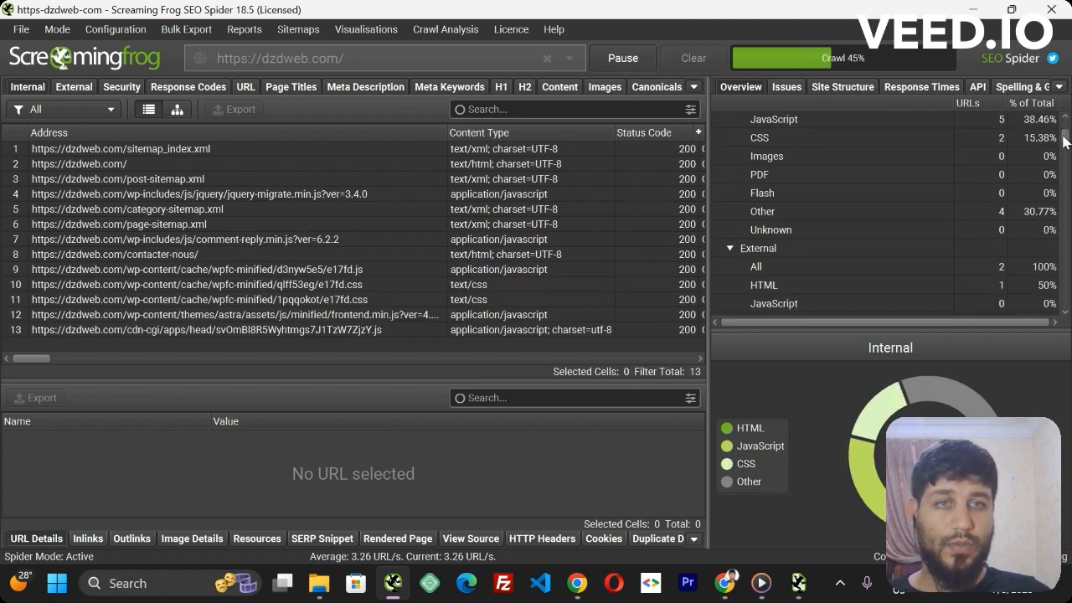
pyautogui.scroll(3, 1051, 181)
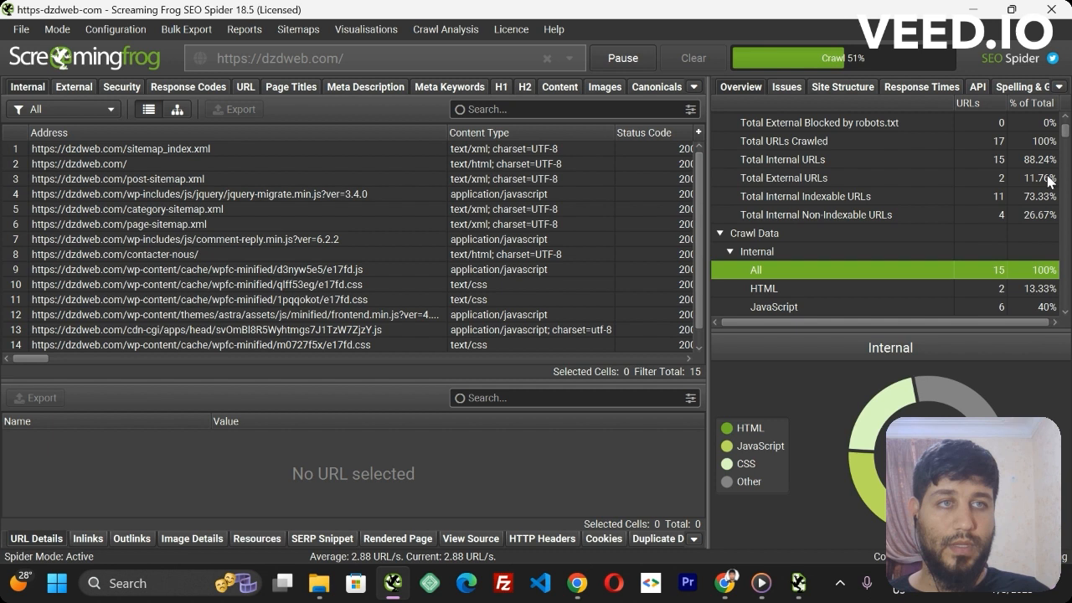
pyautogui.click(771, 291)
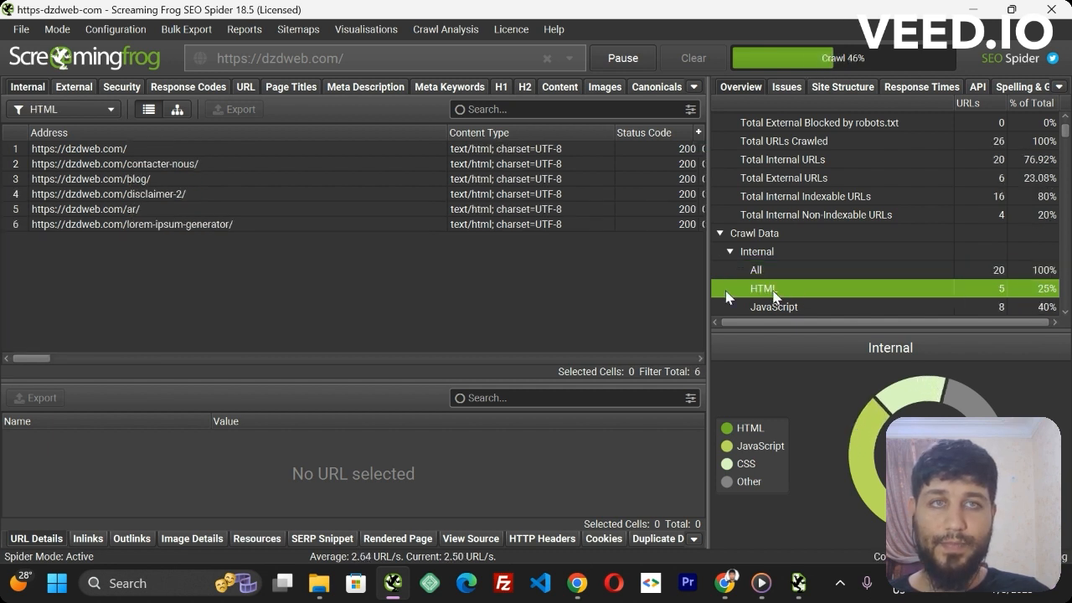
# Show the crawled URLs by response code and filter them to Client Error (4xx).
pyautogui.click(178, 88)
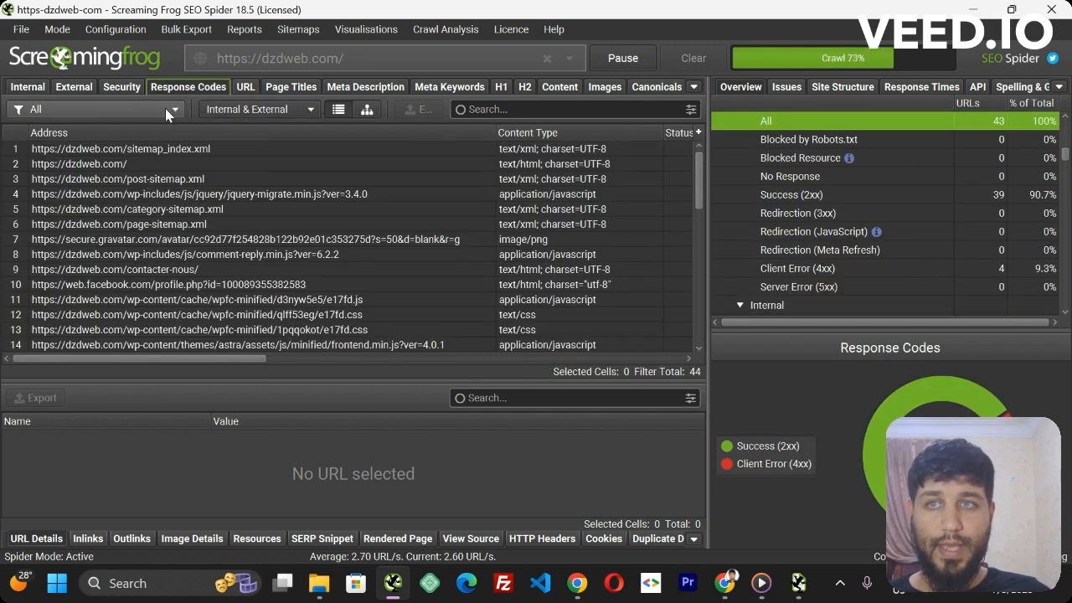
pyautogui.click(165, 109)
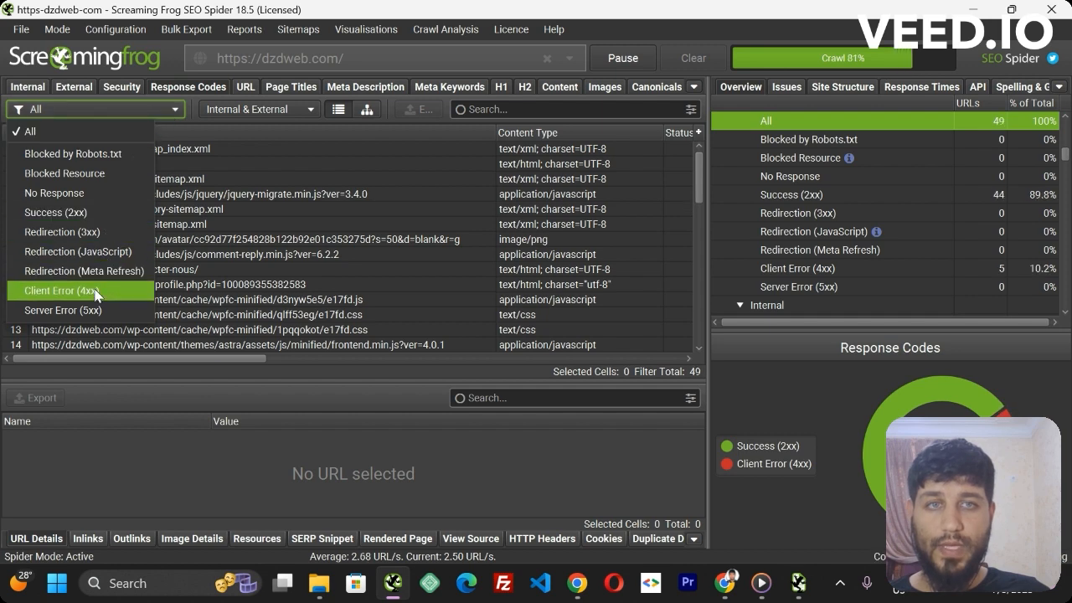
pyautogui.click(820, 272)
pyautogui.click(144, 109)
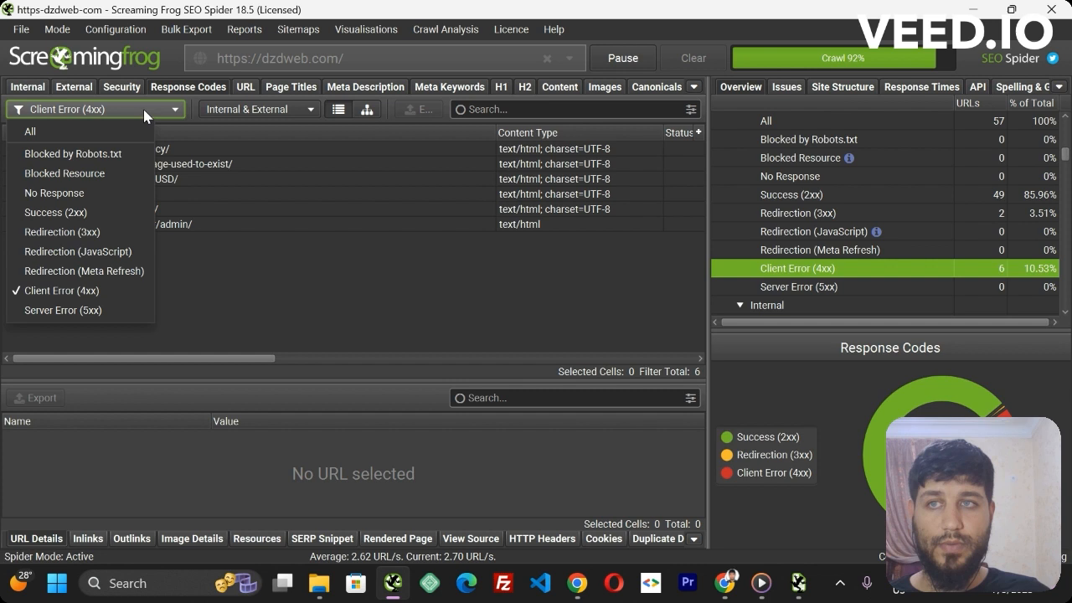
pyautogui.click(110, 290)
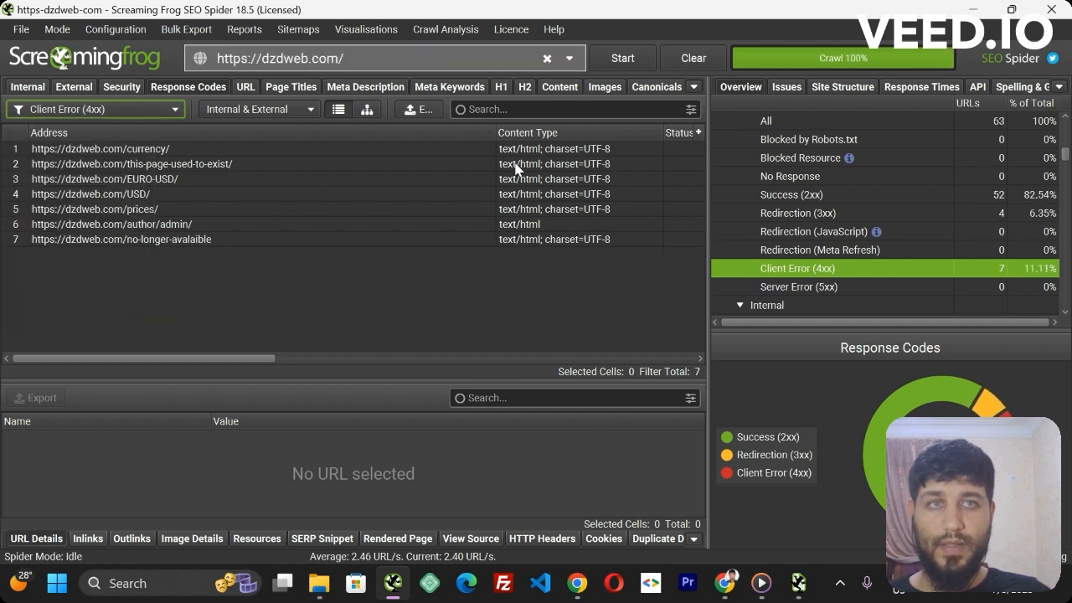
# Examine the status code and status of each client error URL, including the this-page-used-to-exist entry.
pyautogui.click(168, 243)
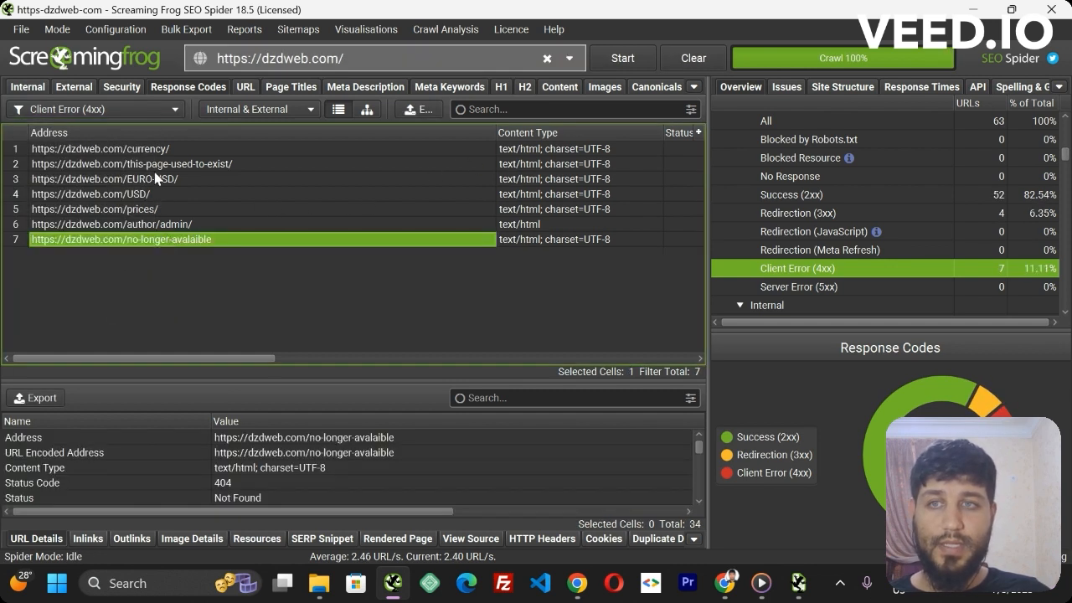
pyautogui.click(150, 149)
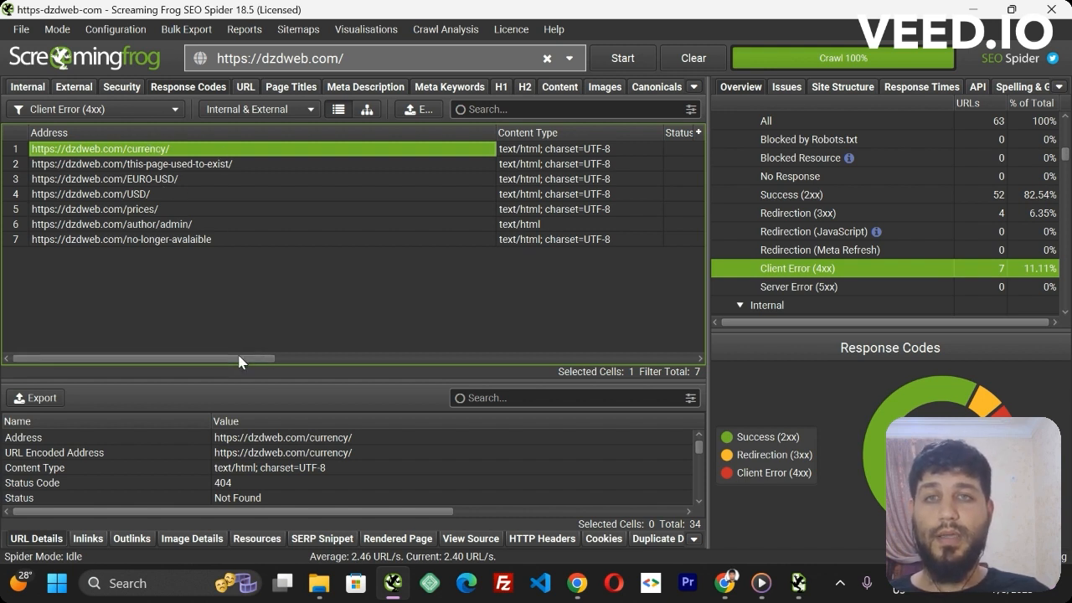
pyautogui.moveTo(239, 361); pyautogui.dragTo(203, 362)
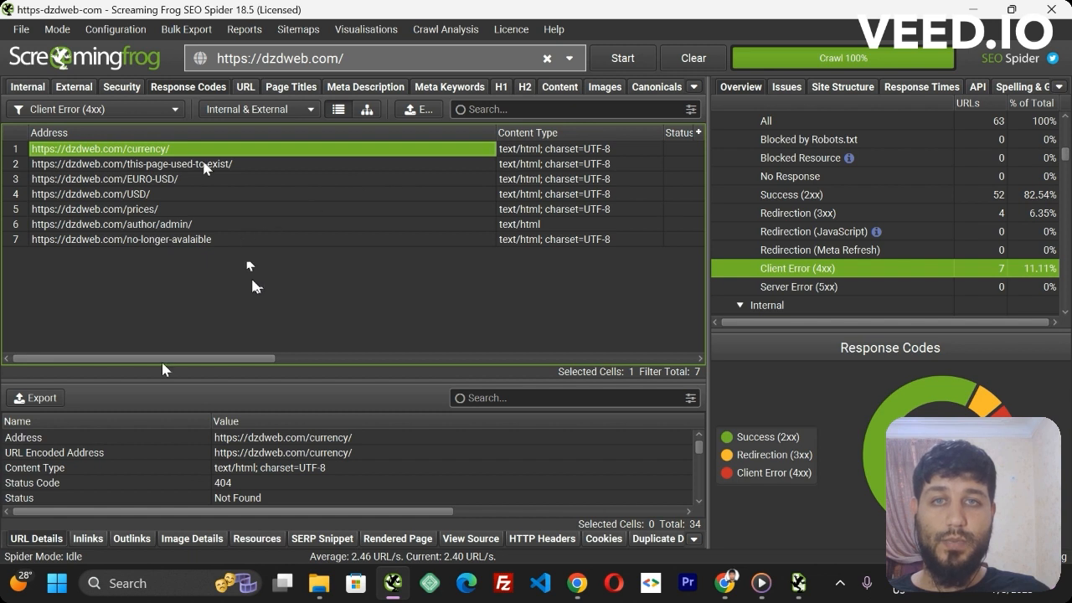
pyautogui.moveTo(167, 361); pyautogui.dragTo(278, 360)
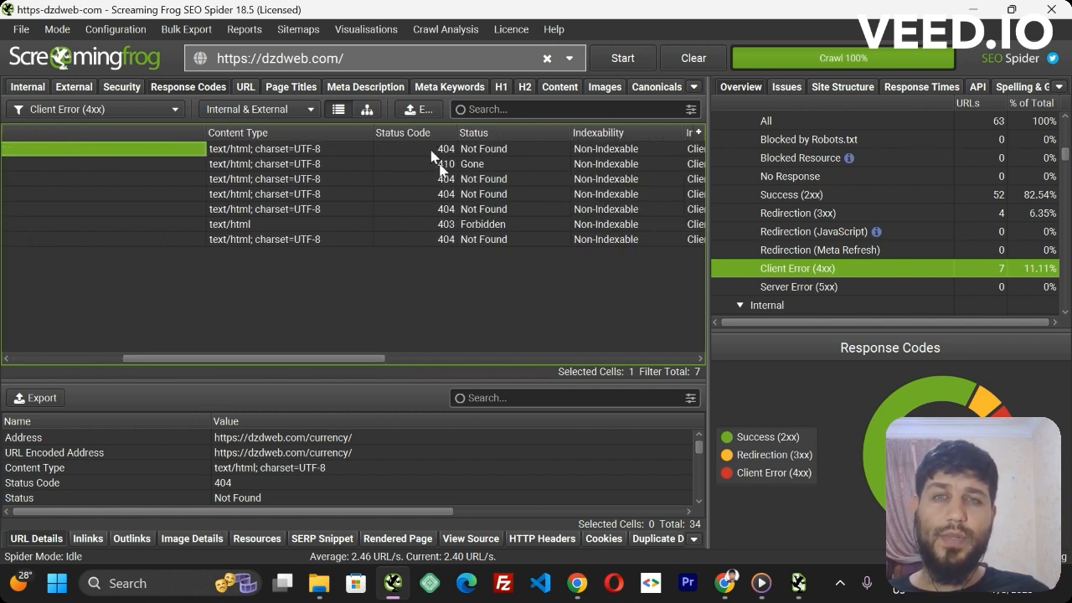
pyautogui.moveTo(382, 358); pyautogui.dragTo(344, 367)
pyautogui.click(415, 162)
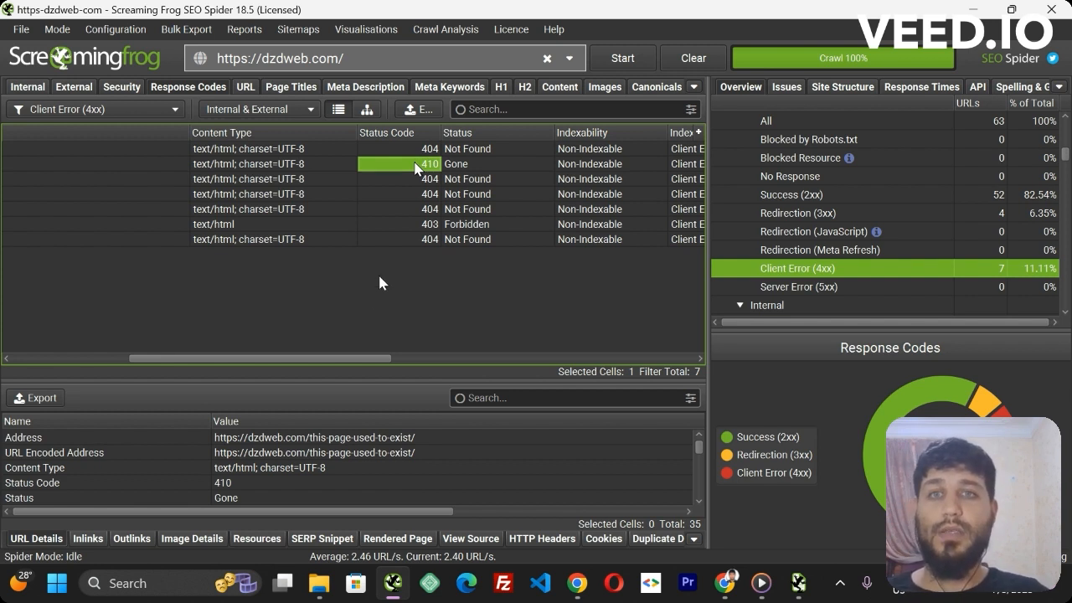
pyautogui.moveTo(366, 361); pyautogui.dragTo(293, 373)
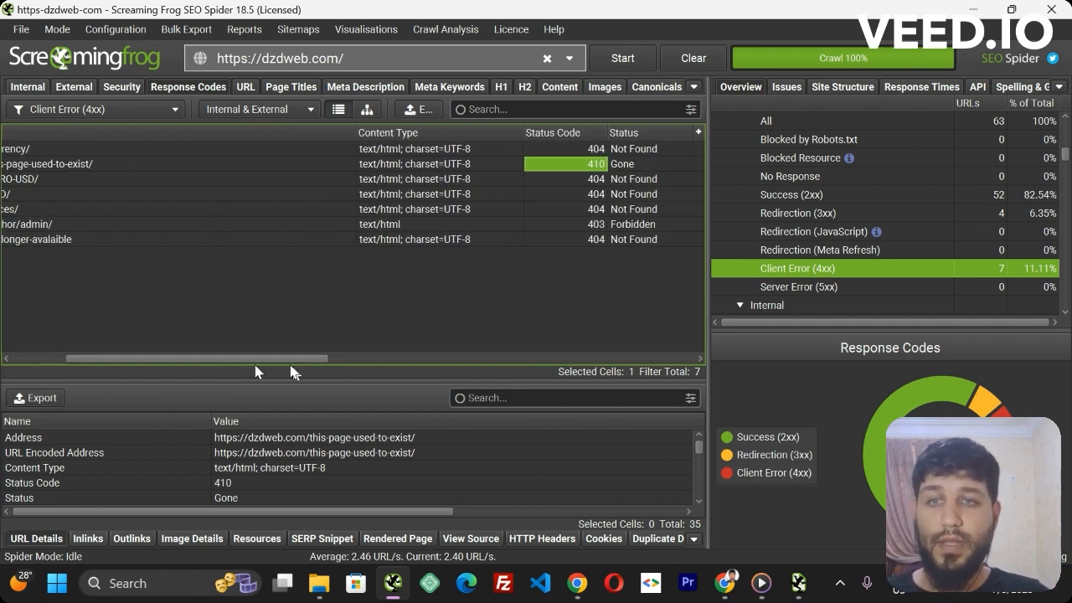
pyautogui.moveTo(293, 367); pyautogui.dragTo(157, 361)
pyautogui.click(126, 149)
pyautogui.rightClick(125, 149)
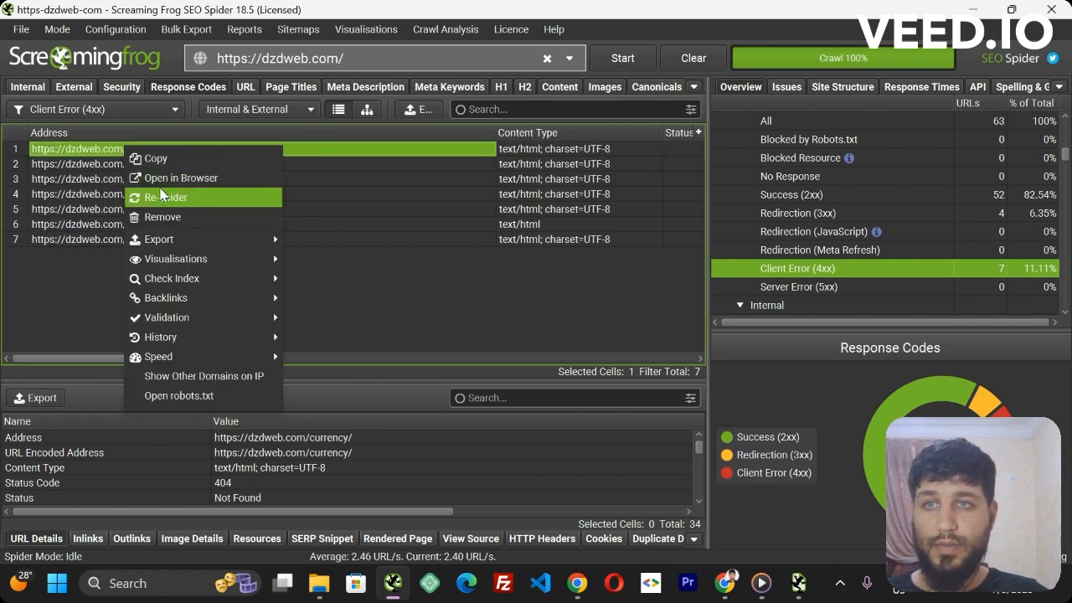
pyautogui.click(162, 189)
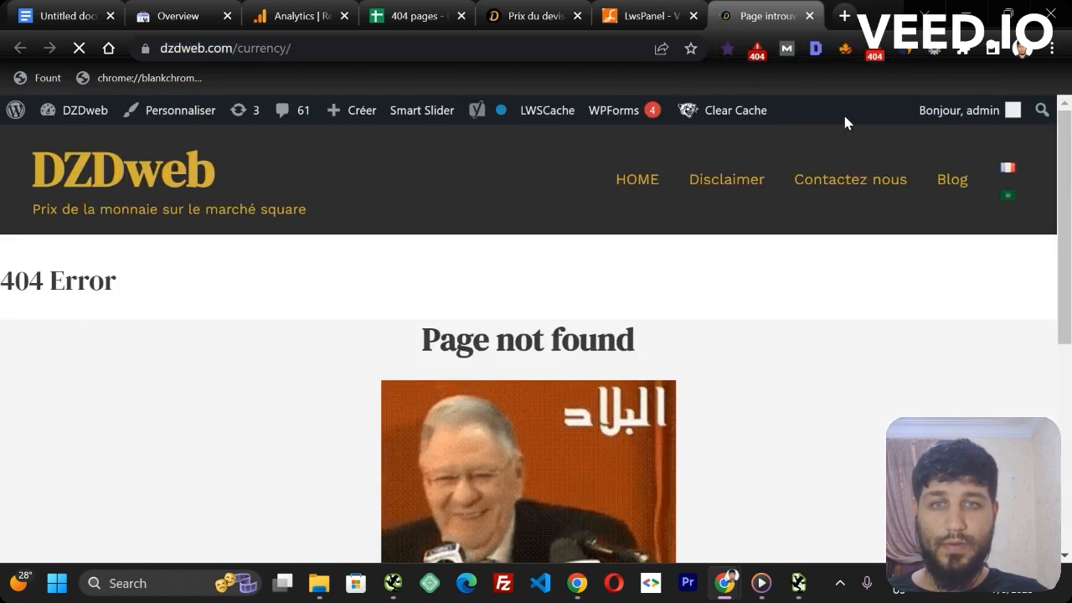
pyautogui.click(759, 52)
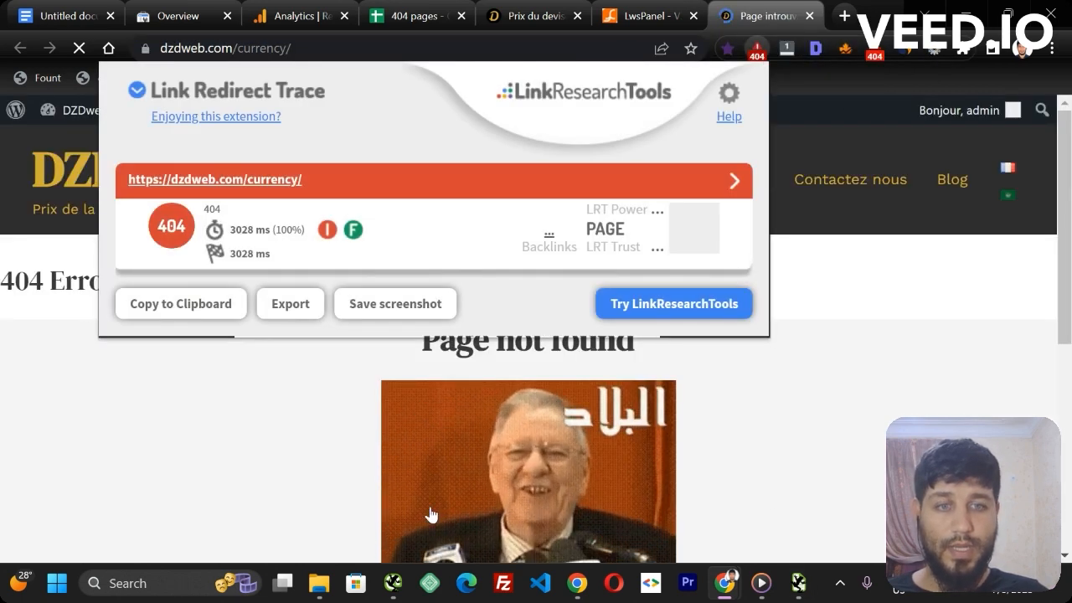
pyautogui.click(393, 583)
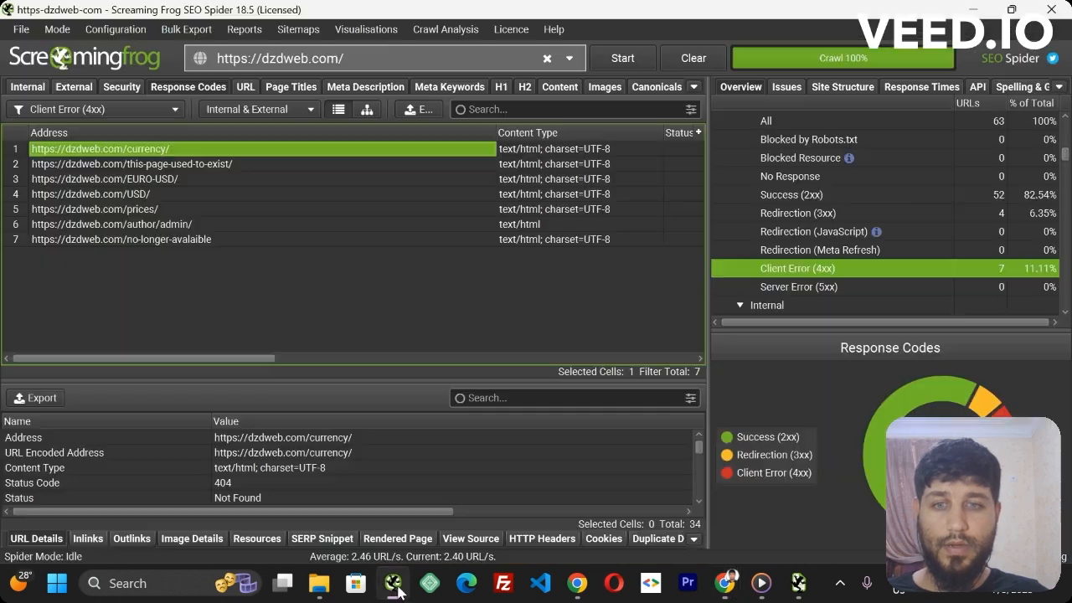
pyautogui.click(155, 164)
pyautogui.rightClick(152, 166)
pyautogui.click(209, 196)
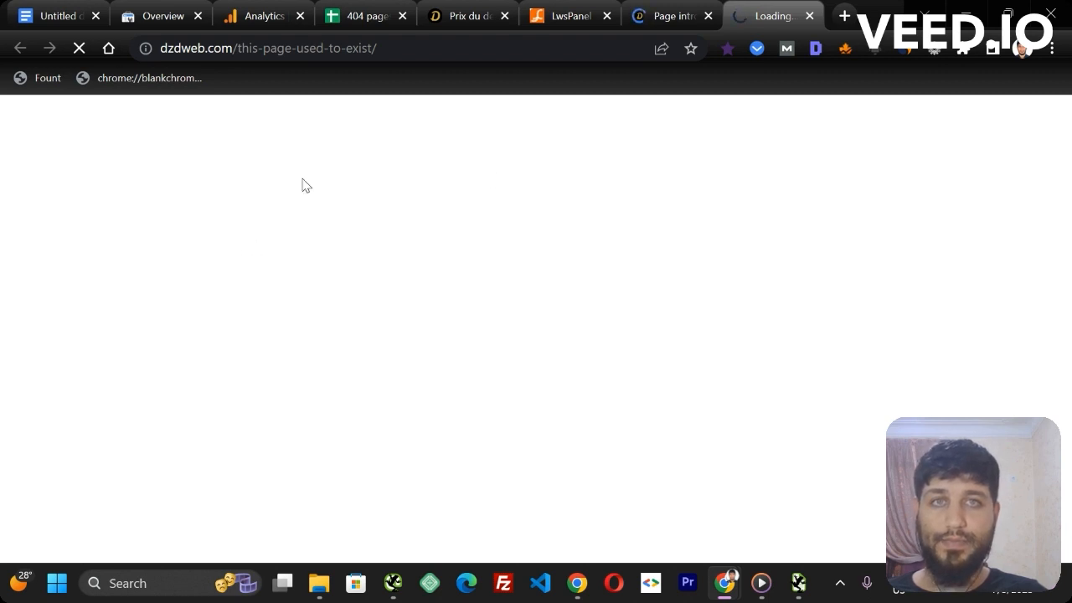
pyautogui.click(686, 17)
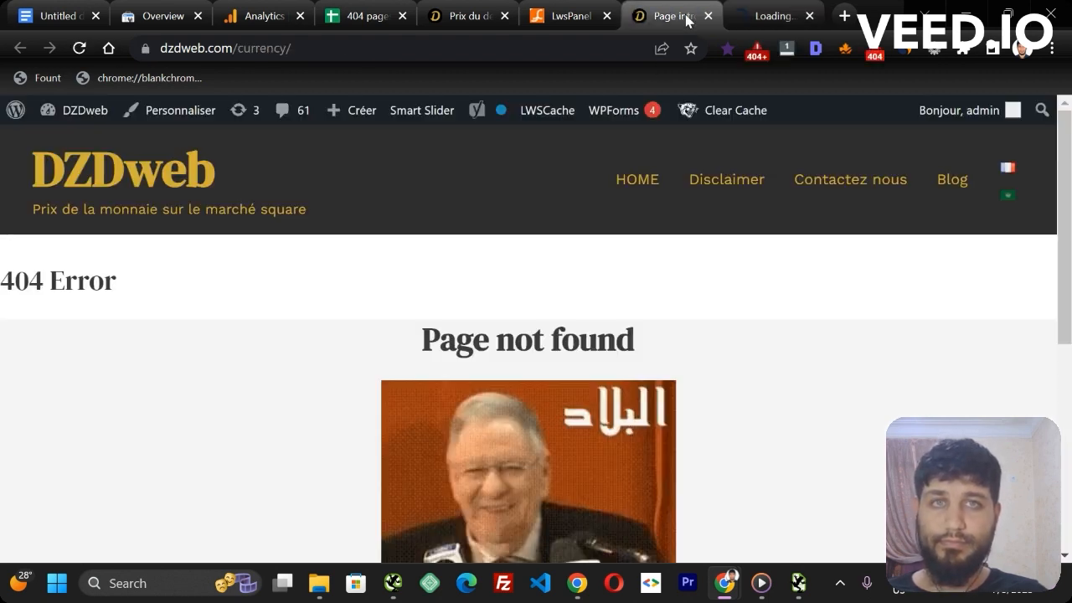
pyautogui.click(708, 16)
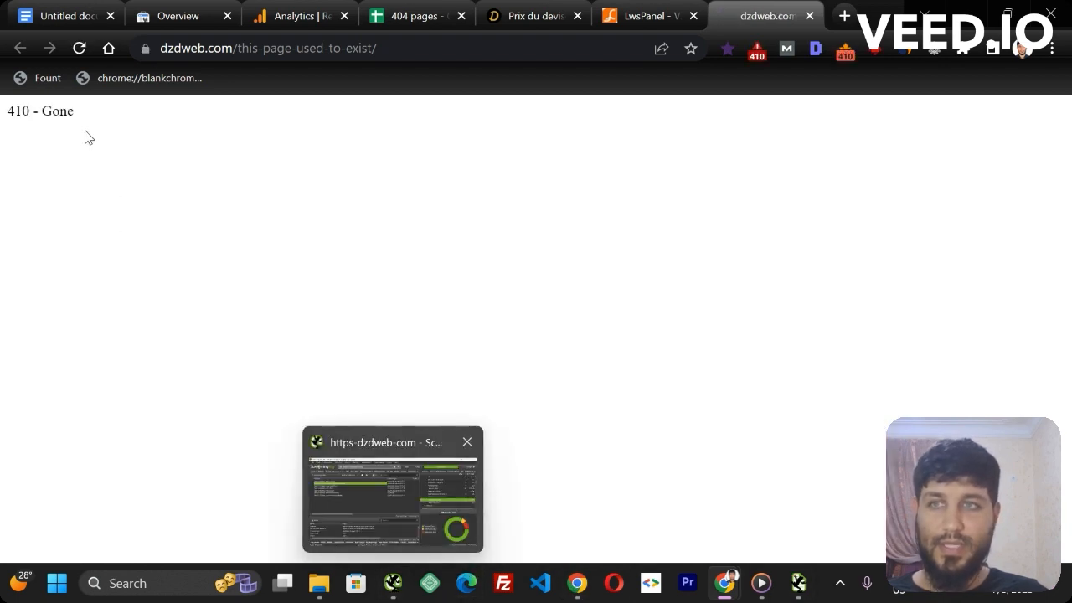
pyautogui.moveTo(87, 115); pyautogui.dragTo(7, 114)
# Switch back to Screaming Frog and export the client error list as response_codes_client_error_(4xx).xls into the 404 ERRORS folder on the Desktop.
pyautogui.click(394, 584)
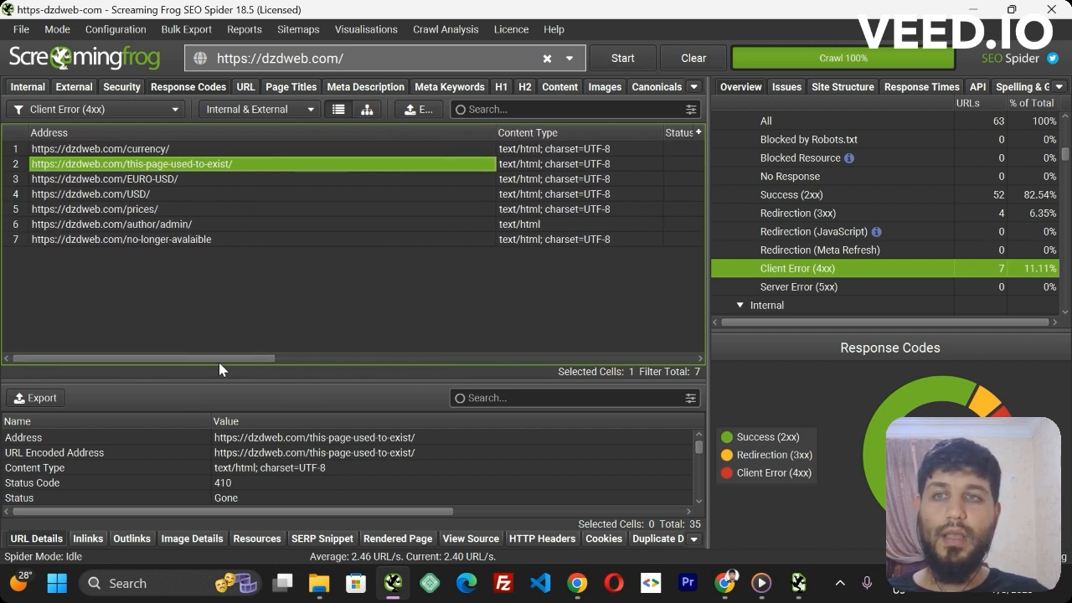
pyautogui.click(416, 112)
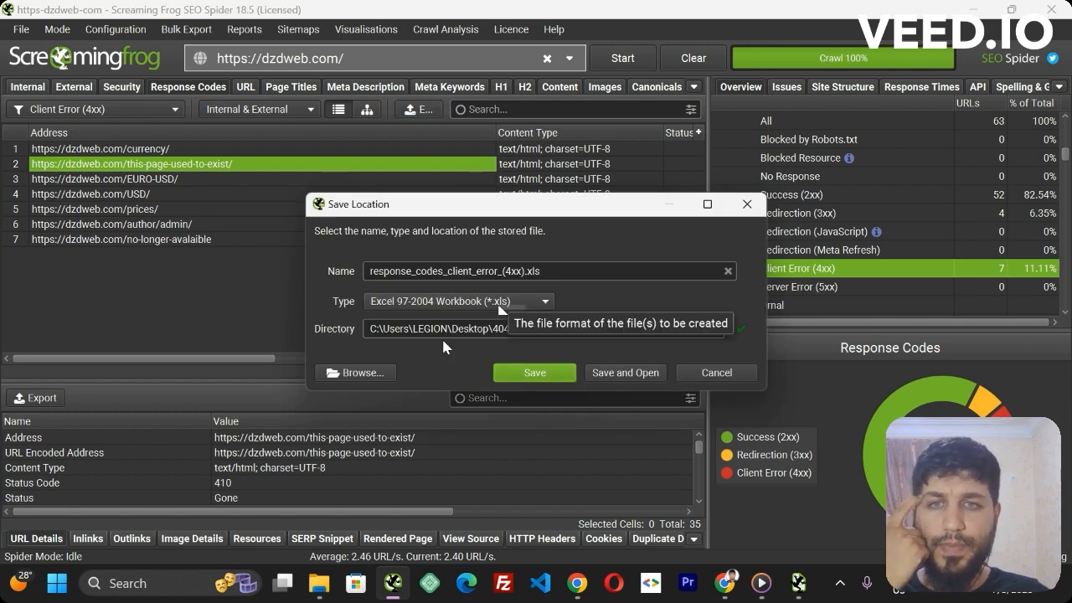
pyautogui.click(369, 371)
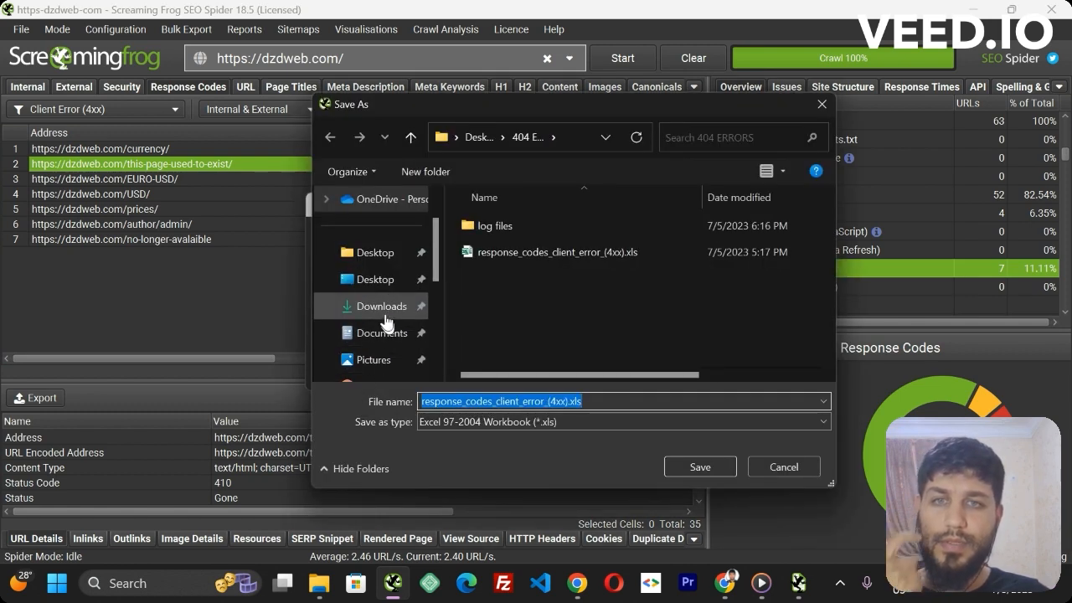
pyautogui.click(373, 279)
pyautogui.doubleClick(560, 293)
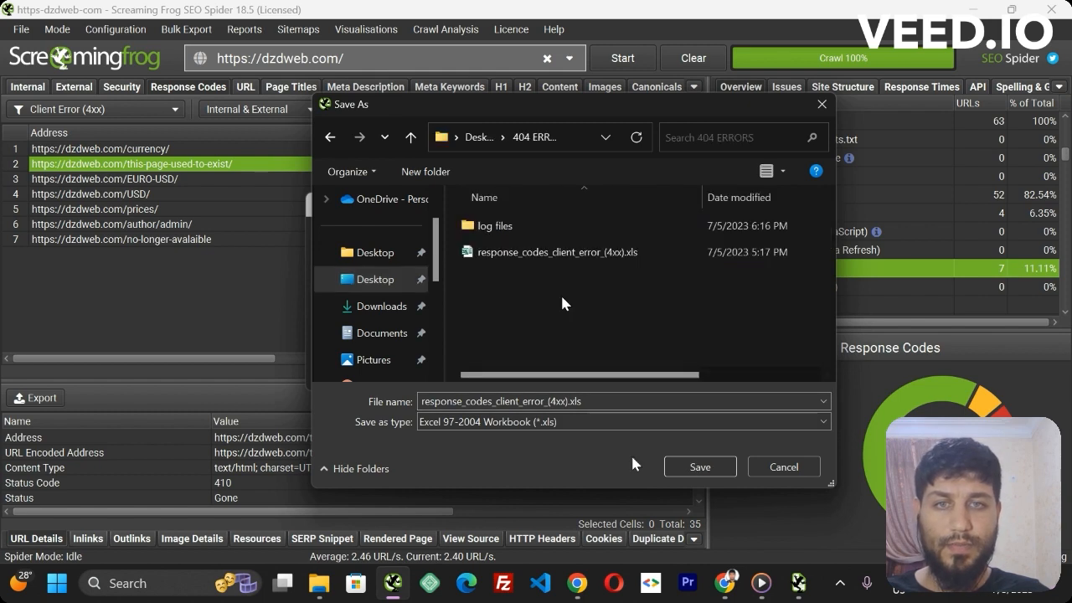
pyautogui.click(696, 467)
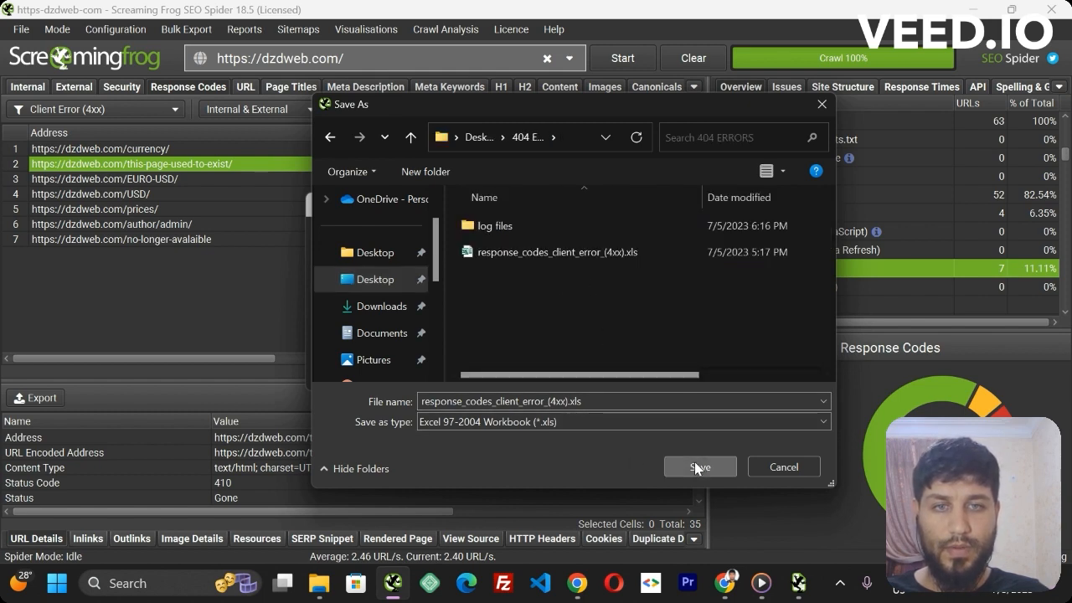
pyautogui.click(575, 292)
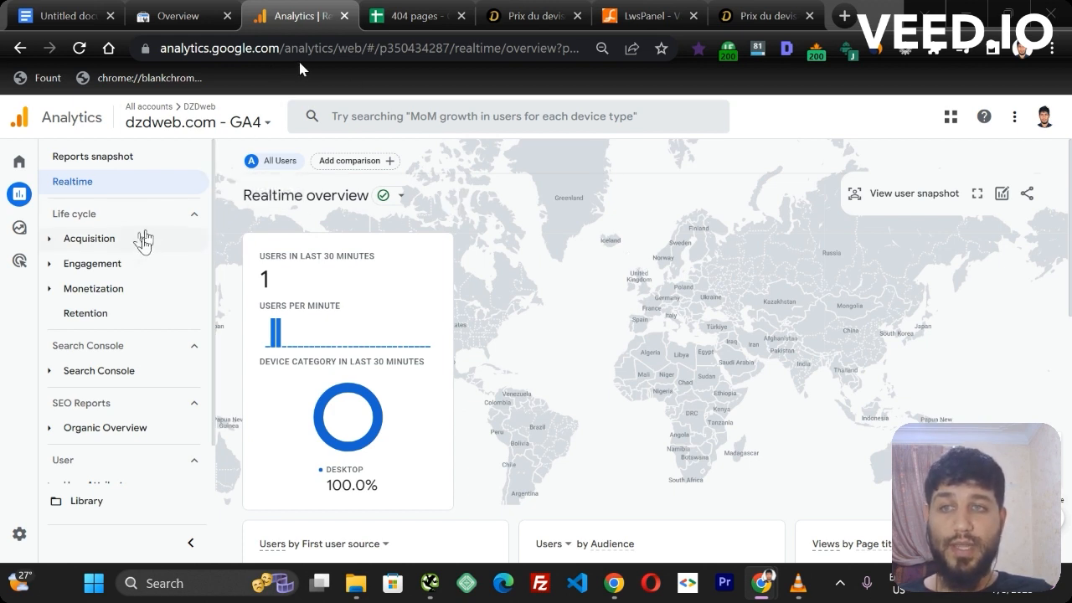
# In Google Analytics, open the Pages and screens engagement report and set its table's primary dimension to Page title and screen name.
pyautogui.click(67, 273)
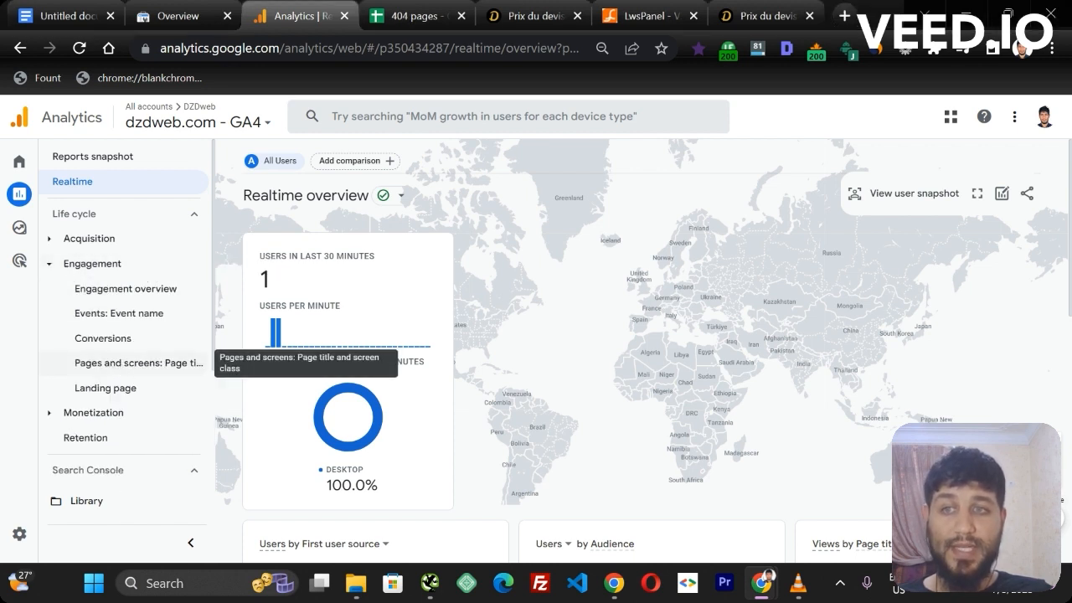
pyautogui.click(121, 369)
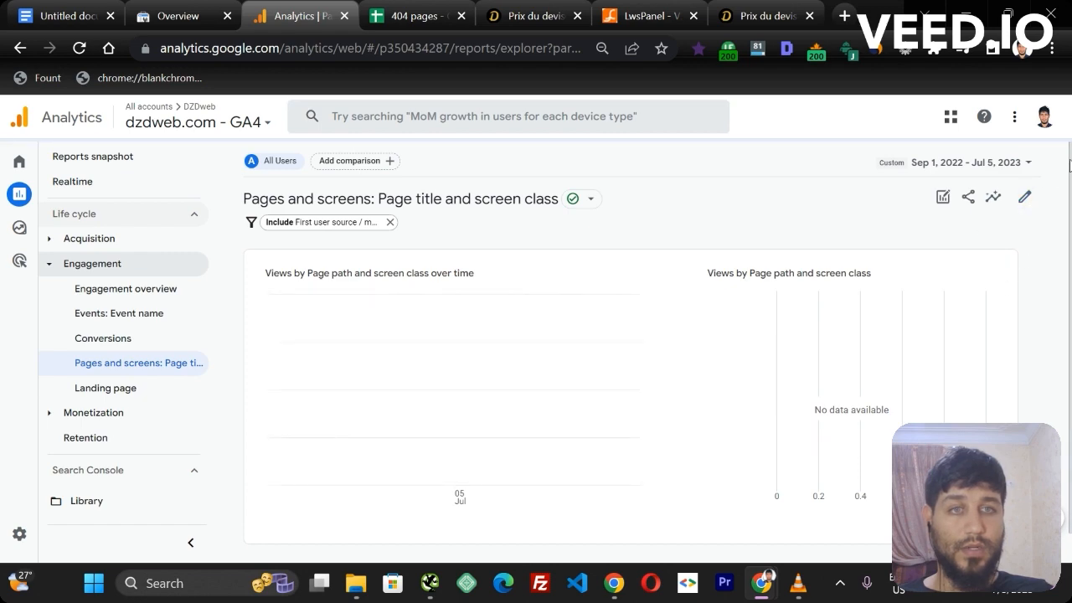
pyautogui.scroll(-4, 422, 275)
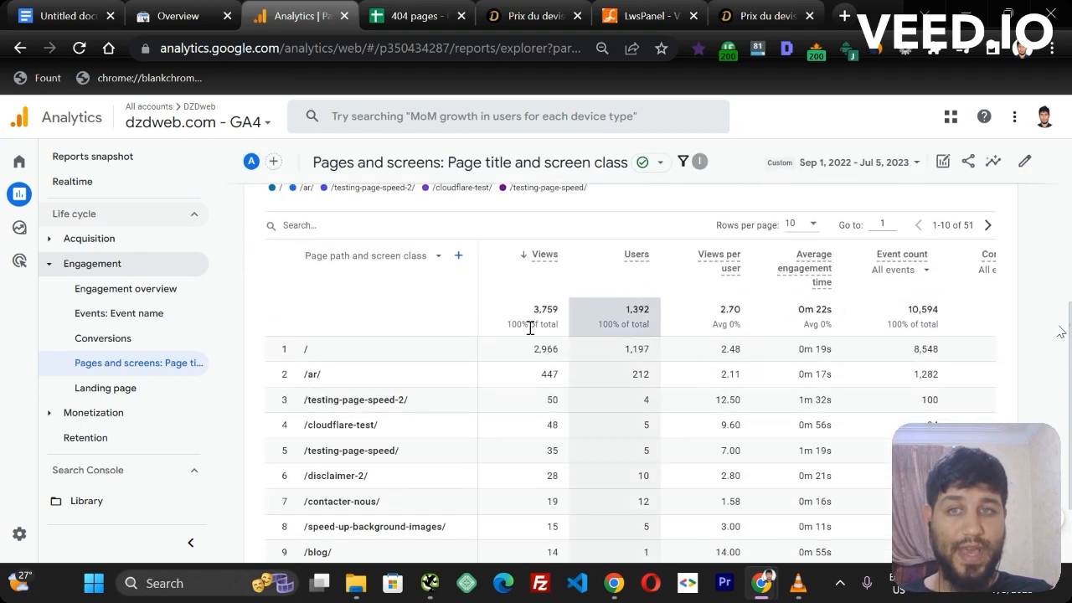
pyautogui.click(435, 256)
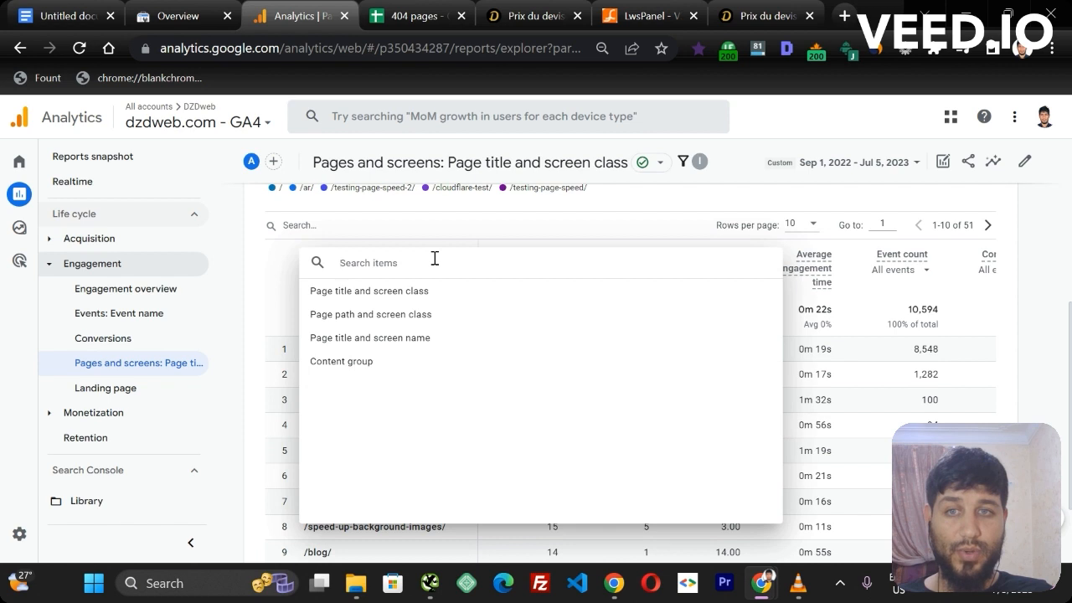
pyautogui.click(403, 338)
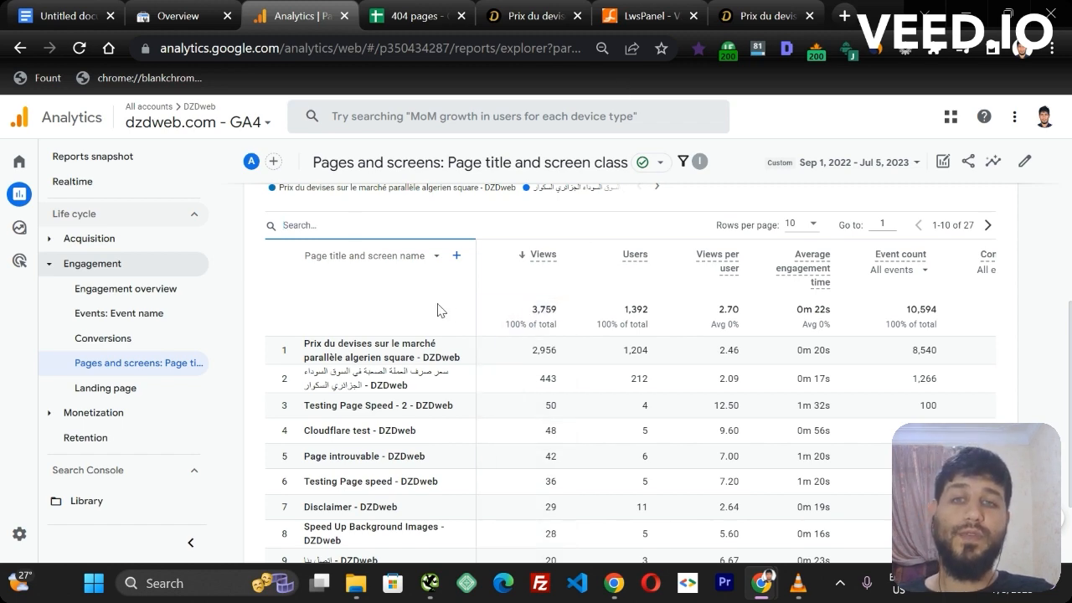
# Load the non-existent address dzdweb.com/06541 in a new browser tab to bring up the site's error page.
pyautogui.click(533, 16)
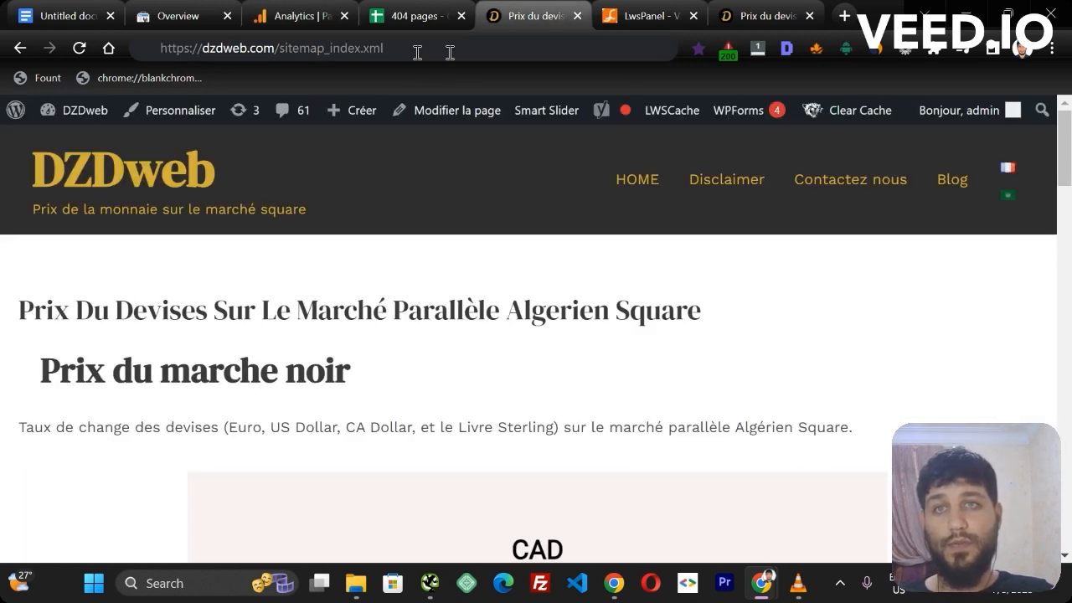
pyautogui.click(844, 16)
pyautogui.write('dz')
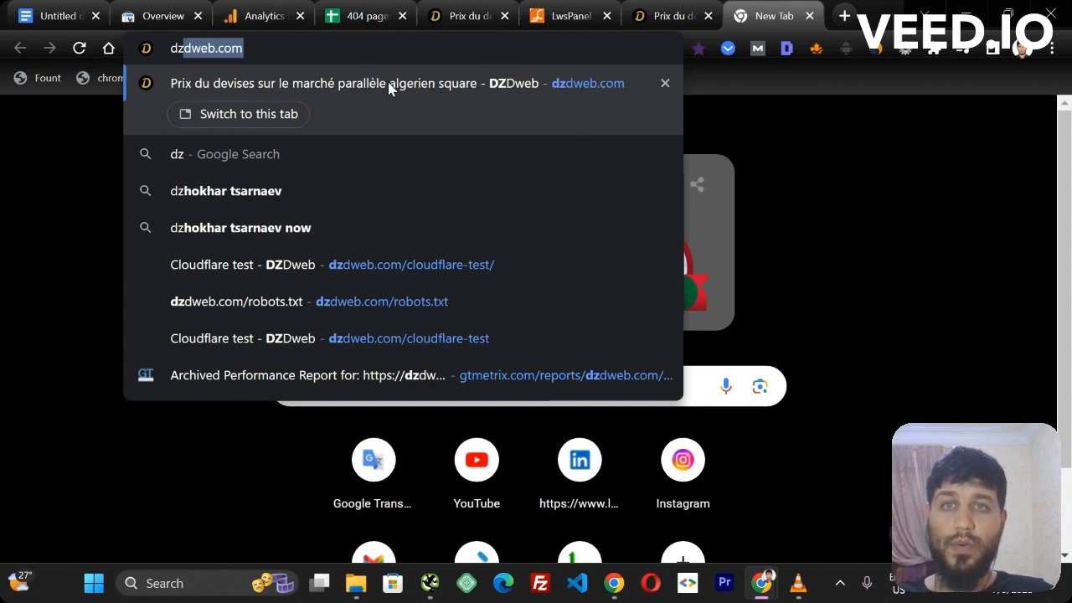
pyautogui.press('Return')
pyautogui.click(408, 48)
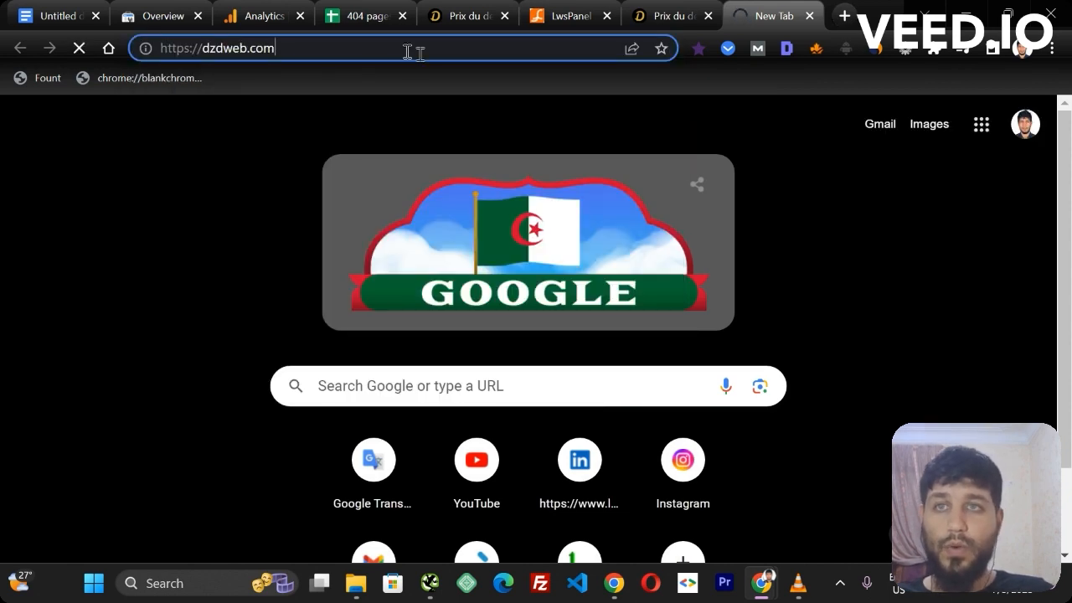
pyautogui.write('/06541')
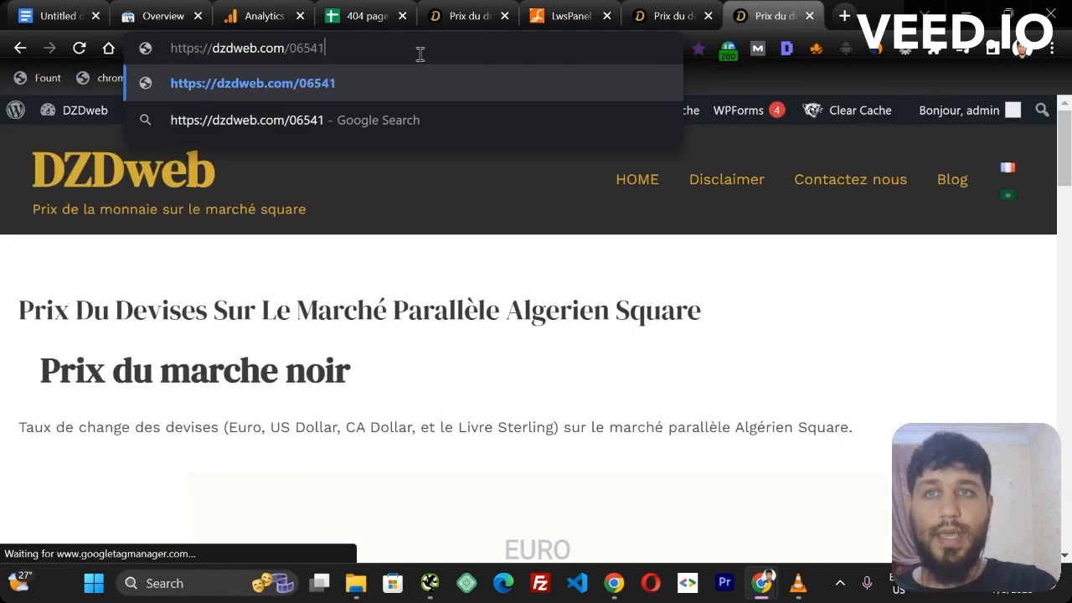
pyautogui.press('Return')
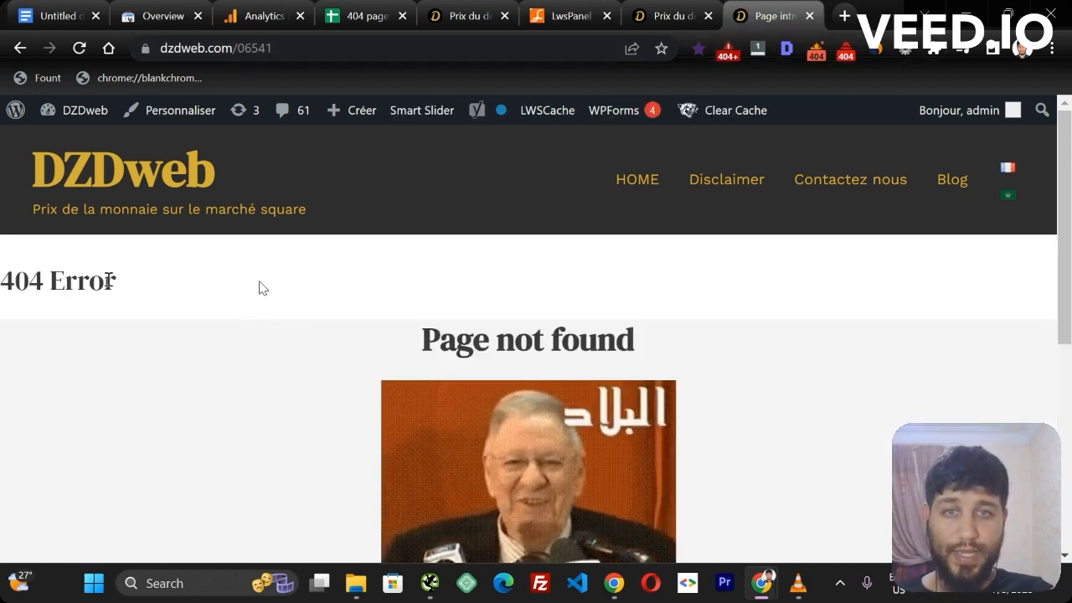
# Check the error page's title with the Detailed SEO and SEO Pro extensions.
pyautogui.click(787, 51)
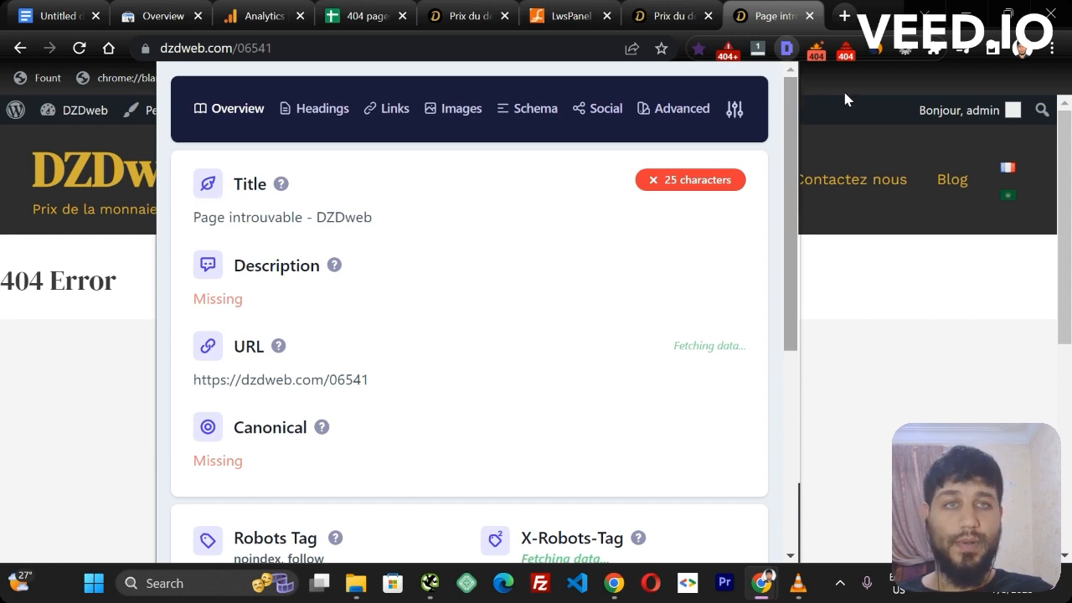
pyautogui.click(817, 54)
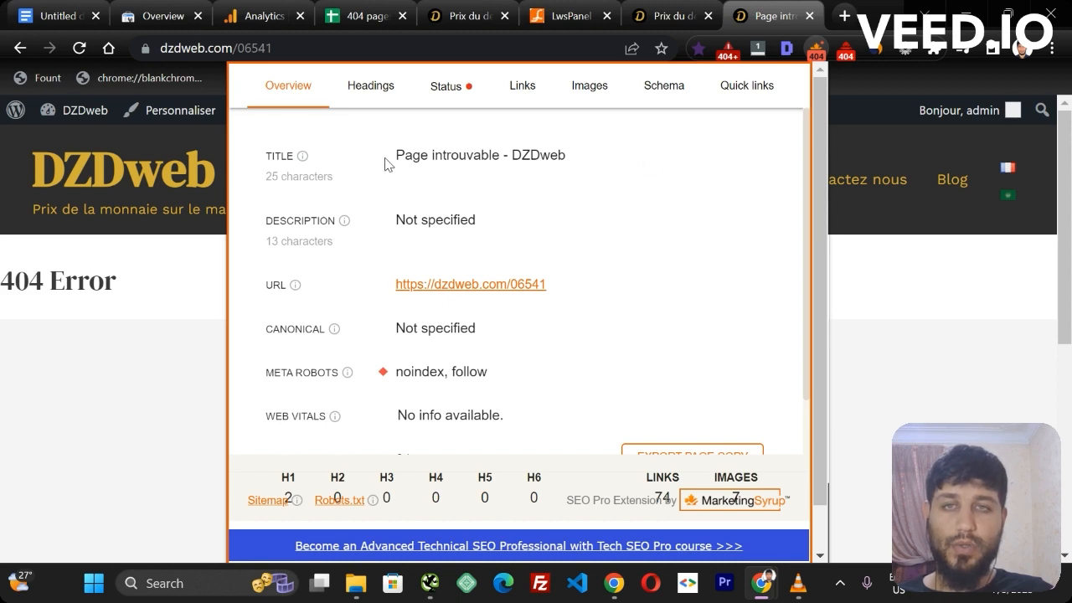
pyautogui.moveTo(397, 155); pyautogui.dragTo(492, 155)
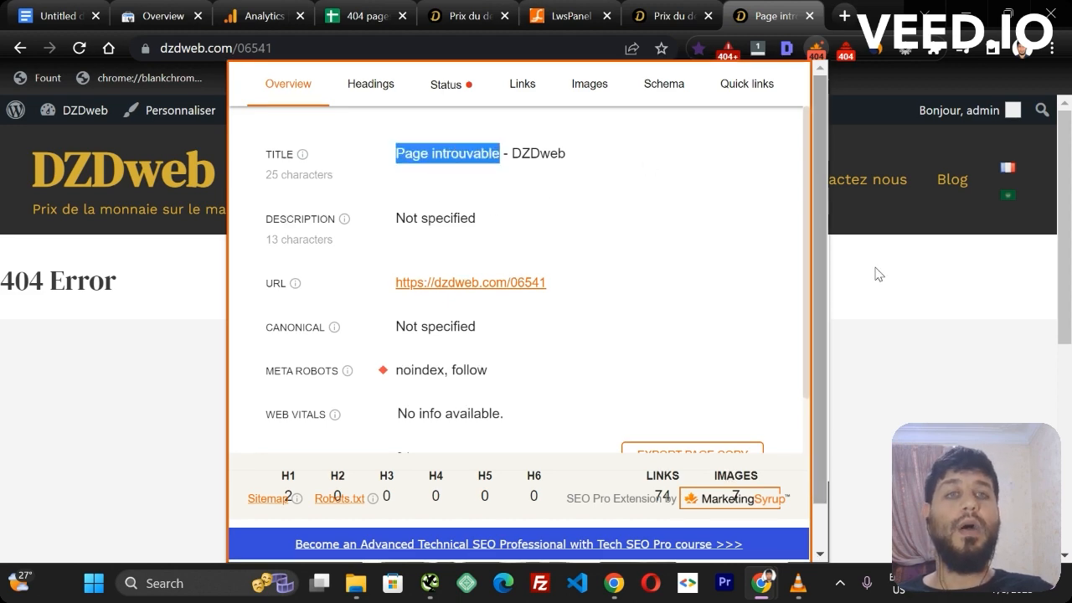
pyautogui.click(876, 274)
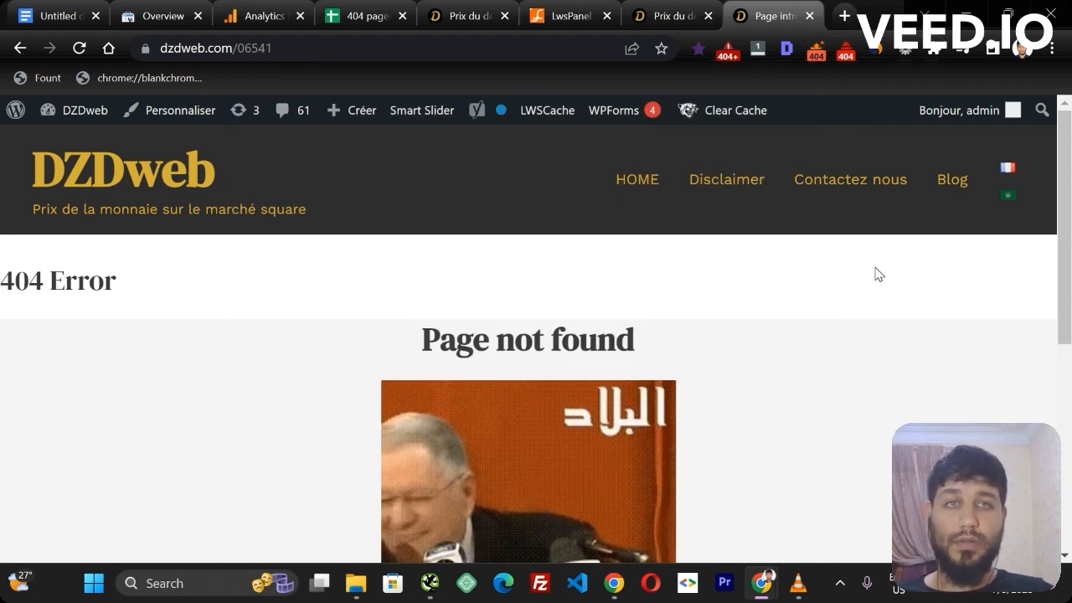
# Inspect the error page's HTML and search it for "title" to read the title tag.
pyautogui.rightClick(403, 265)
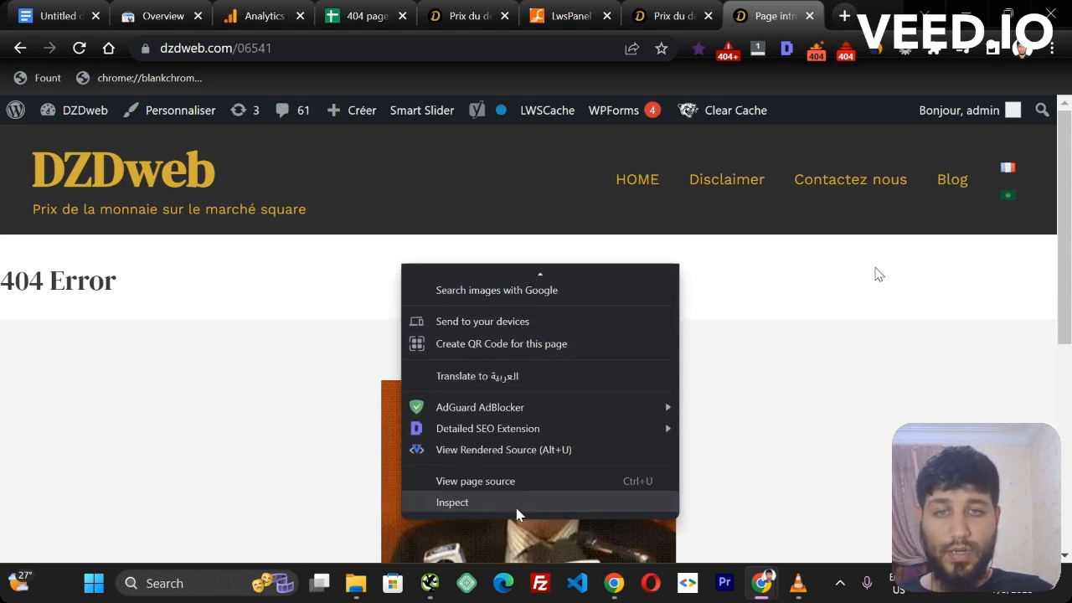
pyautogui.click(518, 504)
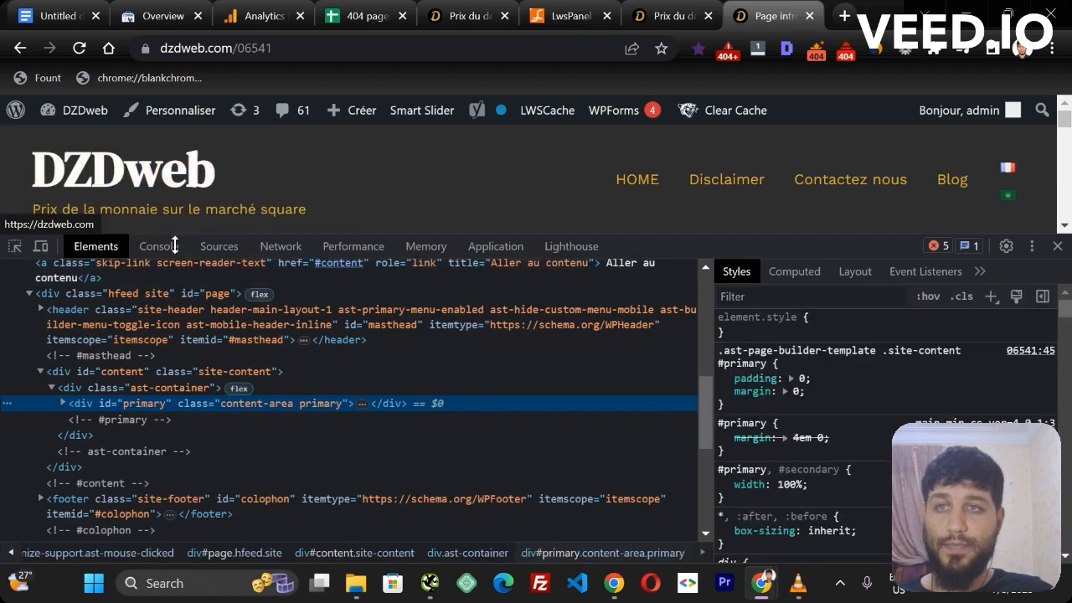
pyautogui.hotkey('ctrl', 'f')
pyautogui.write('til')
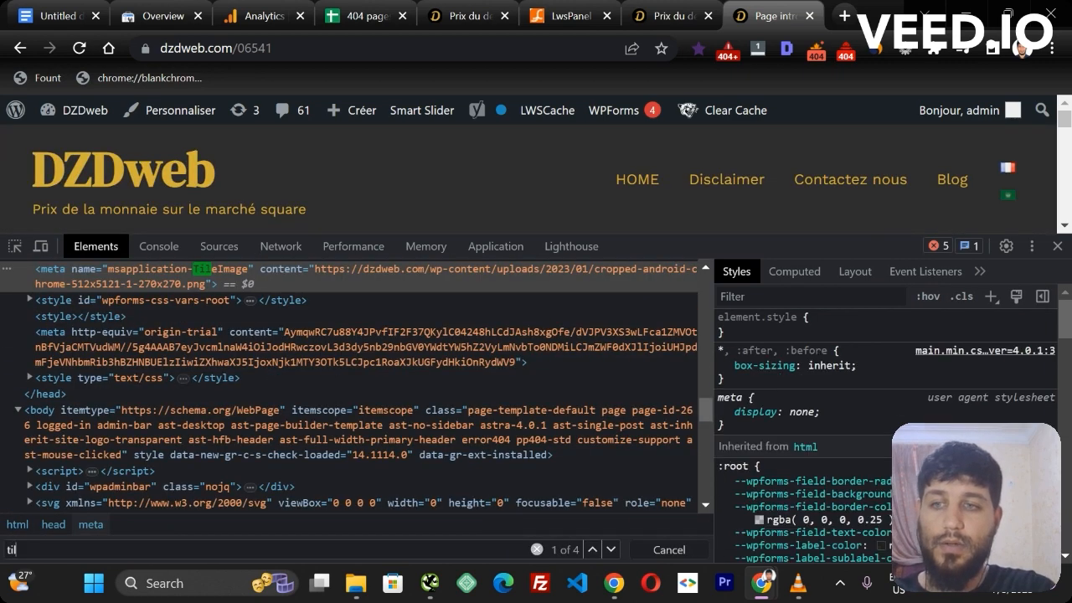
pyautogui.write('le')
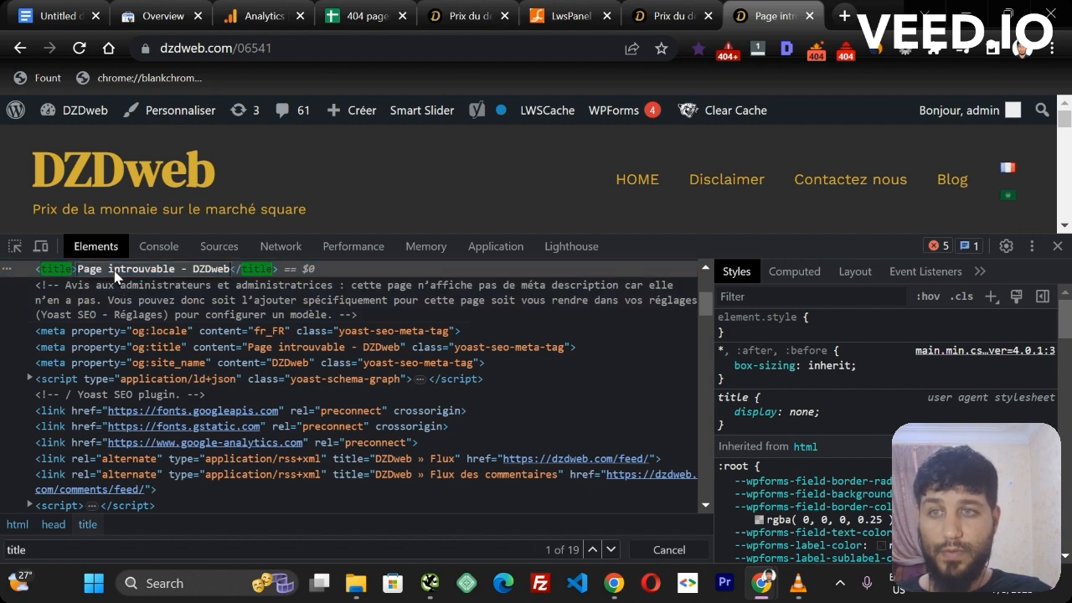
pyautogui.doubleClick(177, 271)
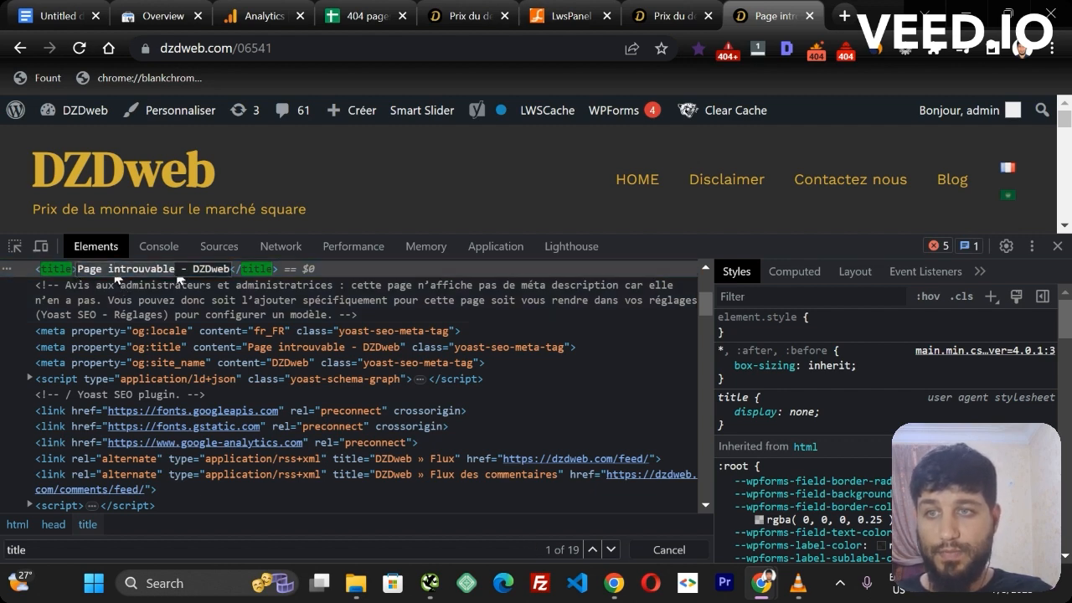
# In the Analytics report, filter the table by "Page introuvable" and add Page path and screen class as a secondary dimension.
pyautogui.click(258, 10)
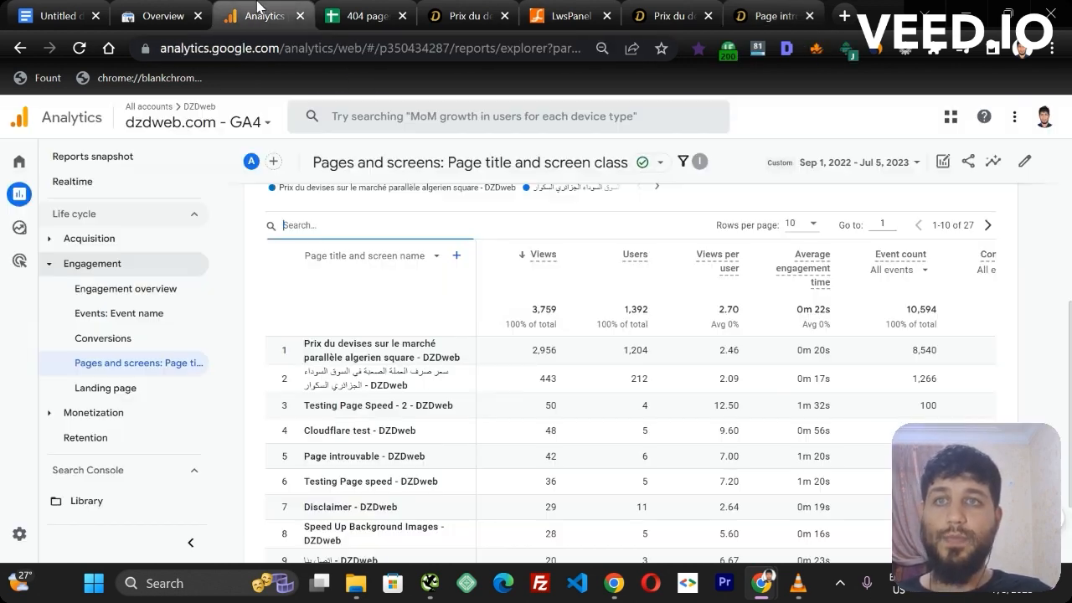
pyautogui.click(342, 226)
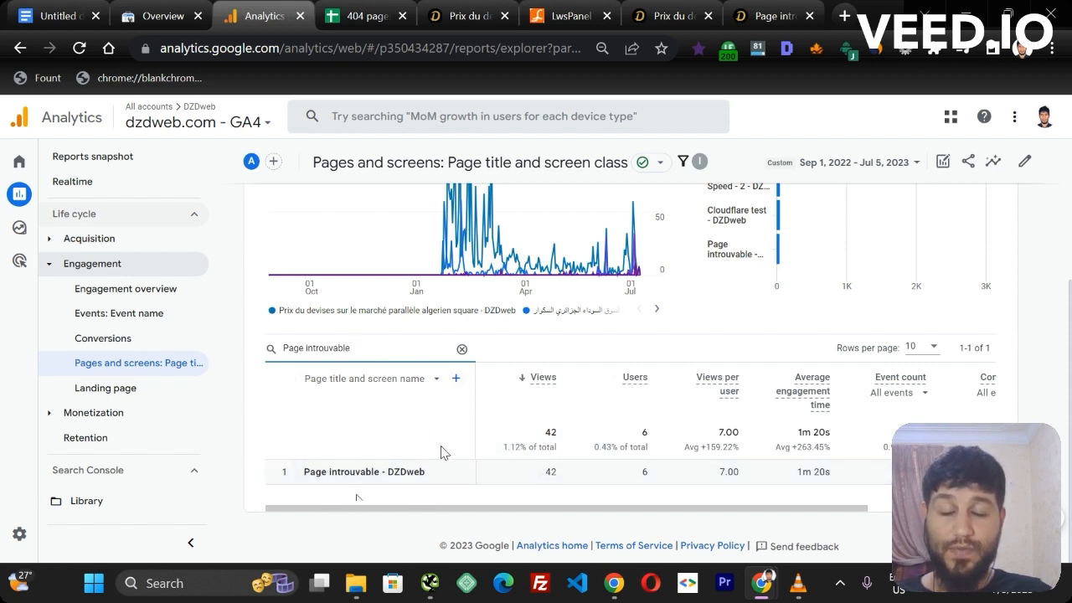
pyautogui.click(456, 381)
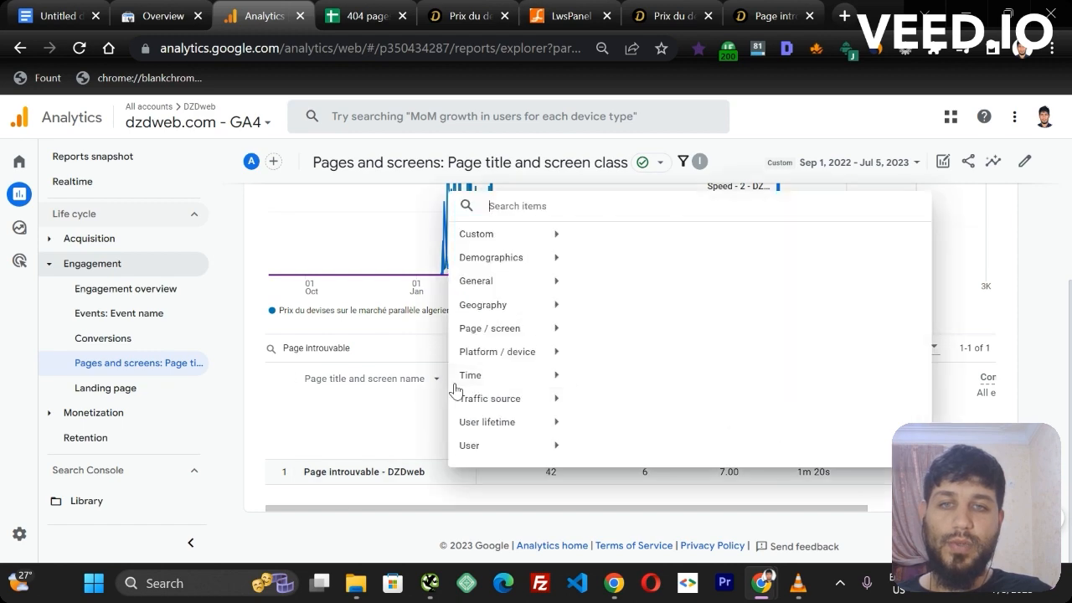
pyautogui.click(521, 333)
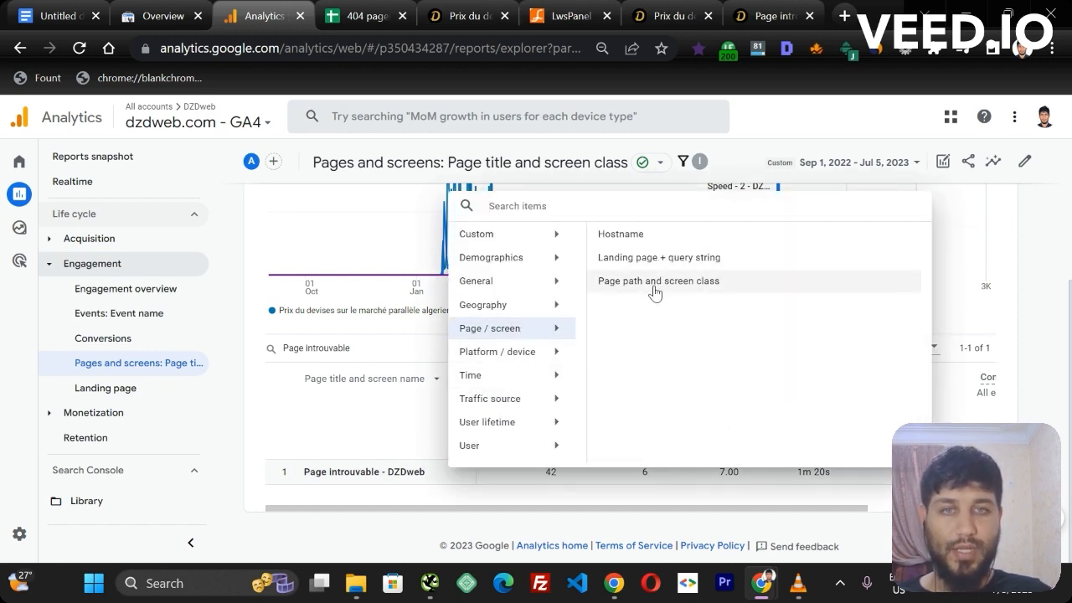
pyautogui.click(655, 292)
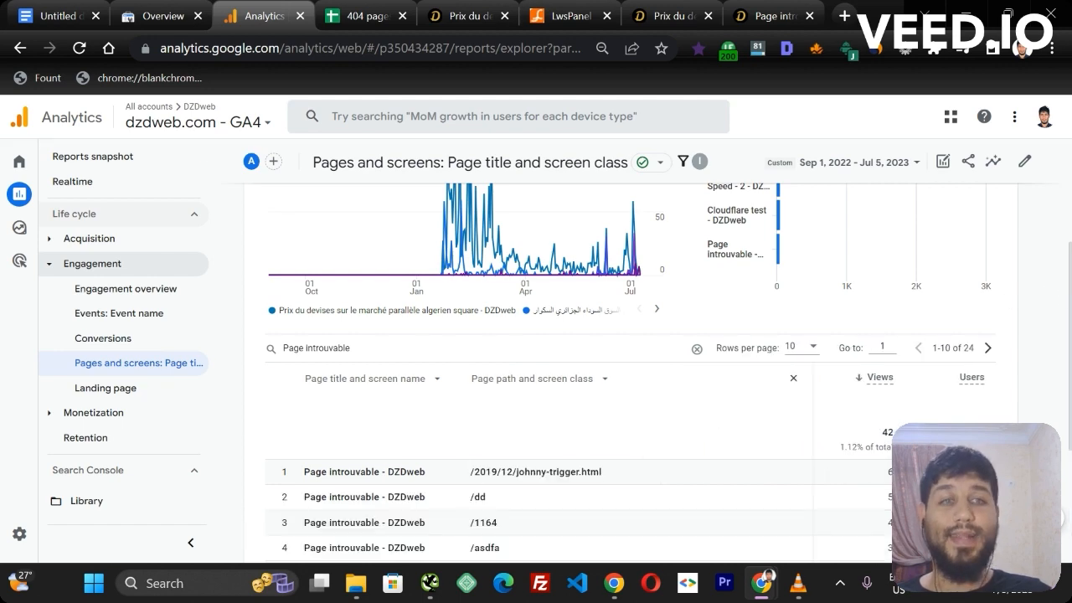
# Set the filtered table to 25 rows per page and look through the listed page paths.
pyautogui.moveTo(1070, 275)
pyautogui.mouseDown()
pyautogui.moveTo(1065, 399)
pyautogui.moveTo(1062, 293)
pyautogui.mouseUp()
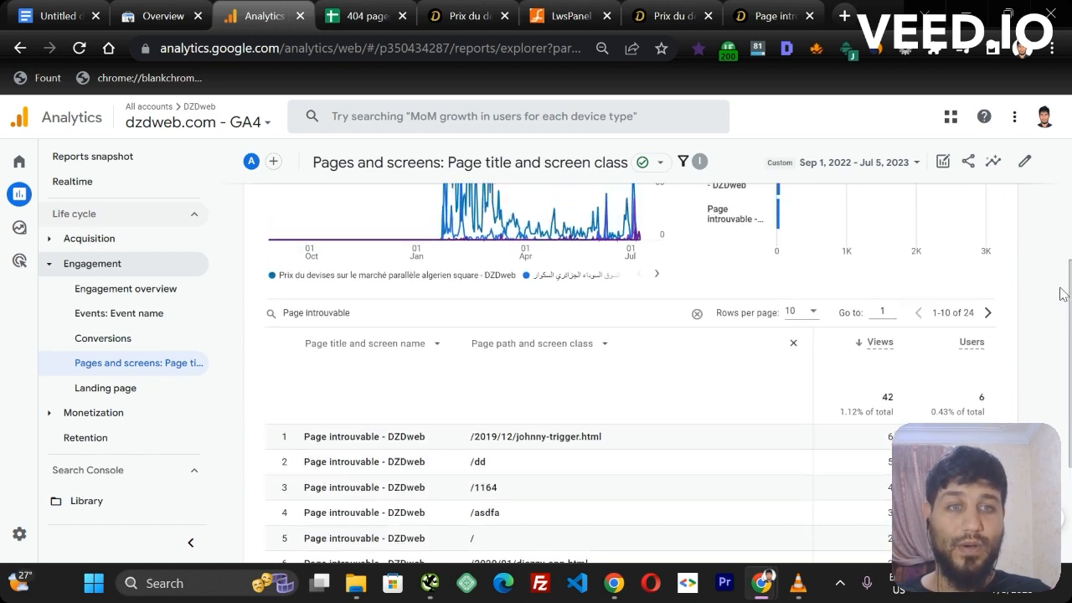
pyautogui.click(809, 317)
pyautogui.click(803, 338)
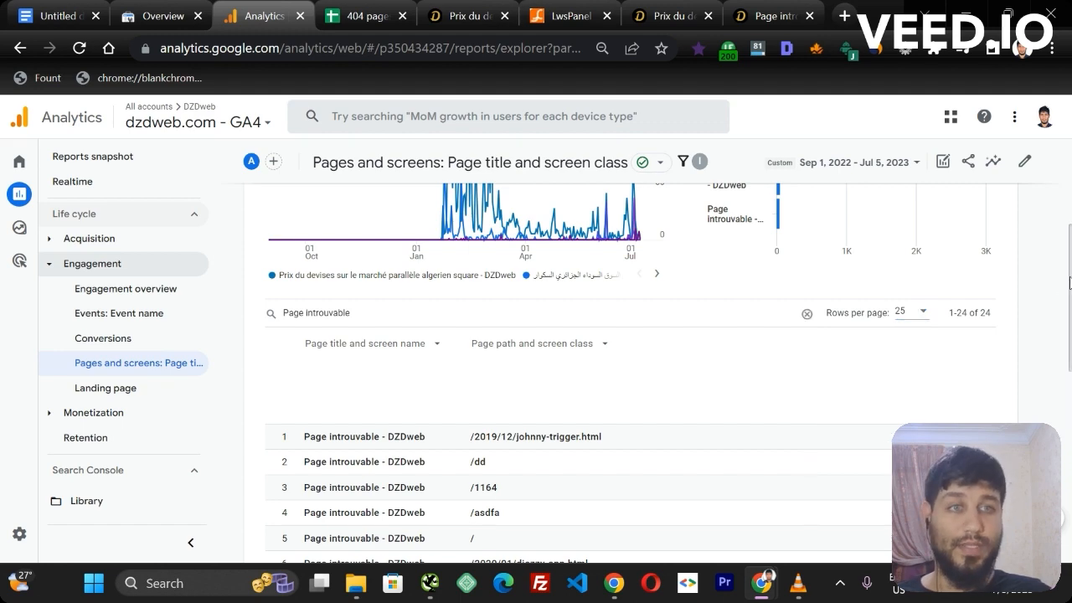
pyautogui.moveTo(1070, 283)
pyautogui.mouseDown()
pyautogui.moveTo(1064, 482)
pyautogui.moveTo(1054, 275)
pyautogui.mouseUp()
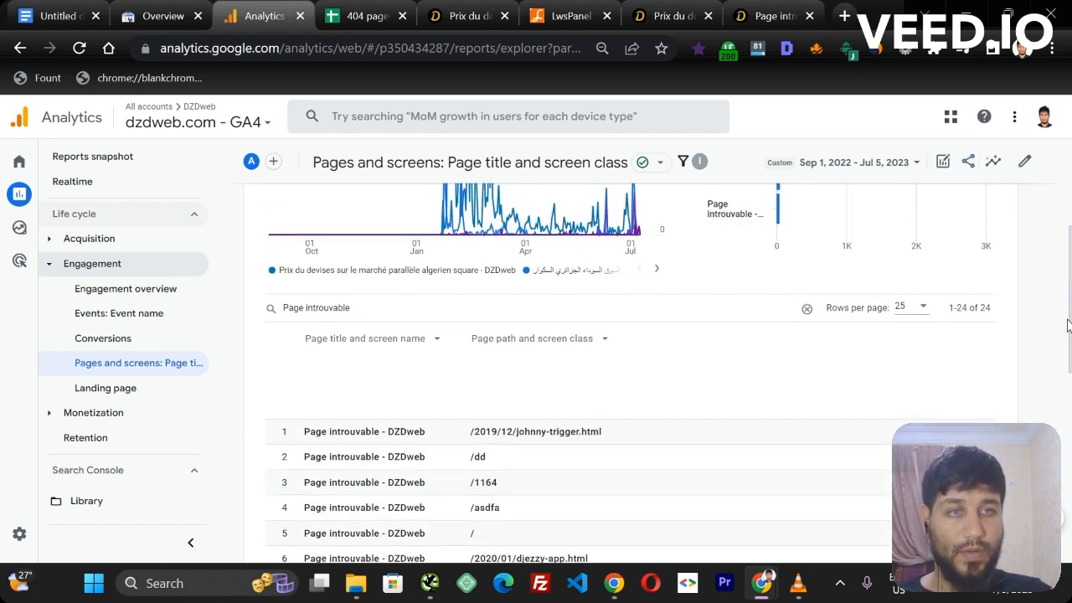
# Export the filtered Pages and screens report from Analytics as a CSV file.
pyautogui.moveTo(1069, 316); pyautogui.dragTo(1053, 210)
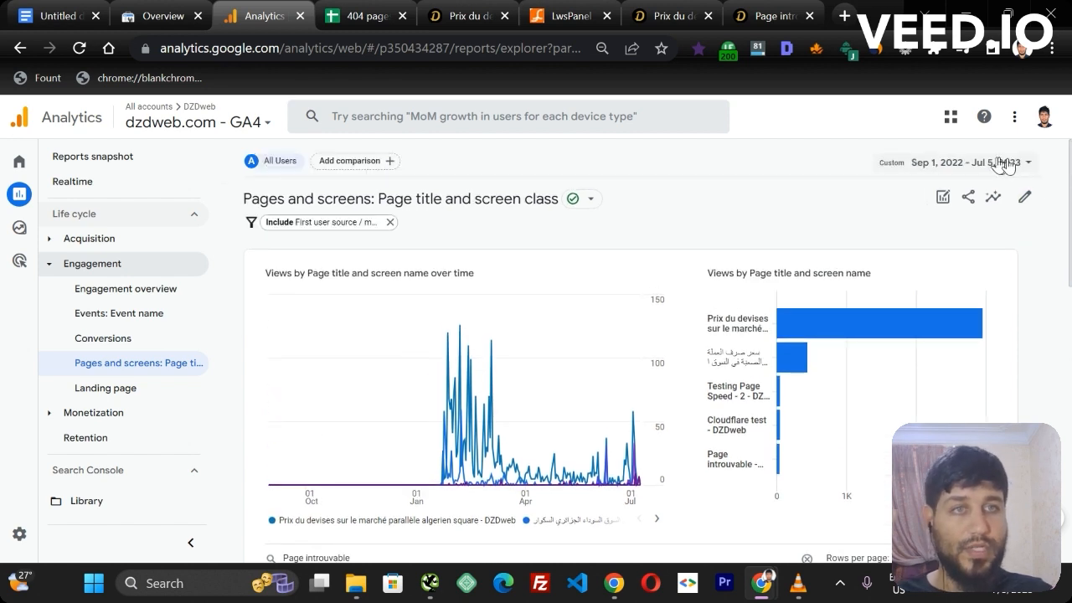
pyautogui.click(969, 203)
pyautogui.click(1001, 254)
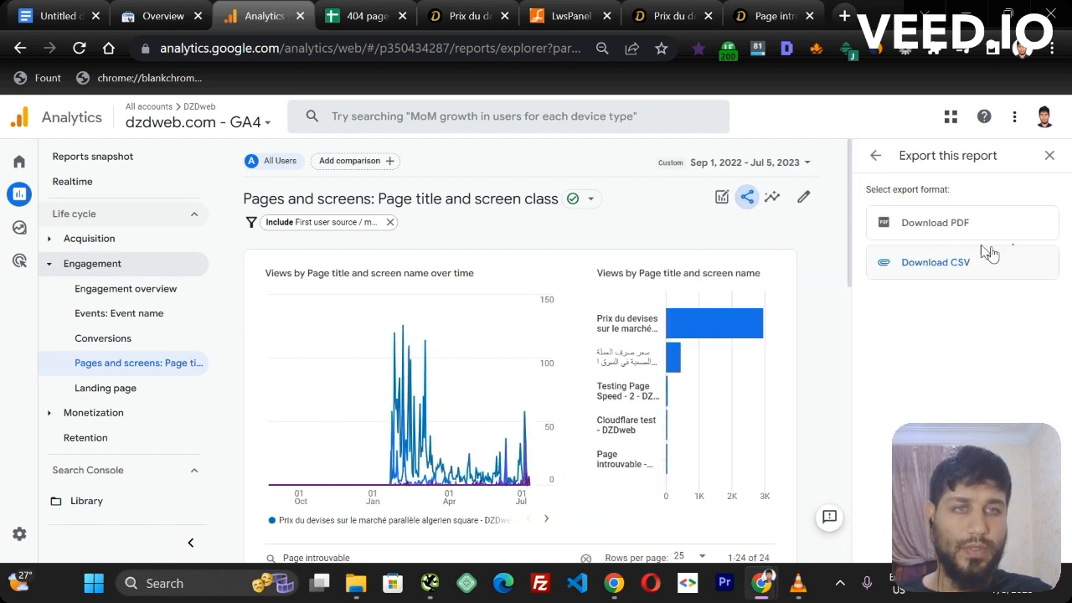
pyautogui.click(946, 265)
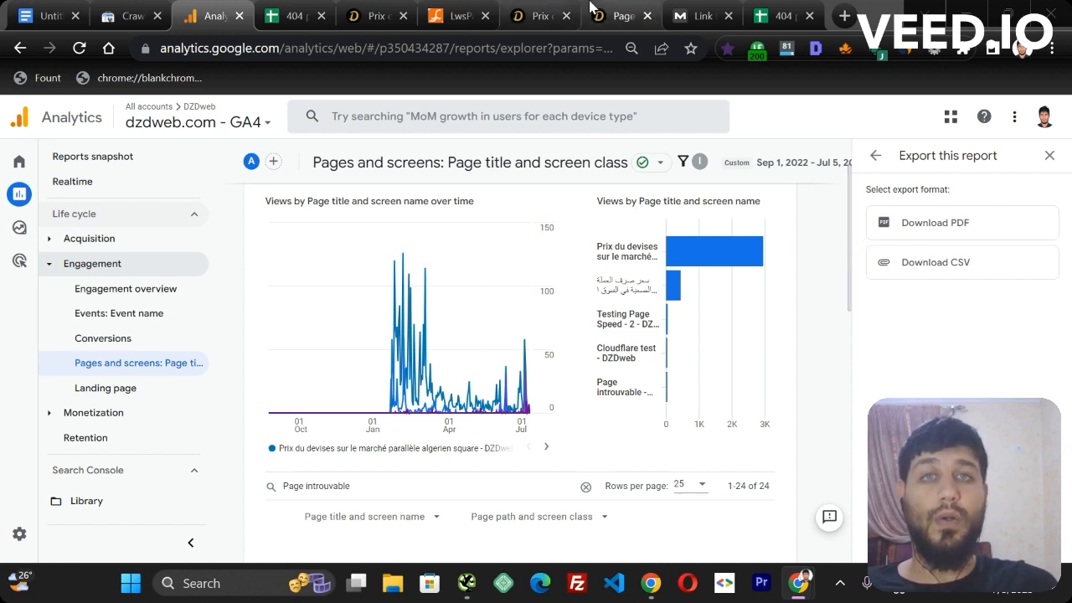
# Reload the dzdweb.com/06541 error page with network recording on and check its script requests for the Google Analytics tag.
pyautogui.click(617, 15)
pyautogui.rightClick(424, 270)
pyautogui.scroll(-3, 506, 501)
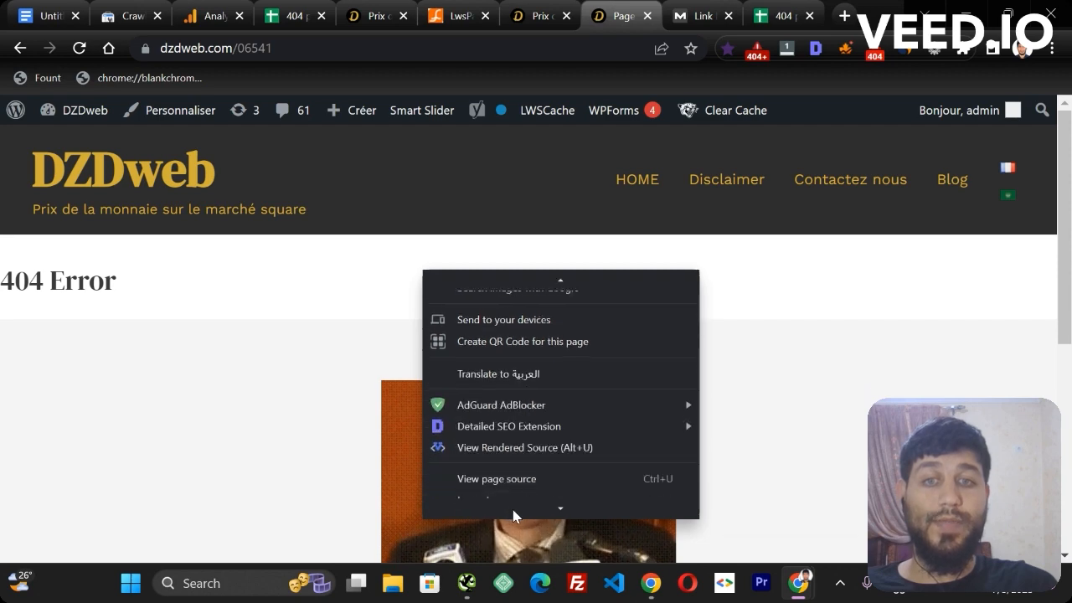
pyautogui.click(509, 502)
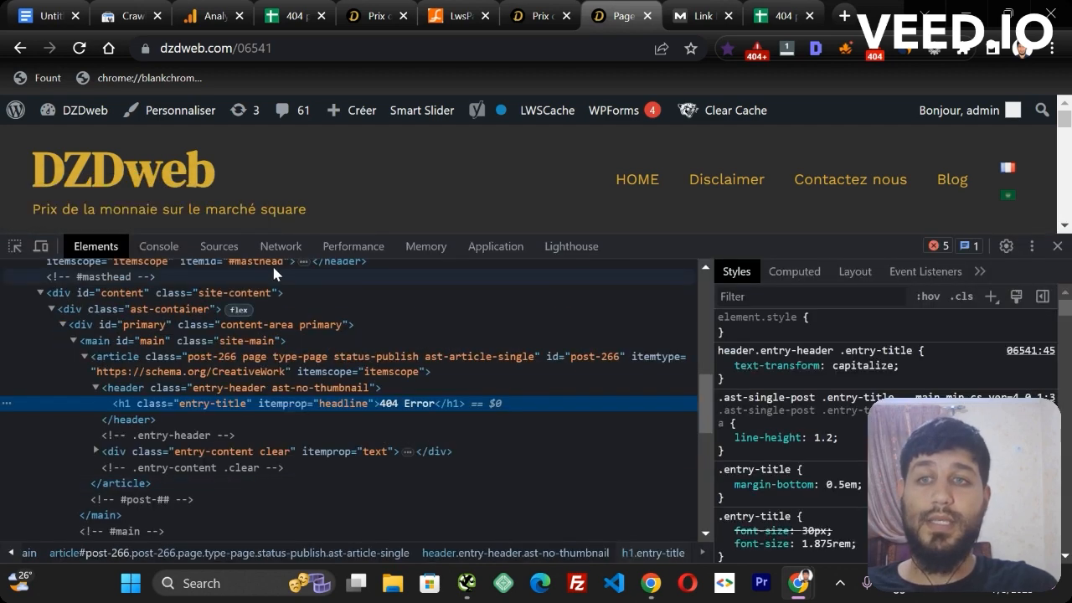
pyautogui.click(279, 248)
pyautogui.click(79, 48)
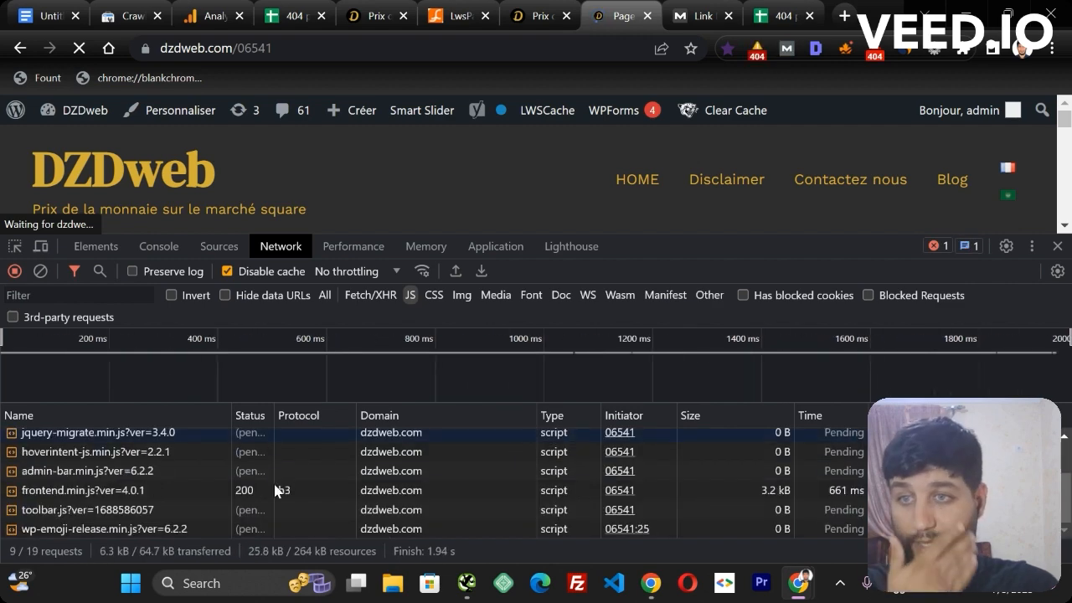
pyautogui.moveTo(1064, 500)
pyautogui.mouseDown()
pyautogui.moveTo(1066, 462)
pyautogui.moveTo(1065, 509)
pyautogui.mouseUp()
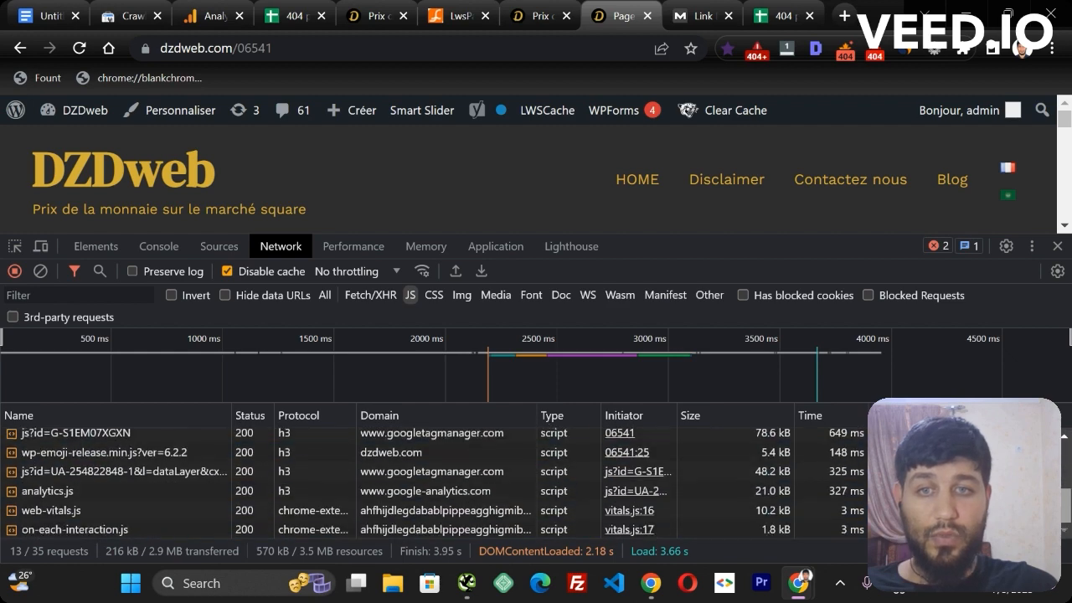
pyautogui.click(431, 494)
pyautogui.click(1058, 246)
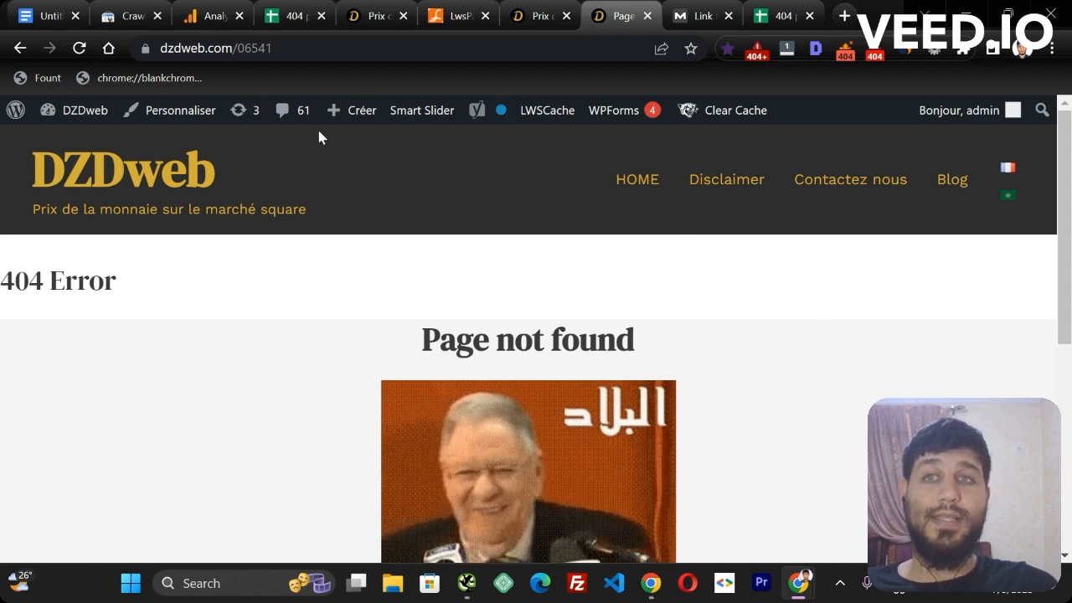
# Compare the Page introuvable titles in the Analytics report with the 404 error page, and dismiss the downloads bar.
pyautogui.click(211, 10)
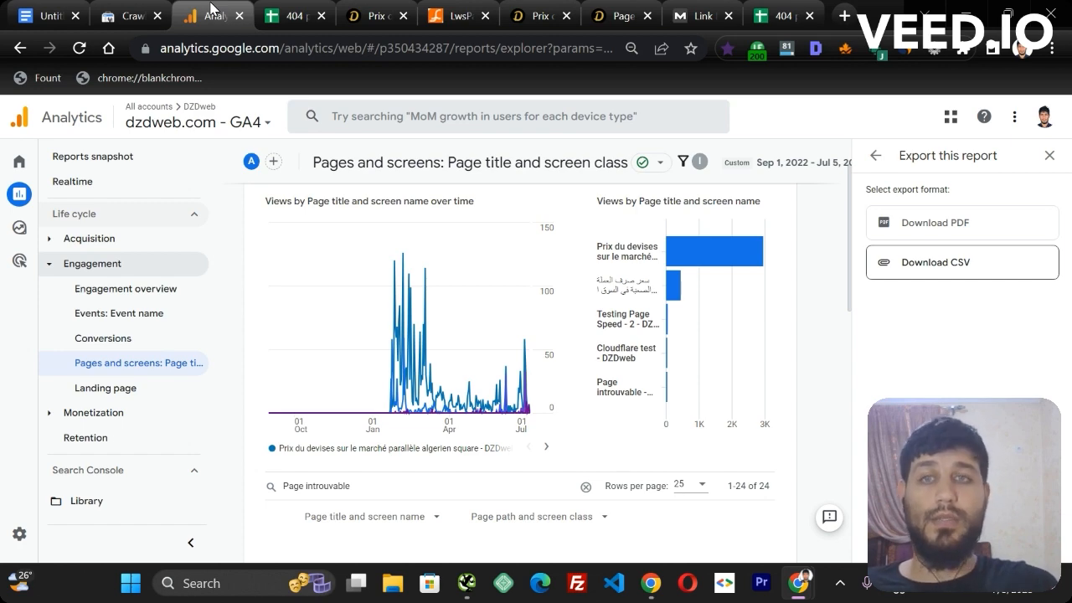
pyautogui.moveTo(851, 219); pyautogui.dragTo(837, 307)
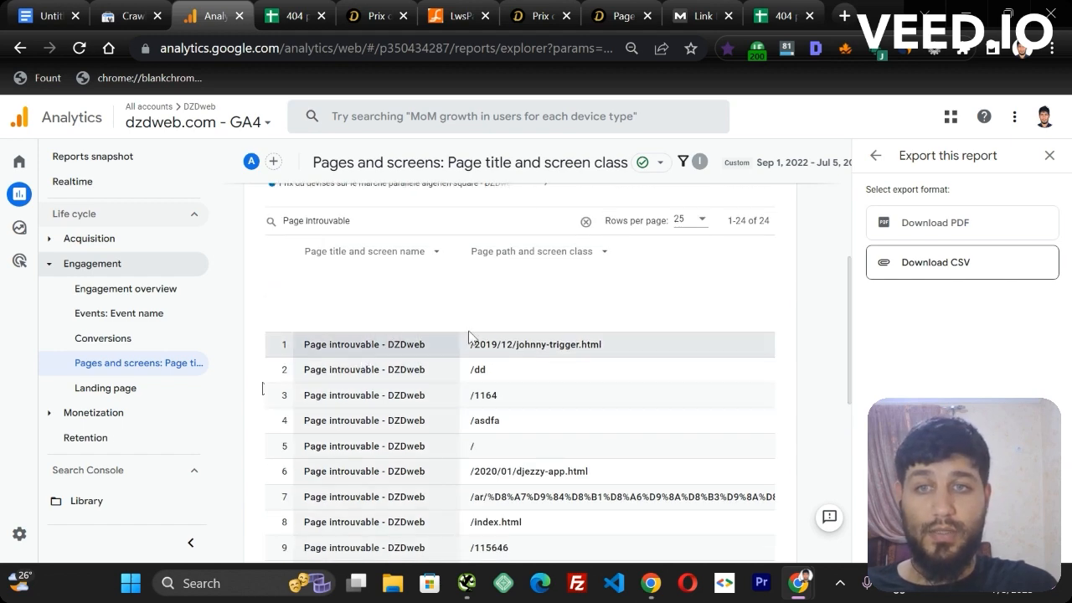
pyautogui.click(630, 6)
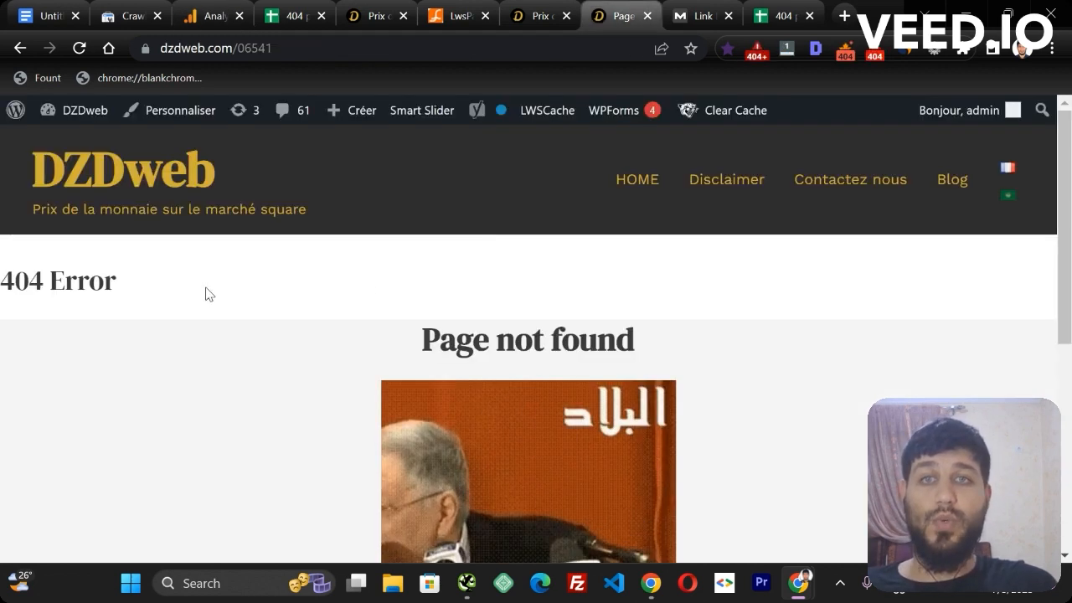
pyautogui.click(214, 15)
pyautogui.moveTo(331, 345); pyautogui.dragTo(360, 344)
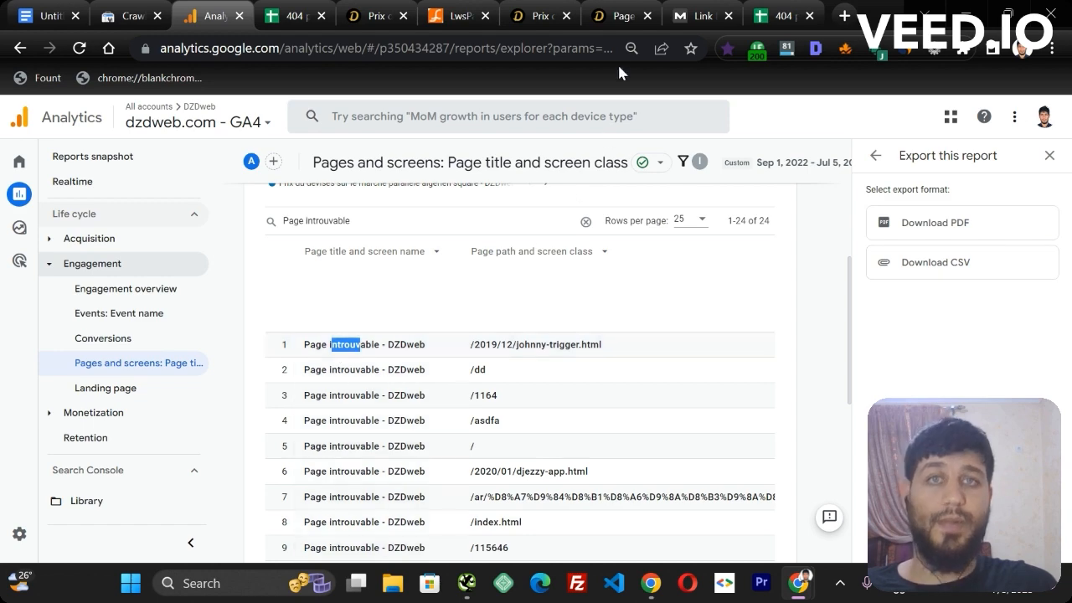
pyautogui.click(623, 15)
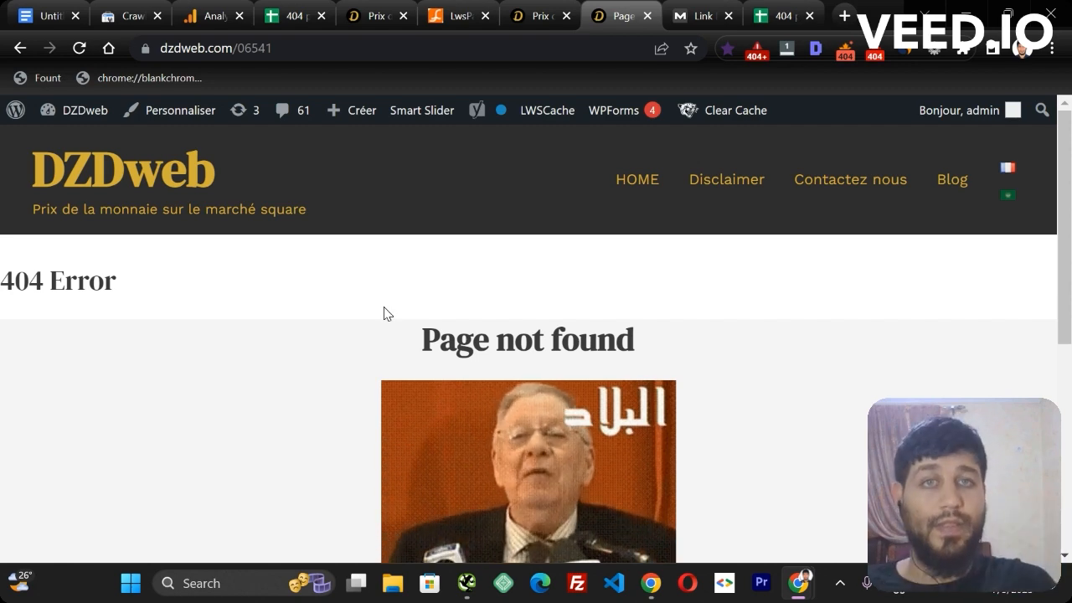
pyautogui.click(211, 13)
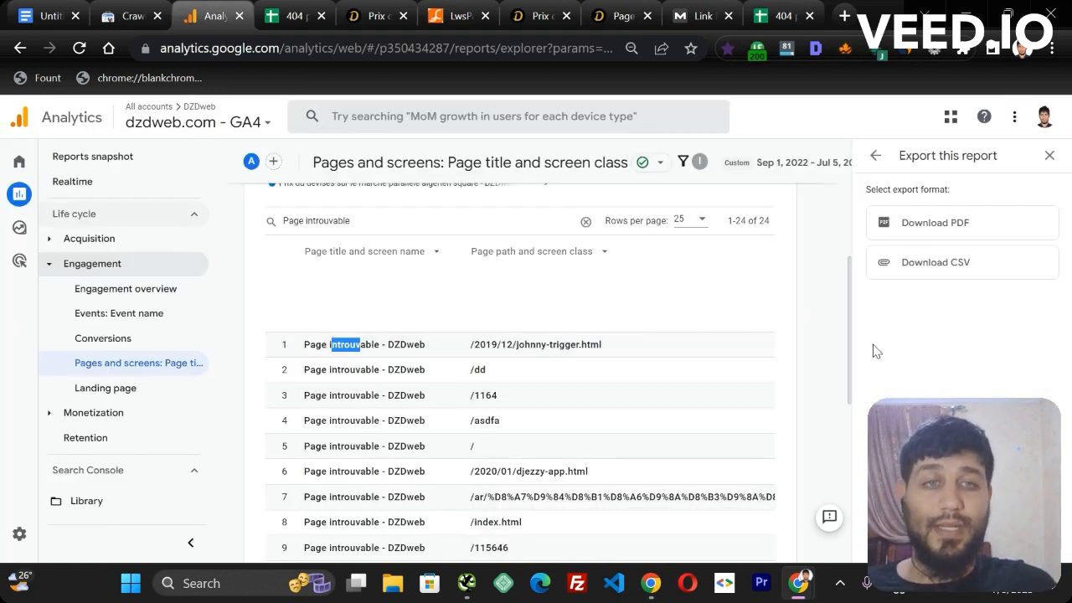
pyautogui.moveTo(851, 329); pyautogui.dragTo(846, 231)
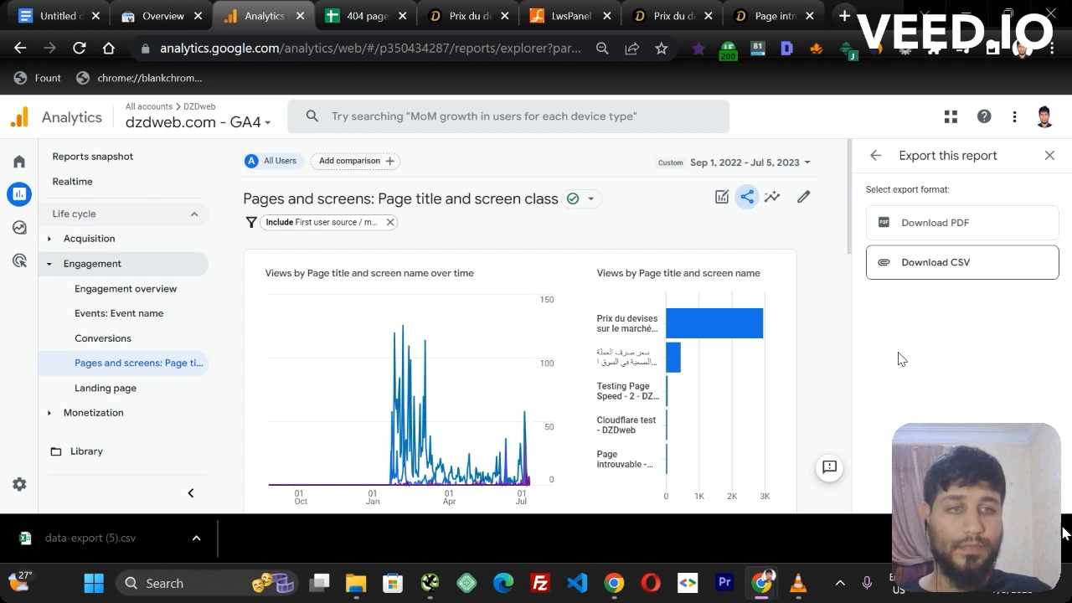
pyautogui.click(1061, 541)
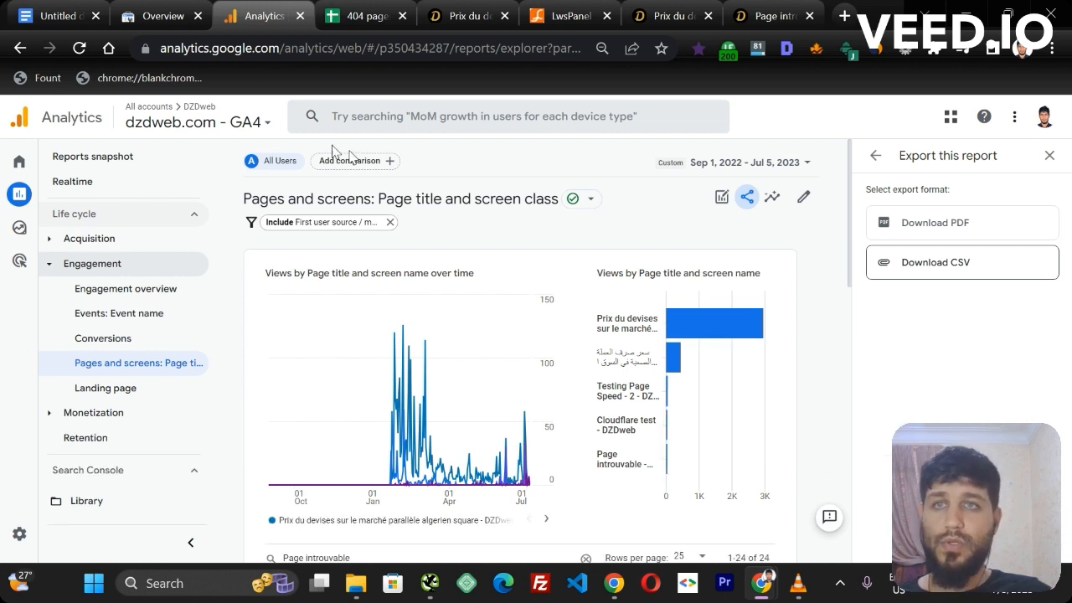
# Switch to Search Console and open the Not found (404) URL list in the page indexing report.
pyautogui.click(157, 15)
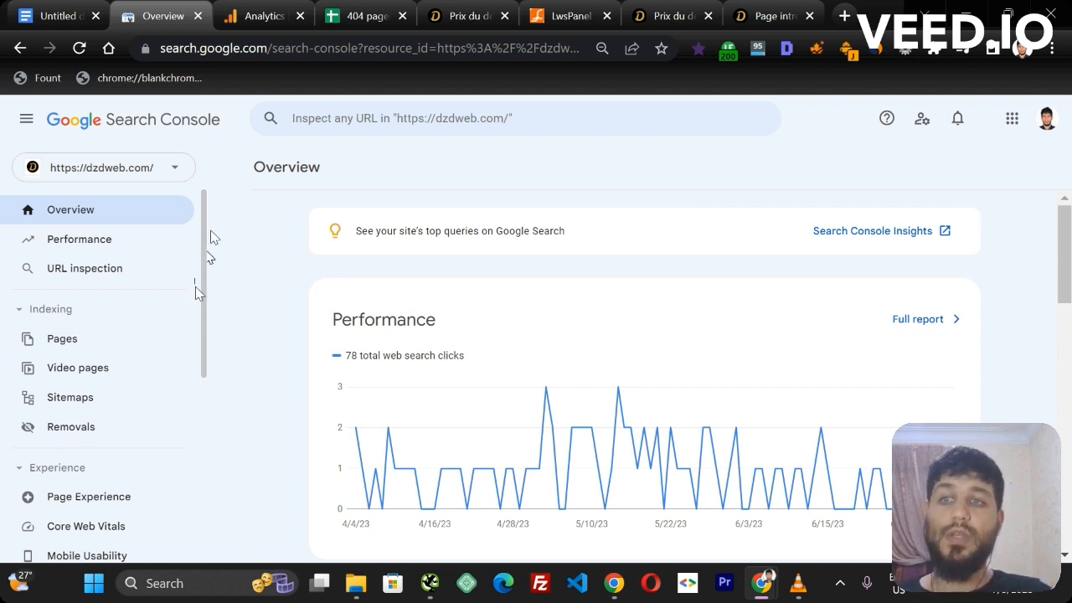
pyautogui.scroll(-1, 126, 318)
pyautogui.click(87, 289)
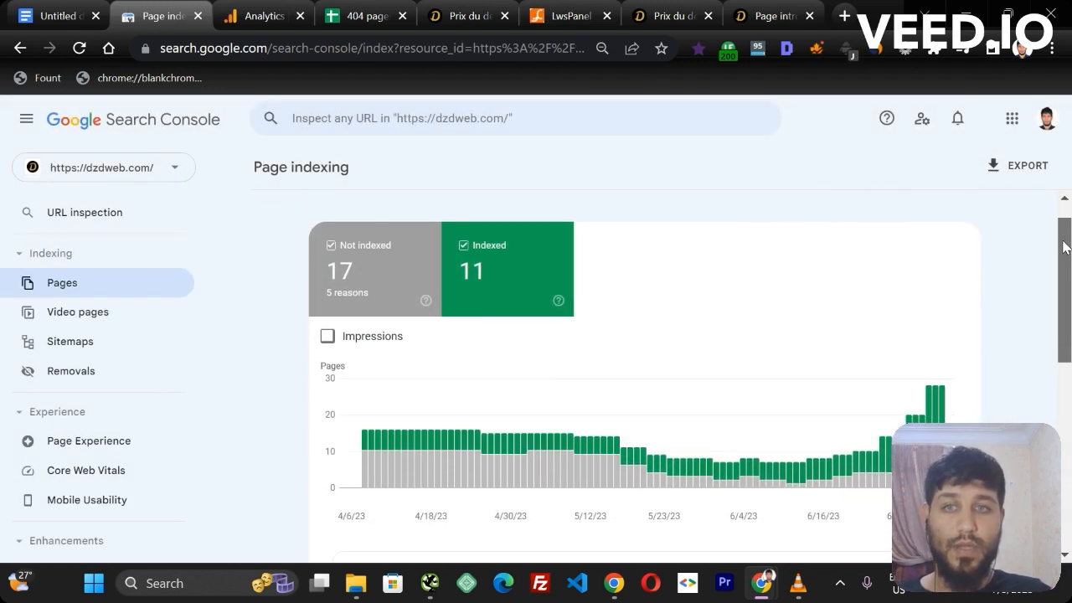
pyautogui.moveTo(1061, 246); pyautogui.dragTo(1062, 429)
pyautogui.click(474, 343)
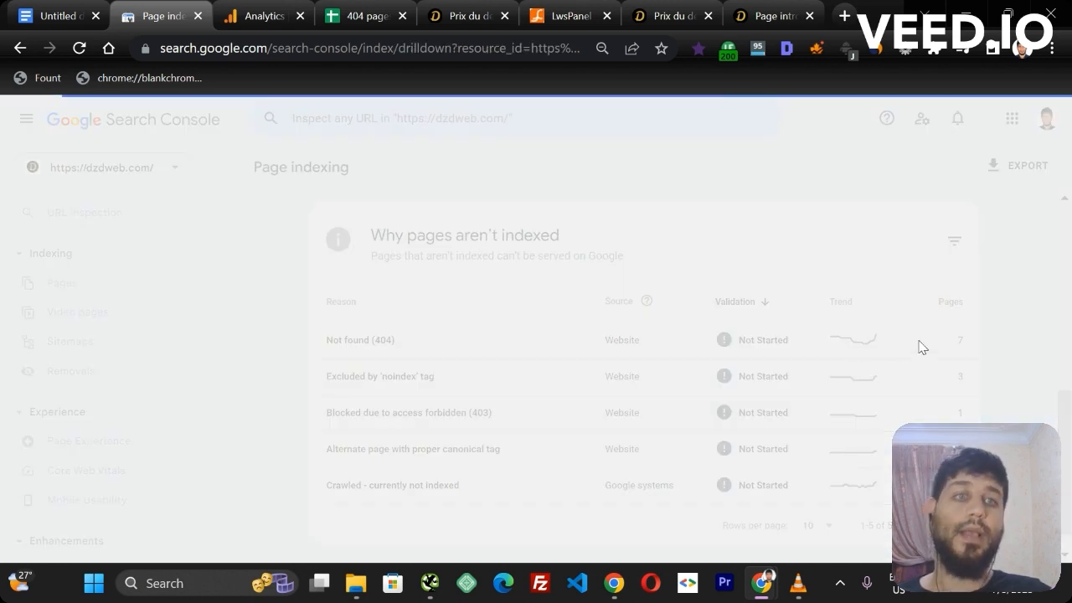
pyautogui.moveTo(1059, 316); pyautogui.dragTo(1063, 468)
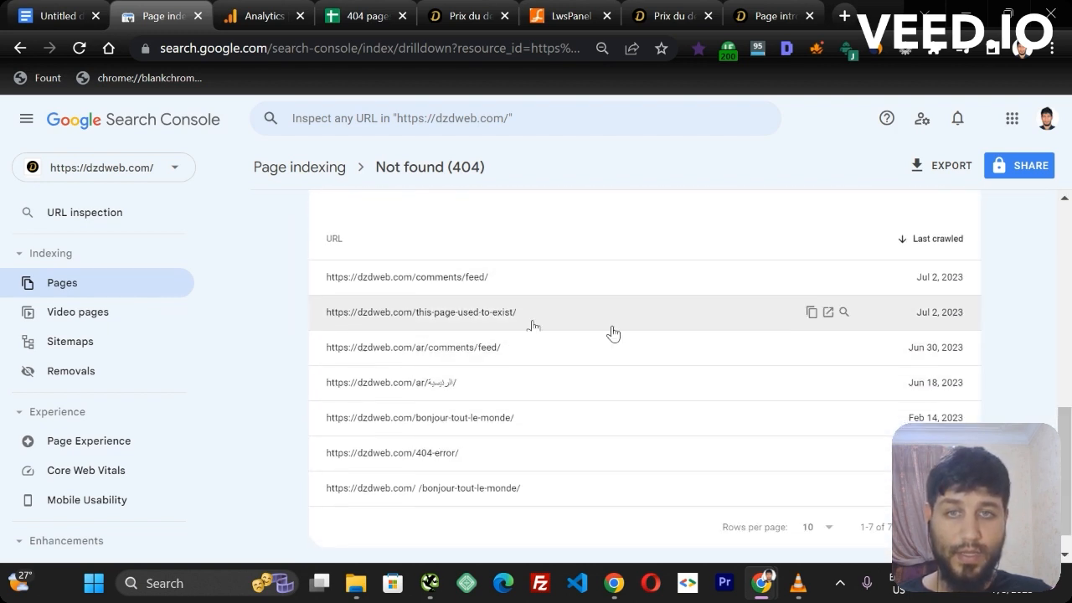
pyautogui.scroll(1, 533, 328)
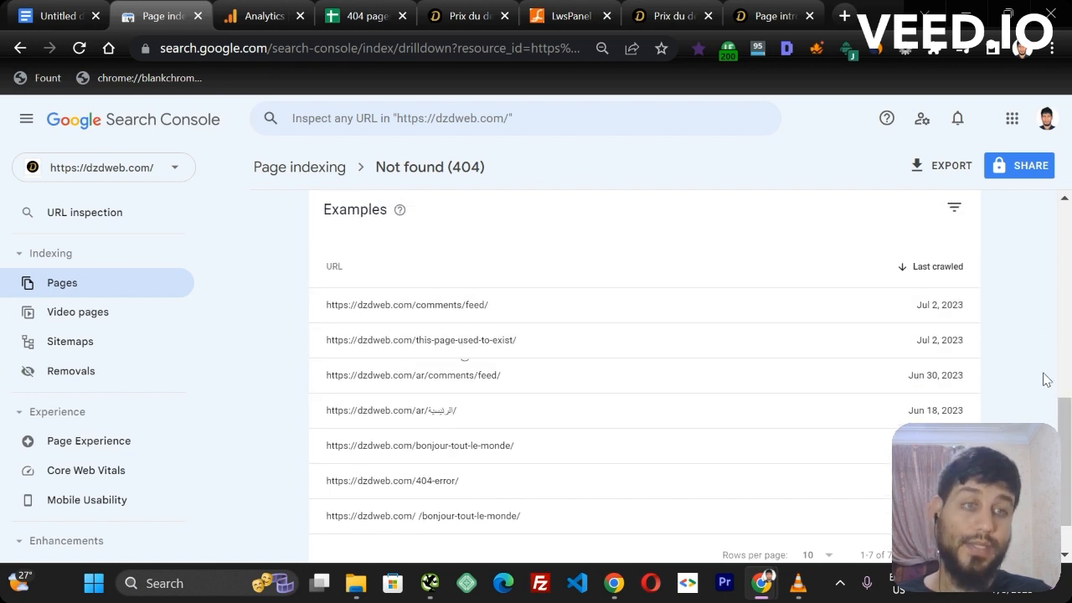
# Filter the 404 examples to URLs that do not contain "/feed/" and download the list as an Excel file.
pyautogui.scroll(1, 1059, 426)
pyautogui.click(955, 224)
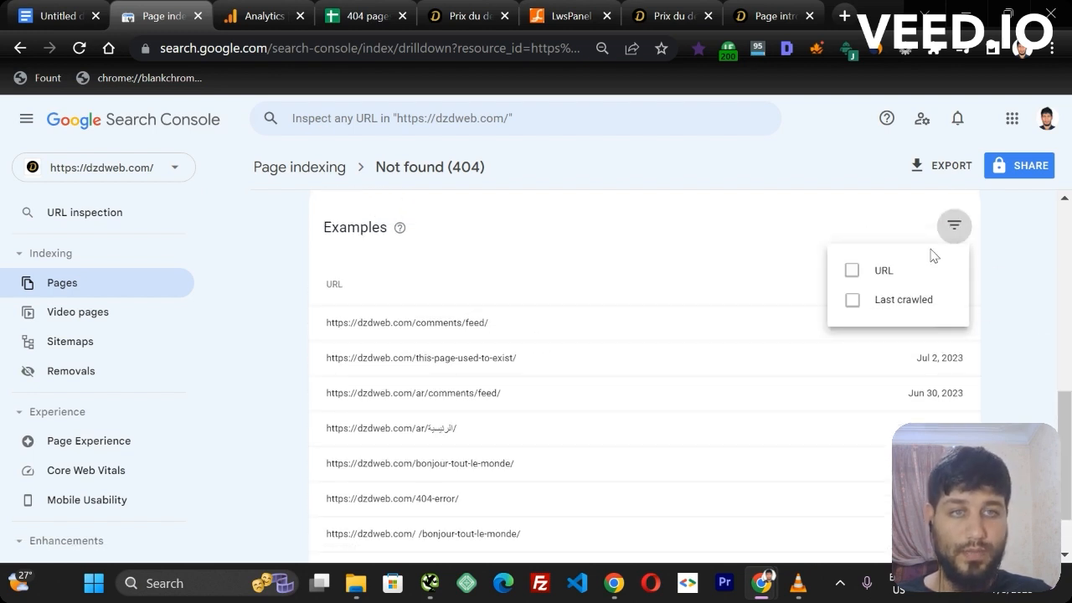
pyautogui.click(853, 271)
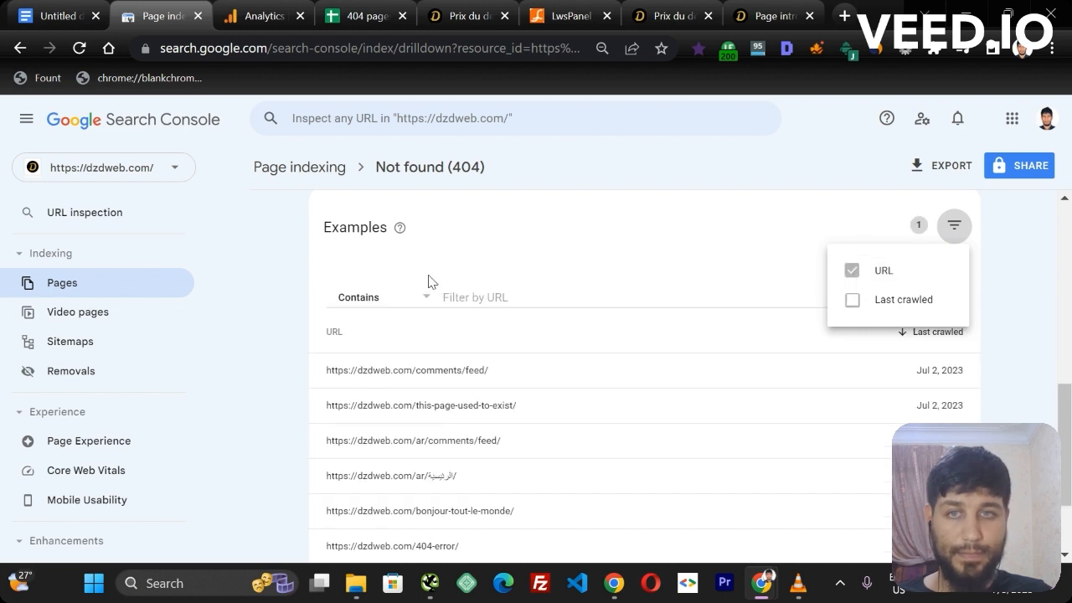
pyautogui.click(409, 304)
pyautogui.click(412, 304)
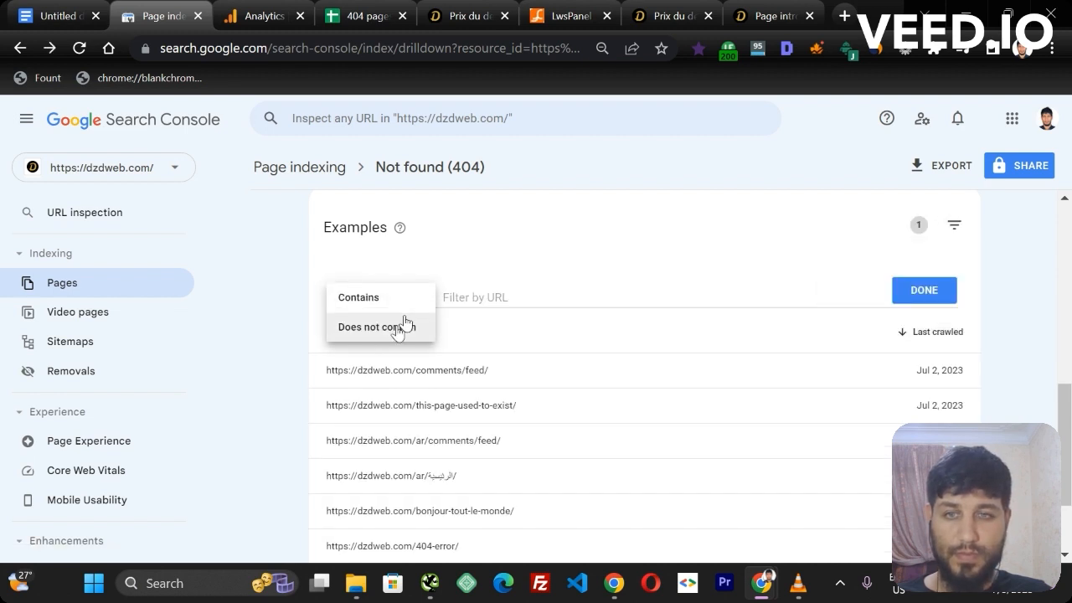
pyautogui.click(400, 326)
pyautogui.click(479, 299)
pyautogui.write('/feed/')
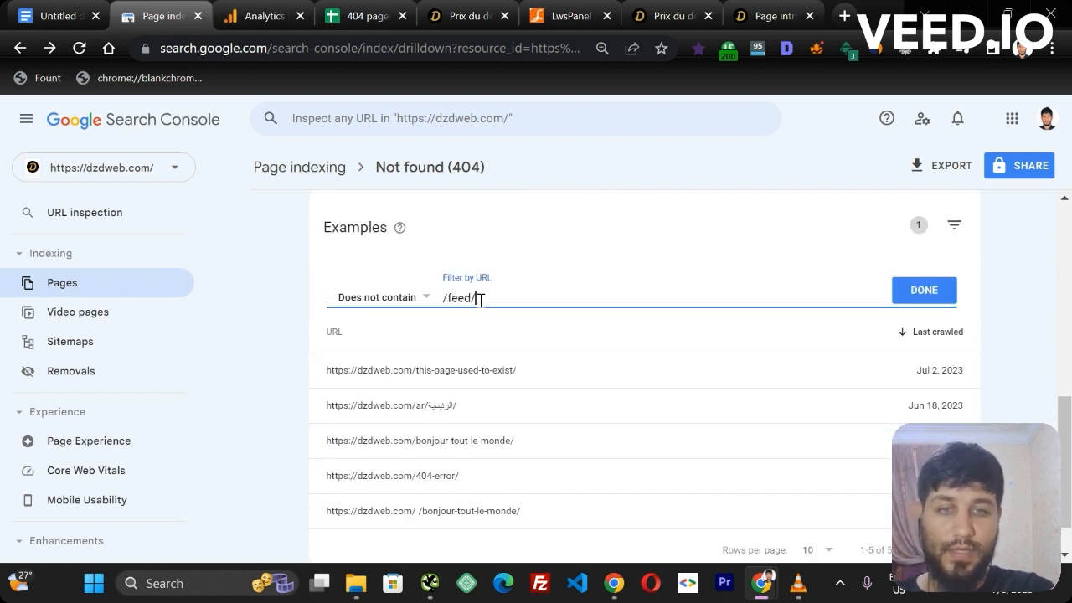
pyautogui.click(942, 299)
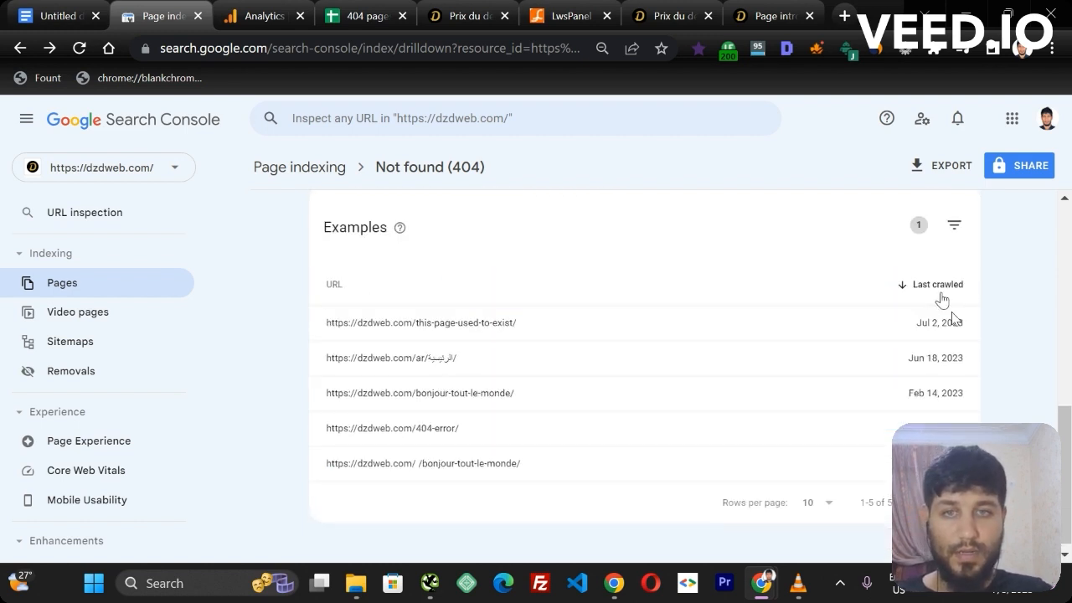
pyautogui.click(953, 166)
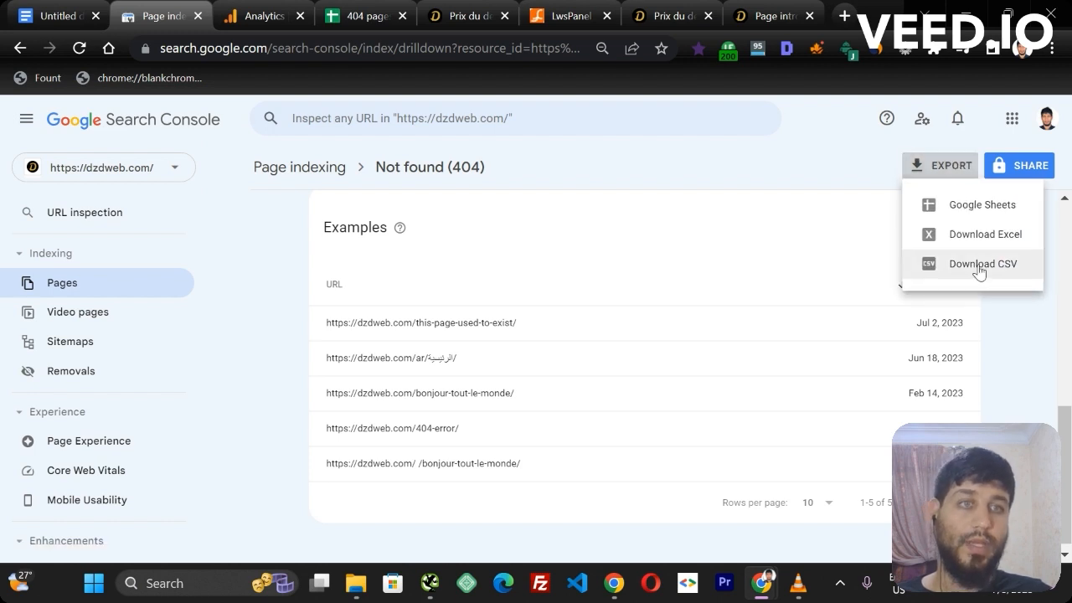
pyautogui.click(968, 234)
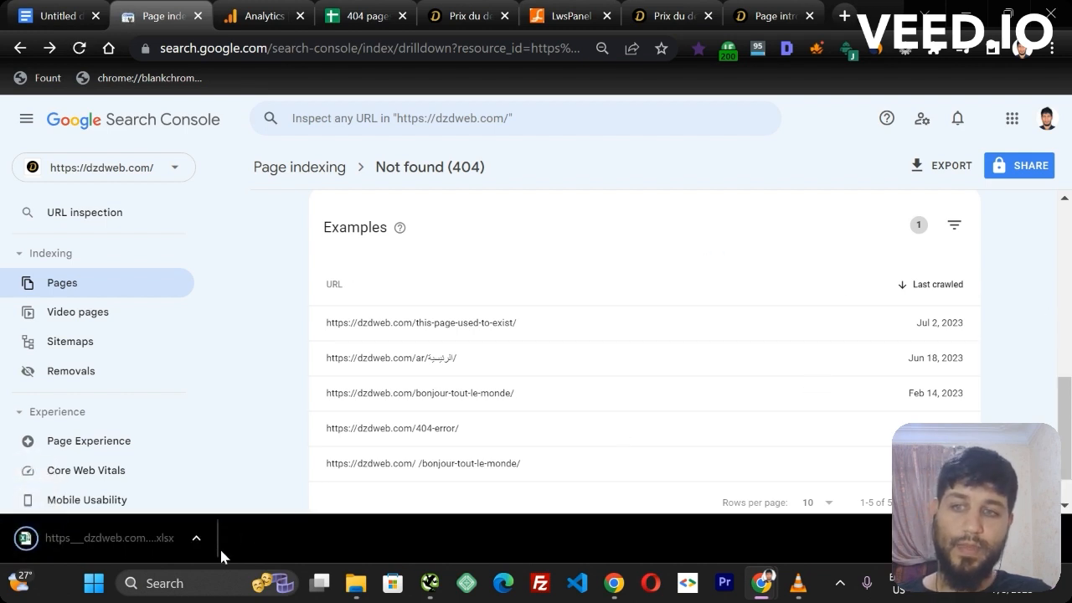
# Open the crawl stats report from the property's settings and drill down into the Not found (404) responses.
pyautogui.moveTo(205, 246); pyautogui.dragTo(184, 414)
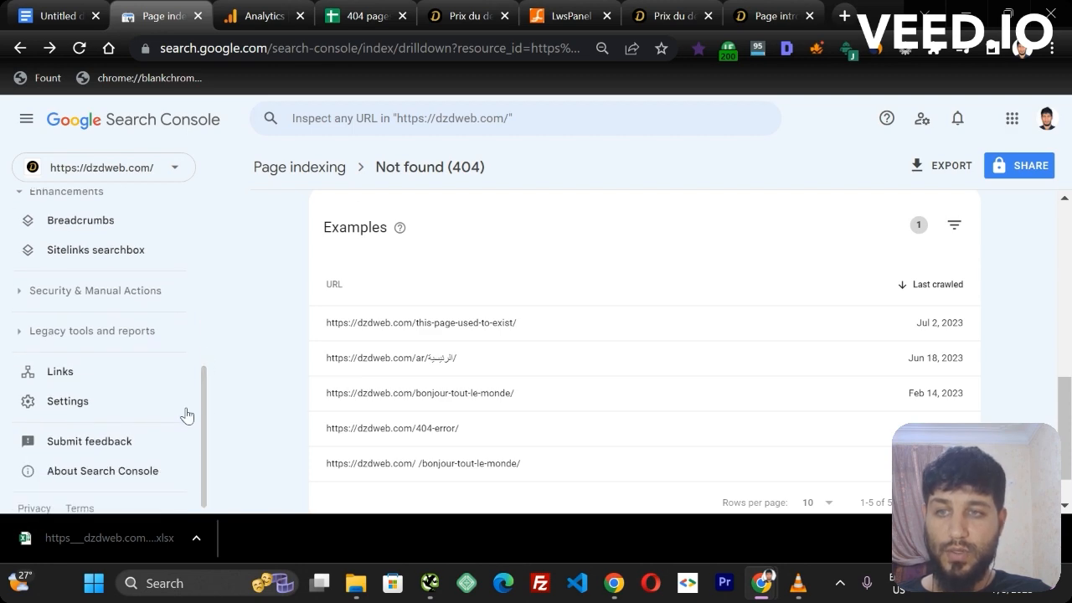
pyautogui.click(143, 403)
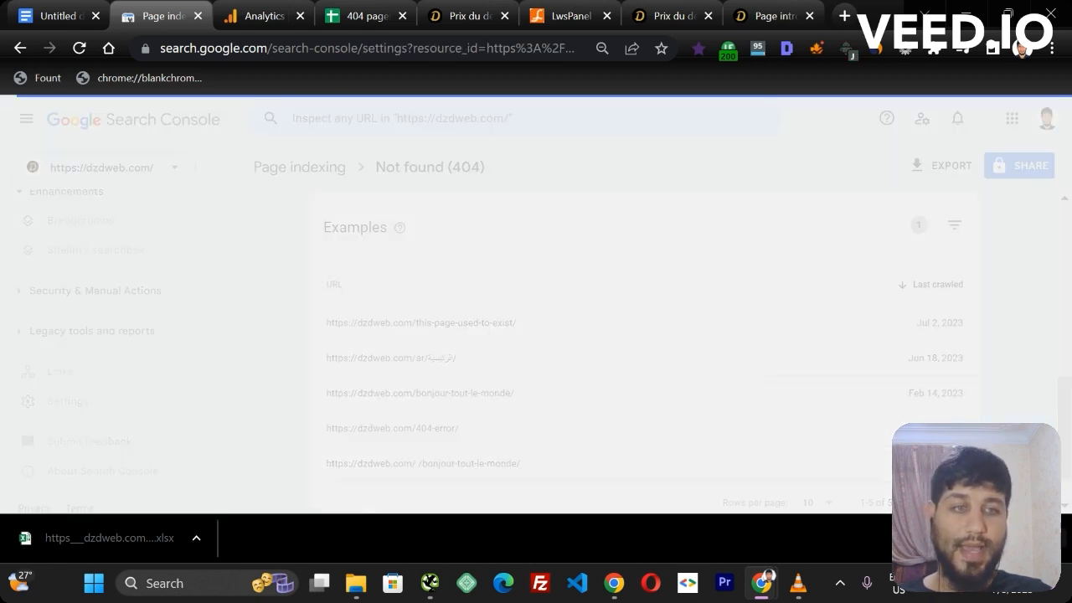
pyautogui.scroll(-2, 1021, 289)
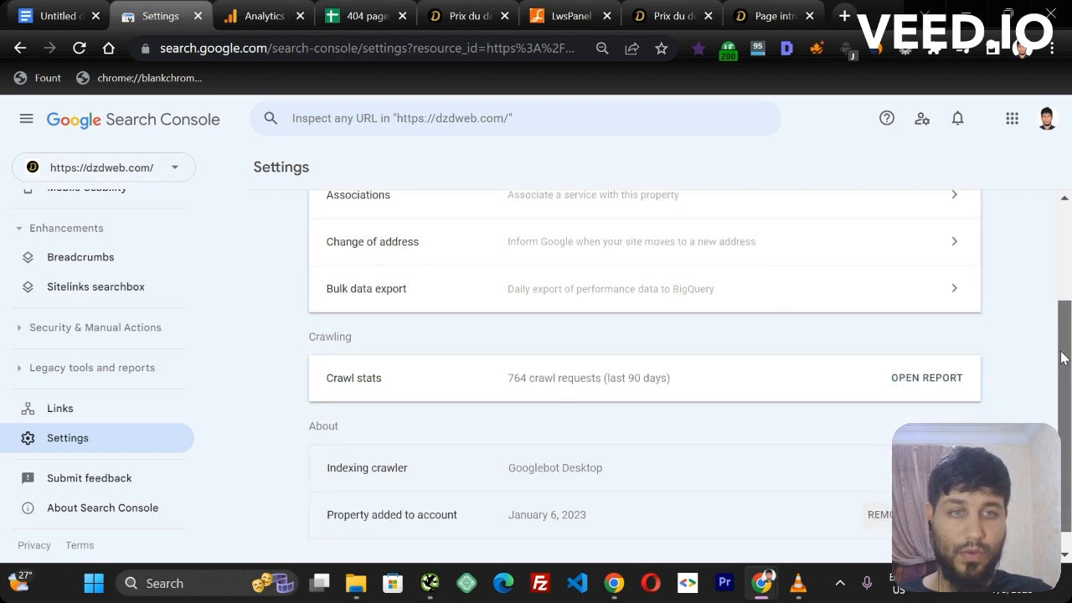
pyautogui.click(935, 378)
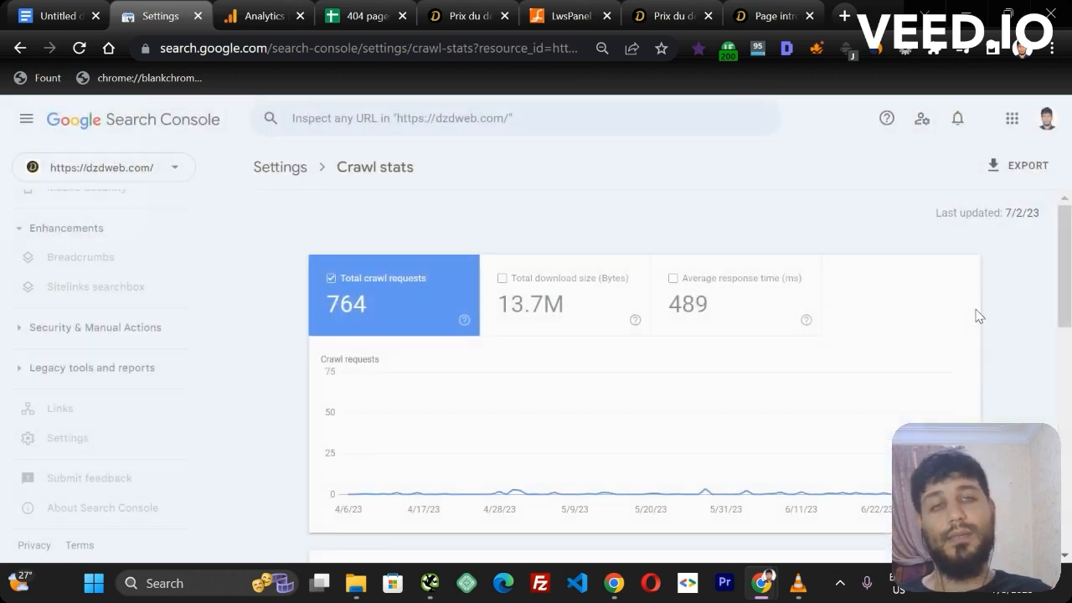
pyautogui.moveTo(1060, 237); pyautogui.dragTo(1010, 385)
pyautogui.click(399, 328)
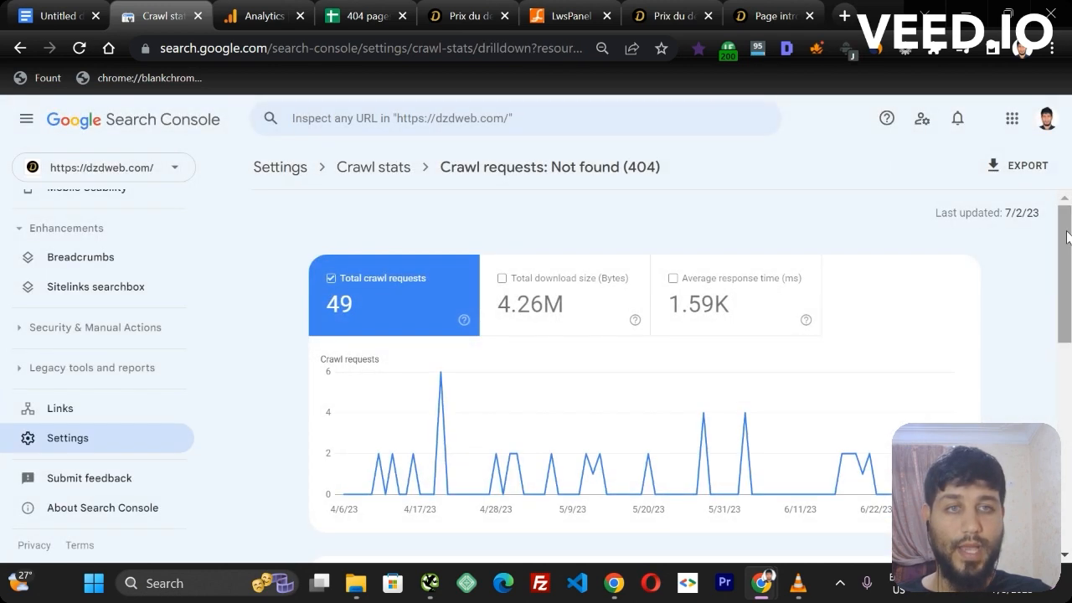
# Show 50 rows per page in the Not found (404) crawl request examples and download the report as an Excel file.
pyautogui.moveTo(1058, 247); pyautogui.dragTo(1052, 469)
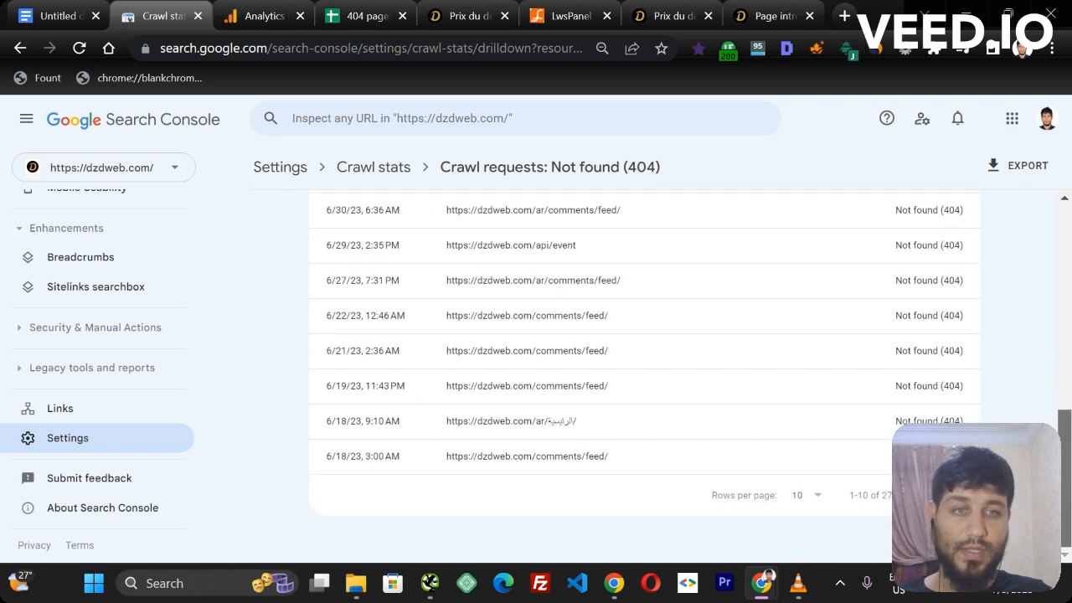
pyautogui.click(817, 498)
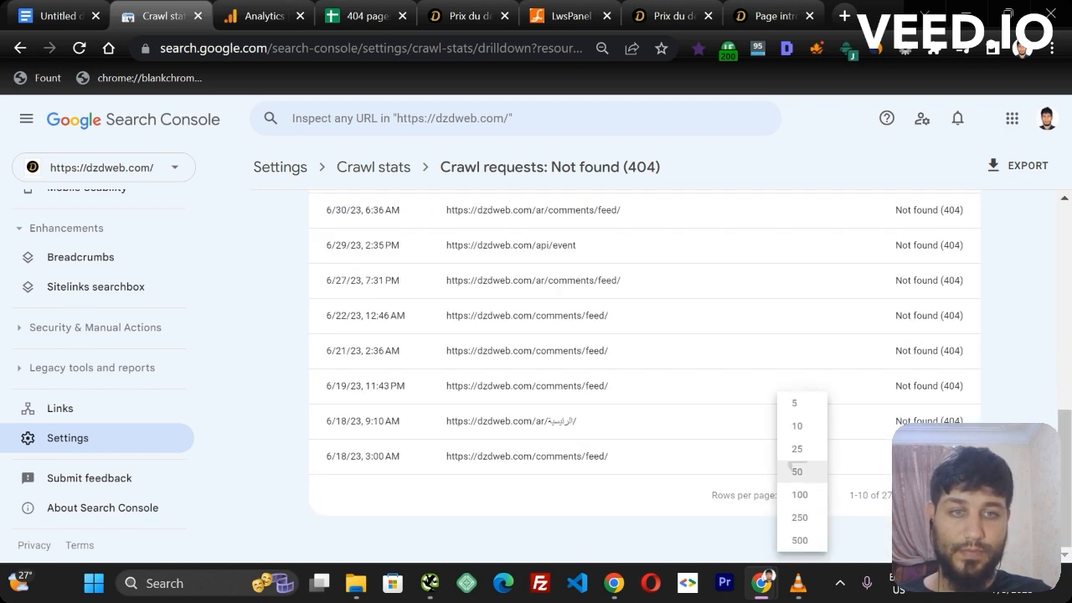
pyautogui.click(793, 465)
pyautogui.moveTo(1064, 373); pyautogui.dragTo(1033, 262)
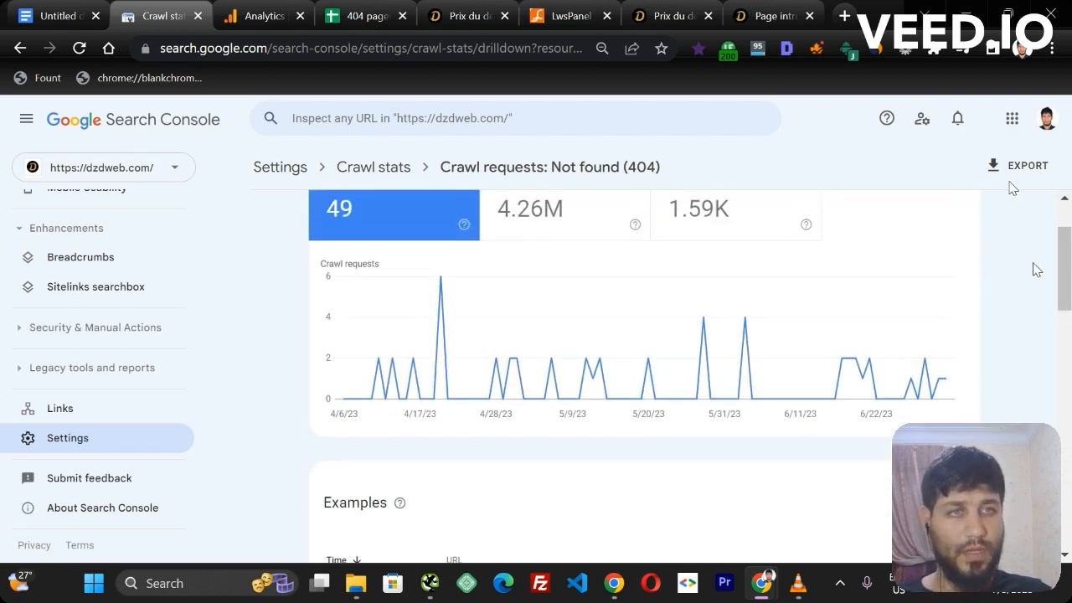
pyautogui.click(1018, 165)
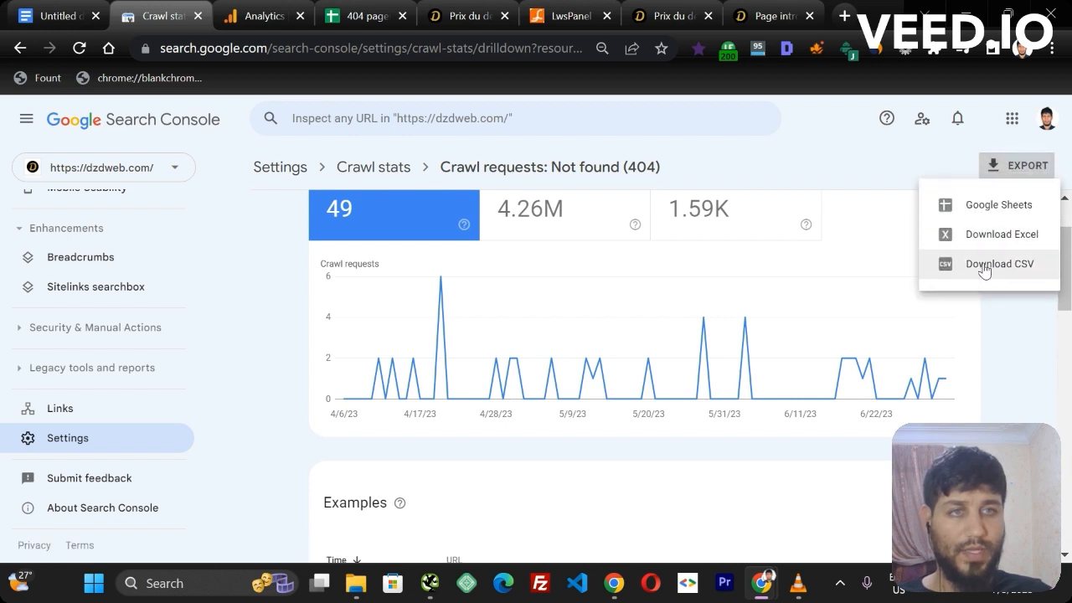
pyautogui.click(984, 236)
pyautogui.scroll(-2, 997, 314)
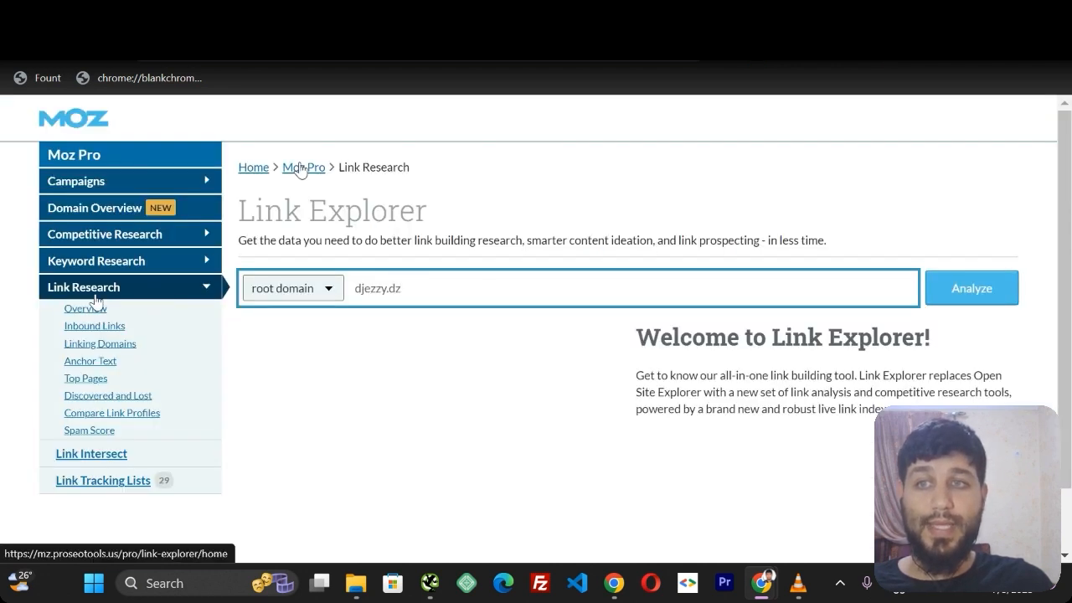
# Switch to Moz Link Explorer, re-enter djezzy.dz as the root domain and analyze it.
pyautogui.moveTo(422, 293); pyautogui.dragTo(339, 304)
pyautogui.hotkey('ctrl', 'c')
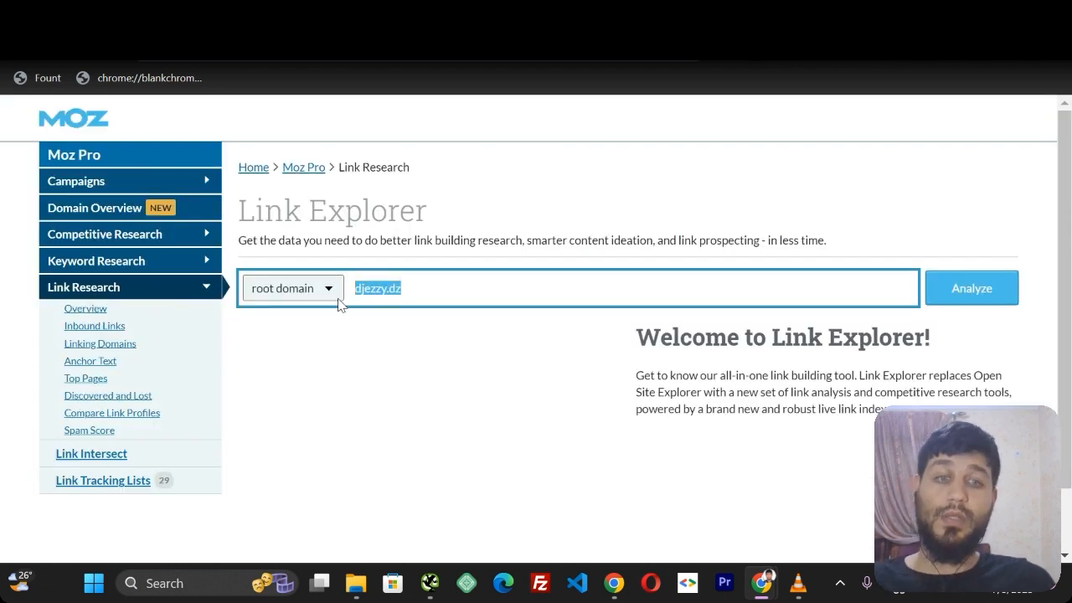
pyautogui.press('BackSpace')
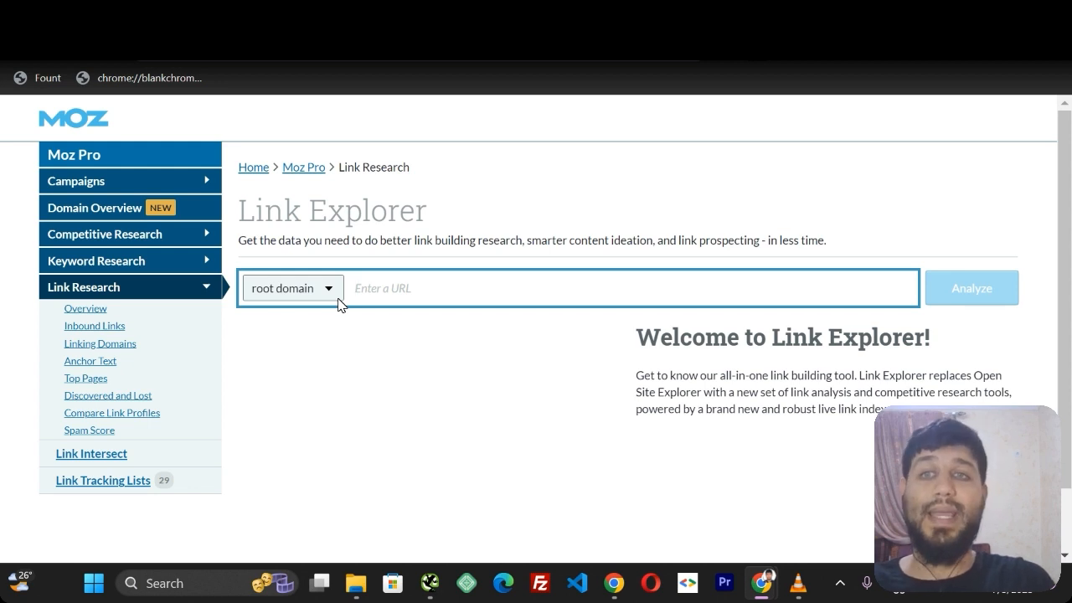
pyautogui.hotkey('ctrl', 'v')
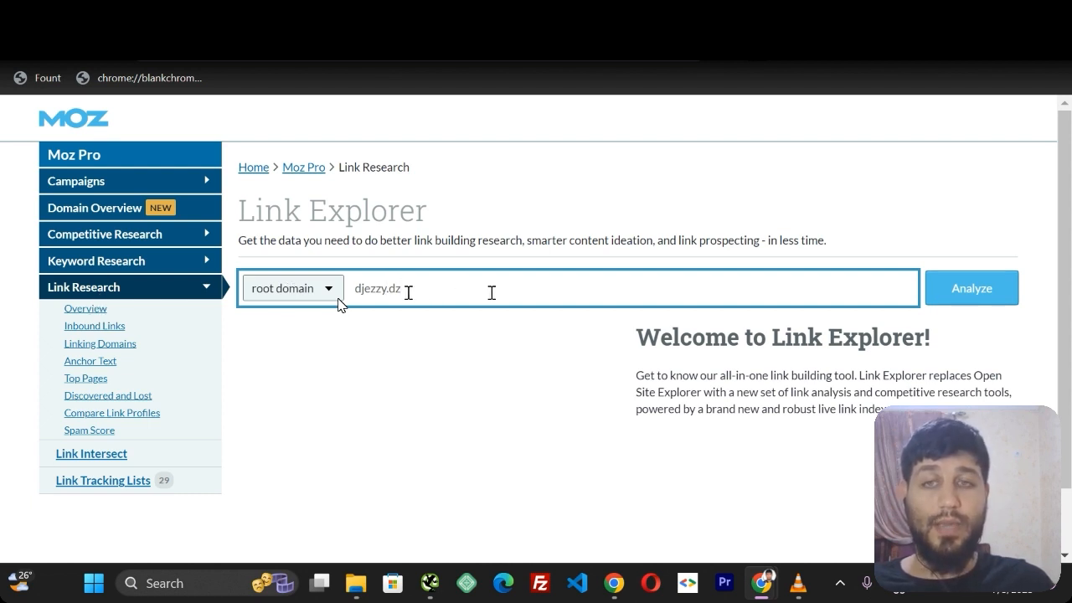
pyautogui.click(972, 289)
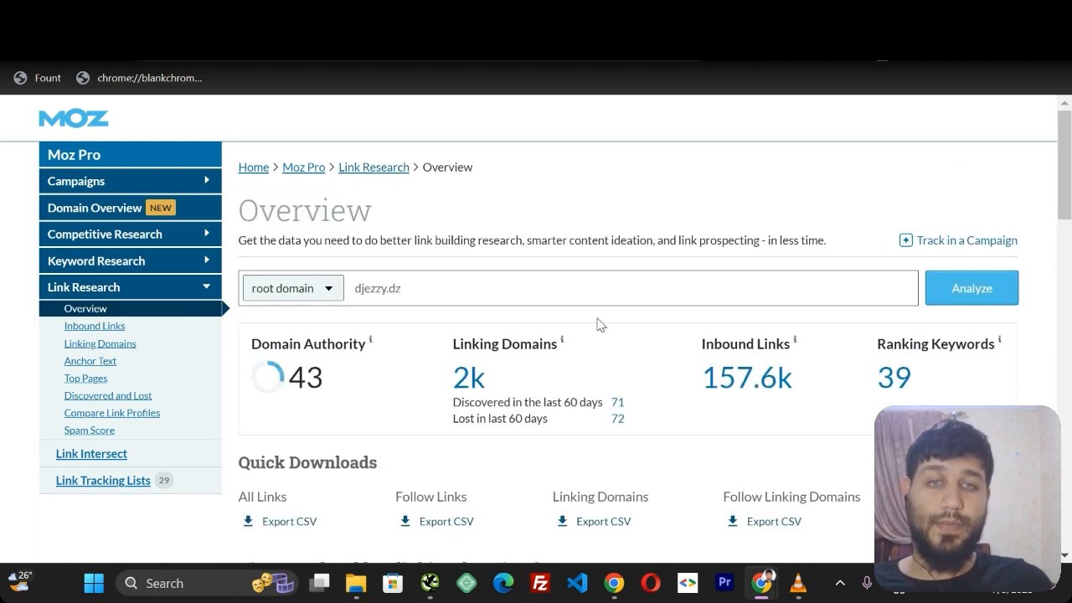
# Open the Inbound Links report for djezzy.dz and export up to 1,000 rows to CSV.
pyautogui.scroll(-1, 712, 335)
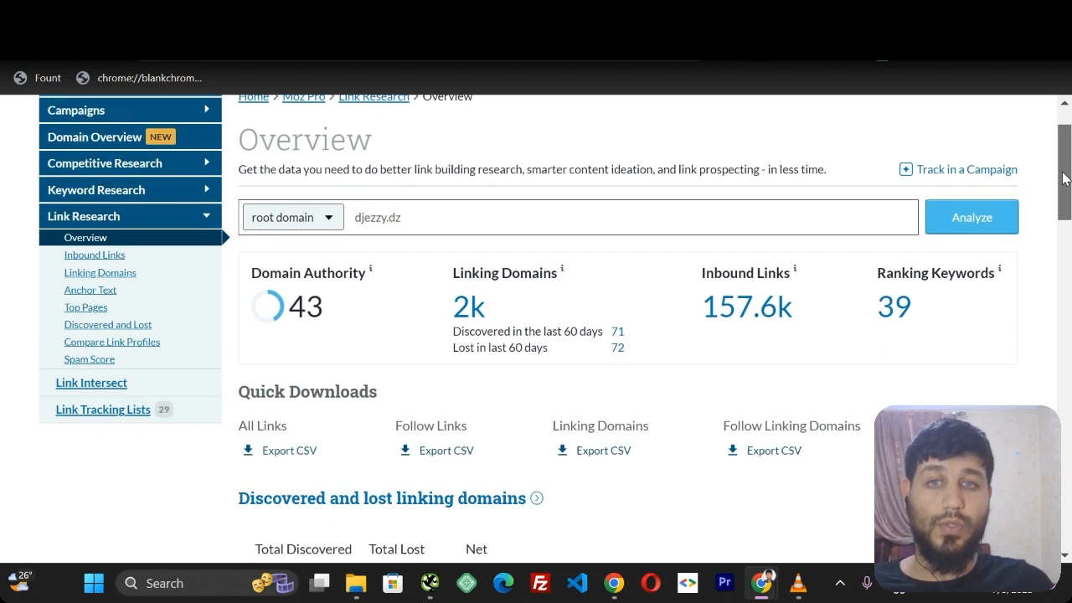
pyautogui.click(102, 257)
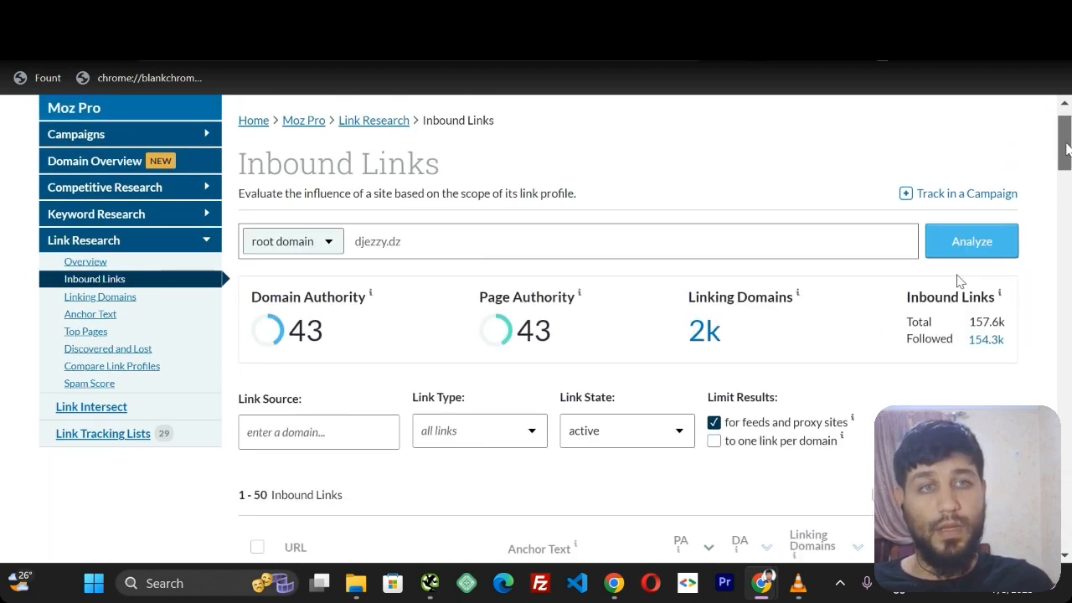
pyautogui.moveTo(1065, 149); pyautogui.dragTo(1040, 176)
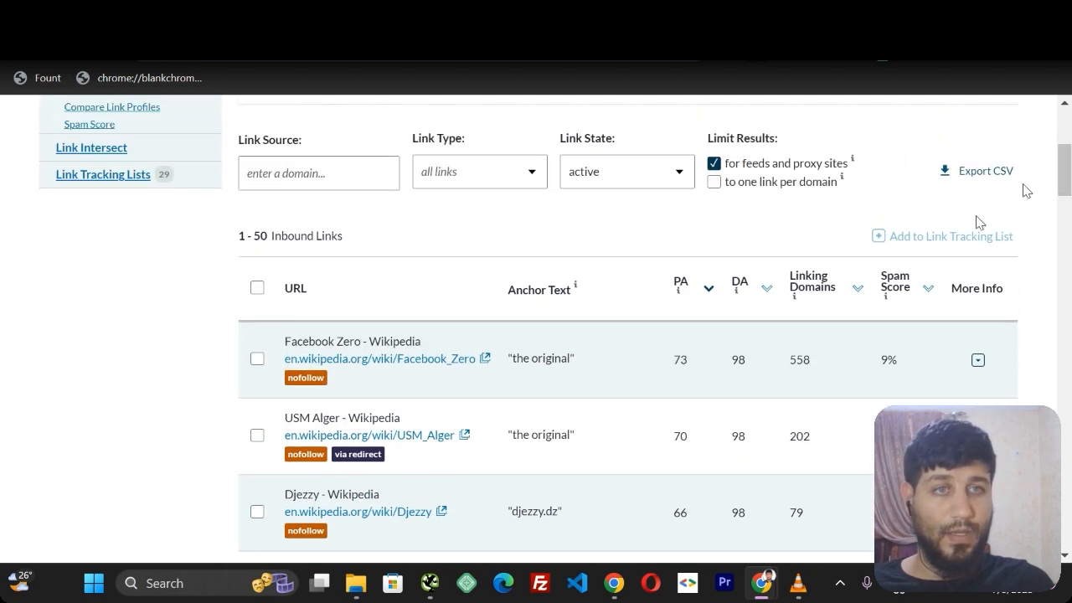
pyautogui.click(980, 176)
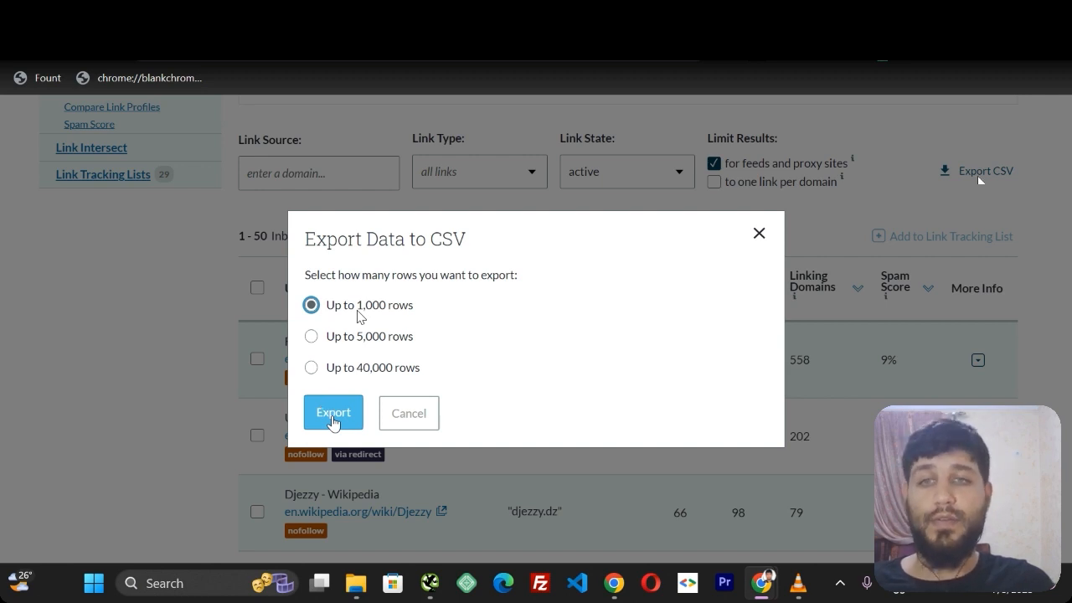
pyautogui.click(333, 415)
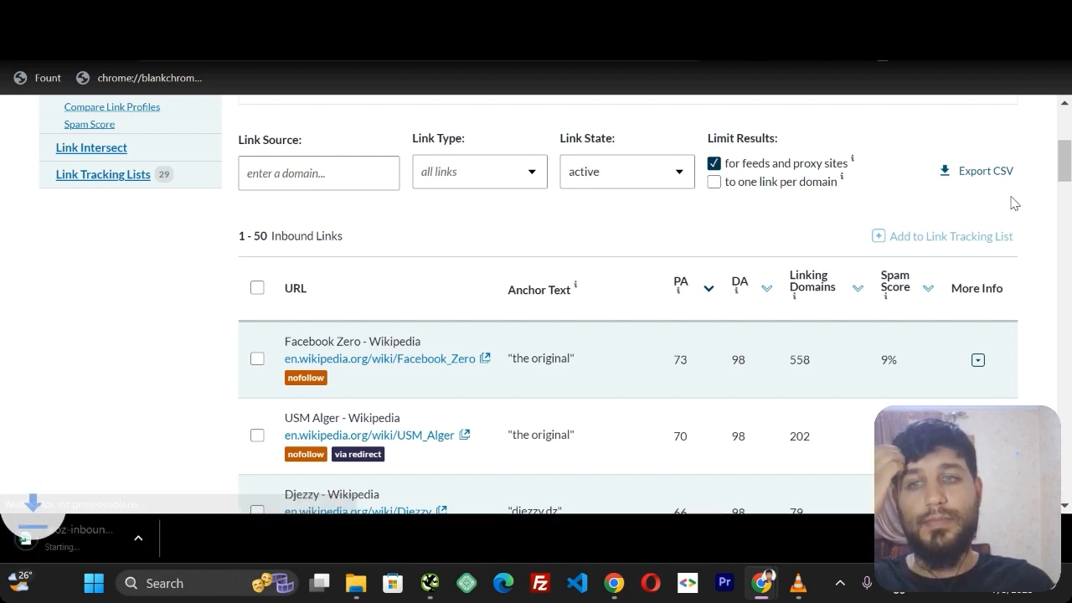
# Switch to the 404 pages Google Sheets spreadsheet and import the downloaded moz-inbound-links CSV for djezzy_dz.
pyautogui.moveTo(742, 329)
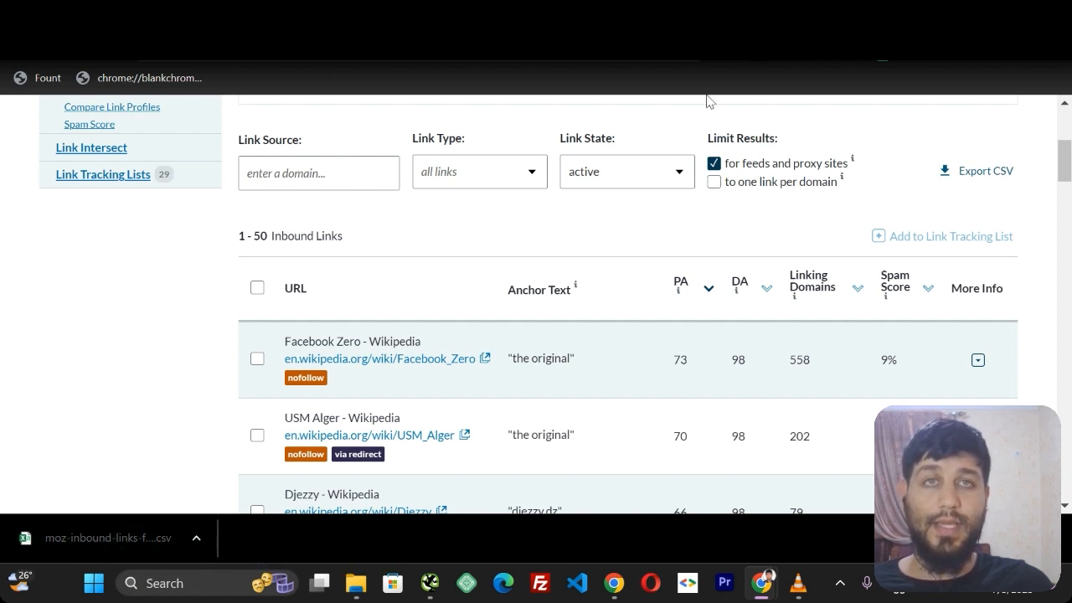
pyautogui.click(737, 16)
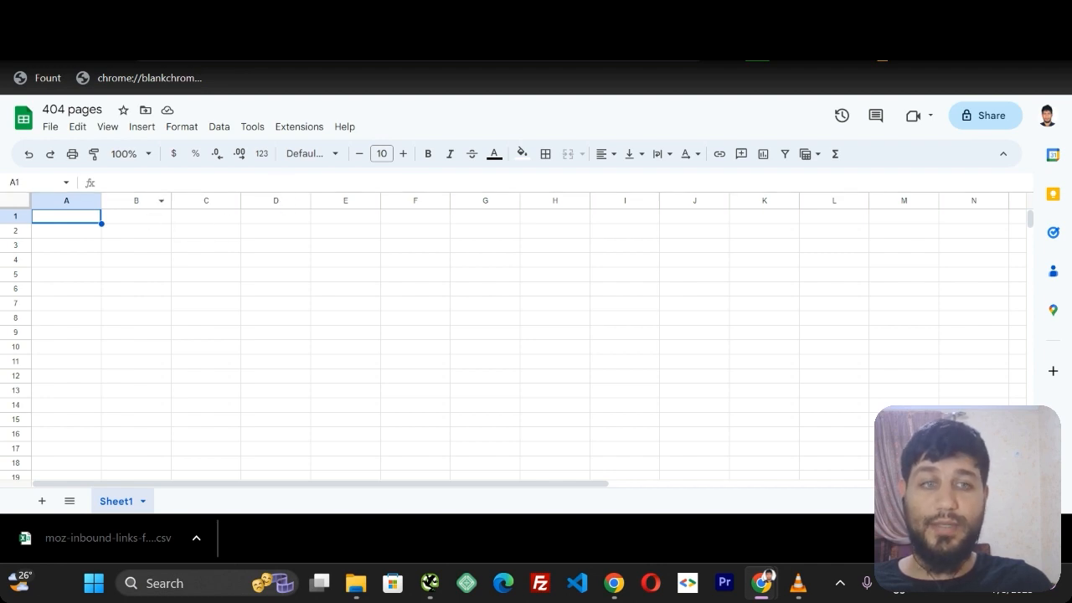
pyautogui.click(50, 128)
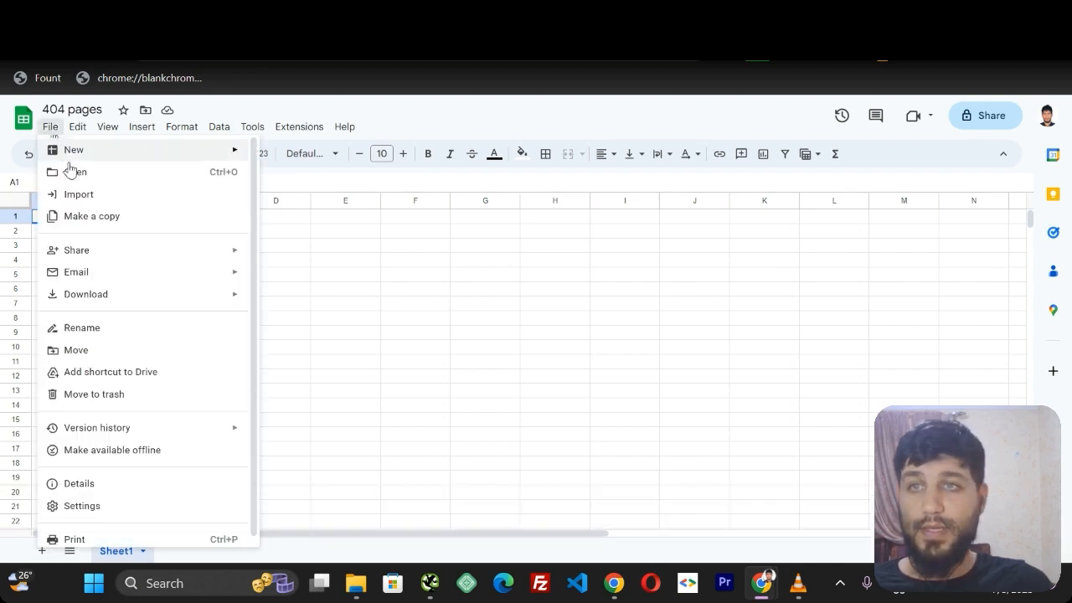
pyautogui.click(79, 194)
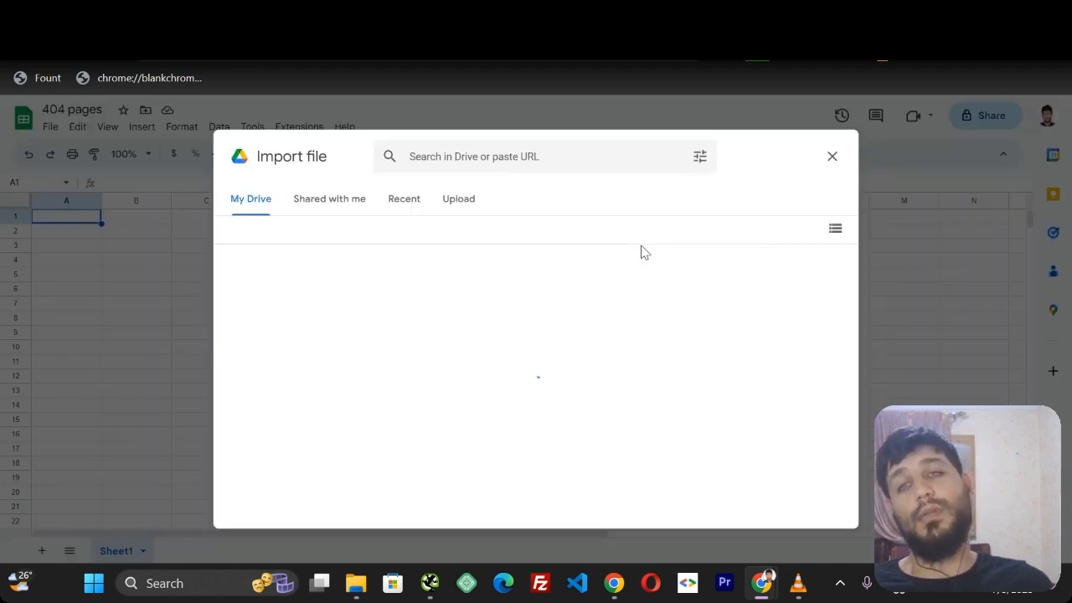
pyautogui.click(458, 201)
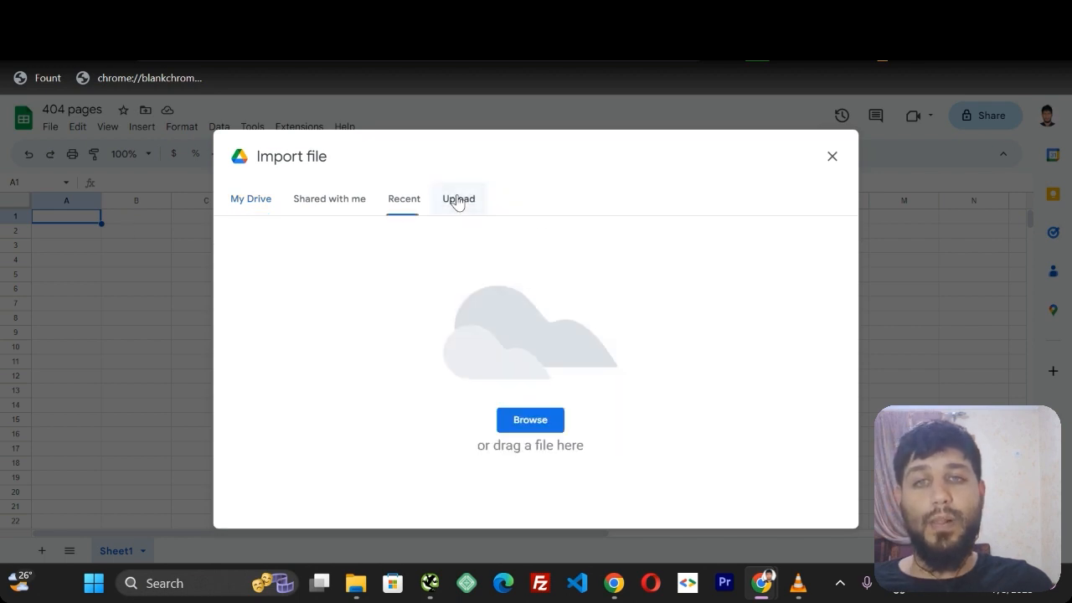
pyautogui.click(540, 425)
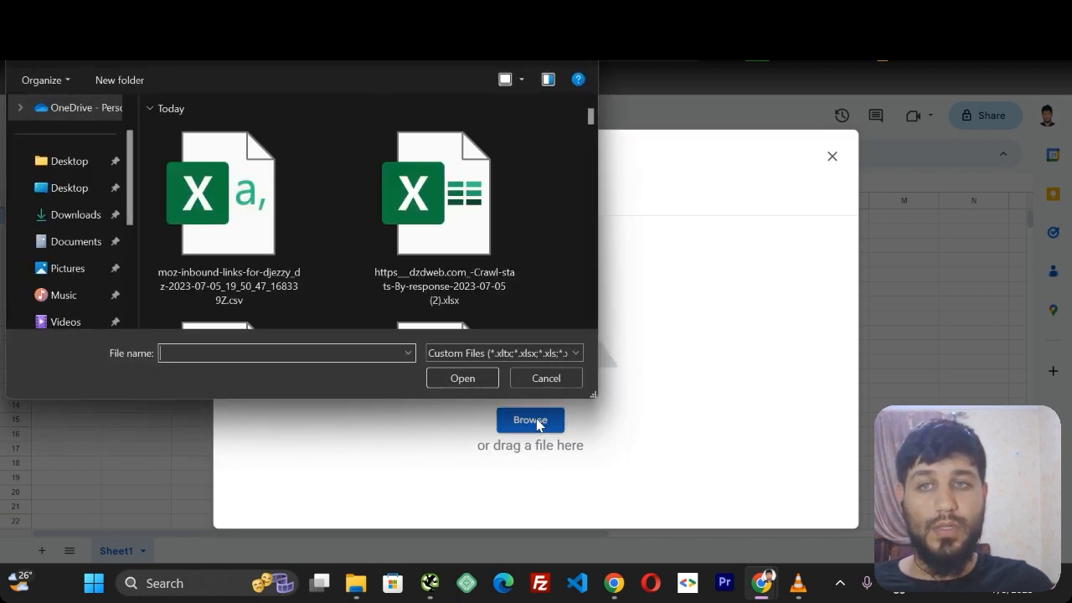
pyautogui.click(258, 232)
pyautogui.click(486, 381)
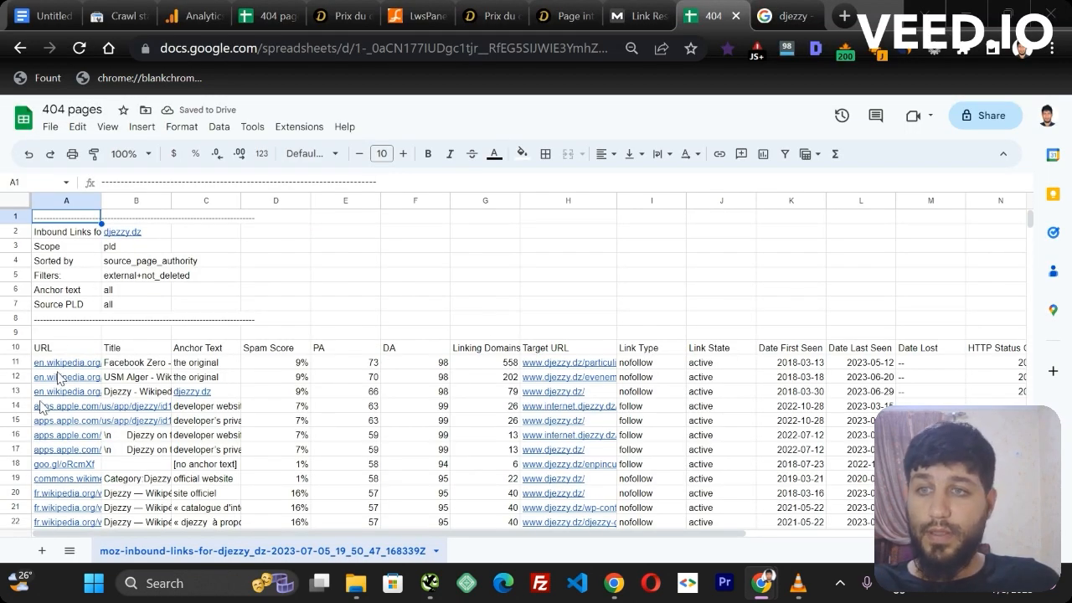
# Look over the imported source and target links, and copy the whole Target URL column (H).
pyautogui.moveTo(59, 375)
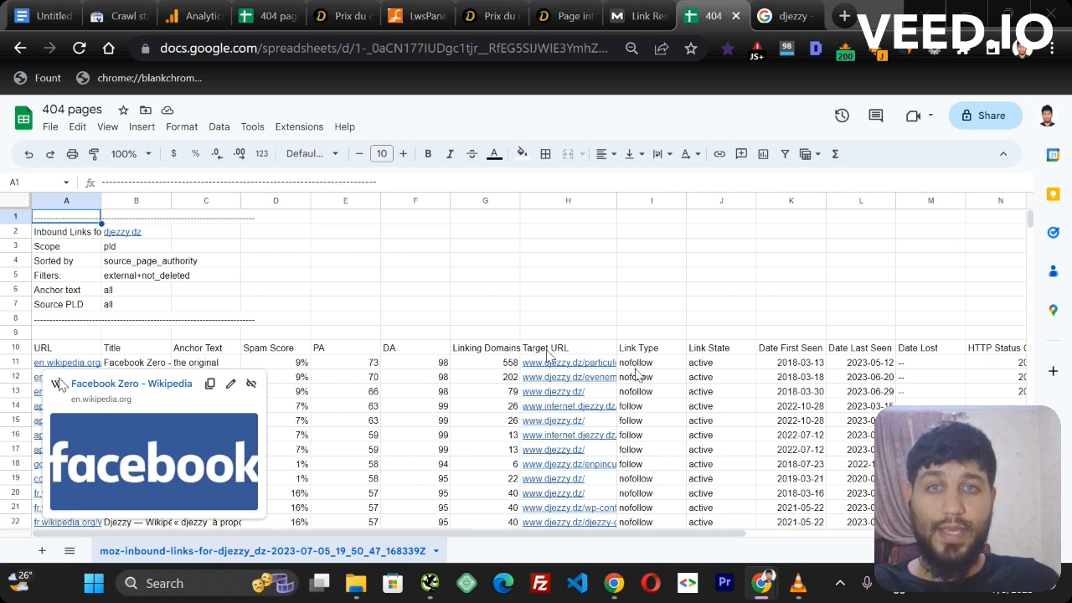
pyautogui.click(550, 353)
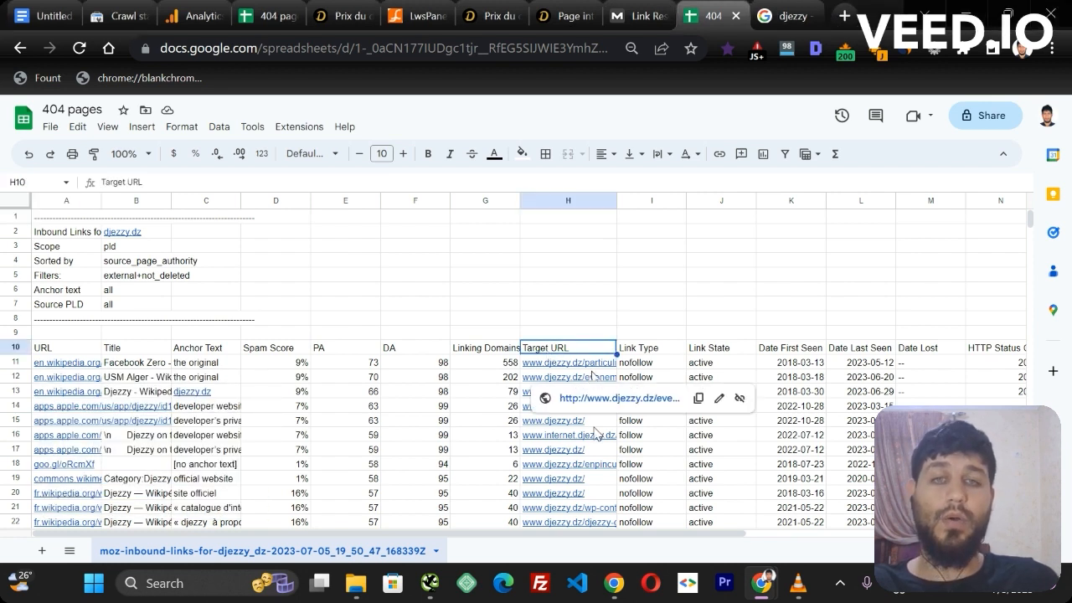
pyautogui.click(598, 322)
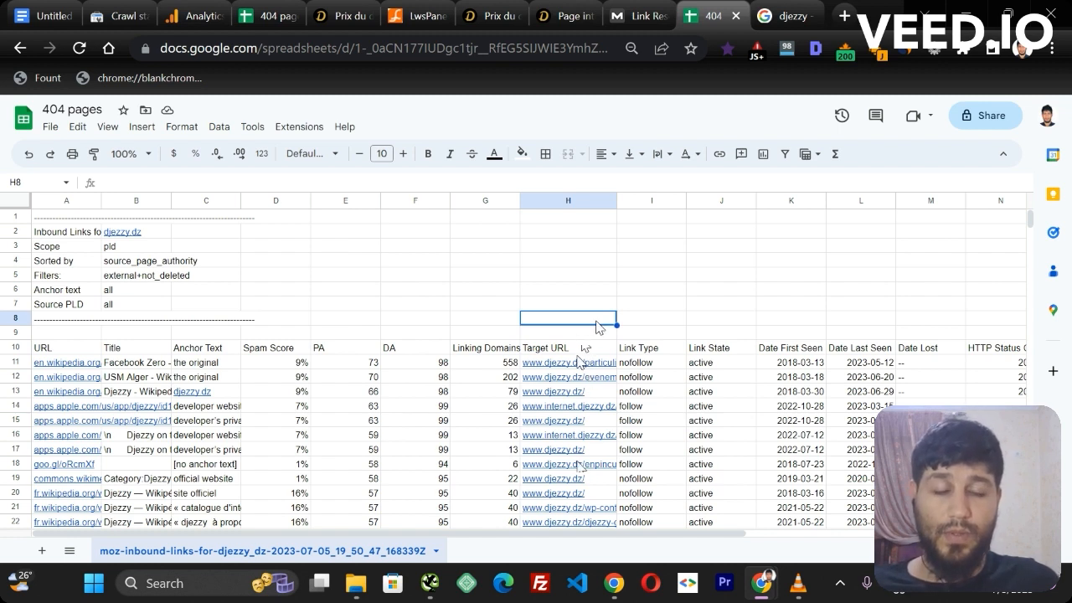
pyautogui.moveTo(573, 393)
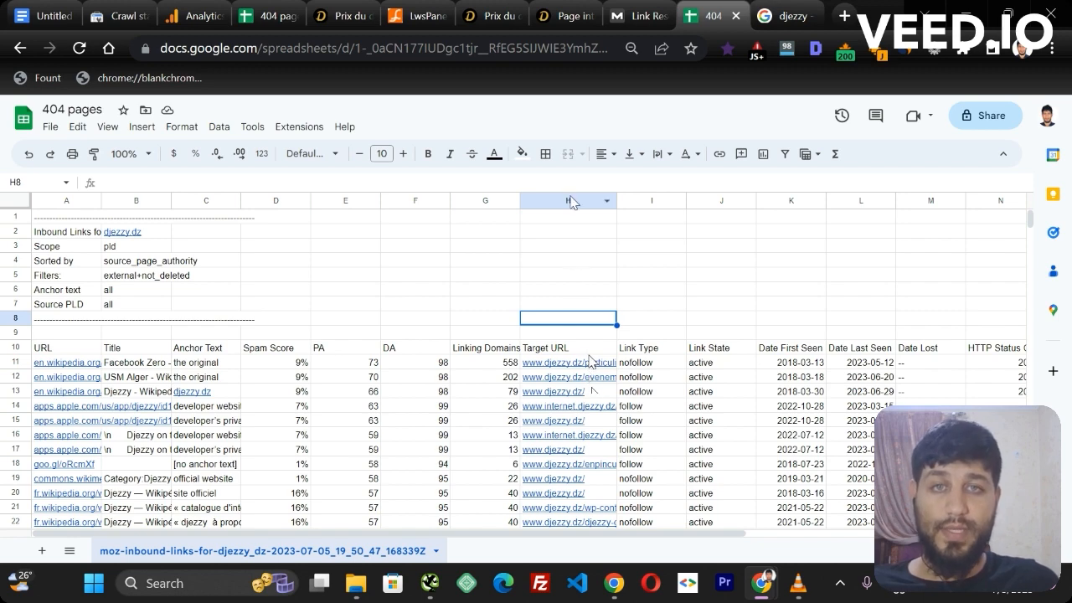
pyautogui.click(570, 202)
pyautogui.rightClick(570, 202)
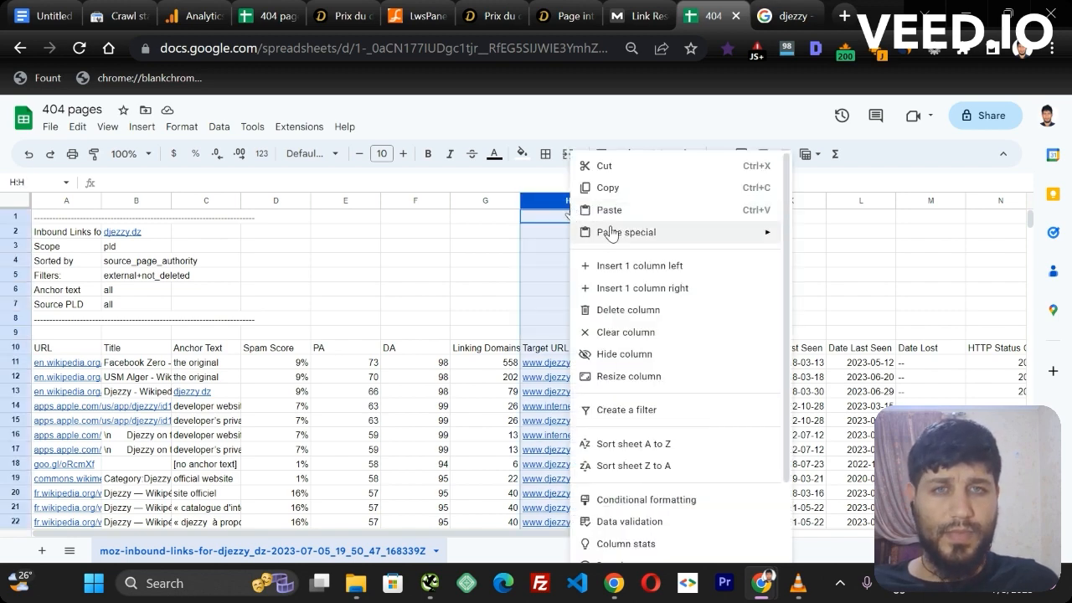
pyautogui.click(604, 188)
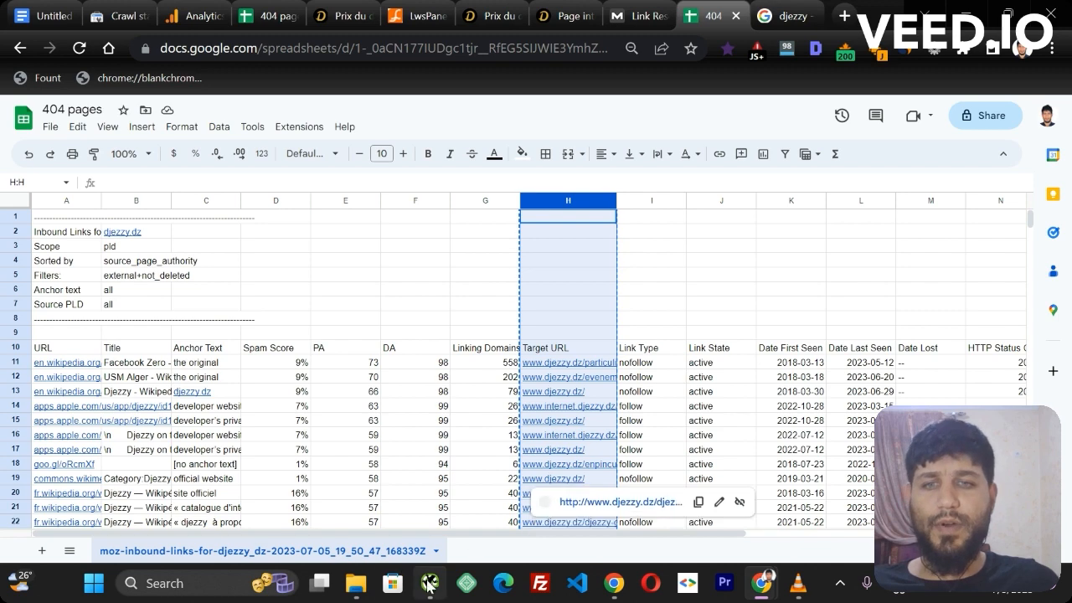
# Switch to Screaming Frog, change it to List mode with the old results cleared, and try to paste the copied target URLs.
pyautogui.click(430, 583)
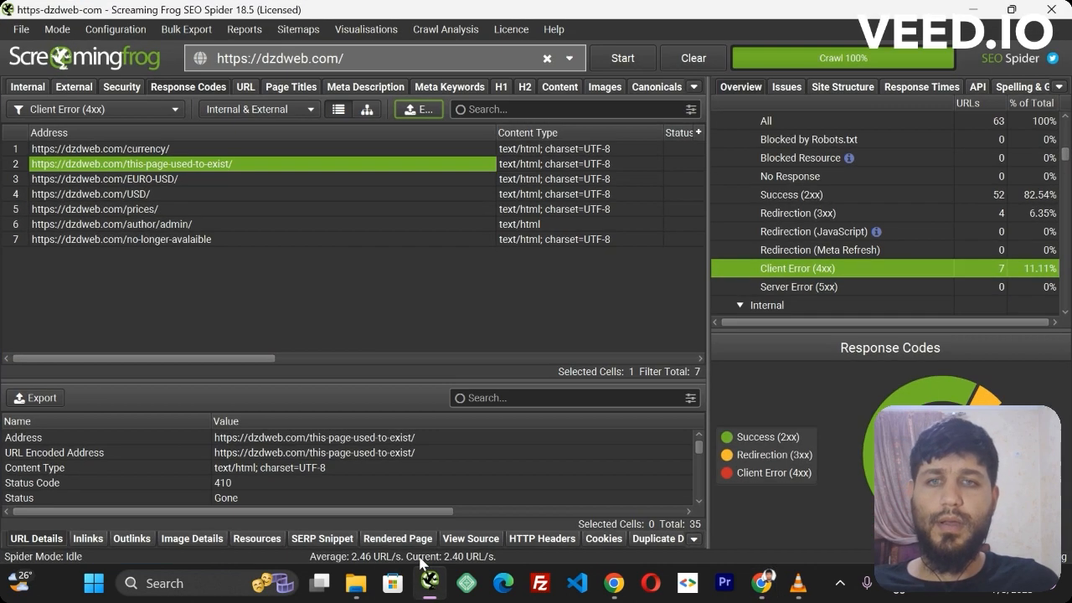
pyautogui.click(59, 29)
pyautogui.click(74, 81)
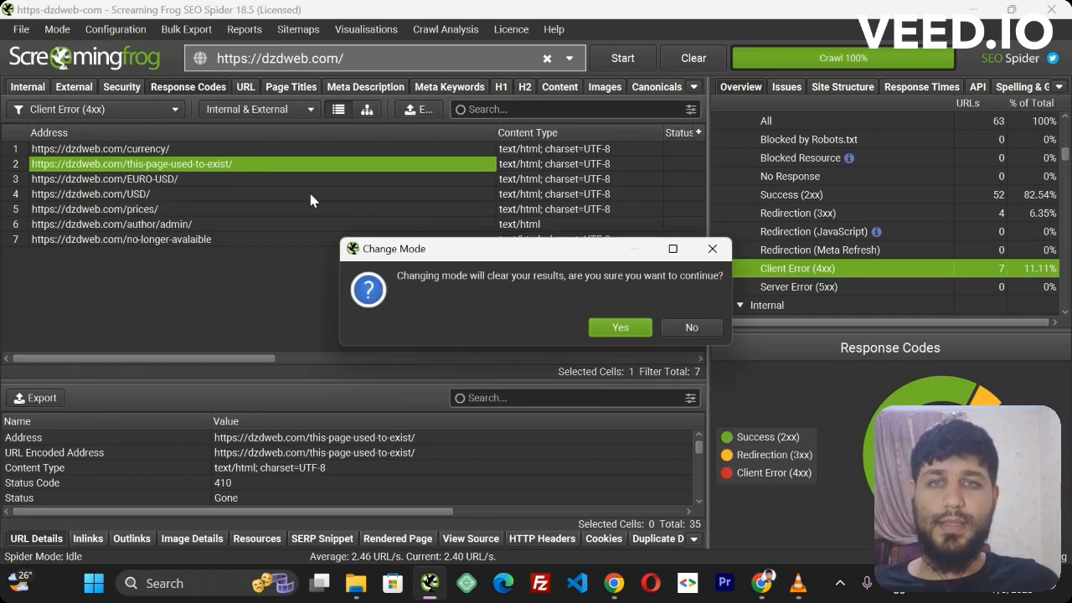
pyautogui.click(630, 328)
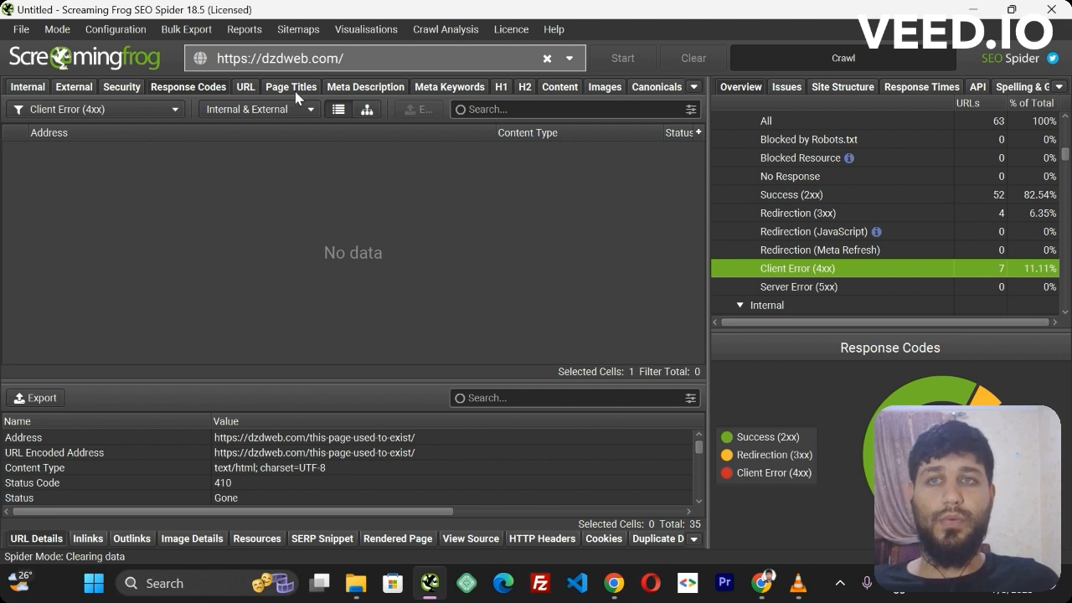
pyautogui.click(379, 58)
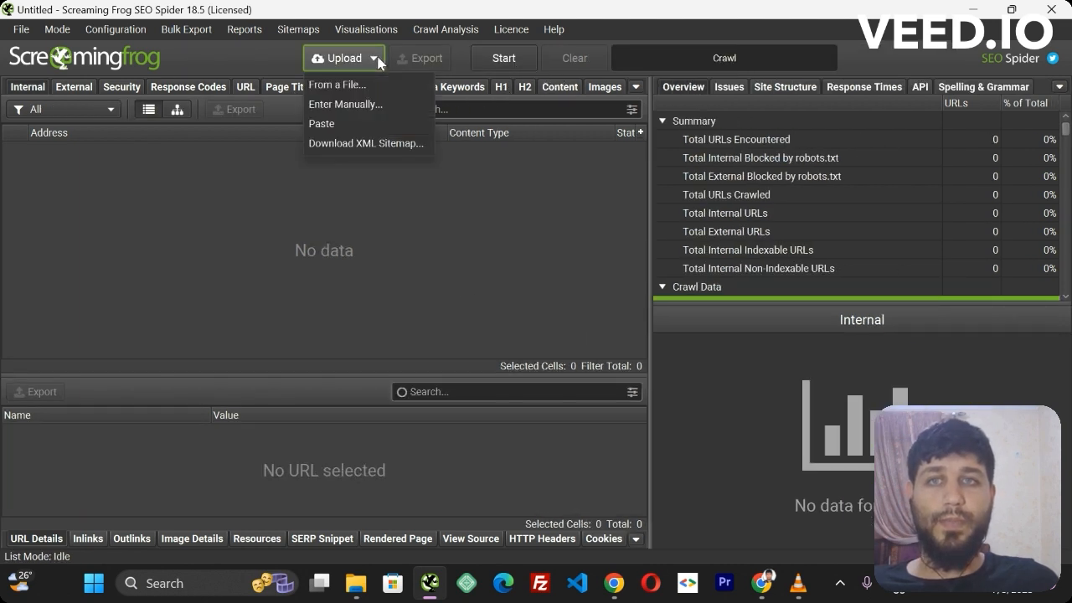
pyautogui.click(373, 124)
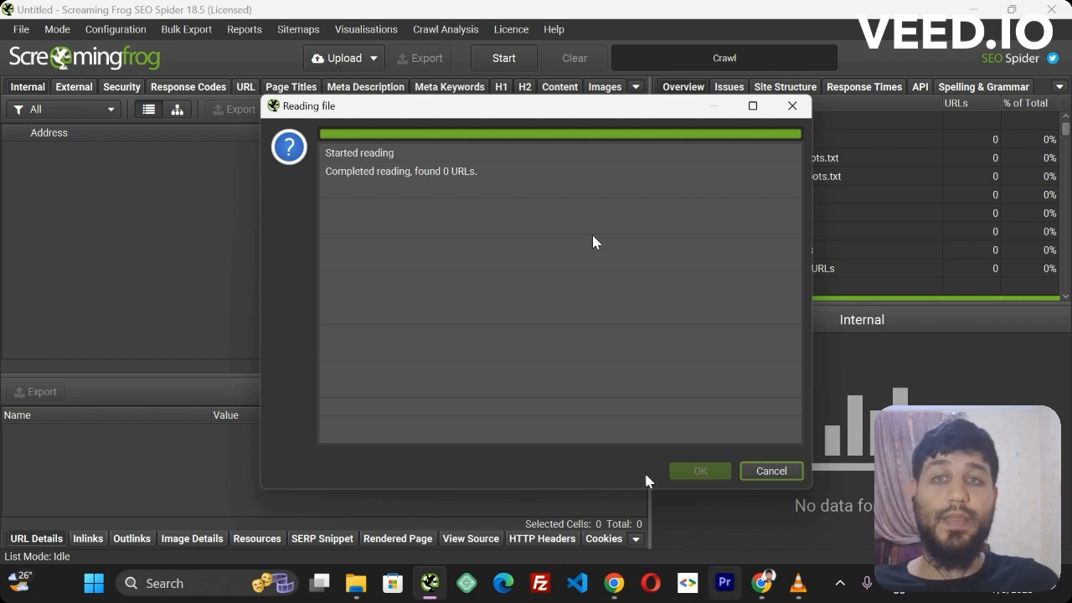
# Switch back to the 404 pages Google Sheets spreadsheet and insert one column to the right of the Target URL column (H).
pyautogui.moveTo(766, 593)
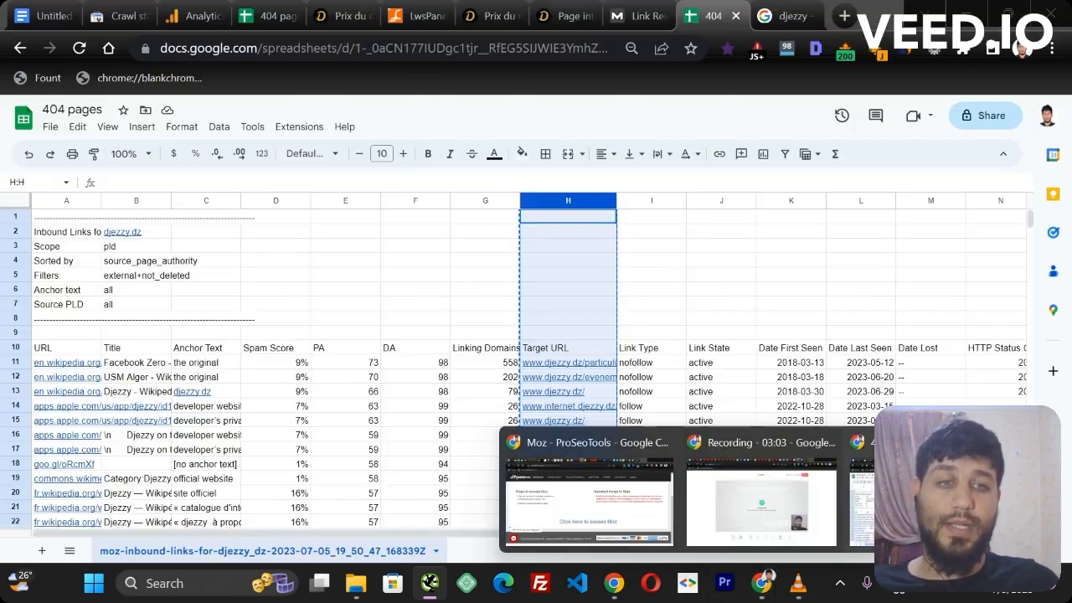
pyautogui.click(918, 504)
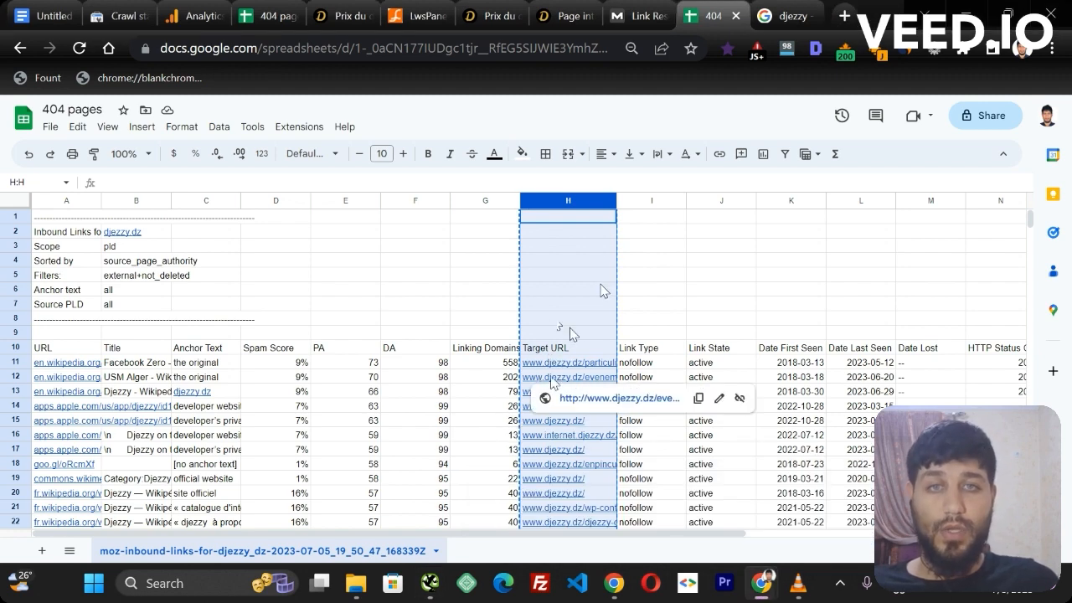
pyautogui.rightClick(578, 211)
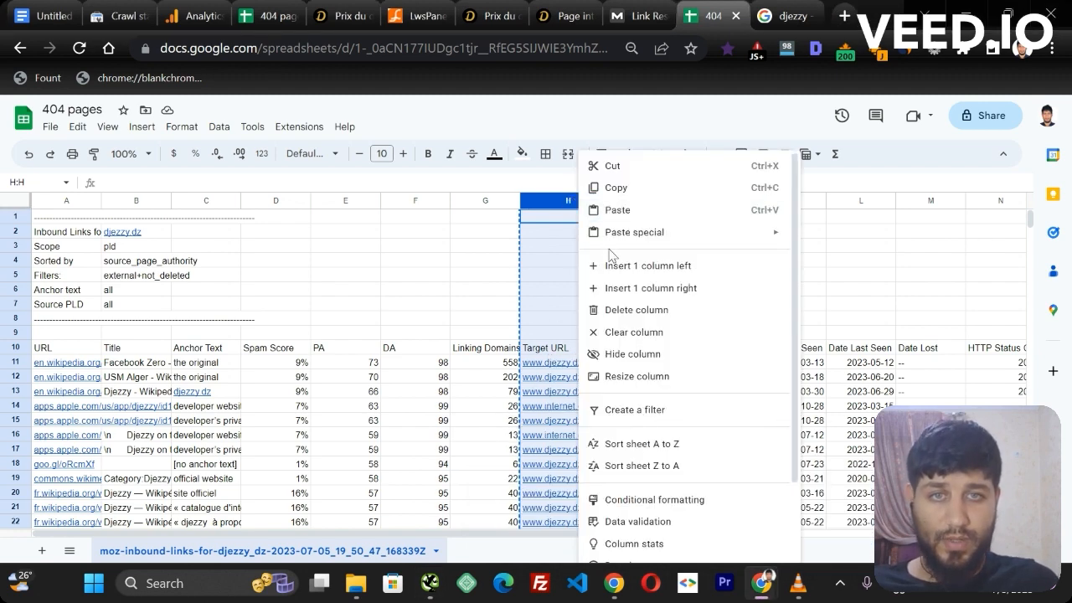
pyautogui.click(646, 288)
pyautogui.click(660, 357)
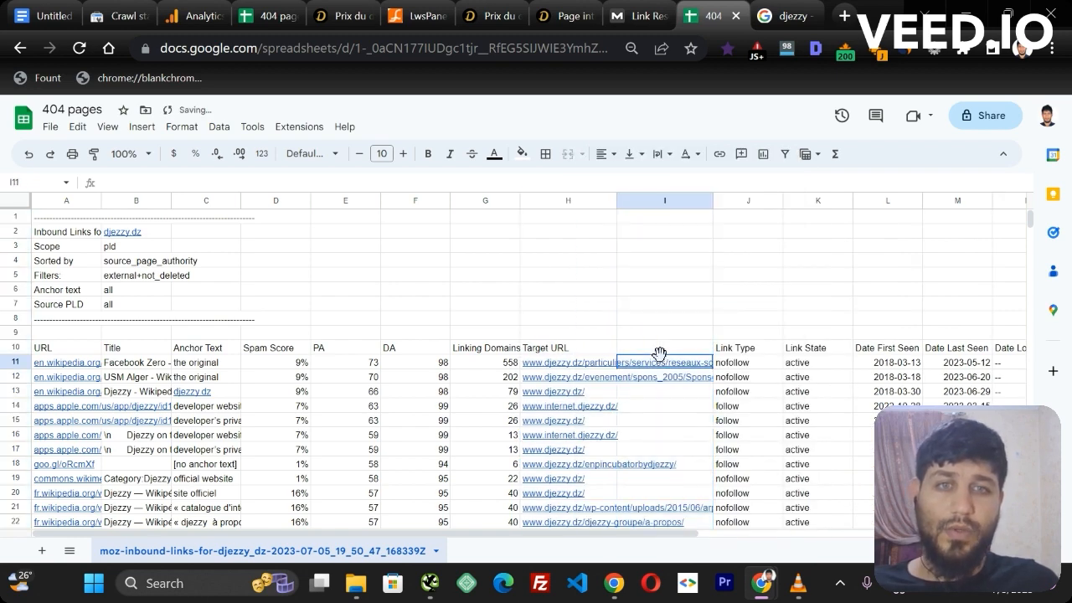
pyautogui.moveTo(661, 366)
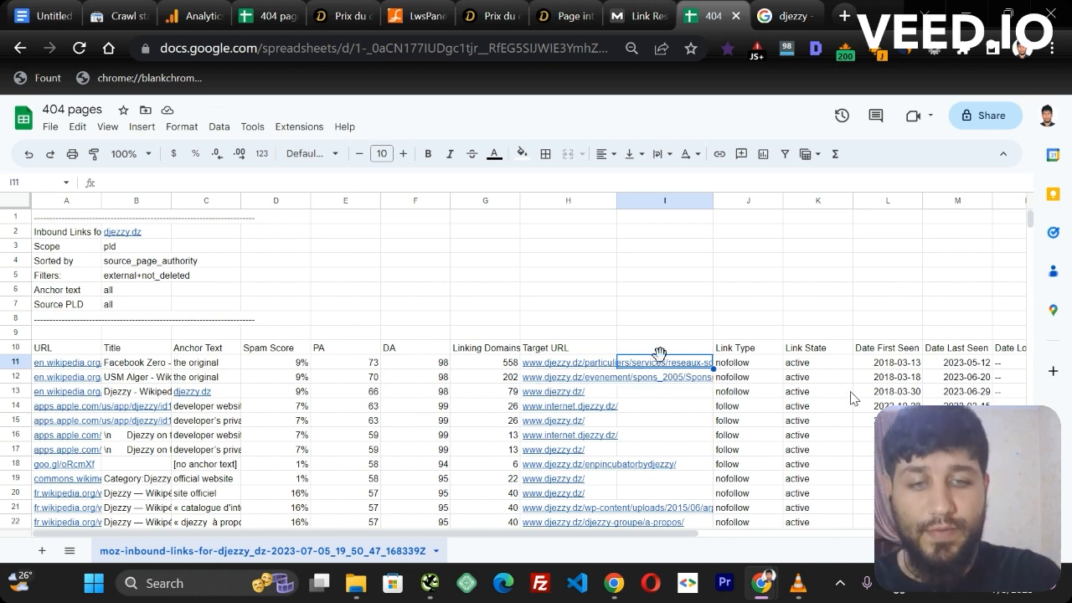
pyautogui.write('=con')
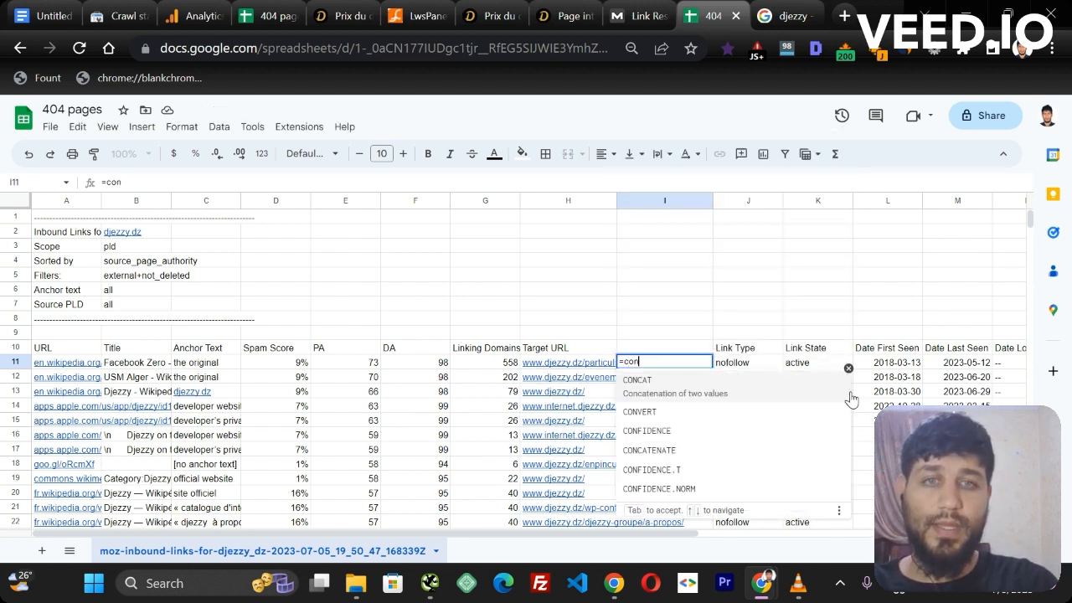
pyautogui.write('c')
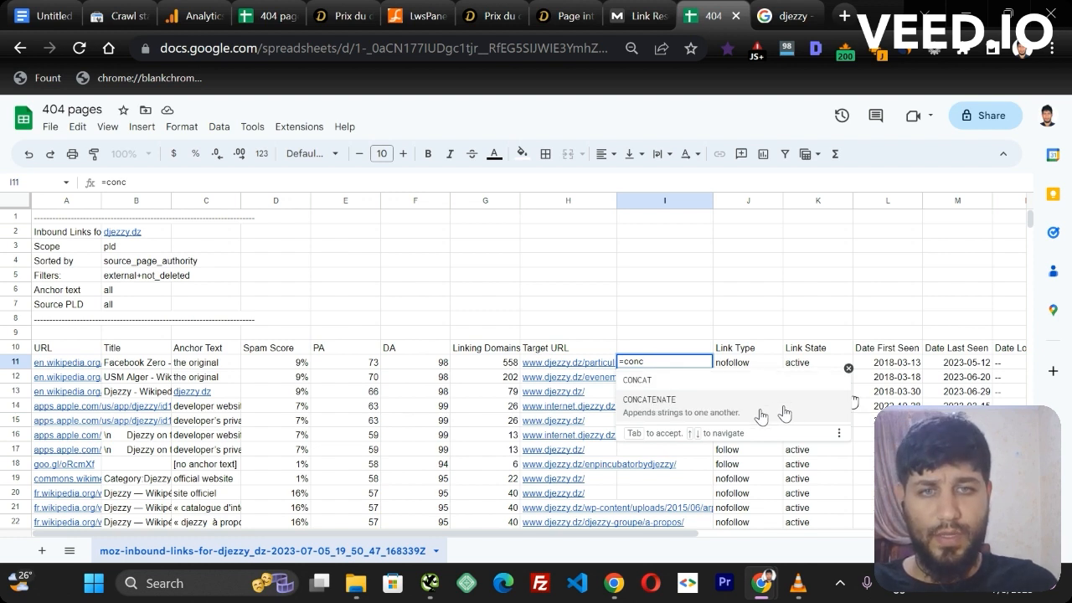
pyautogui.click(758, 412)
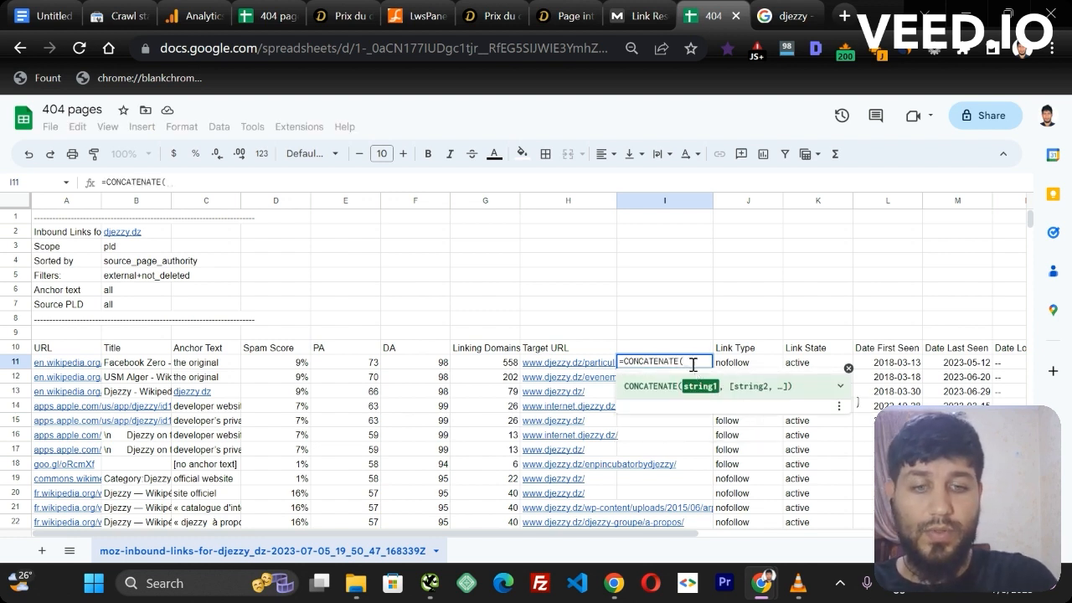
pyautogui.write('"https')
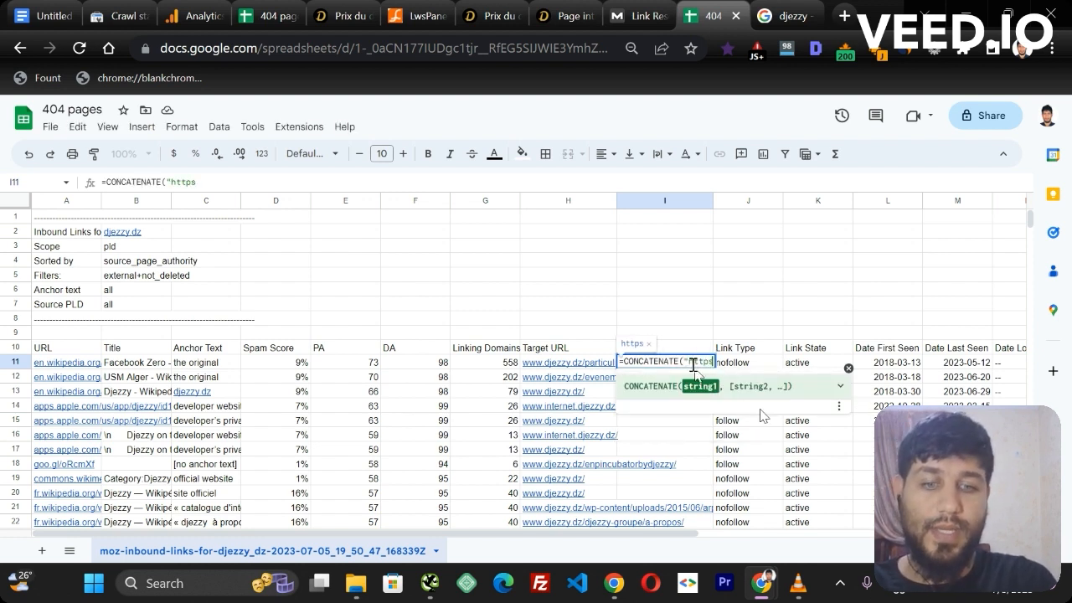
pyautogui.write(':')
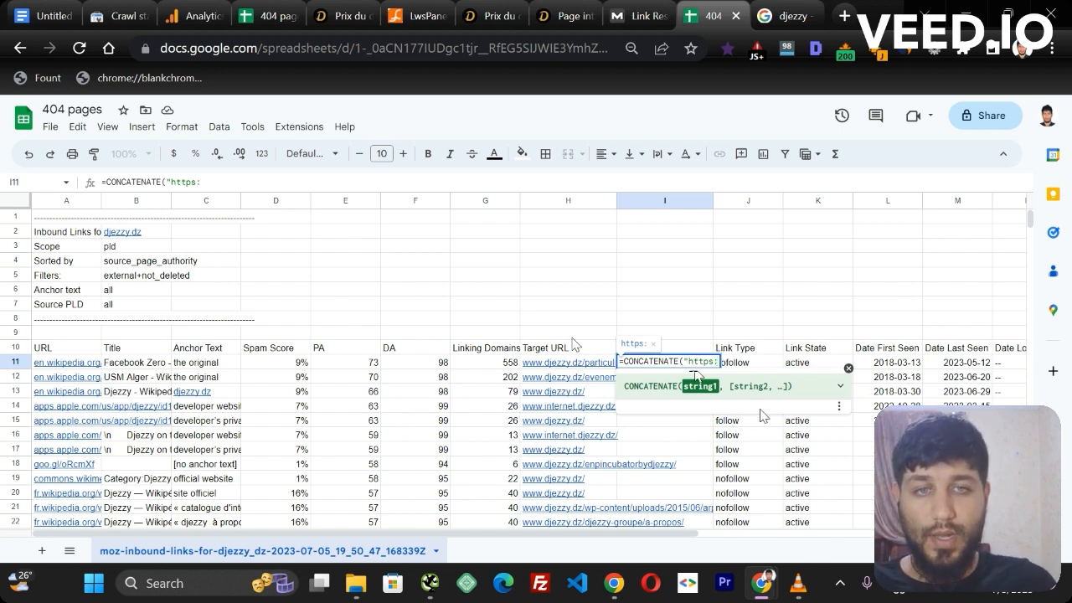
pyautogui.write('//')
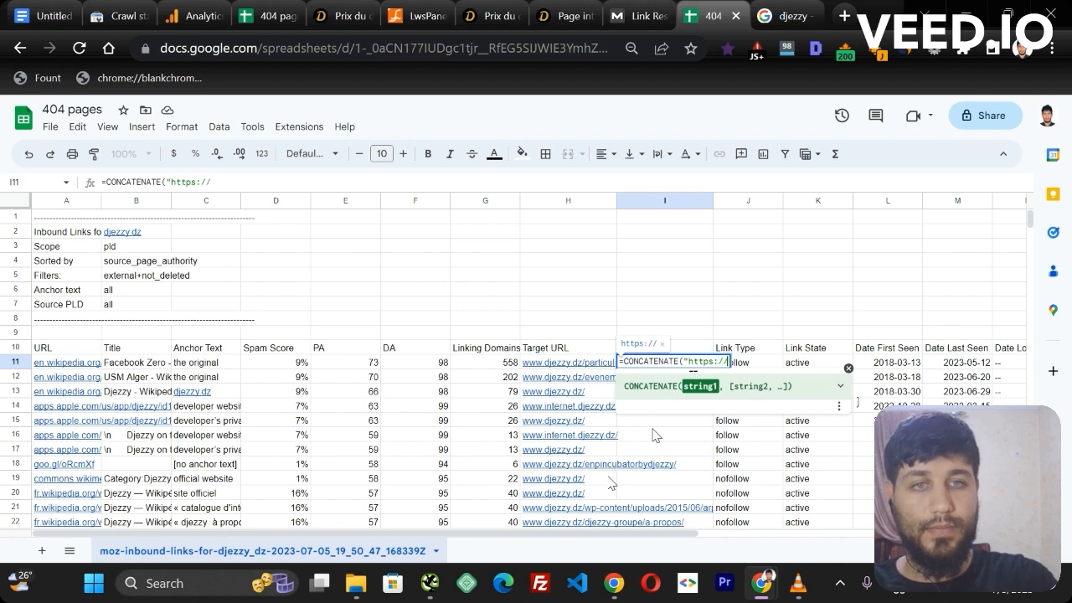
pyautogui.write('"')
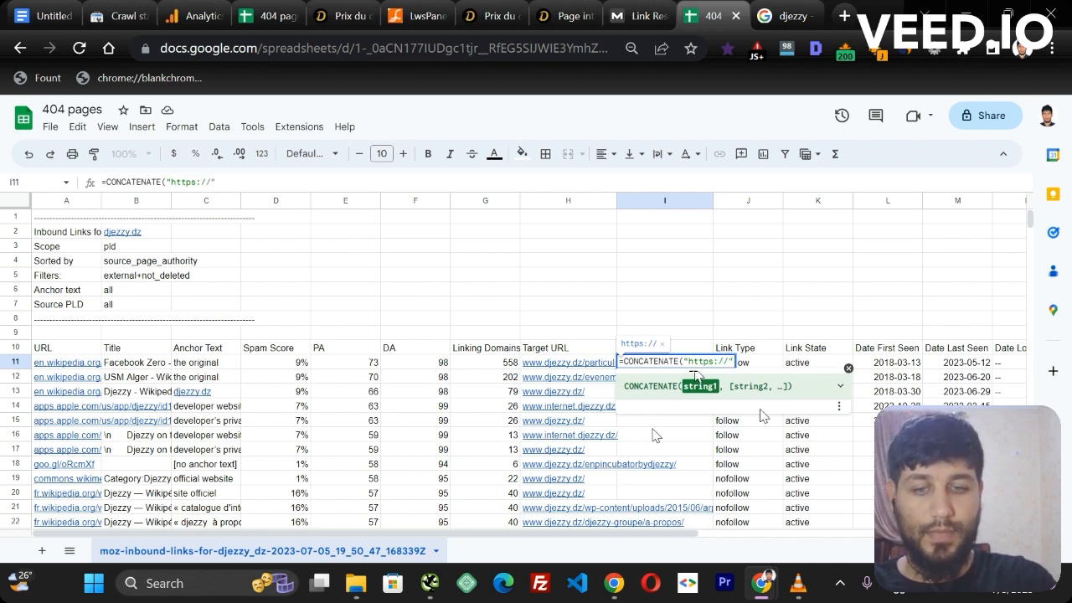
pyautogui.write(',')
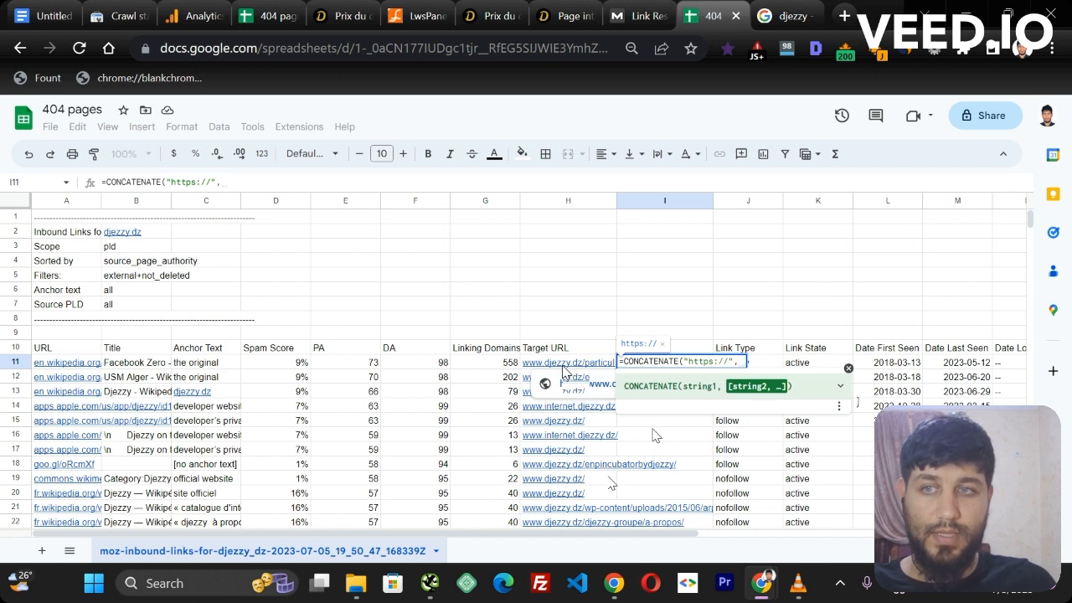
pyautogui.click(564, 371)
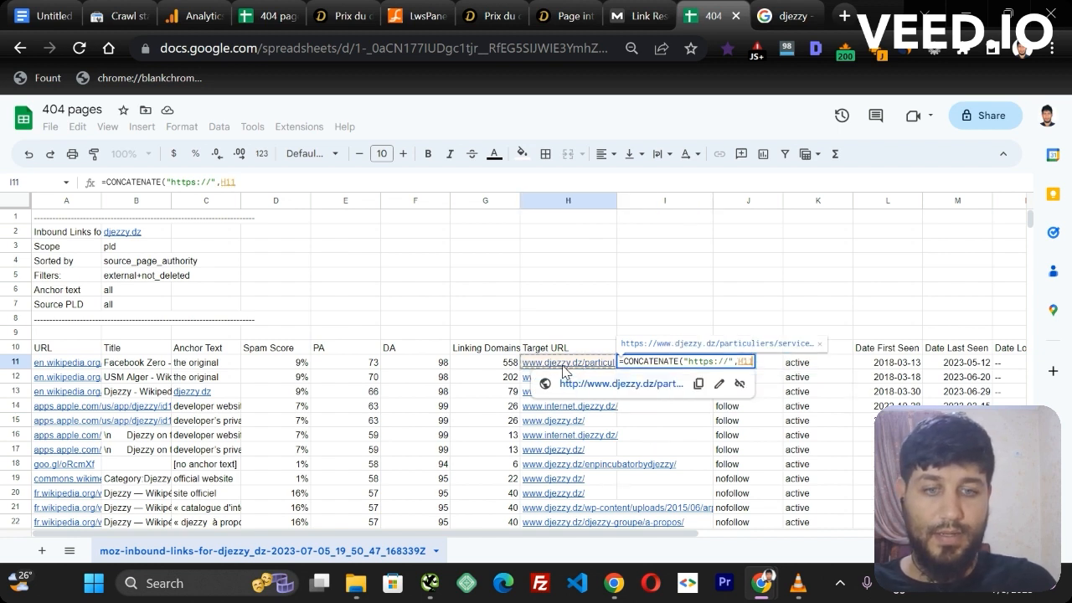
pyautogui.write(')')
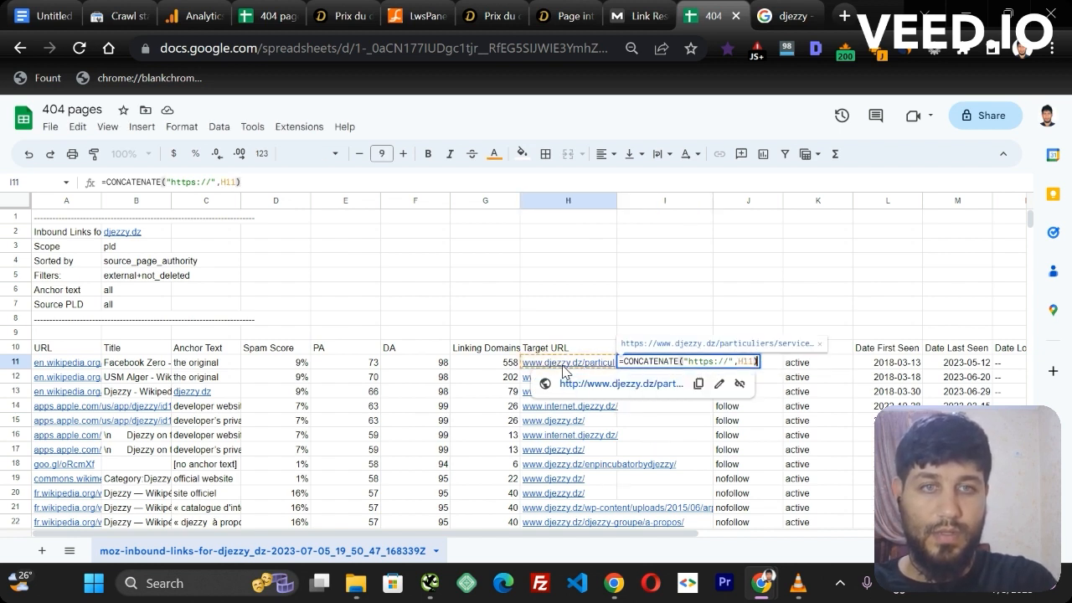
pyautogui.press('Return')
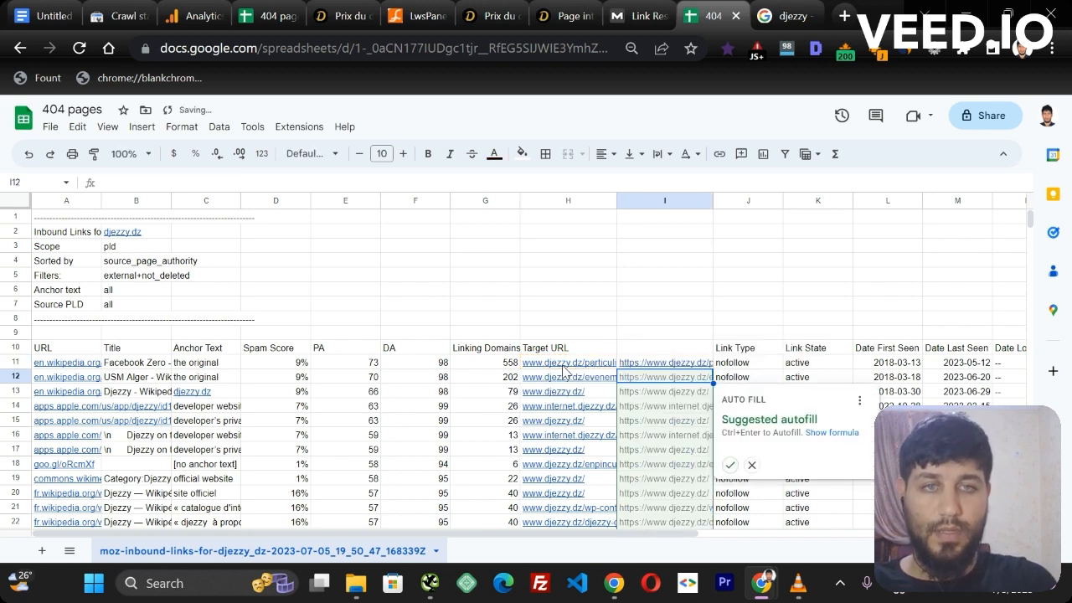
# Fill the I11 formula down for the remaining target URLs and copy the whole column I.
pyautogui.click(658, 379)
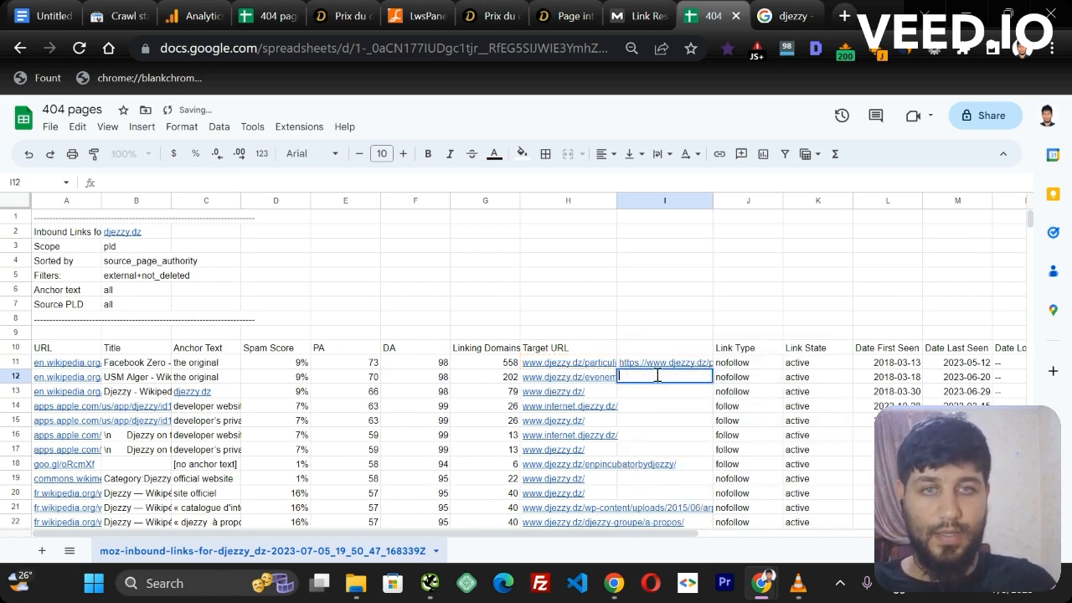
pyautogui.click(699, 365)
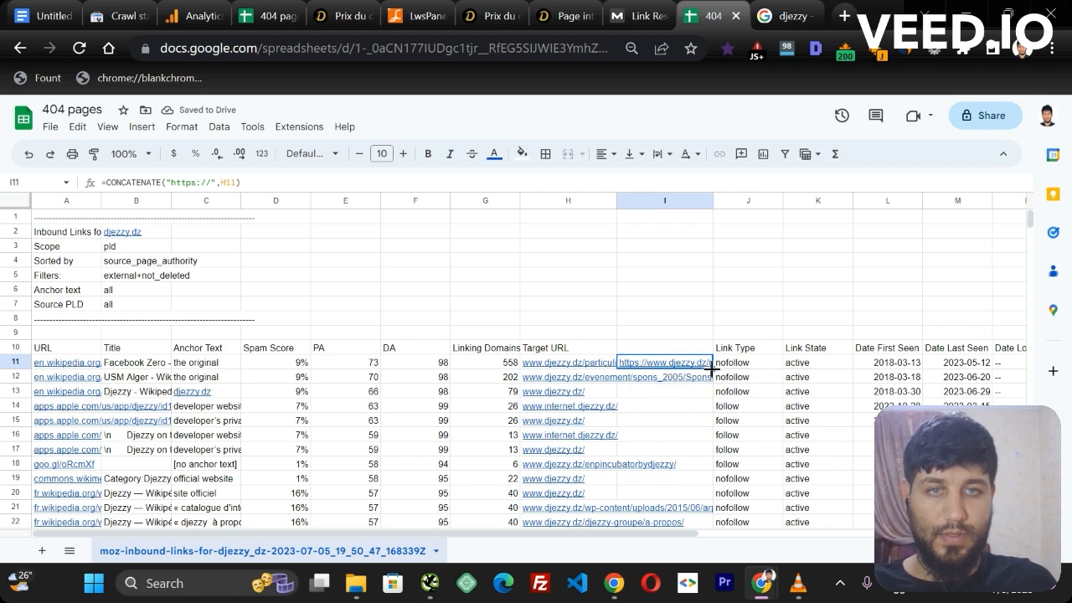
pyautogui.doubleClick(713, 367)
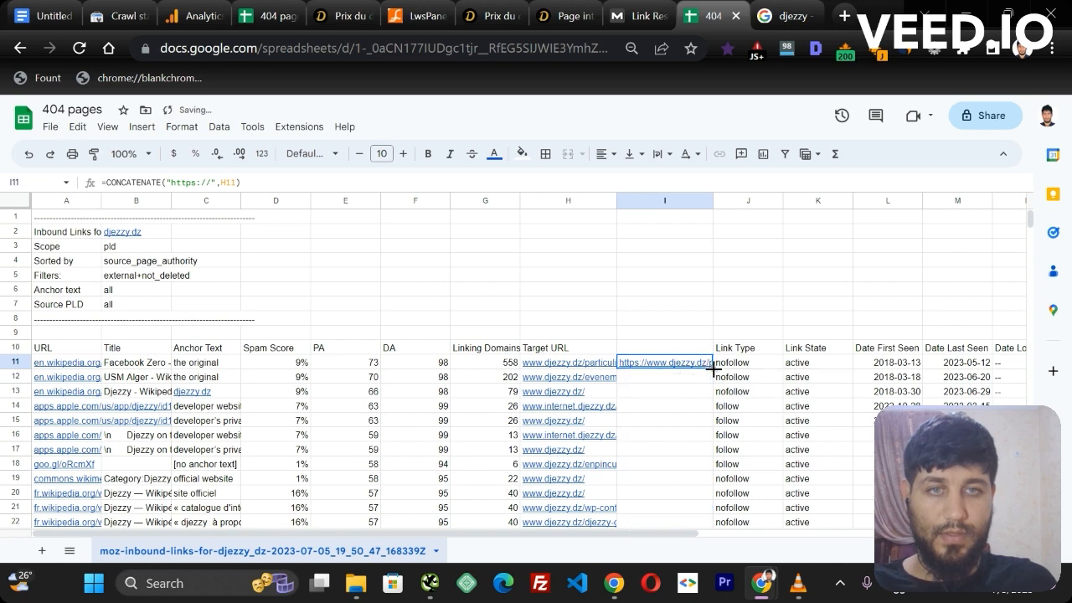
pyautogui.click(662, 200)
pyautogui.rightClick(662, 200)
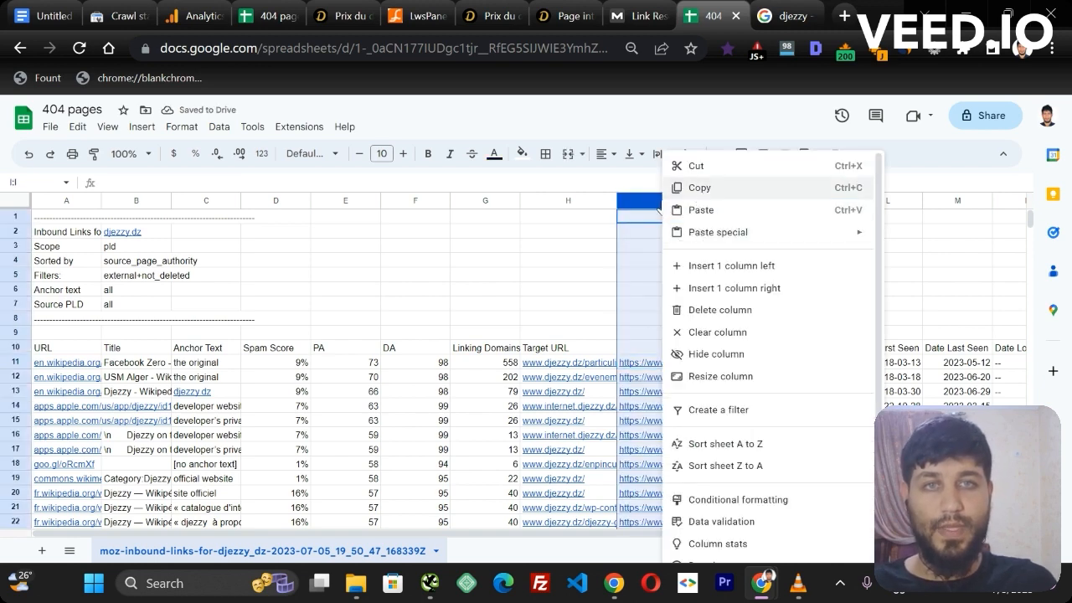
pyautogui.click(700, 185)
# Switch to Screaming Frog, dismiss the old reading dialog, paste the copied https URLs as the upload list and crawl them.
pyautogui.click(430, 583)
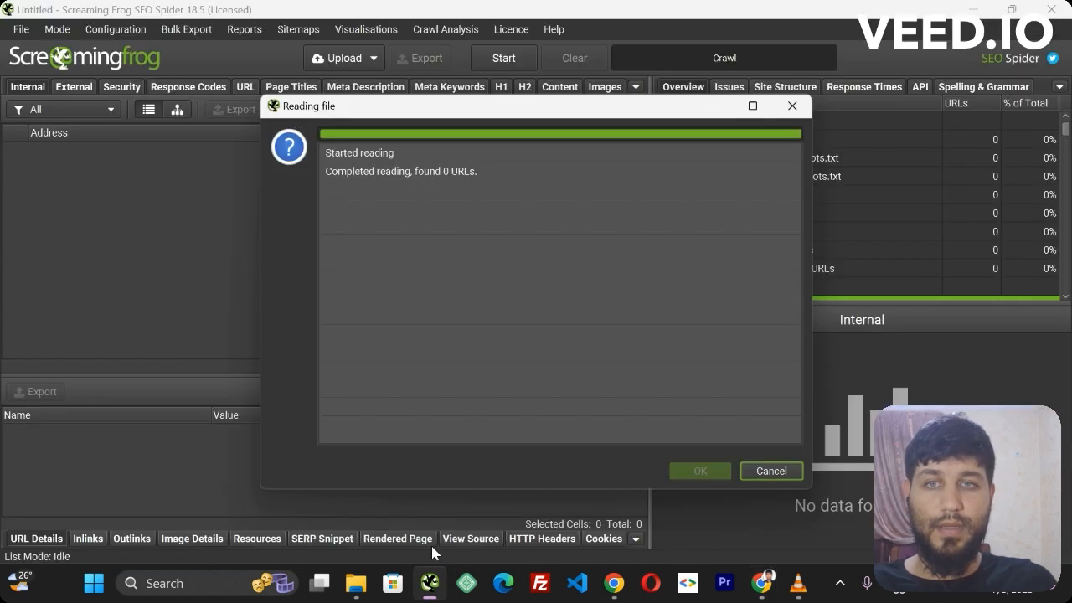
pyautogui.click(771, 472)
pyautogui.click(343, 58)
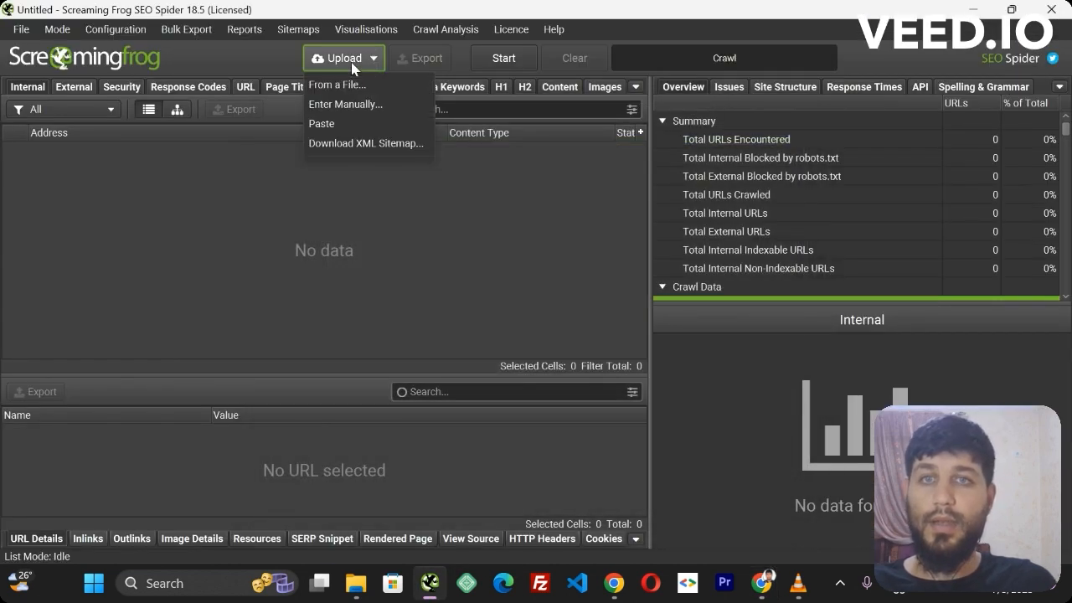
pyautogui.click(378, 123)
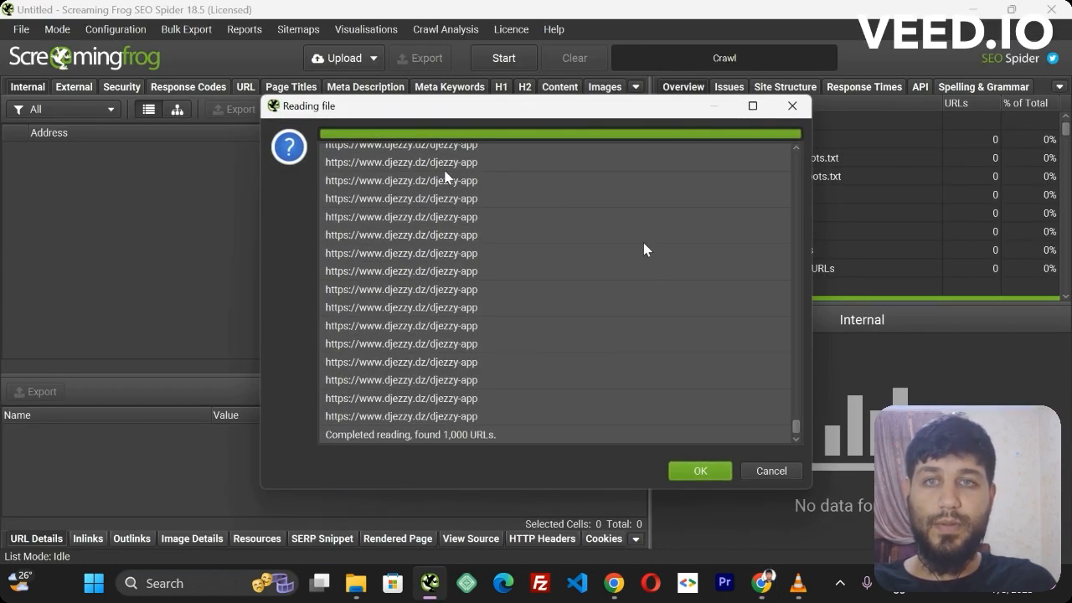
pyautogui.click(695, 471)
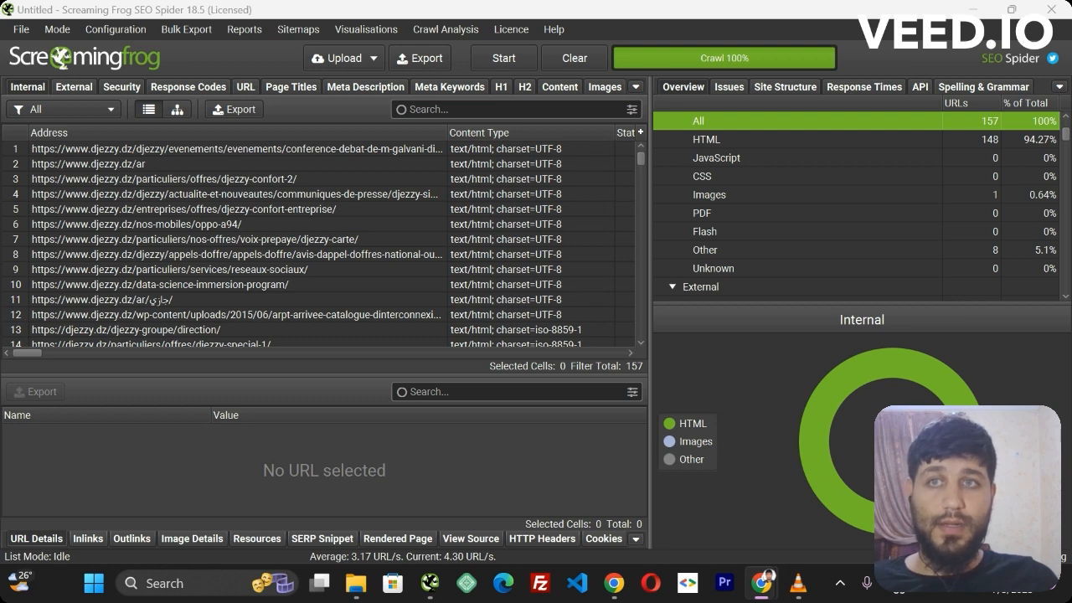
# Show the crawl's response codes filtered to Client Error (4xx) and look through the listed URLs.
pyautogui.click(189, 87)
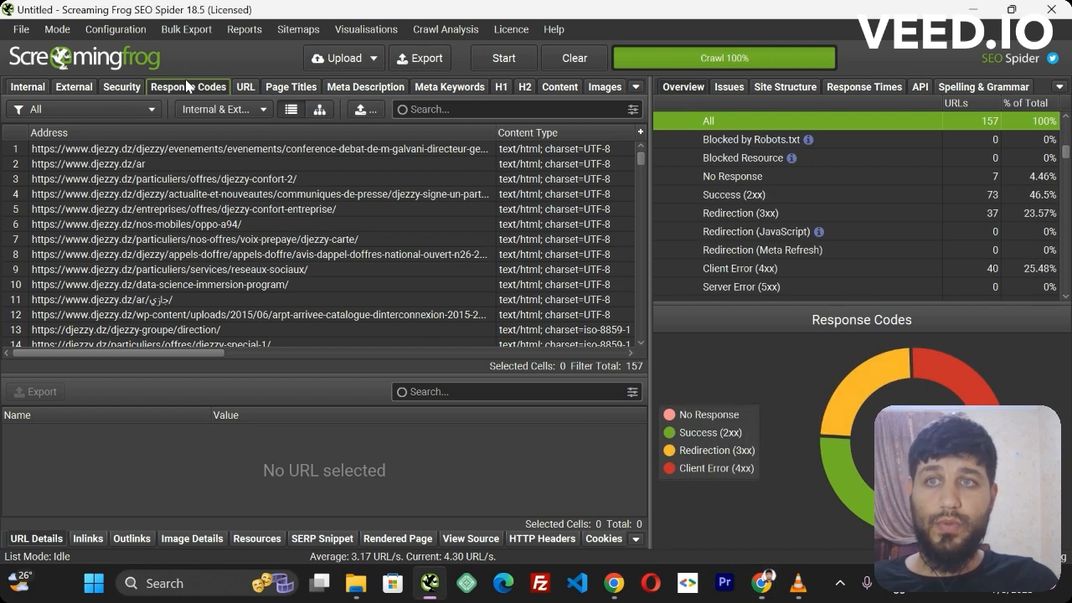
pyautogui.click(133, 107)
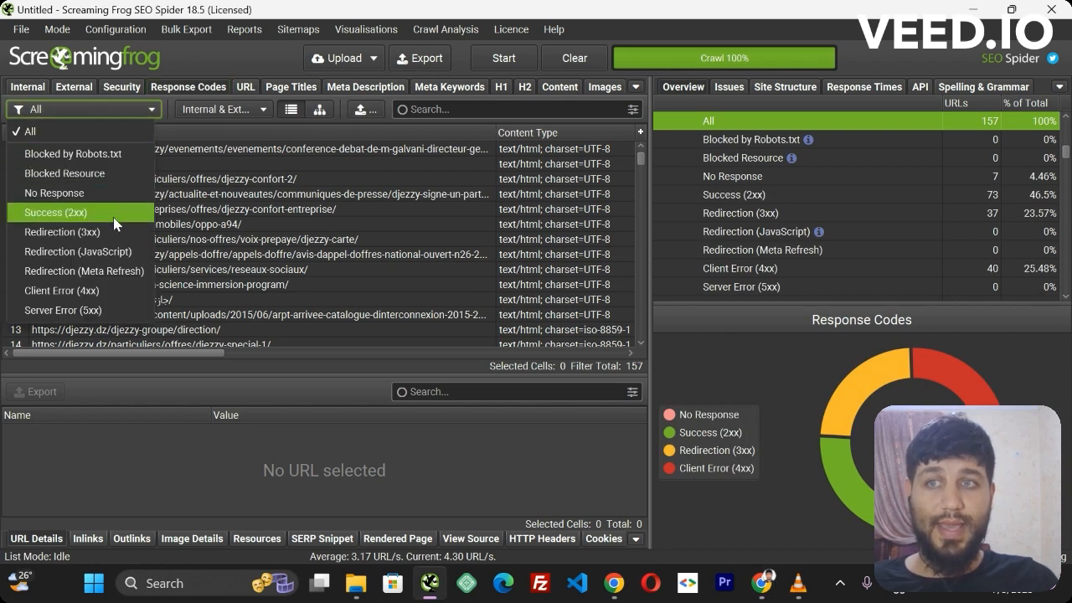
pyautogui.click(104, 295)
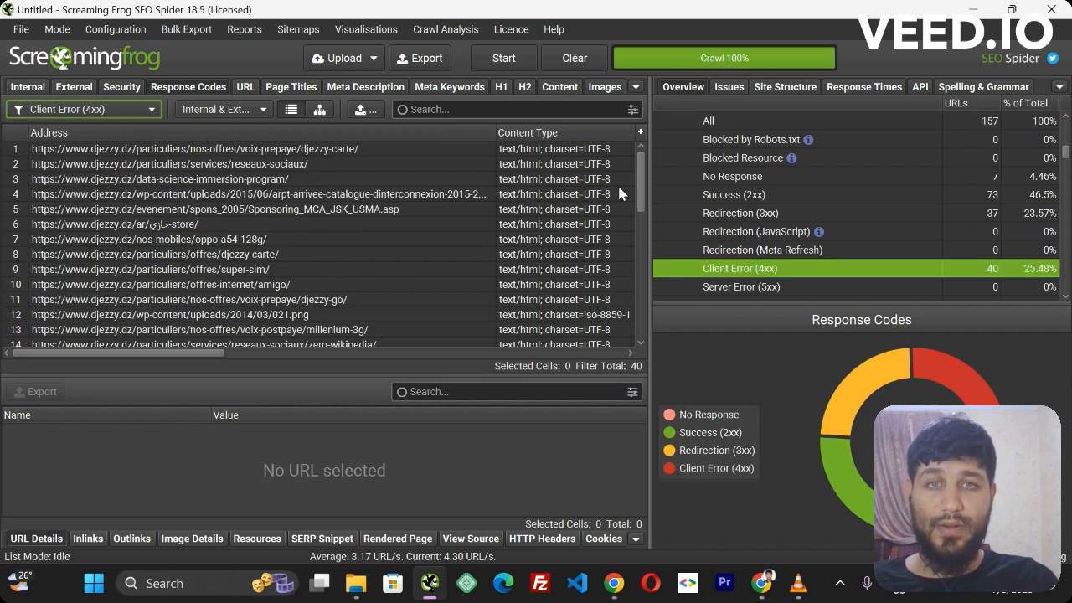
pyautogui.moveTo(636, 169); pyautogui.dragTo(638, 114)
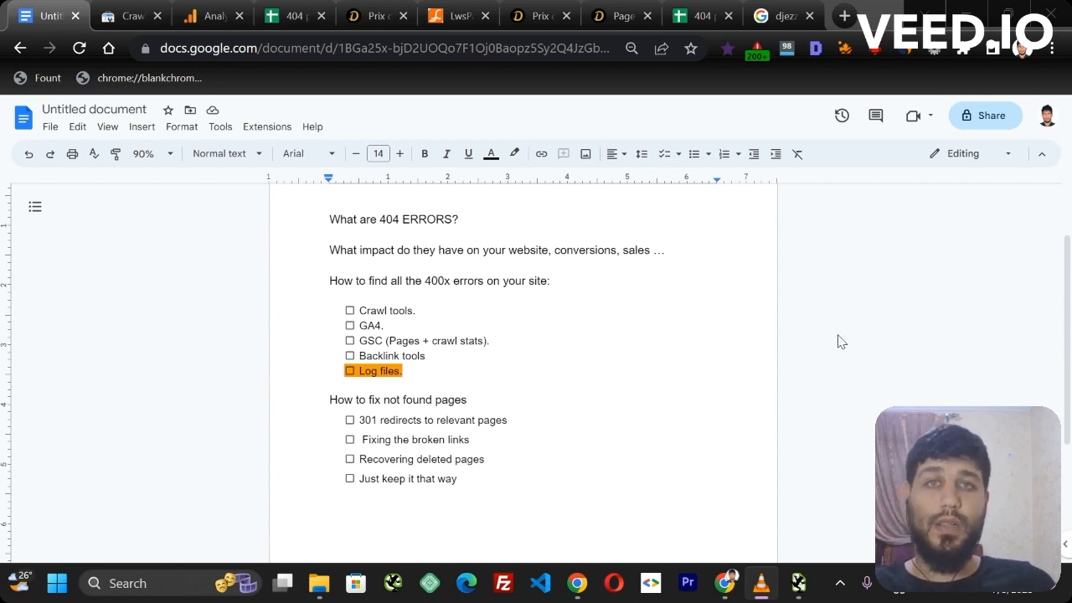
# Switch from the outline document to the LWS Panel in the browser and try to open its Apache PHP ModSecurity Logs.
pyautogui.click(871, 376)
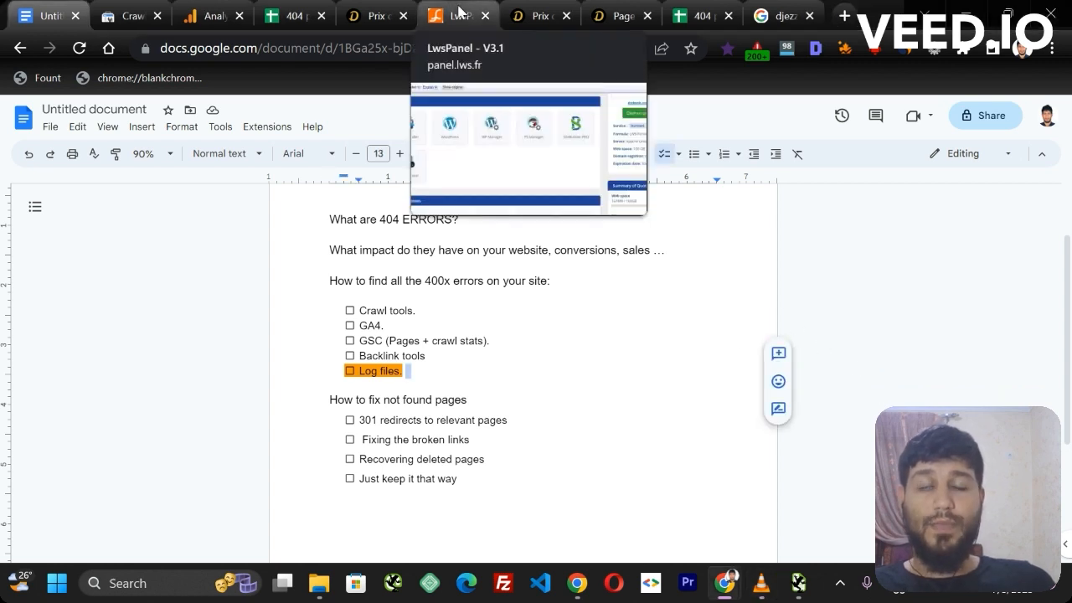
pyautogui.click(458, 11)
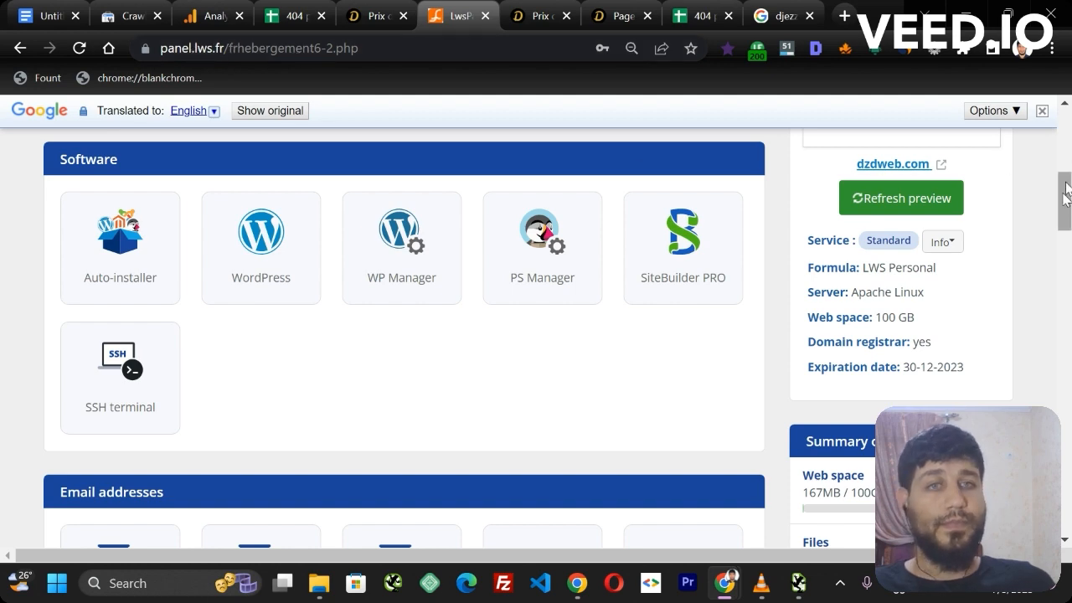
pyautogui.moveTo(1067, 194); pyautogui.dragTo(1067, 270)
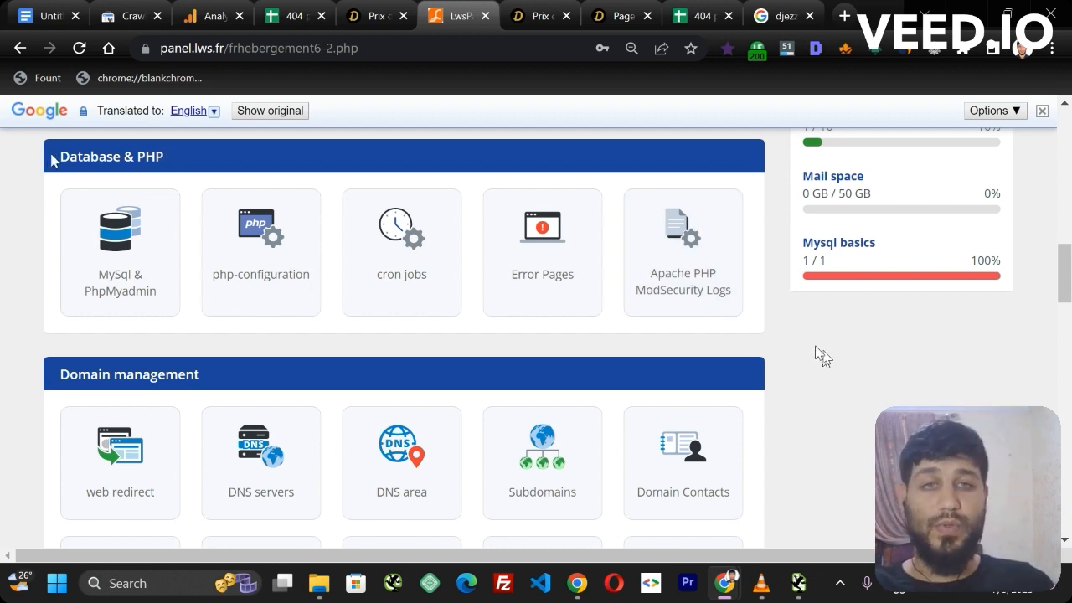
pyautogui.click(699, 277)
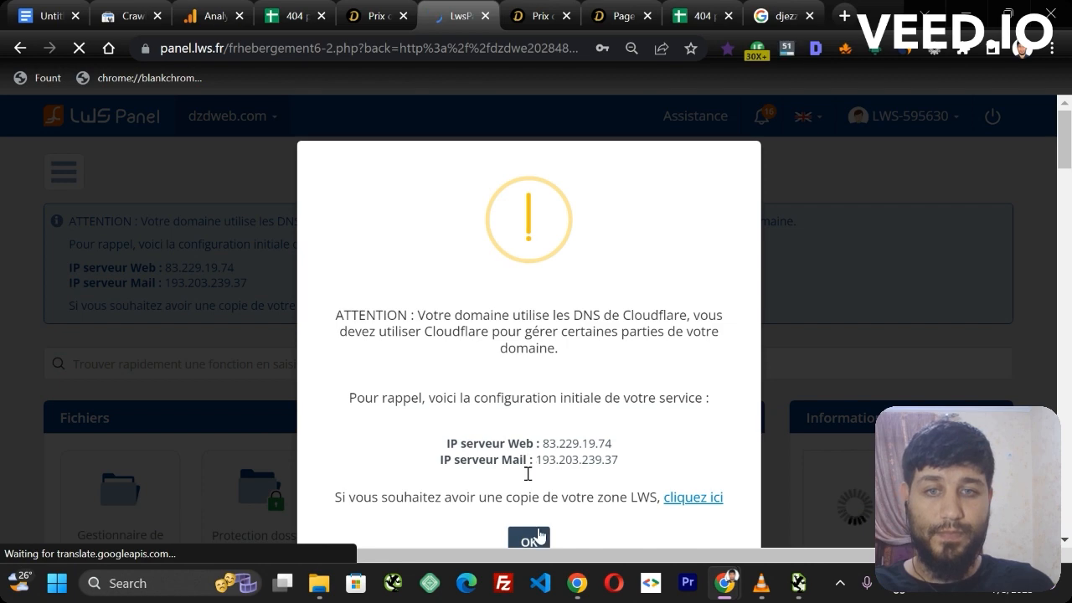
# Dismiss the Cloudflare DNS notice and open the Apache PHP ModSecurity Logs for dzdweb.com, showing the log downloads.
pyautogui.click(530, 543)
pyautogui.scroll(-2, 1054, 185)
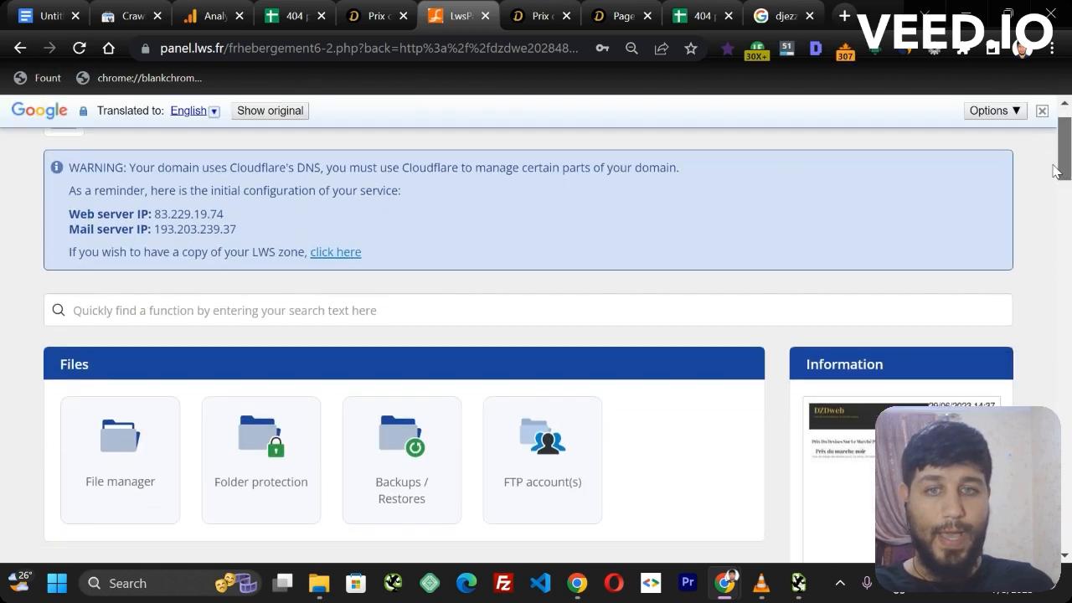
pyautogui.scroll(-10, 1054, 185)
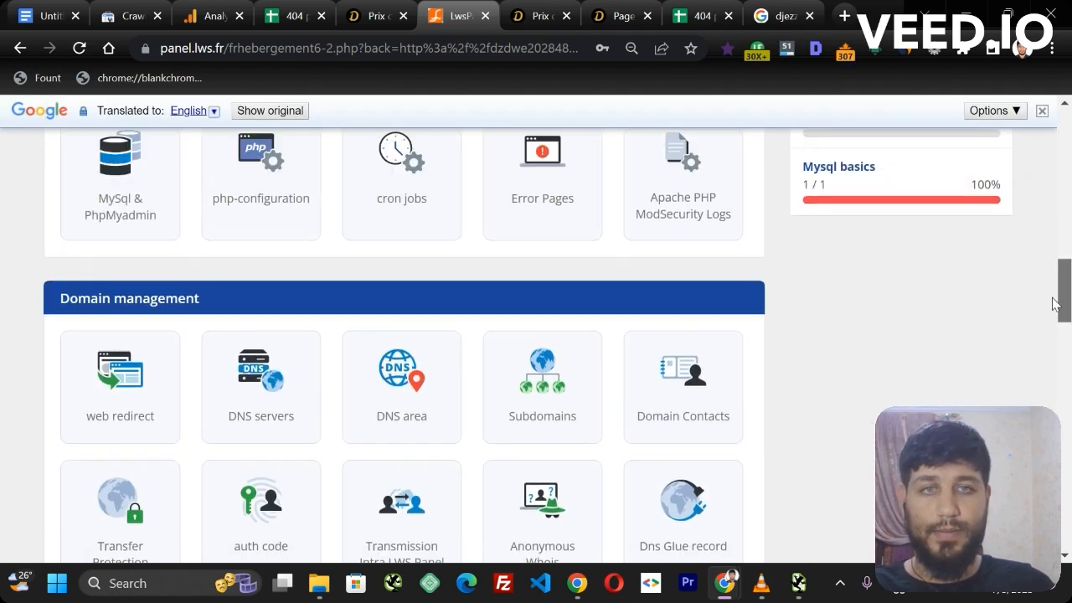
pyautogui.scroll(1, 724, 267)
pyautogui.click(661, 239)
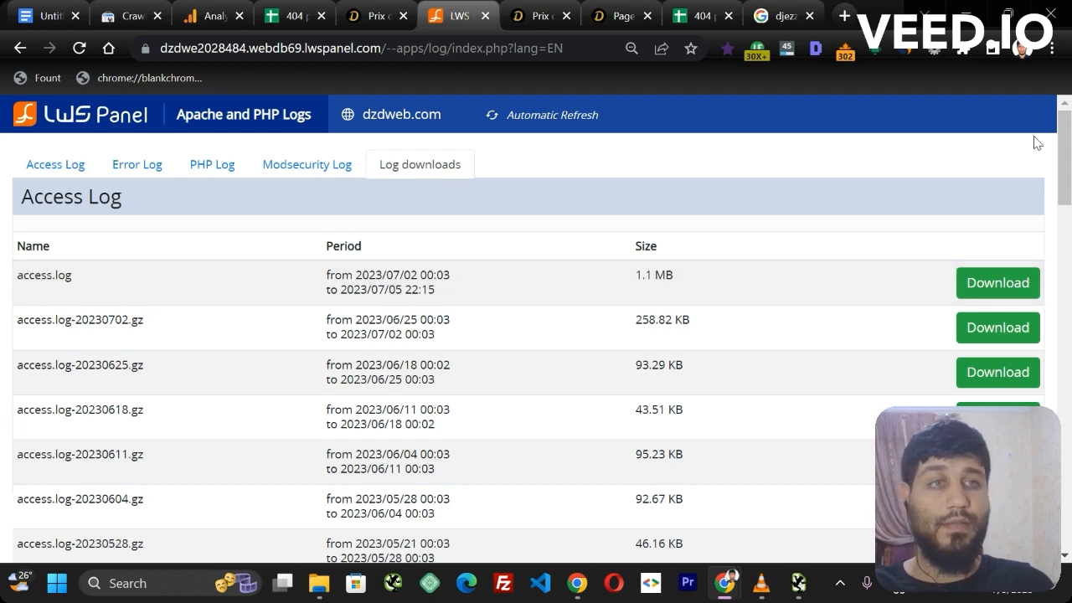
# Look through the access log downloads, then switch to File Explorer's log files folder and open the access.log-20230107.gz archive.
pyautogui.moveTo(1064, 149)
pyautogui.mouseDown()
pyautogui.moveTo(1064, 237)
pyautogui.moveTo(1064, 169)
pyautogui.mouseUp()
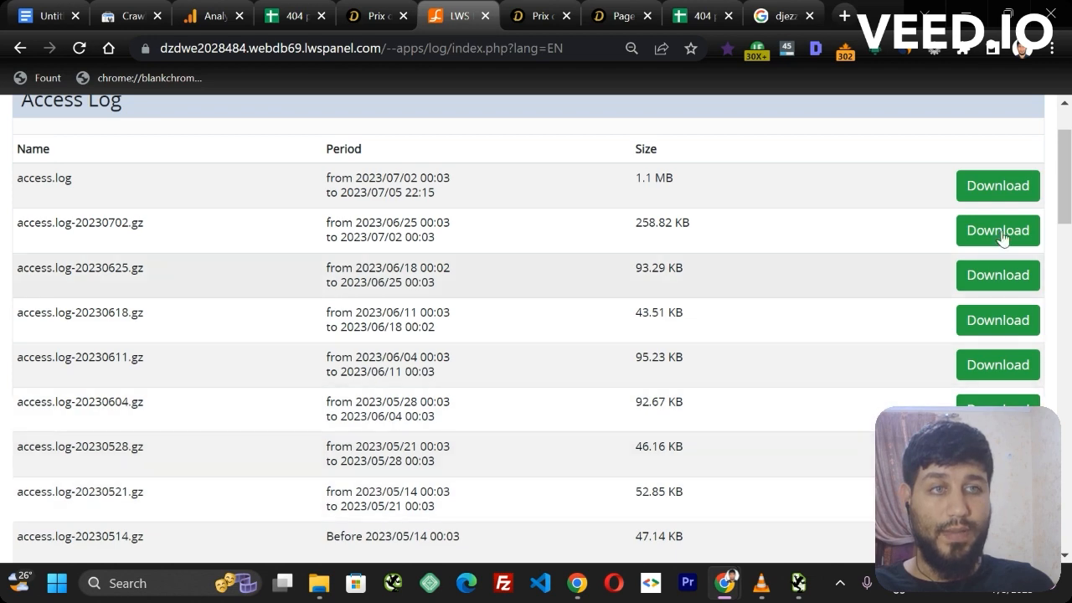
pyautogui.scroll(-1, 1013, 222)
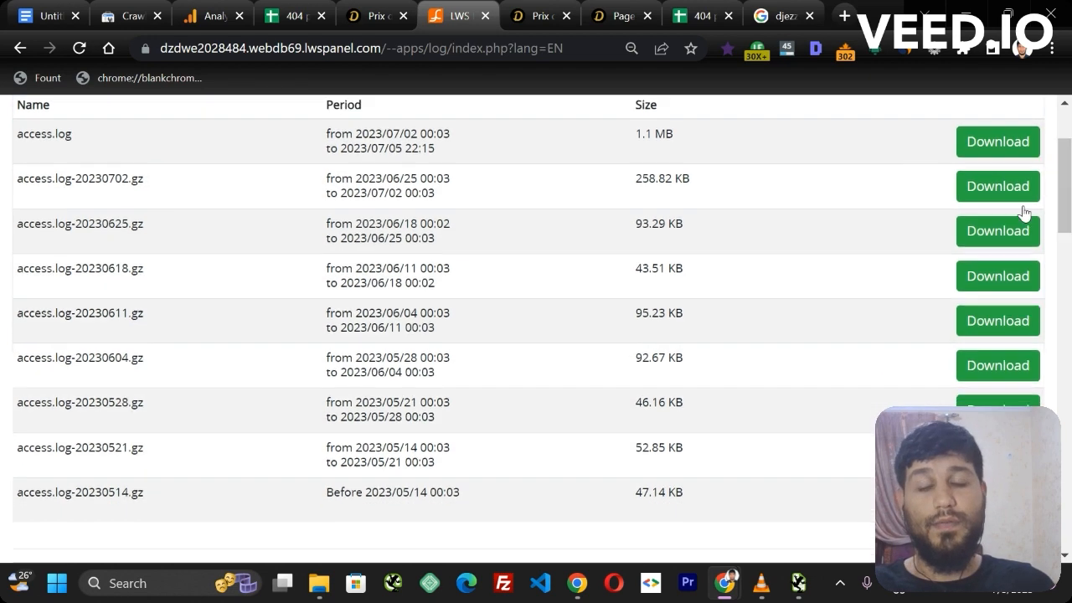
pyautogui.click(321, 584)
pyautogui.click(218, 192)
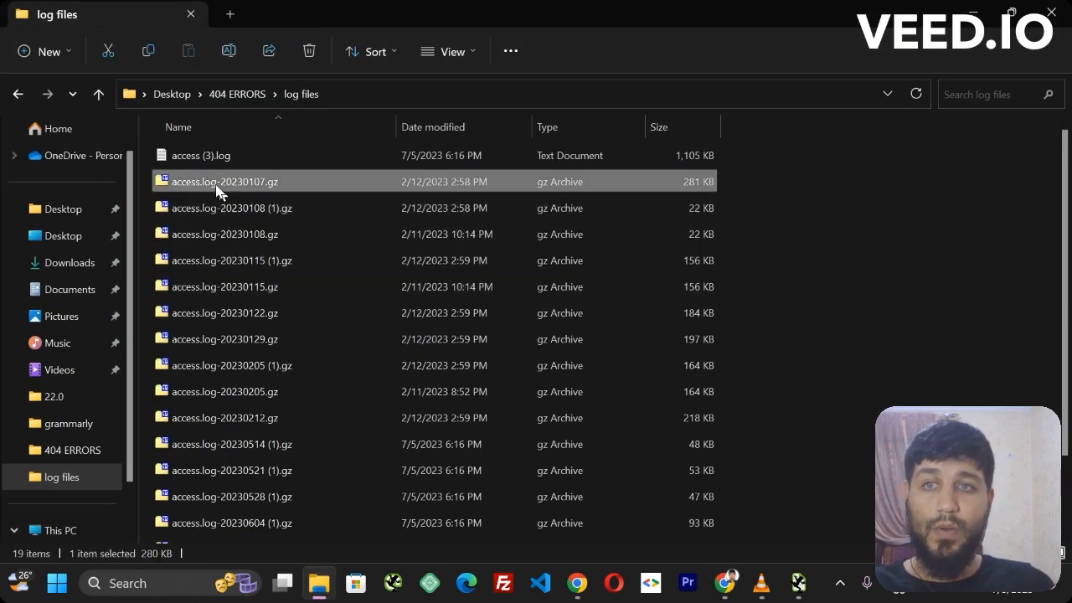
pyautogui.doubleClick(218, 191)
pyautogui.click(216, 275)
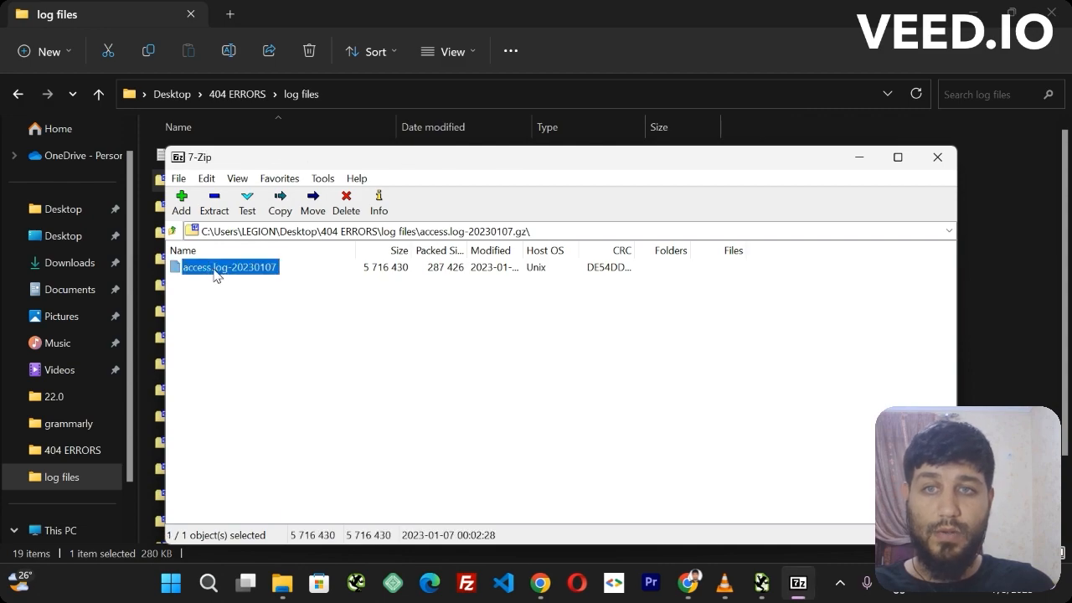
# Open the archived access.log-20230107 file in Notepad just this once and maximise its window to view the raw entries.
pyautogui.doubleClick(215, 273)
pyautogui.click(511, 186)
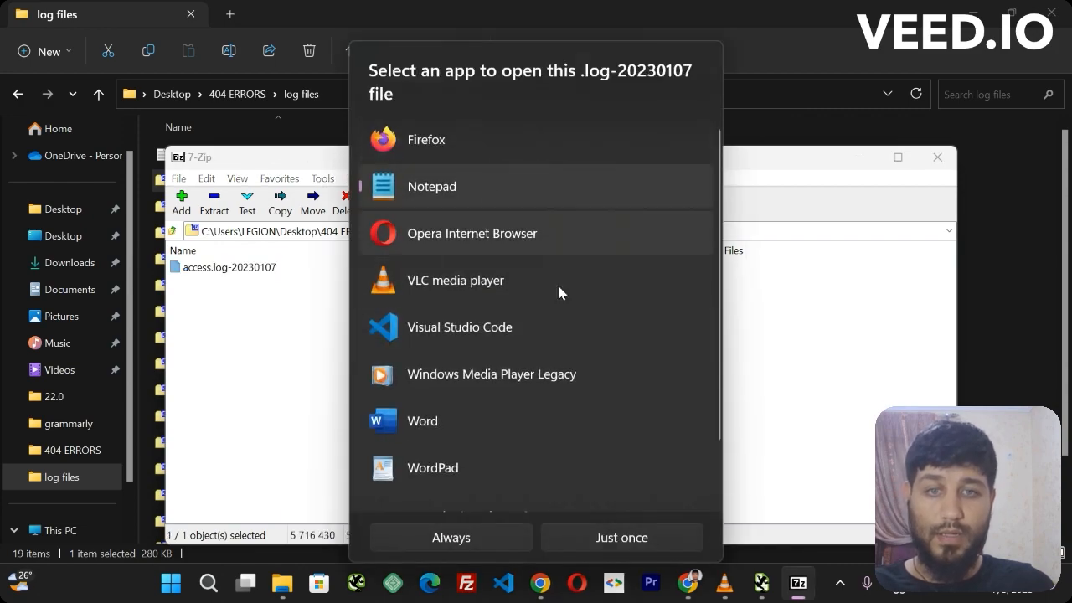
pyautogui.click(620, 537)
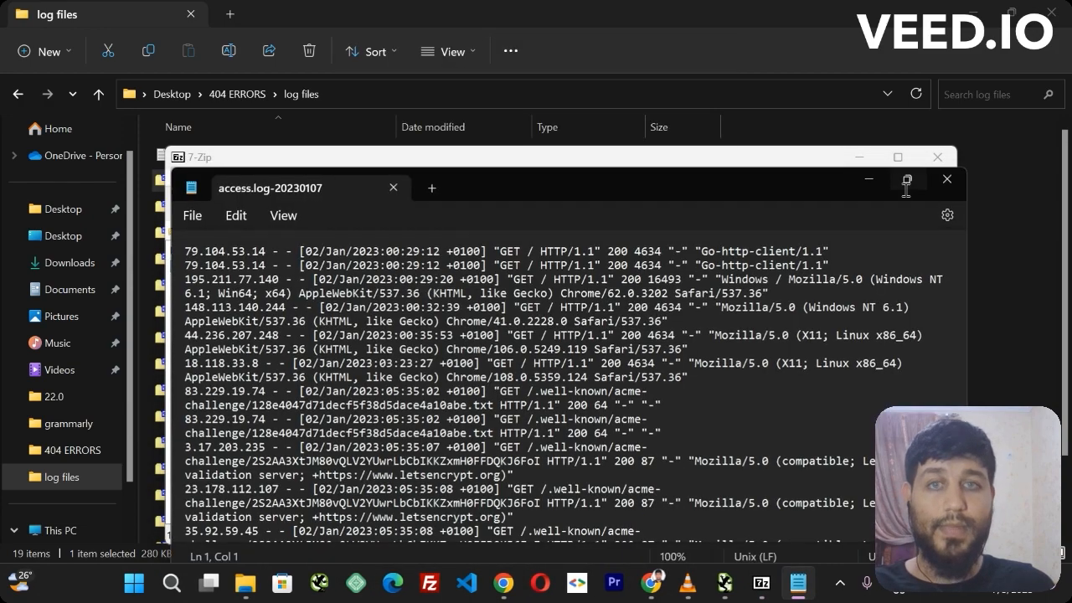
pyautogui.click(906, 181)
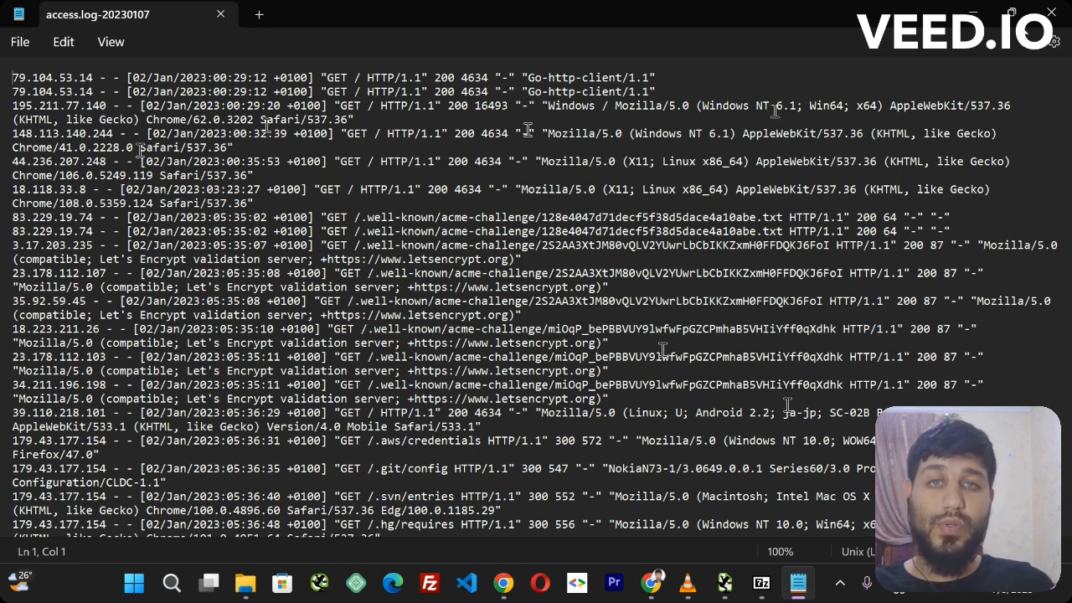
# Switch to Log File Analyser and import all the log files from the log files folder inside 404 ERRORS.
pyautogui.click(719, 576)
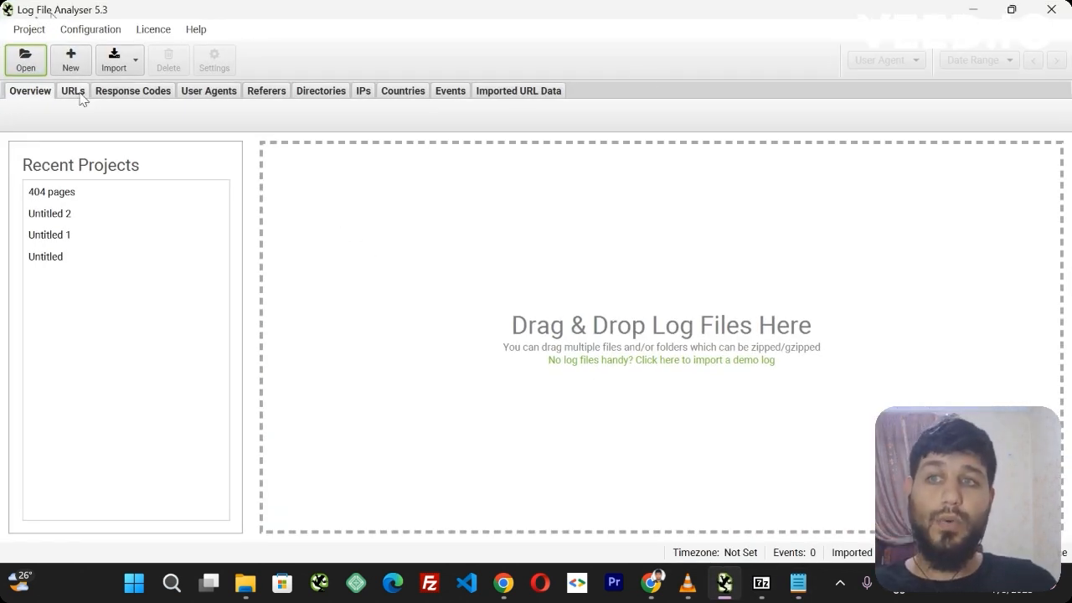
pyautogui.click(124, 64)
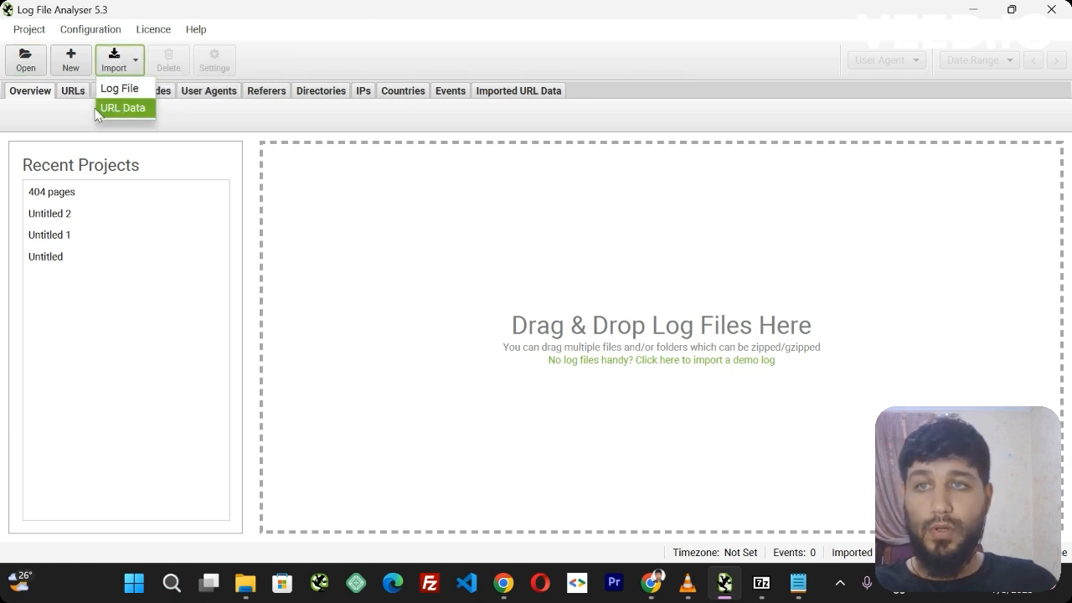
pyautogui.click(106, 90)
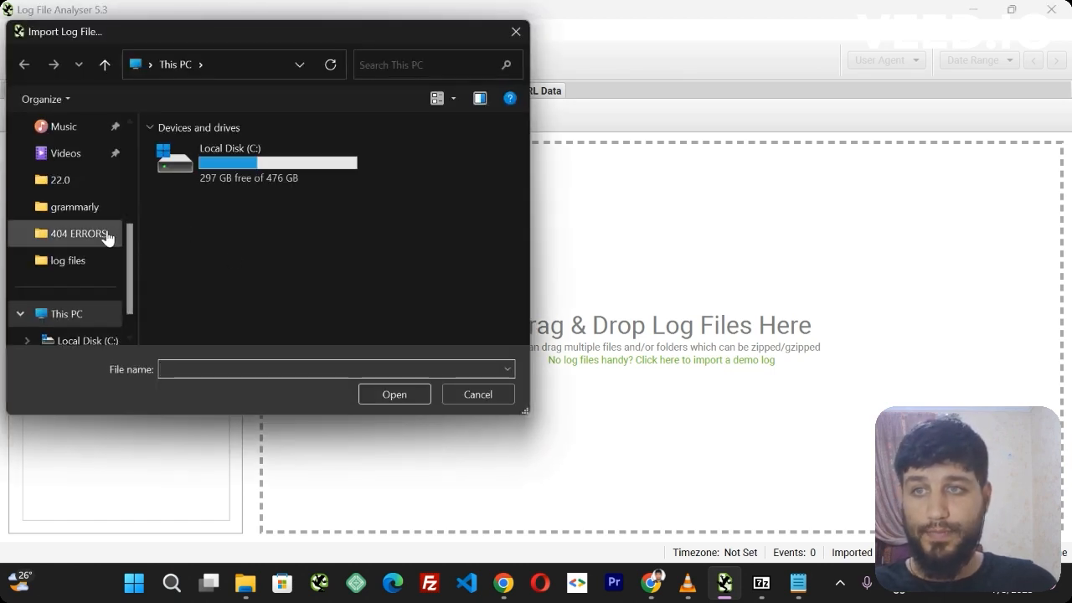
pyautogui.click(71, 237)
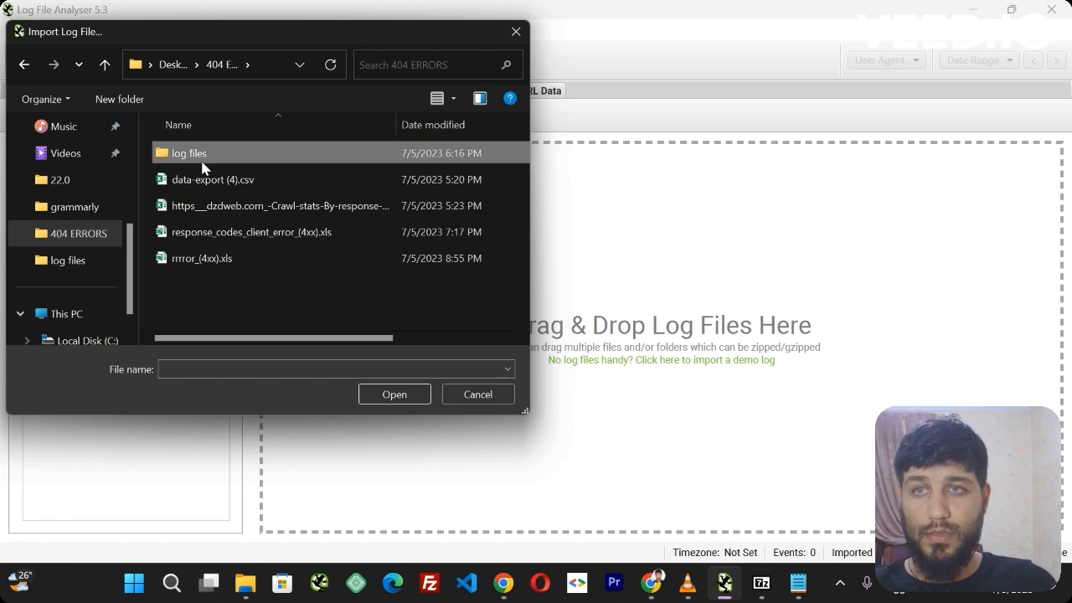
pyautogui.doubleClick(201, 155)
pyautogui.hotkey('ctrl', 'a')
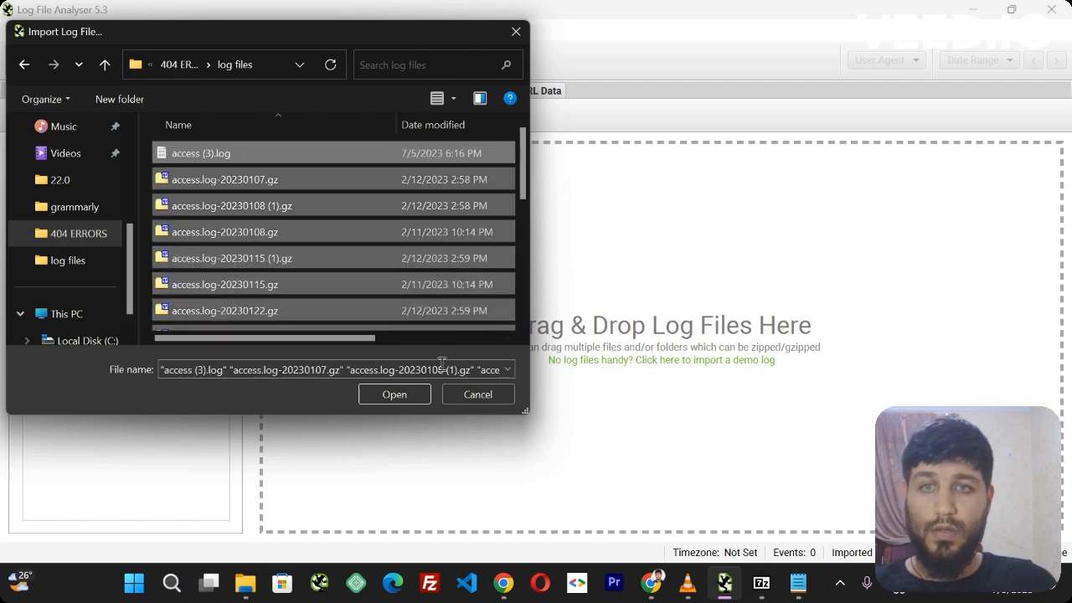
pyautogui.click(412, 395)
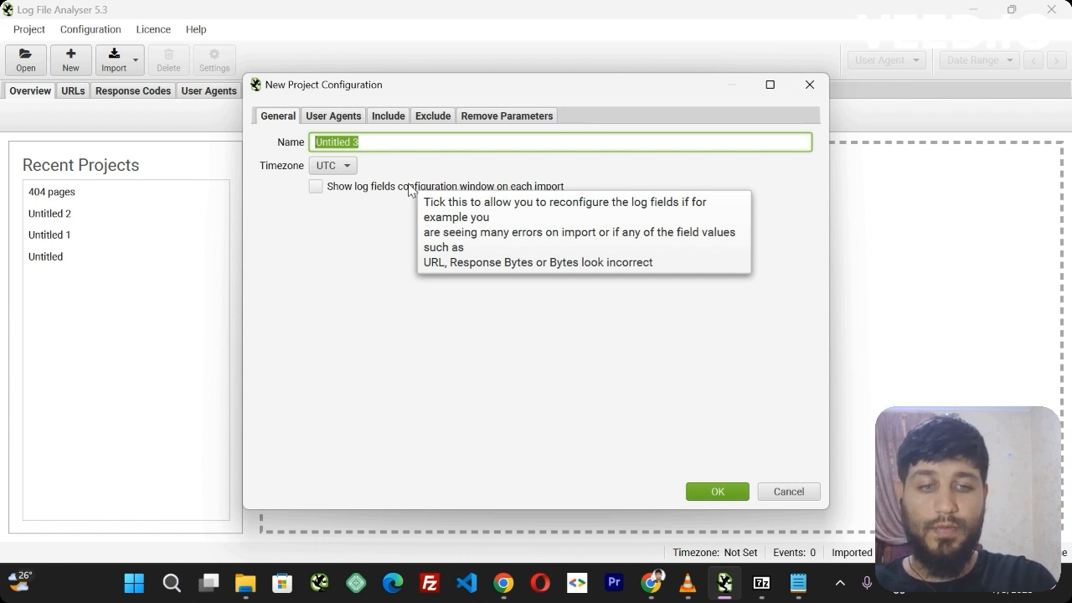
pyautogui.write('404 errors')
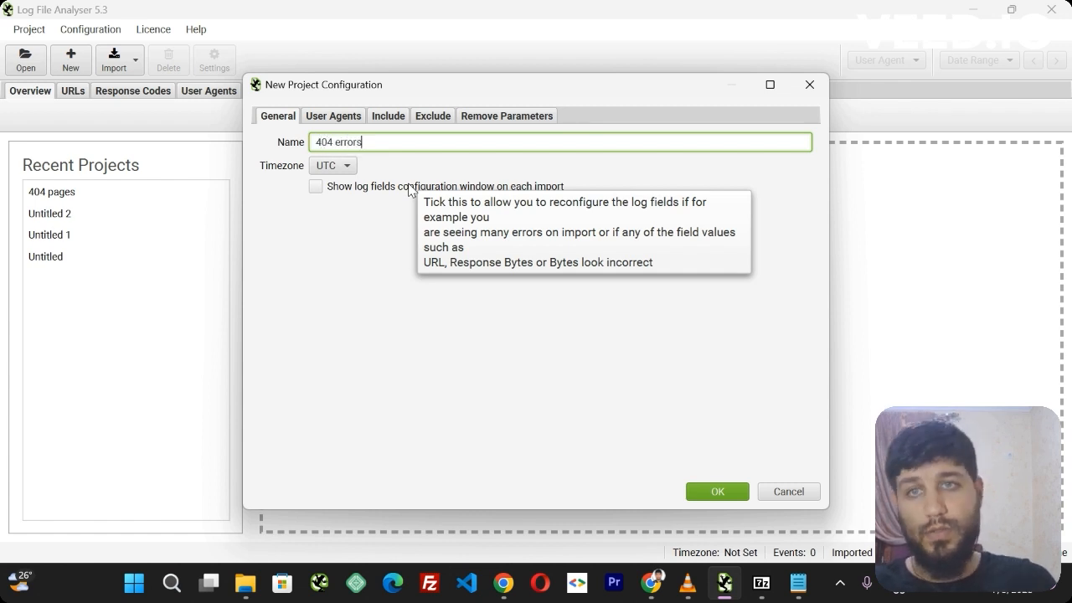
pyautogui.click(716, 494)
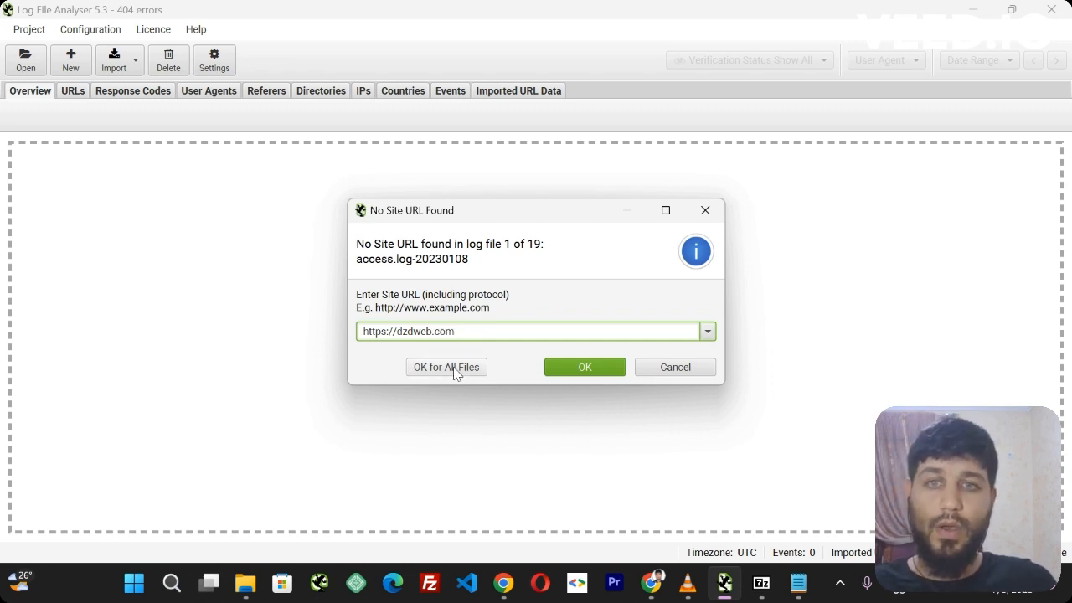
pyautogui.click(455, 373)
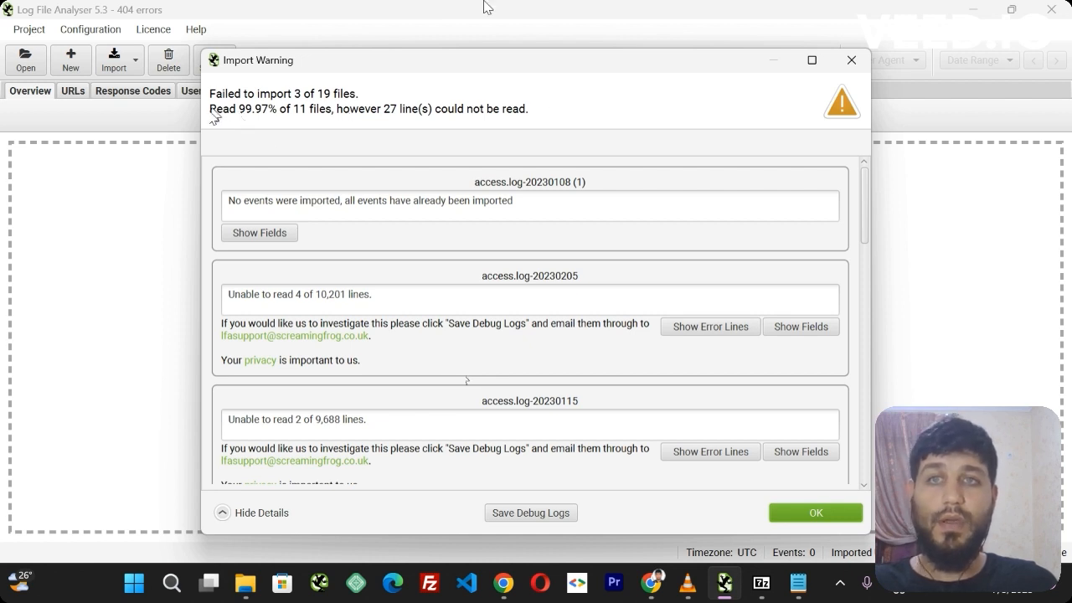
pyautogui.moveTo(718, 67)
pyautogui.mouseDown()
pyautogui.moveTo(709, 46)
pyautogui.moveTo(715, 55)
pyautogui.mouseUp()
pyautogui.click(825, 505)
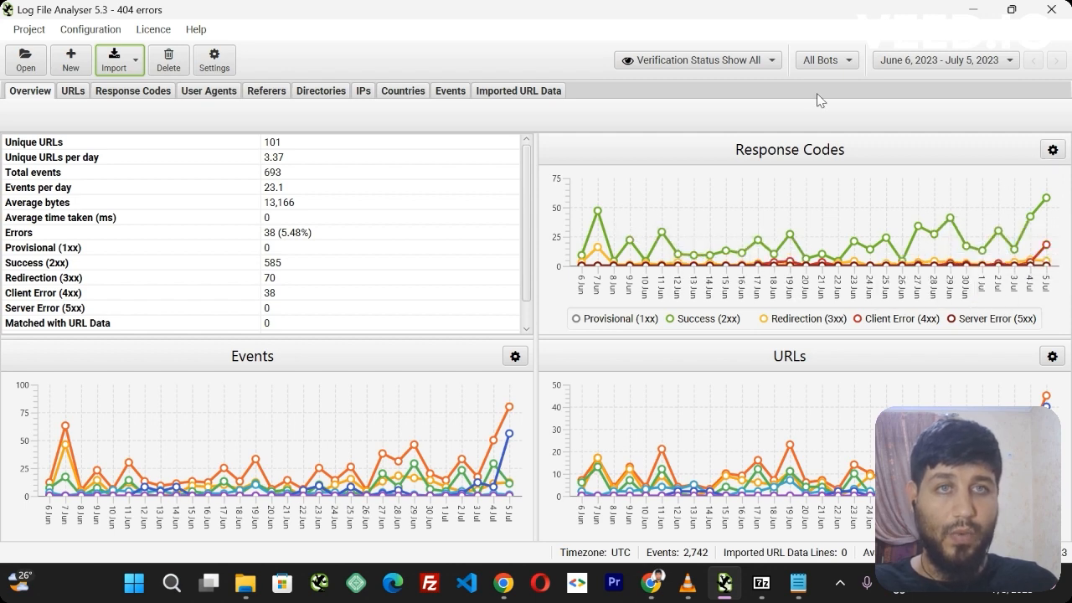
# View the overview for Googlebot only, restore All Bots and check the other bot filter options.
pyautogui.click(846, 66)
pyautogui.click(826, 124)
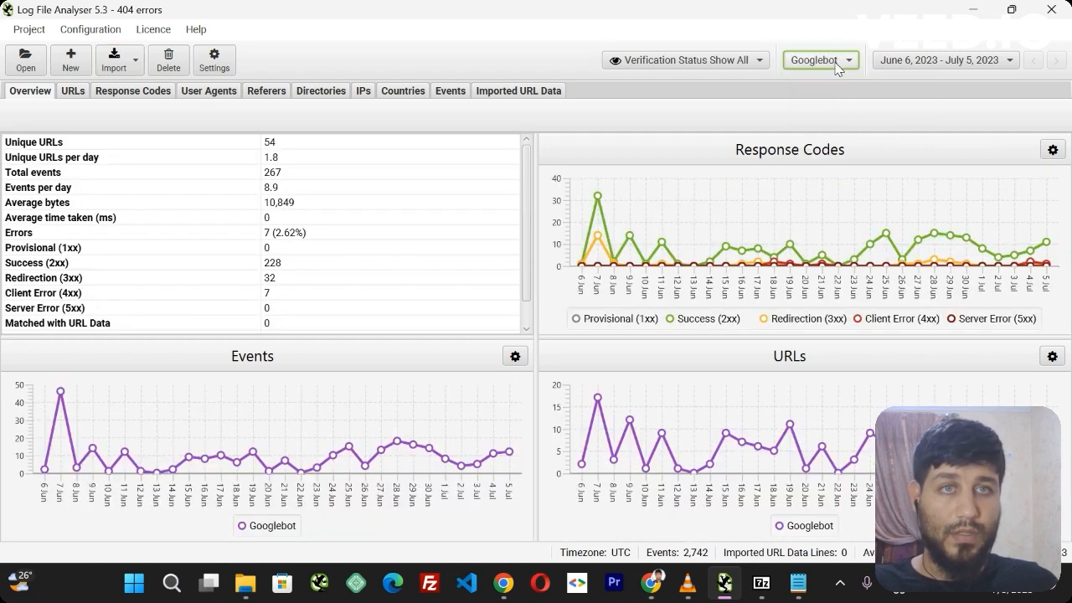
pyautogui.click(834, 60)
pyautogui.click(838, 85)
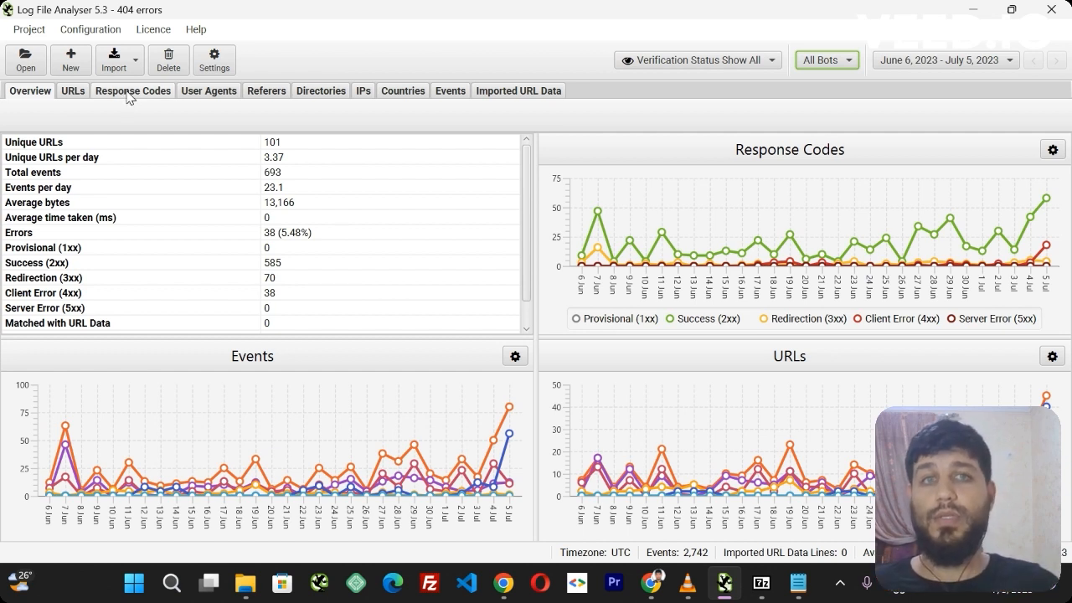
pyautogui.click(817, 62)
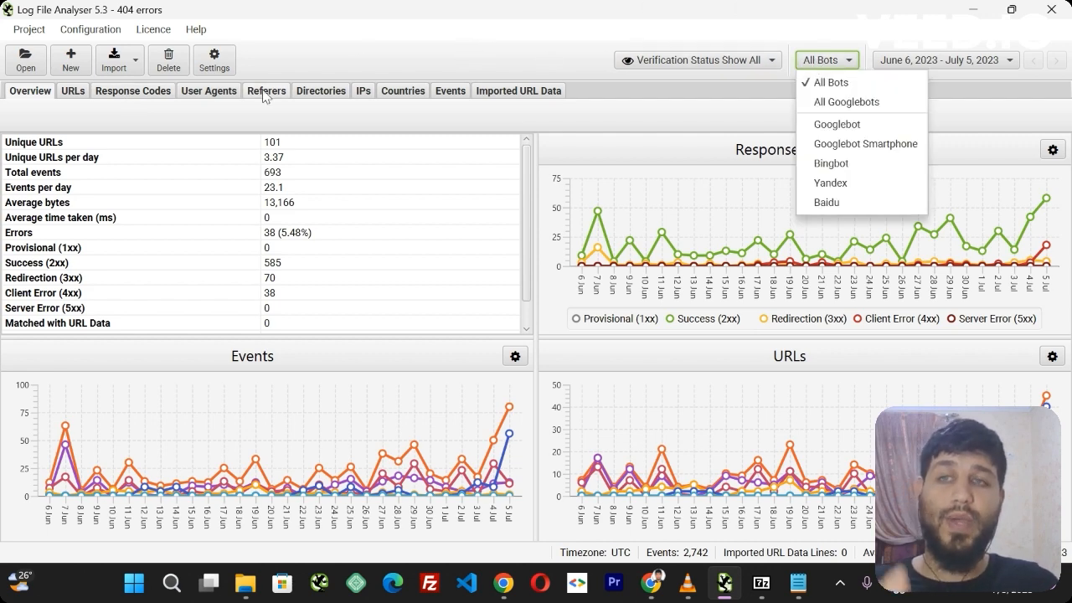
# Show the log files' response codes filtered to Client Error (4xx) and look through the listed URLs and their last response codes.
pyautogui.click(141, 90)
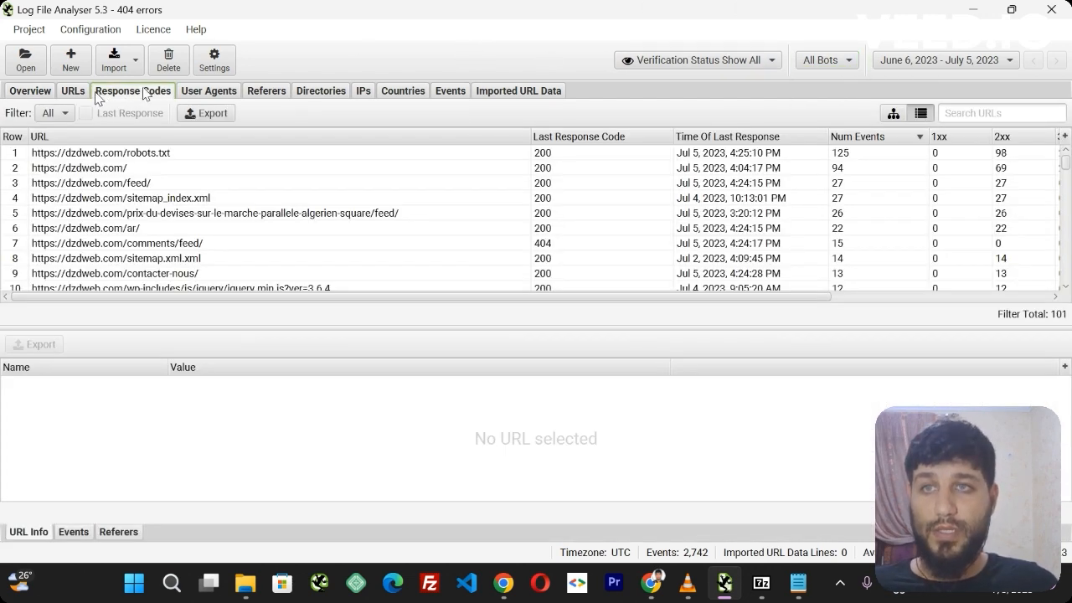
pyautogui.click(54, 113)
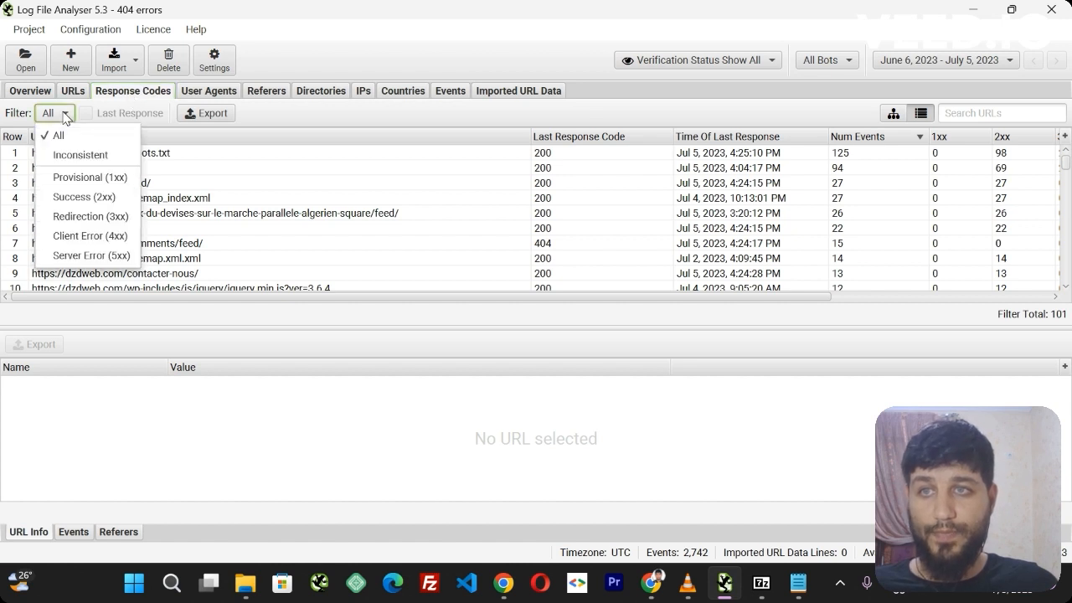
pyautogui.click(105, 235)
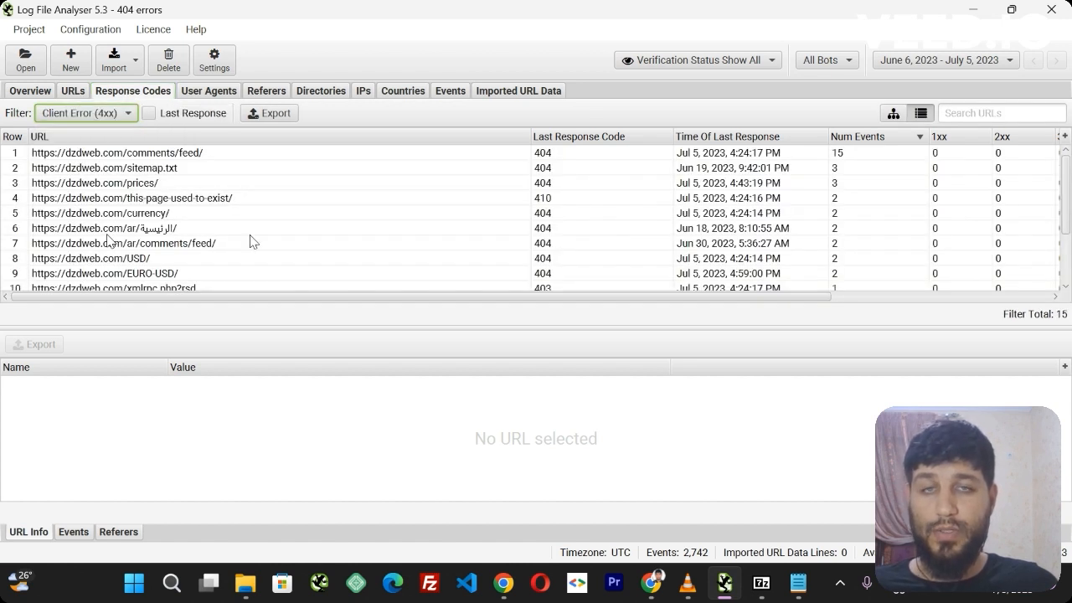
pyautogui.scroll(-3, 1064, 238)
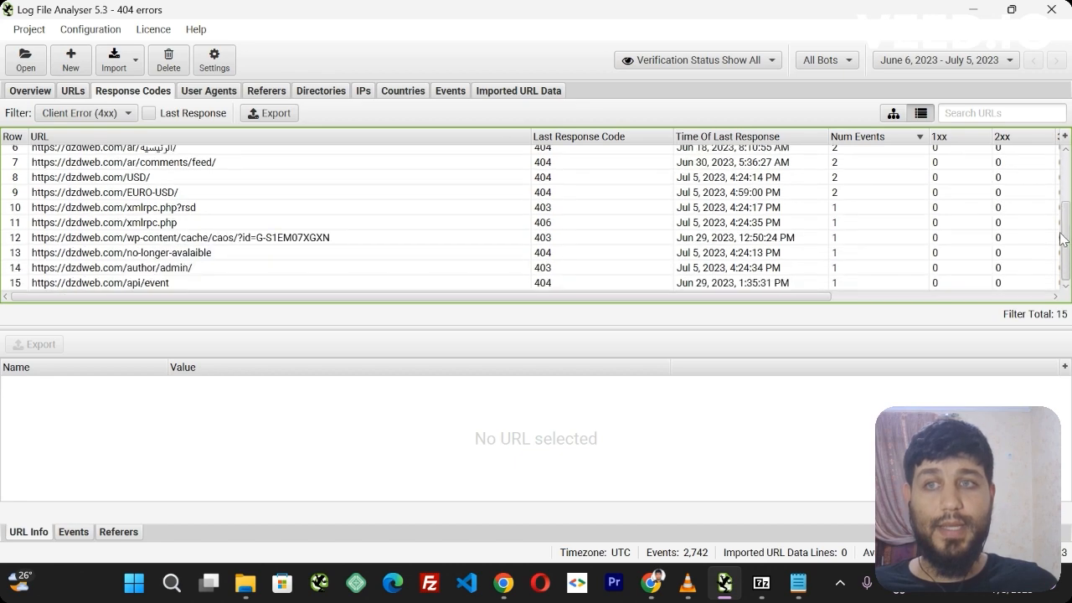
pyautogui.scroll(3, 1062, 251)
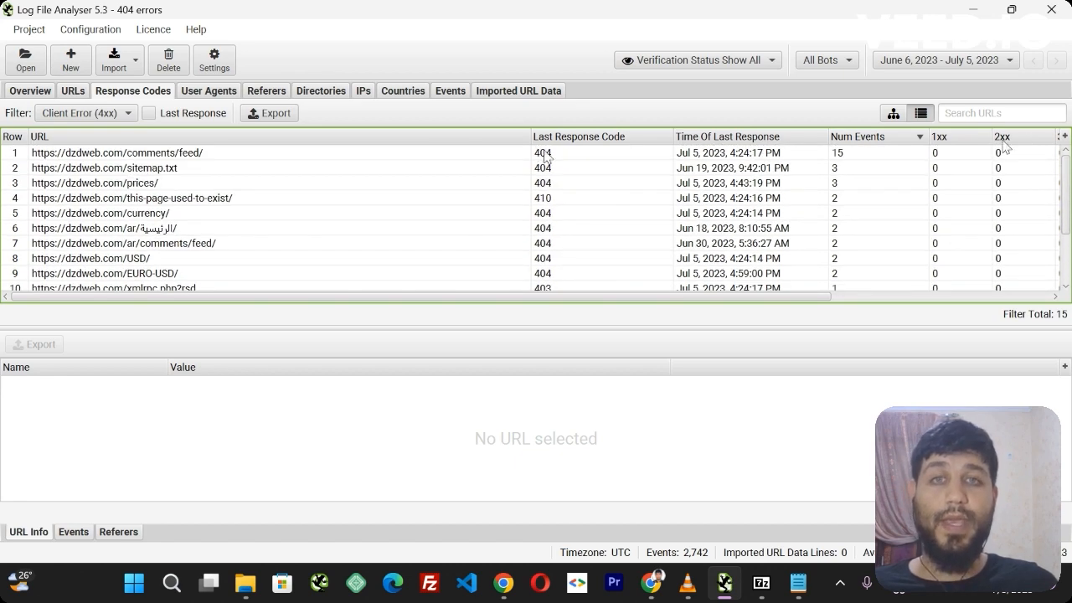
pyautogui.moveTo(584, 160)
pyautogui.mouseDown()
pyautogui.moveTo(589, 327)
pyautogui.moveTo(570, 126)
pyautogui.moveTo(569, 148)
pyautogui.mouseUp()
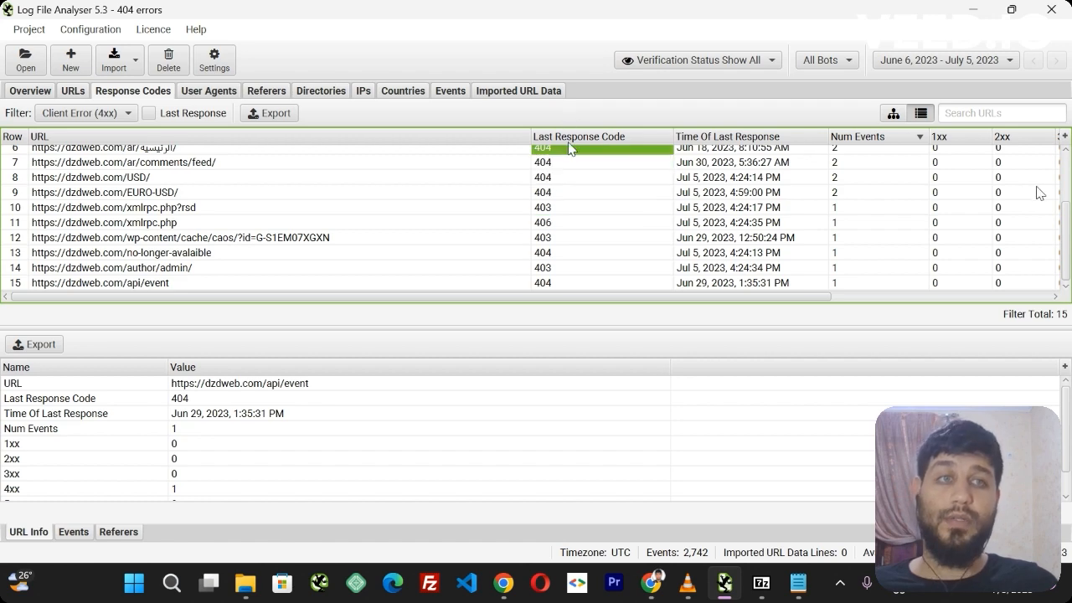
pyautogui.scroll(3, 1039, 202)
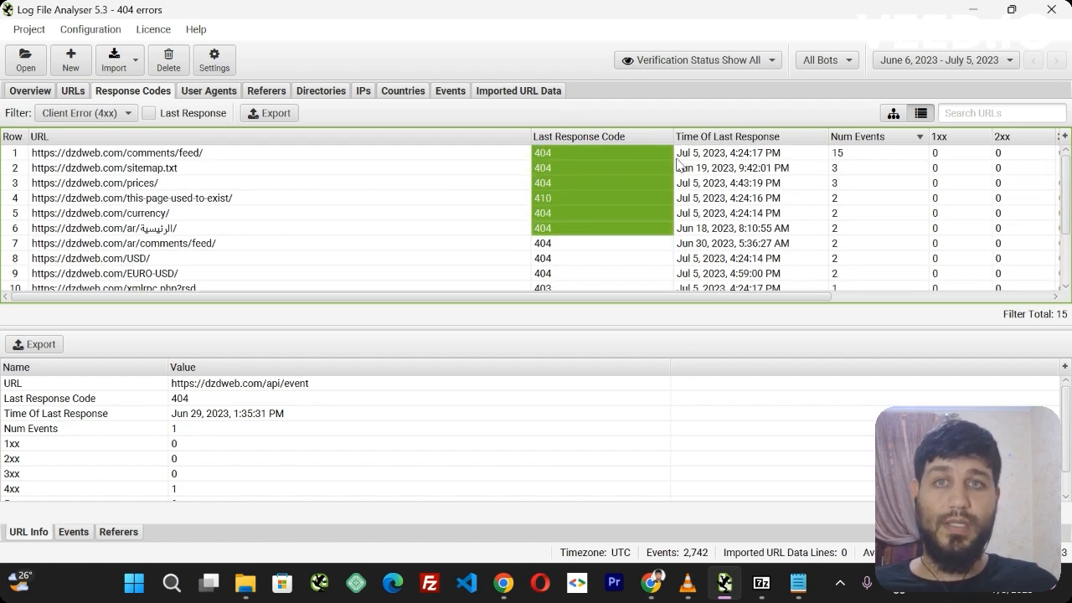
# Export the filtered list as Response Codes Client Error (4xx) Log File.csv into the 404 ERRORS folder.
pyautogui.click(270, 113)
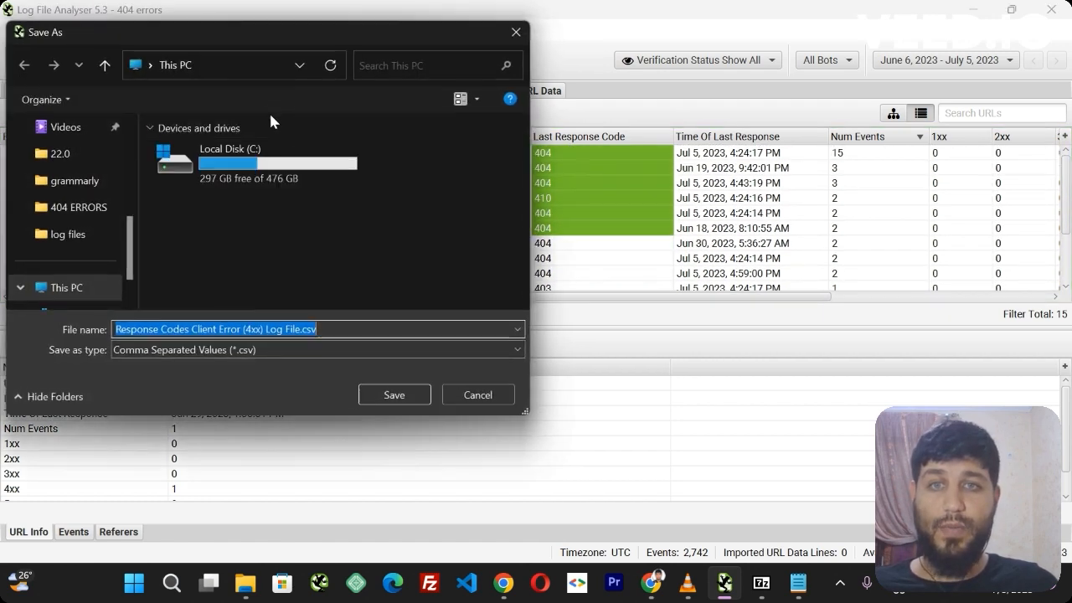
pyautogui.click(77, 207)
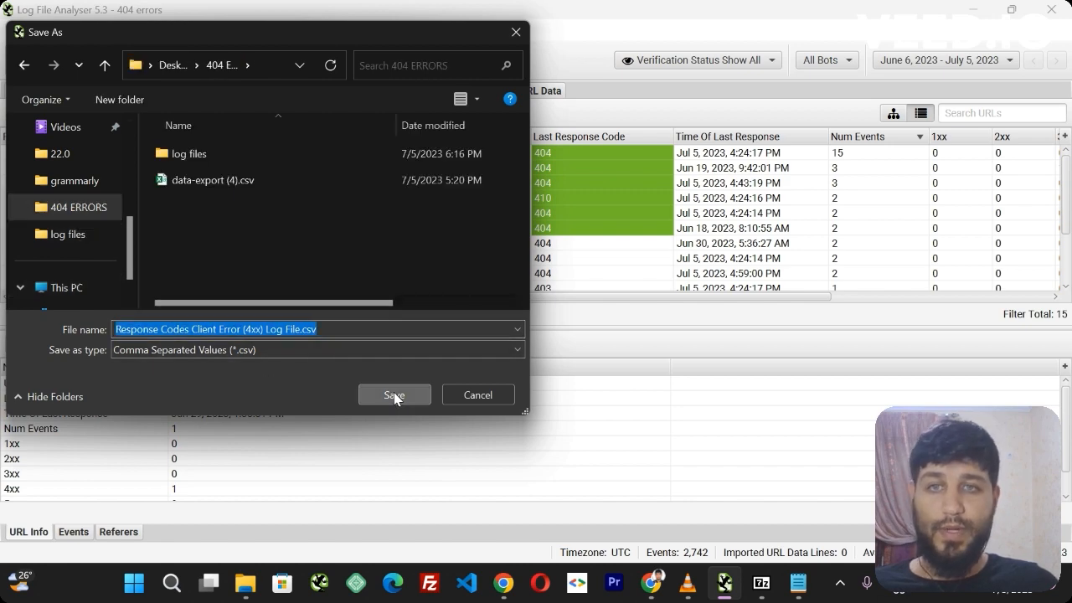
pyautogui.click(394, 394)
pyautogui.click(540, 247)
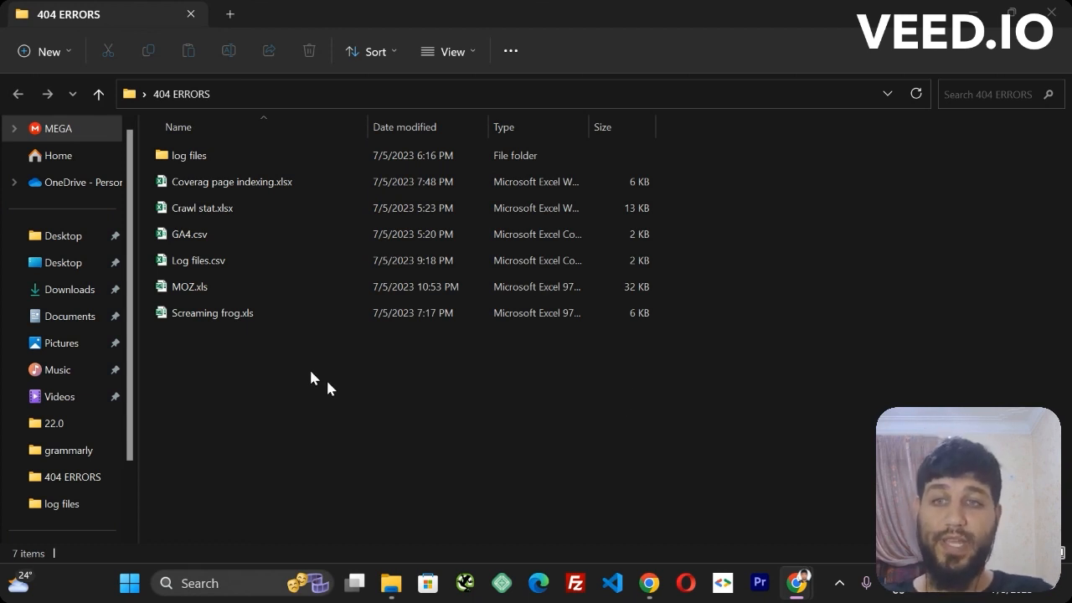
# Look over the exported files in the 404 ERRORS folder, including Screaming frog.xls, MOZ.xls, Log files.csv and GA4.csv.
pyautogui.click(206, 321)
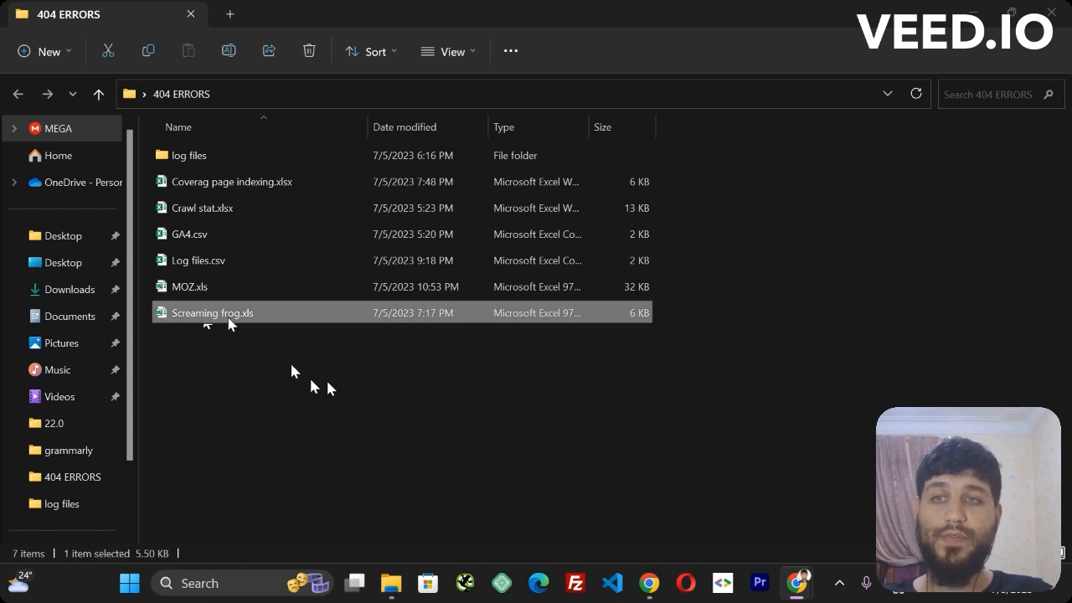
pyautogui.click(209, 293)
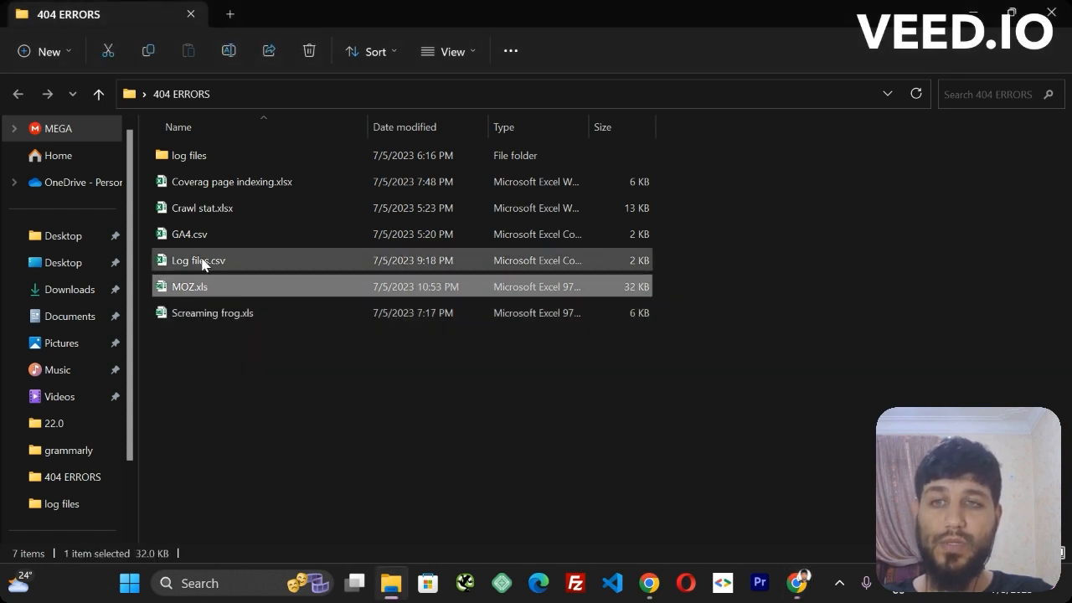
pyautogui.click(210, 265)
pyautogui.click(206, 240)
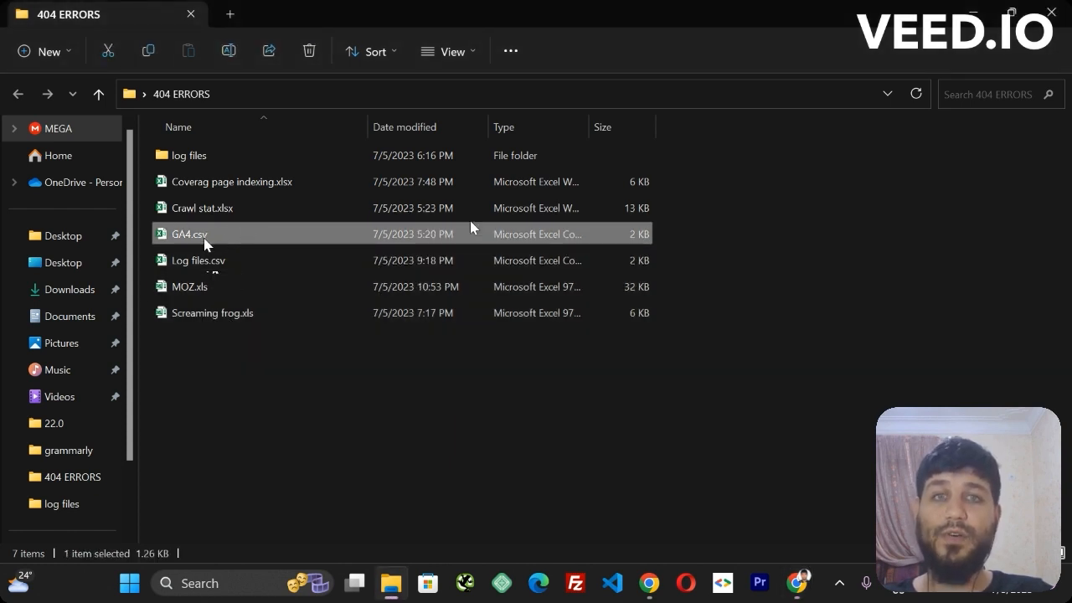
pyautogui.moveTo(675, 216)
pyautogui.mouseDown()
pyautogui.moveTo(687, 211)
pyautogui.moveTo(615, 184)
pyautogui.moveTo(686, 218)
pyautogui.mouseUp()
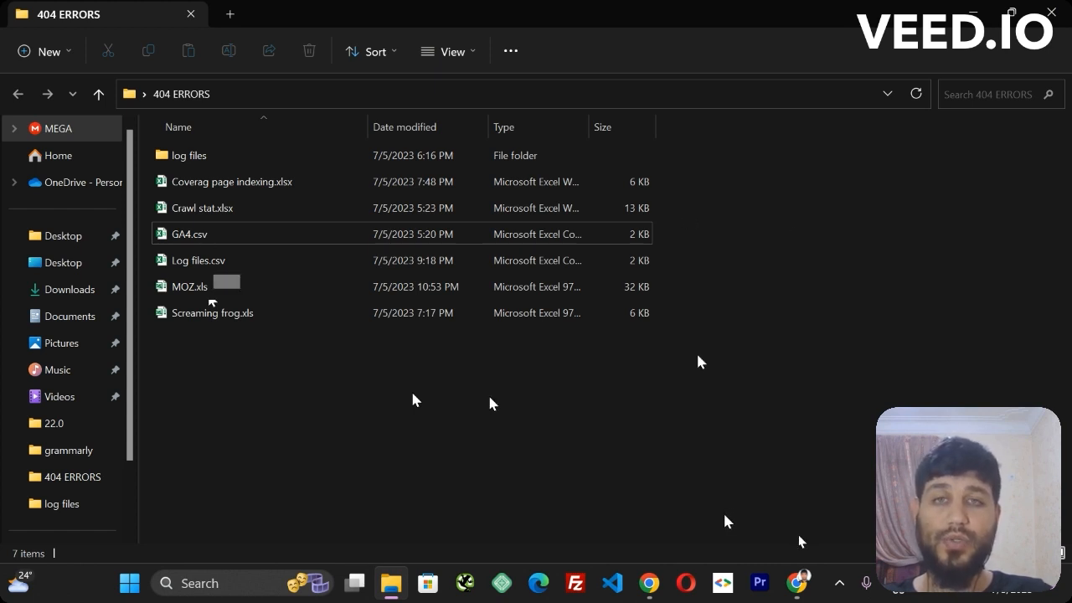
# Switch to the 404 pages spreadsheet in Google Sheets.
pyautogui.moveTo(797, 584)
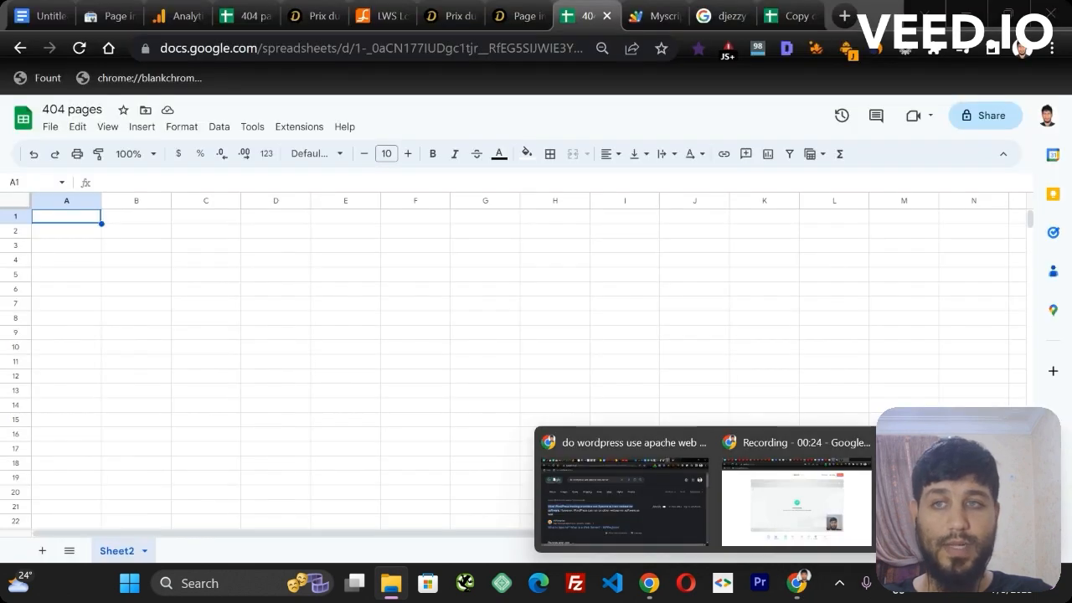
pyautogui.click(797, 503)
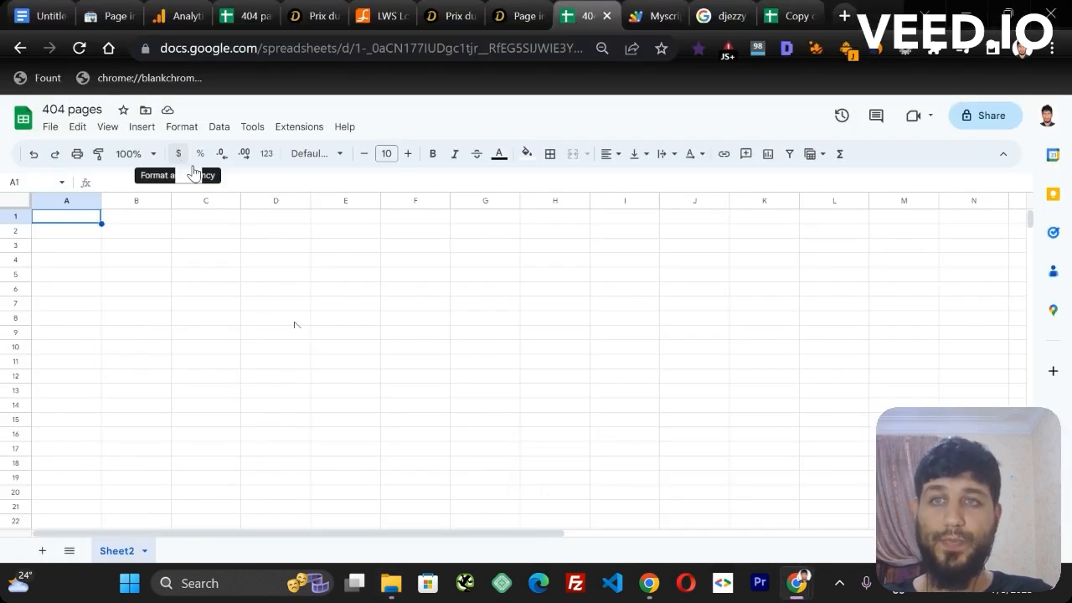
pyautogui.click(76, 110)
pyautogui.click(70, 110)
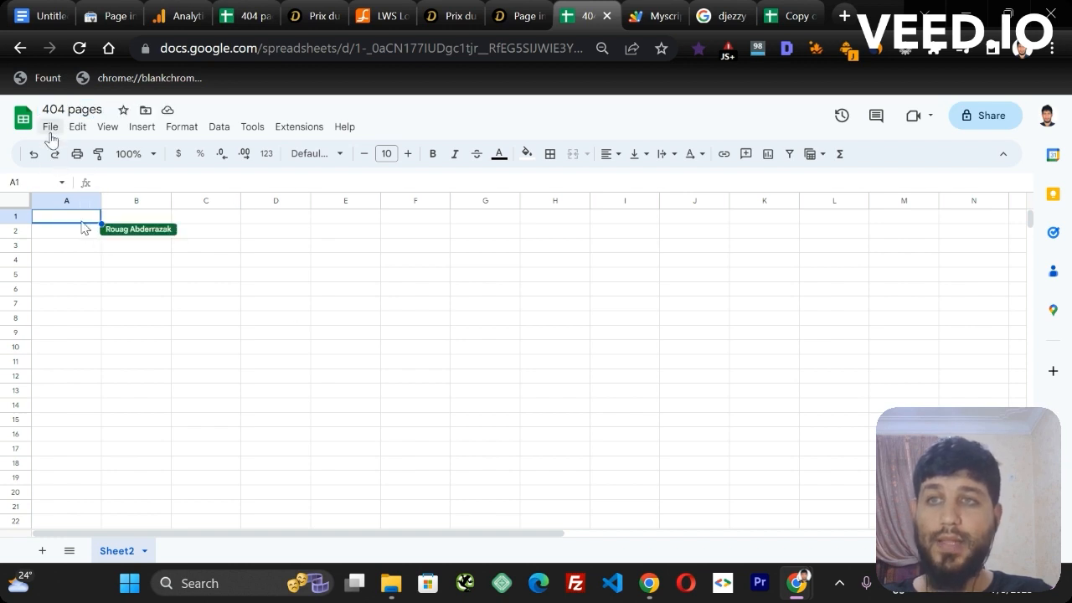
# Import Screaming frog.xls from the 404 ERRORS folder into the spreadsheet using the Insert new sheet(s) location.
pyautogui.click(50, 127)
pyautogui.click(109, 195)
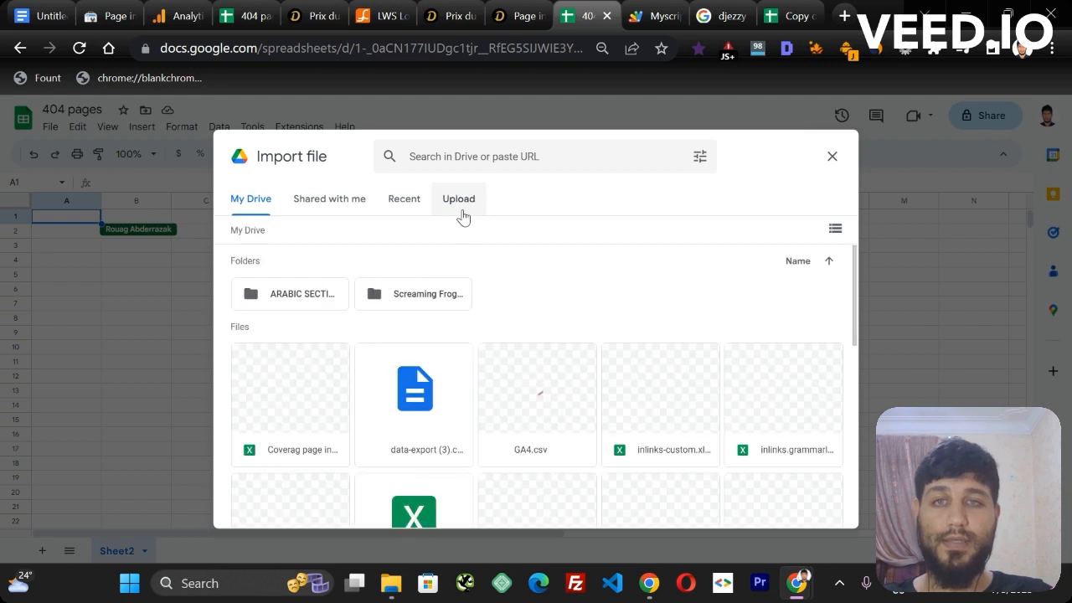
pyautogui.click(471, 223)
pyautogui.click(530, 424)
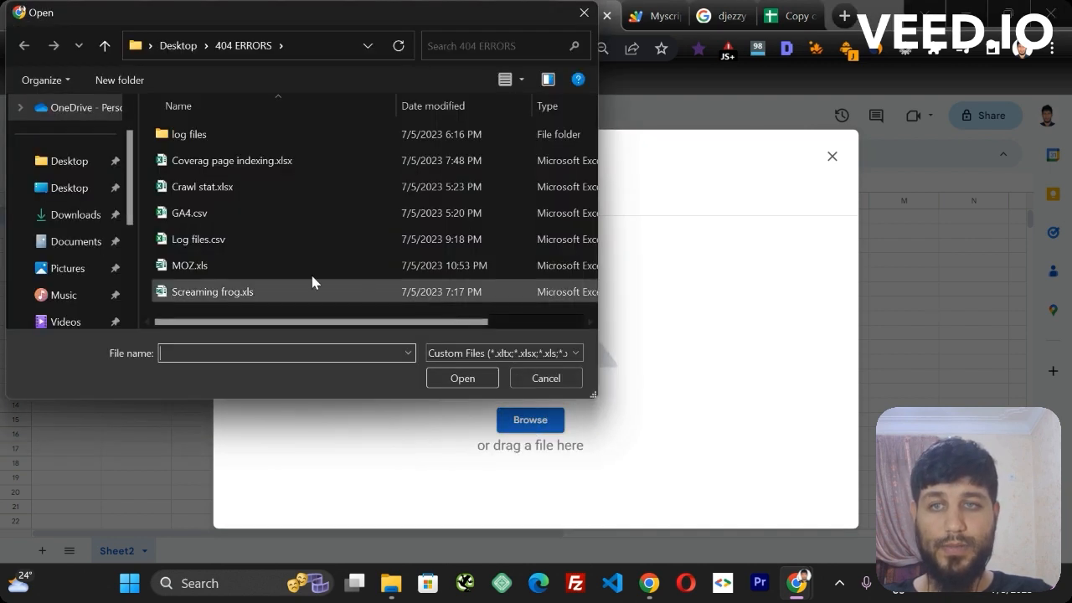
pyautogui.click(242, 291)
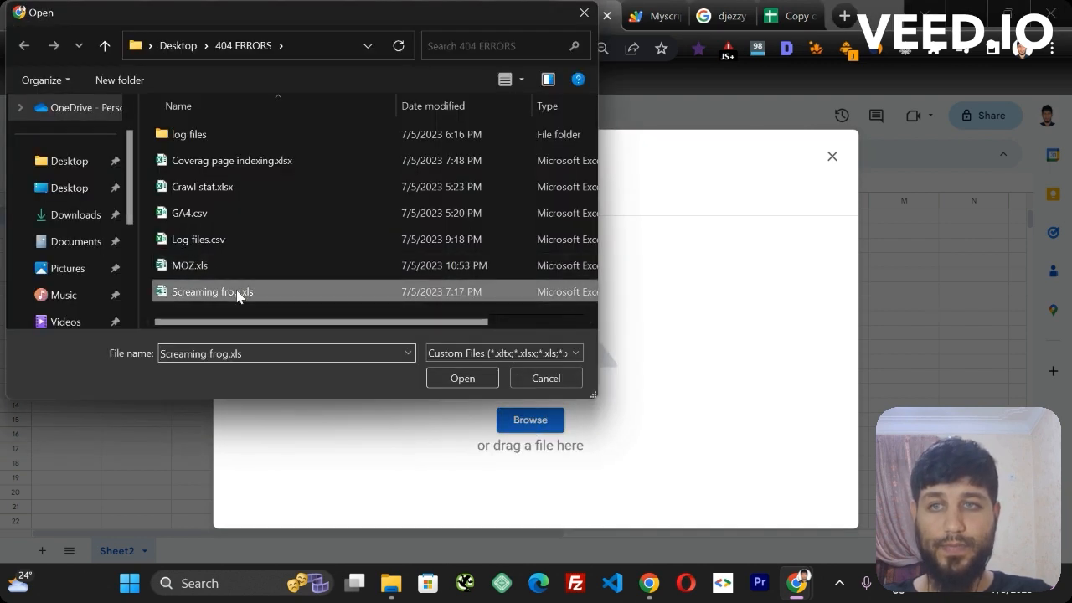
pyautogui.click(456, 382)
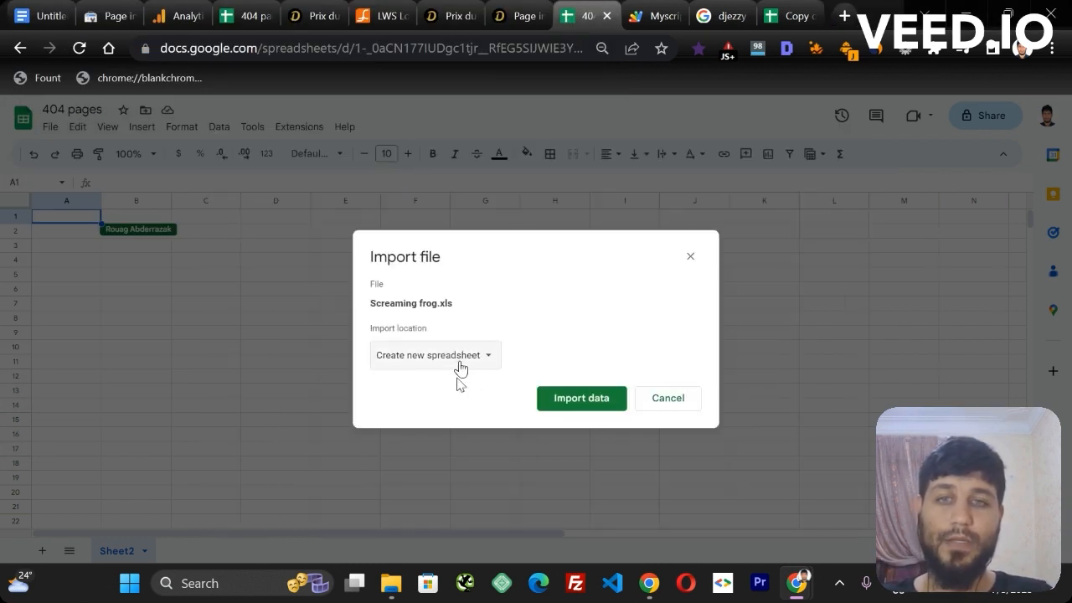
pyautogui.click(461, 362)
pyautogui.click(465, 379)
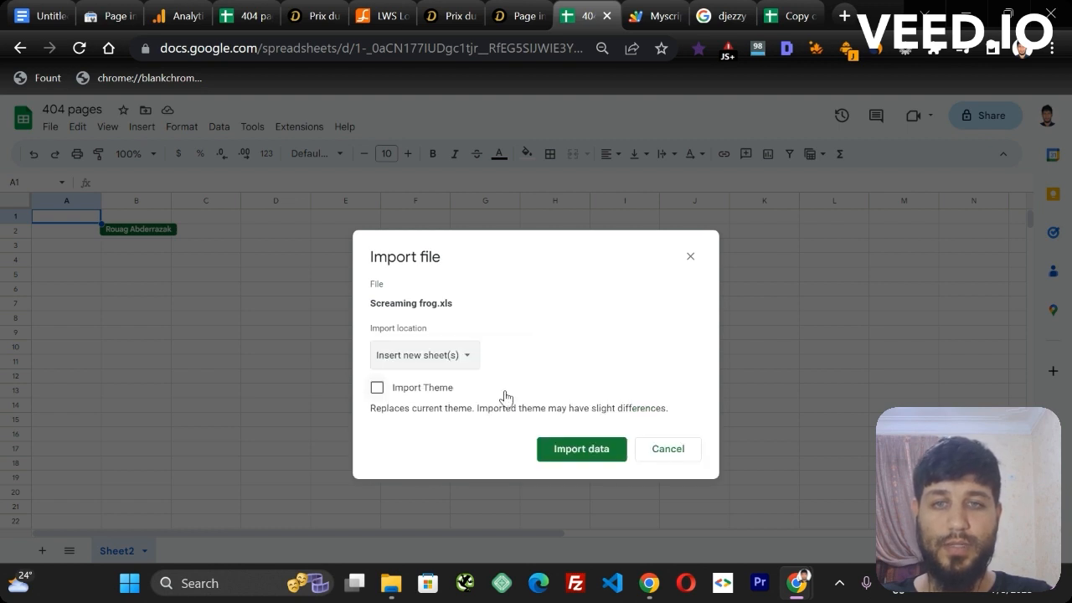
pyautogui.click(589, 452)
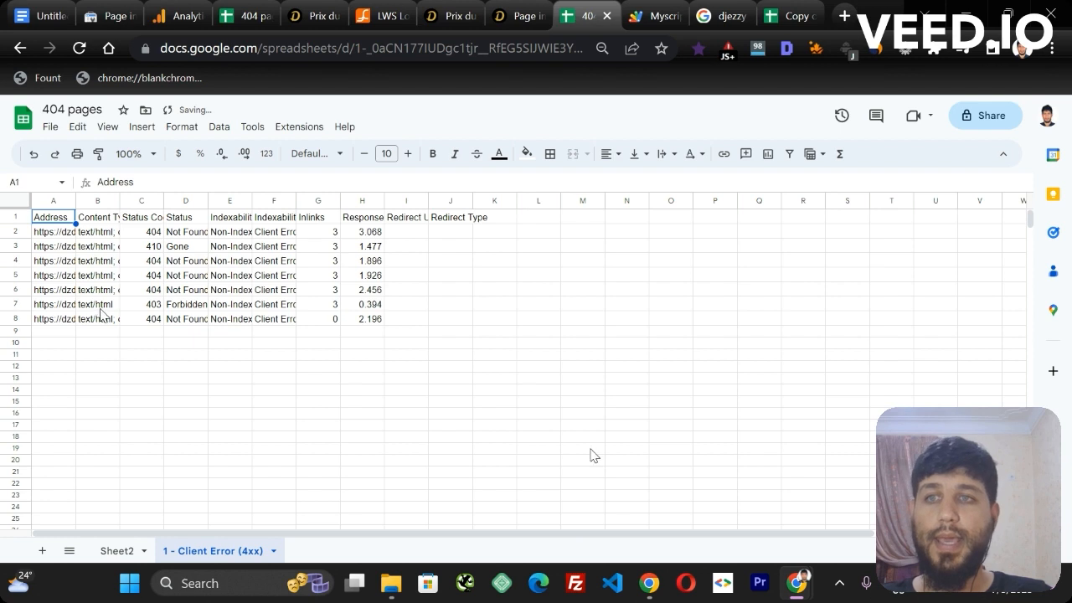
# Widen the Address column and move the Content Type column behind the first Indexability column.
pyautogui.moveTo(76, 201); pyautogui.dragTo(167, 202)
pyautogui.click(209, 201)
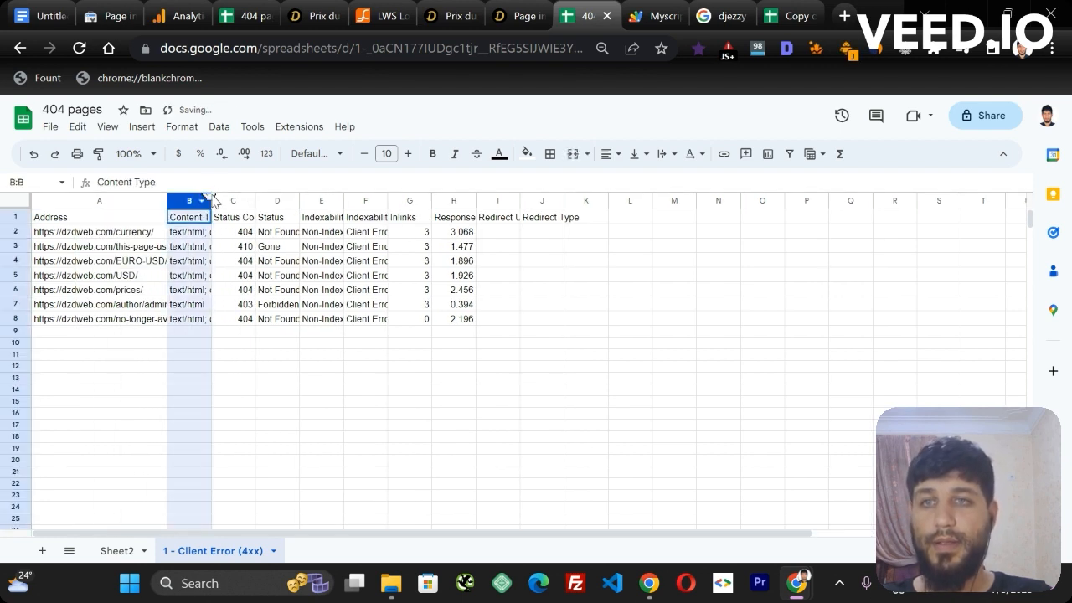
pyautogui.moveTo(209, 201); pyautogui.dragTo(323, 204)
# Widen the Status column and delete columns D to K from the Client Error (4xx) sheet.
pyautogui.moveTo(256, 201); pyautogui.dragTo(627, 199)
pyautogui.rightClick(411, 203)
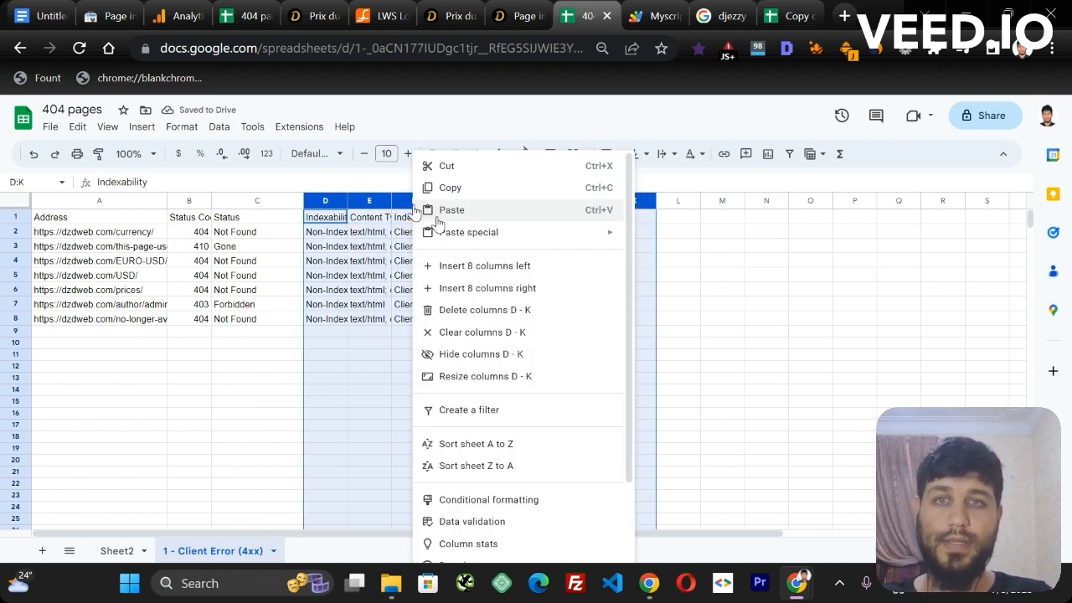
pyautogui.click(517, 310)
pyautogui.click(493, 345)
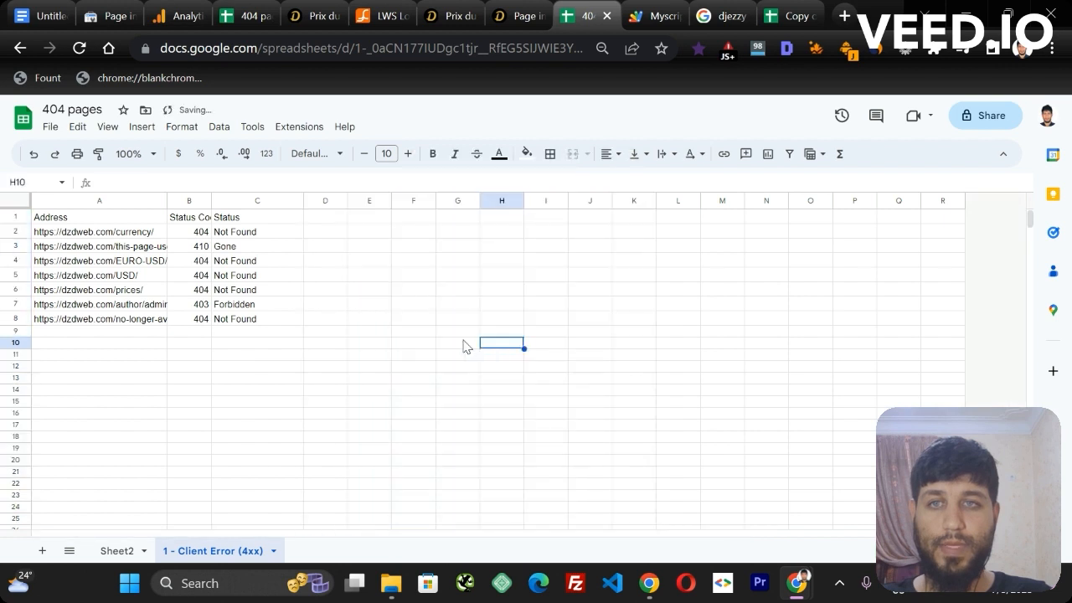
# Import GA4.csv from the 404 ERRORS folder into the spreadsheet using the Insert new sheet(s) location.
pyautogui.click(42, 551)
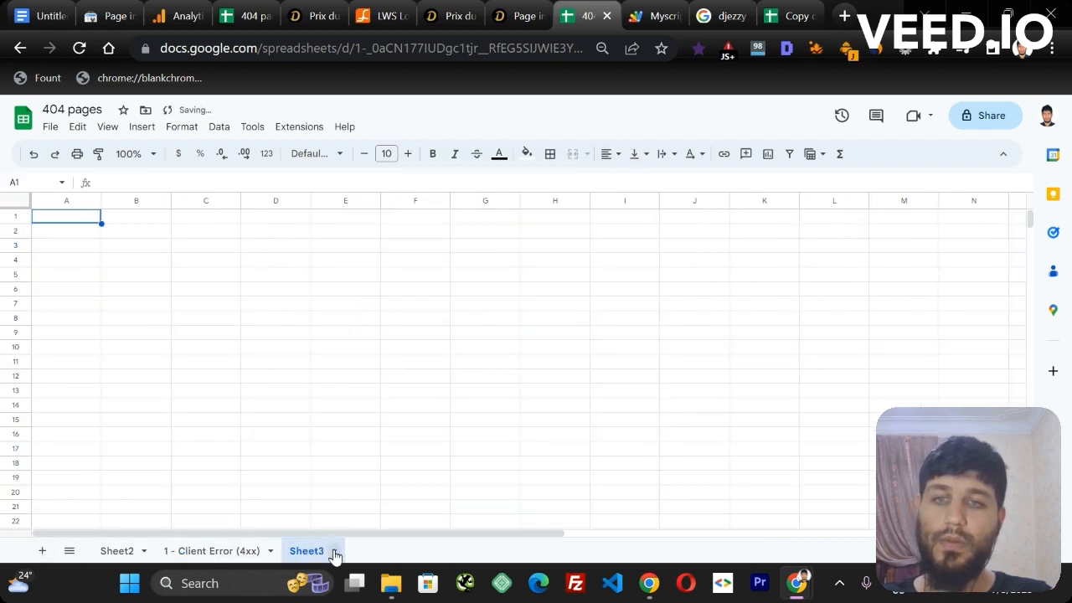
pyautogui.click(33, 154)
pyautogui.click(51, 126)
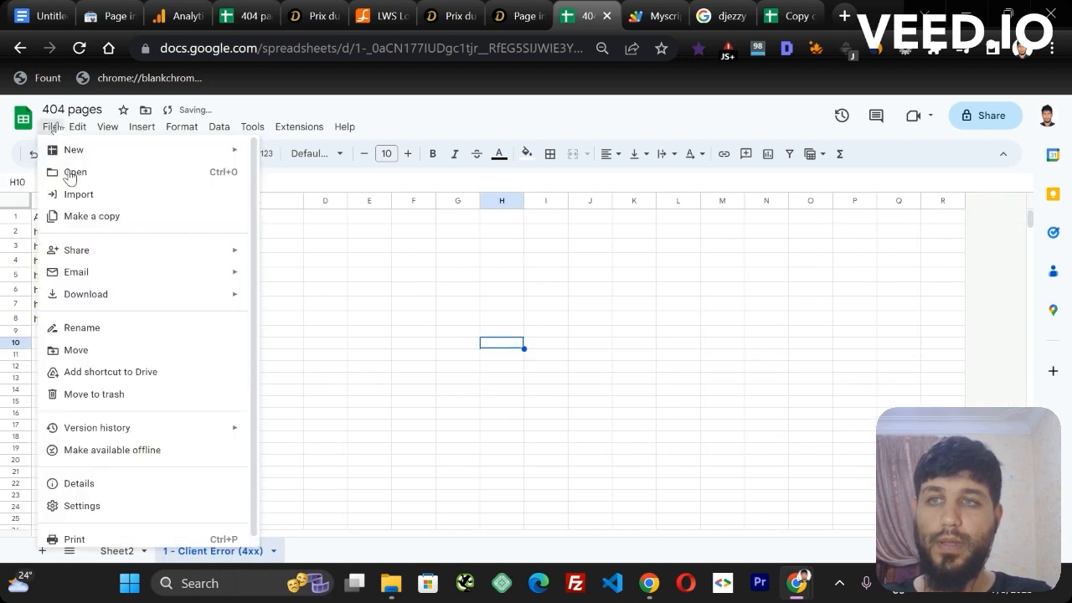
pyautogui.click(80, 194)
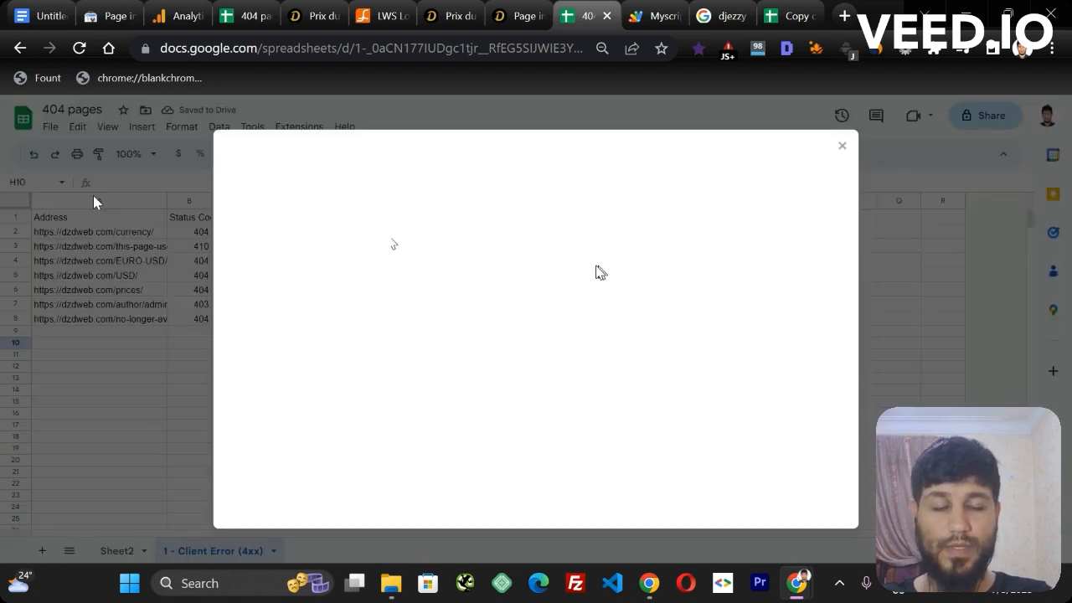
pyautogui.click(468, 204)
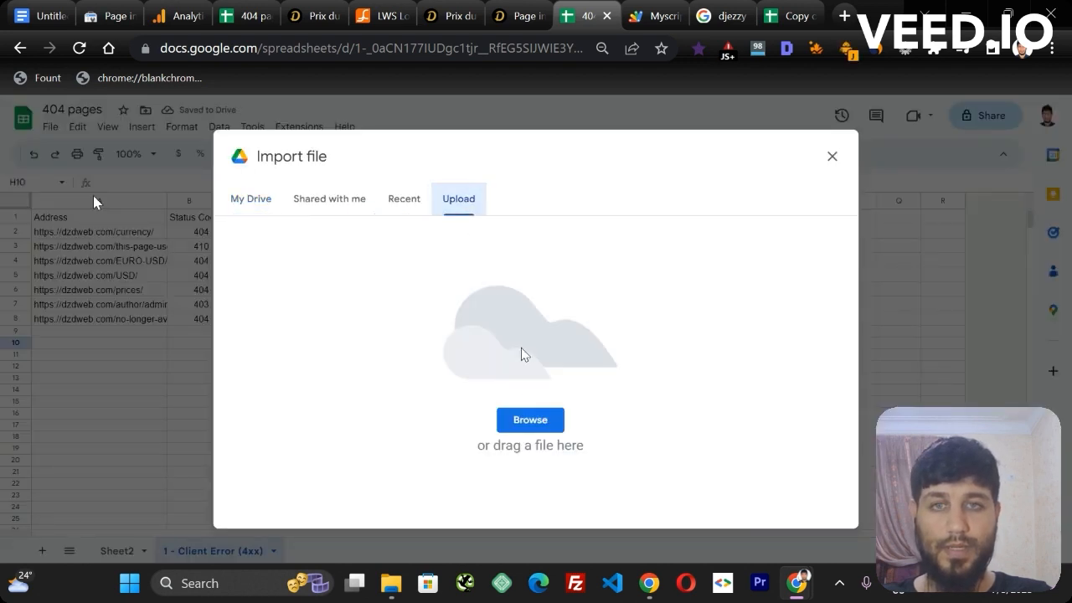
pyautogui.click(526, 420)
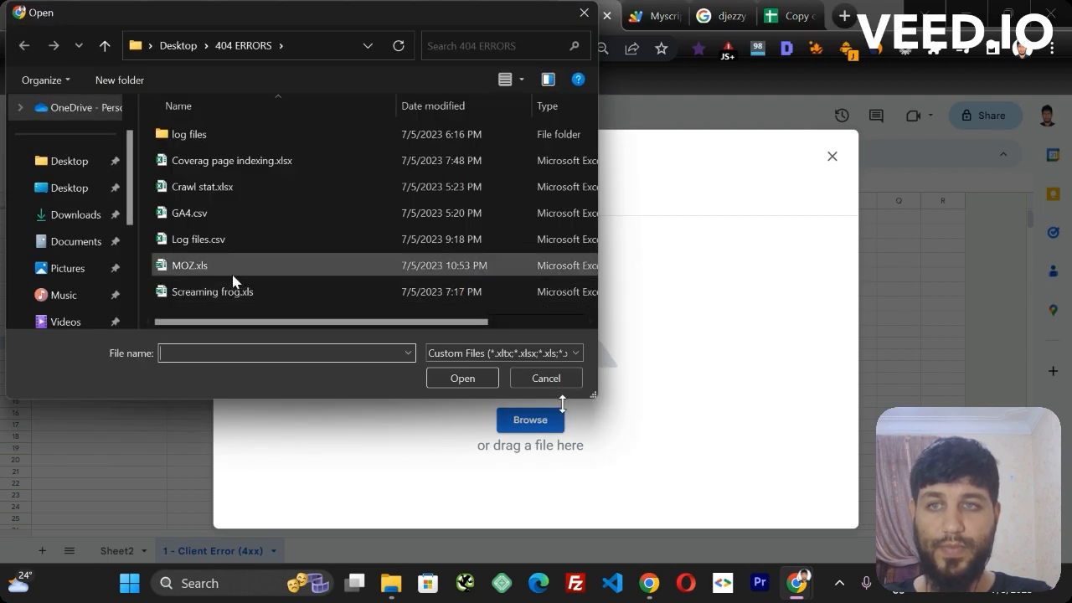
pyautogui.click(196, 219)
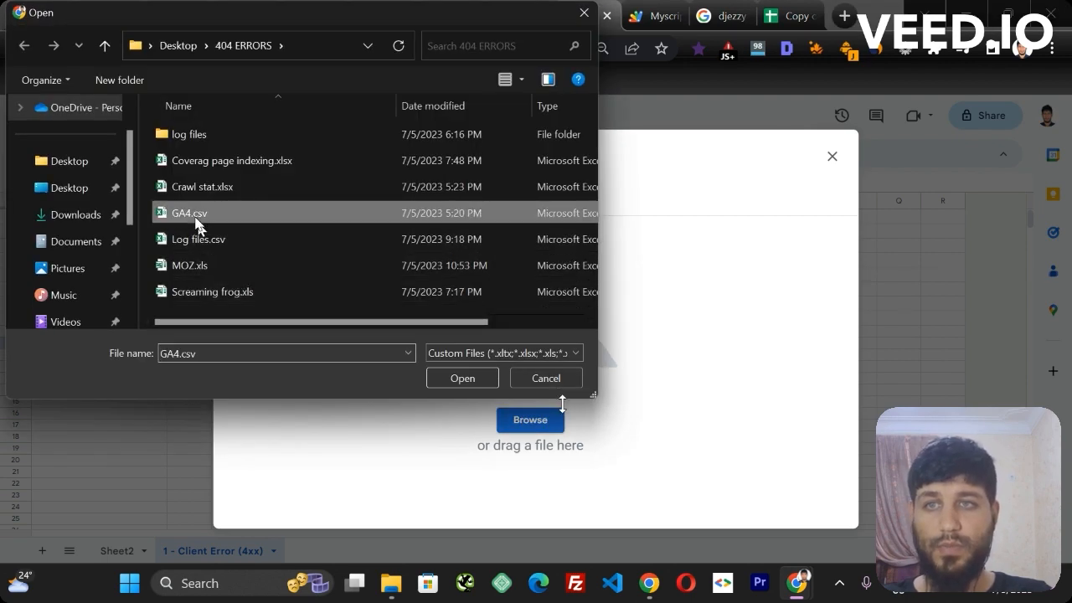
pyautogui.click(463, 378)
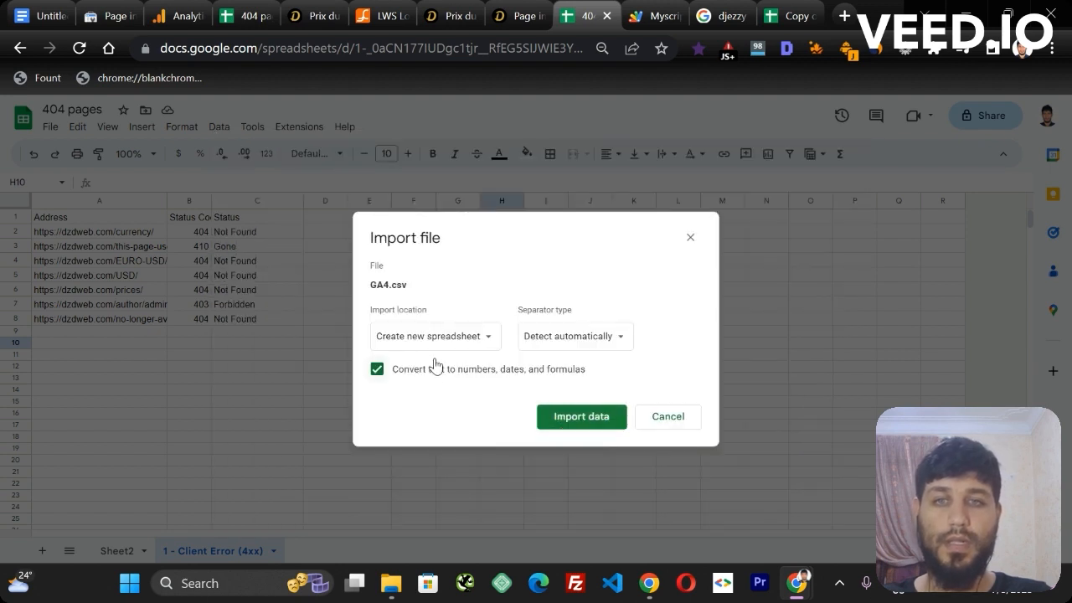
pyautogui.click(452, 344)
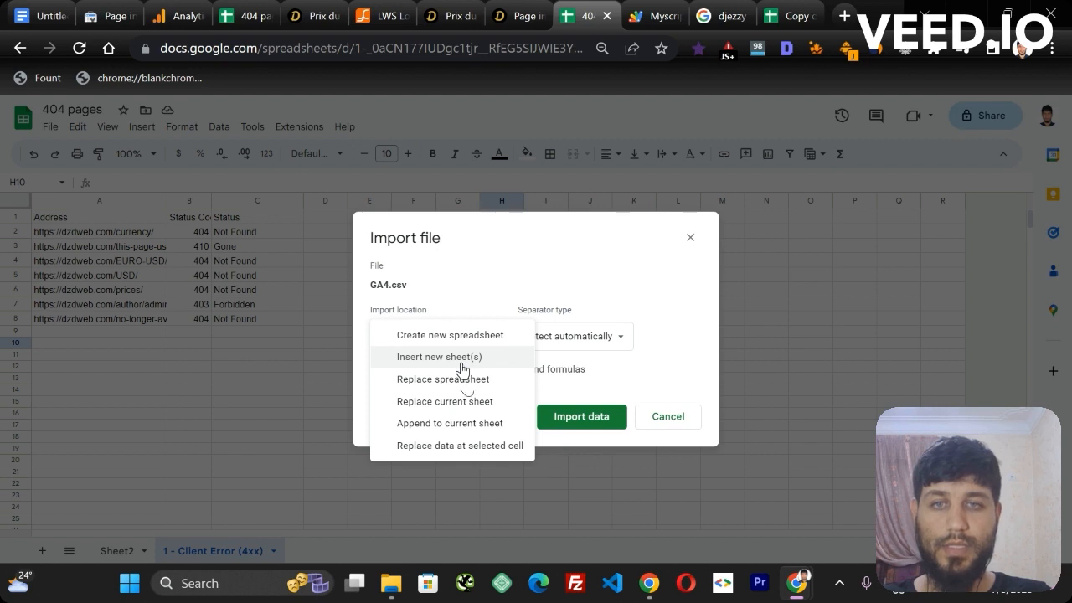
pyautogui.click(460, 361)
pyautogui.click(605, 420)
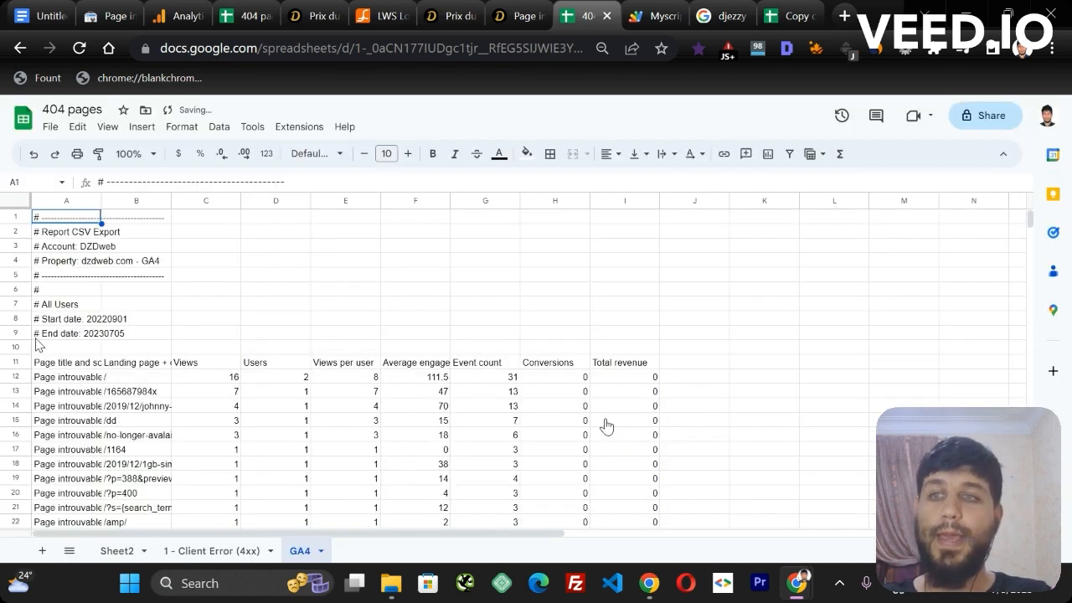
# Delete rows 1 to 10 with the report export header above the data in the GA4 sheet.
pyautogui.moveTo(17, 347); pyautogui.dragTo(25, 208)
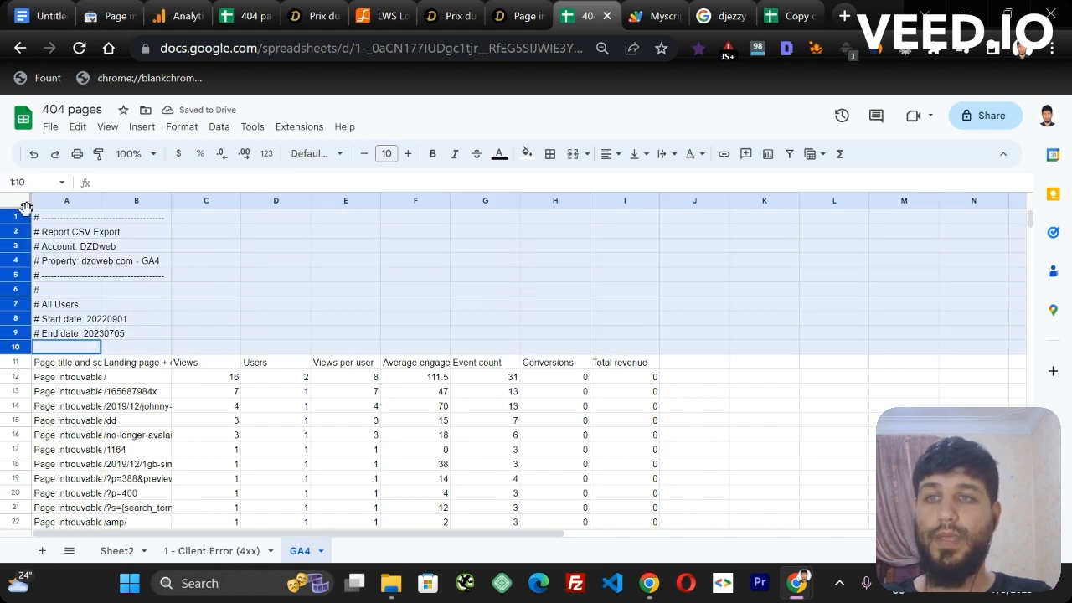
pyautogui.rightClick(354, 288)
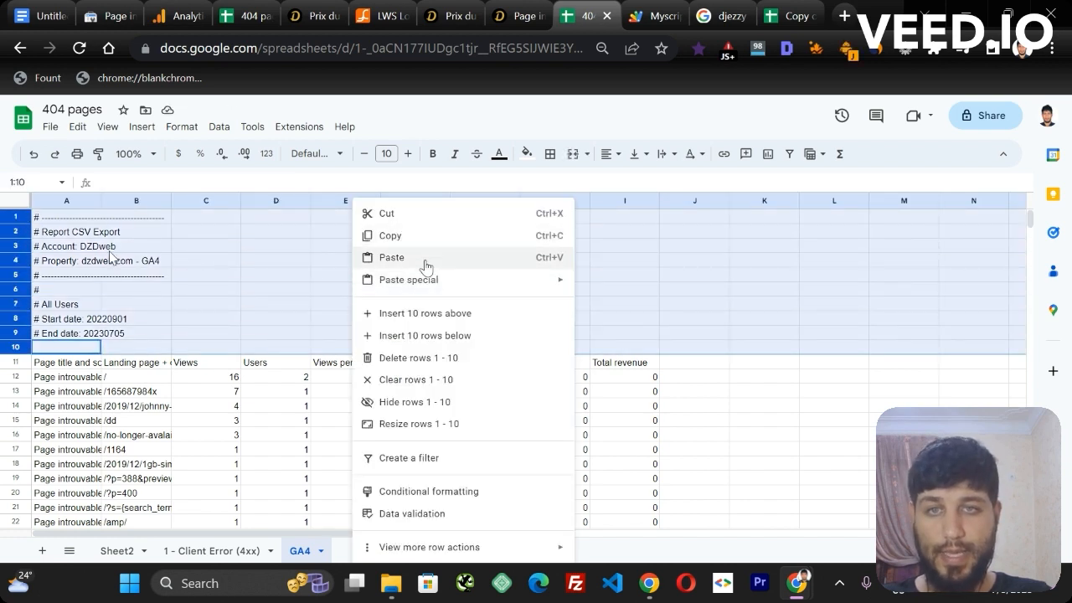
# Delete rows 1 to 10 holding the report export details above the column headers in the GA4 sheet.
pyautogui.click(423, 359)
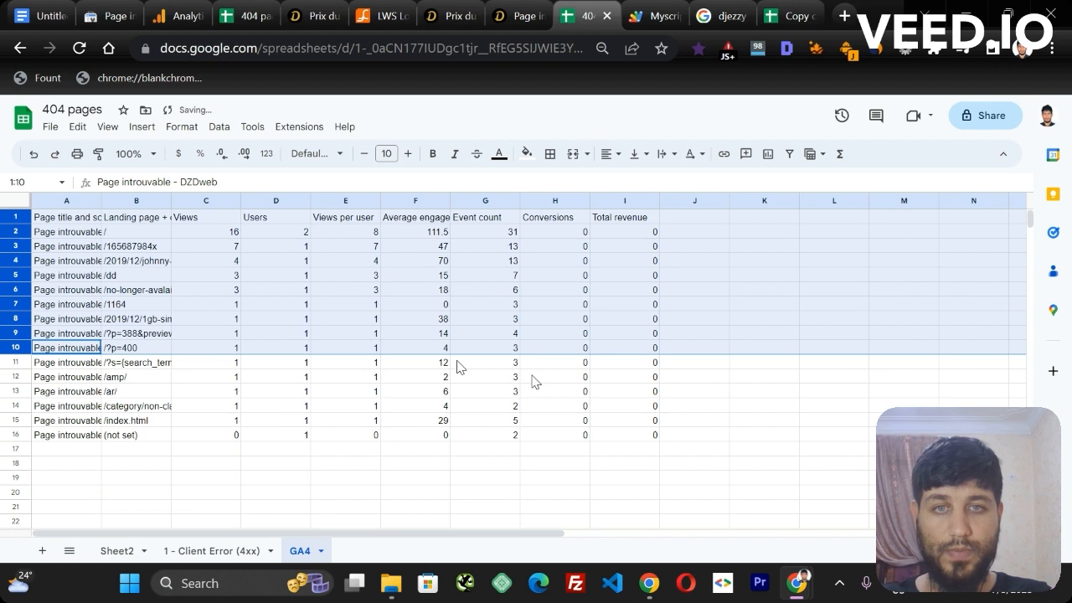
# Look over the exported files in the 404 ERRORS folder in File Explorer, and return to the 404 pages spreadsheet in Chrome.
pyautogui.click(381, 578)
pyautogui.click(207, 291)
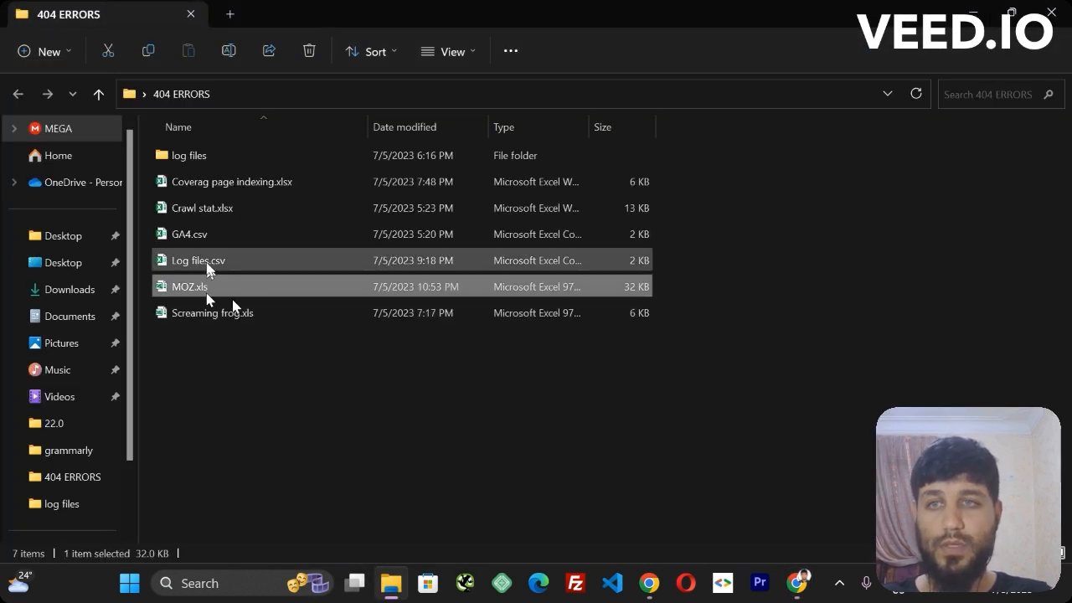
pyautogui.click(207, 267)
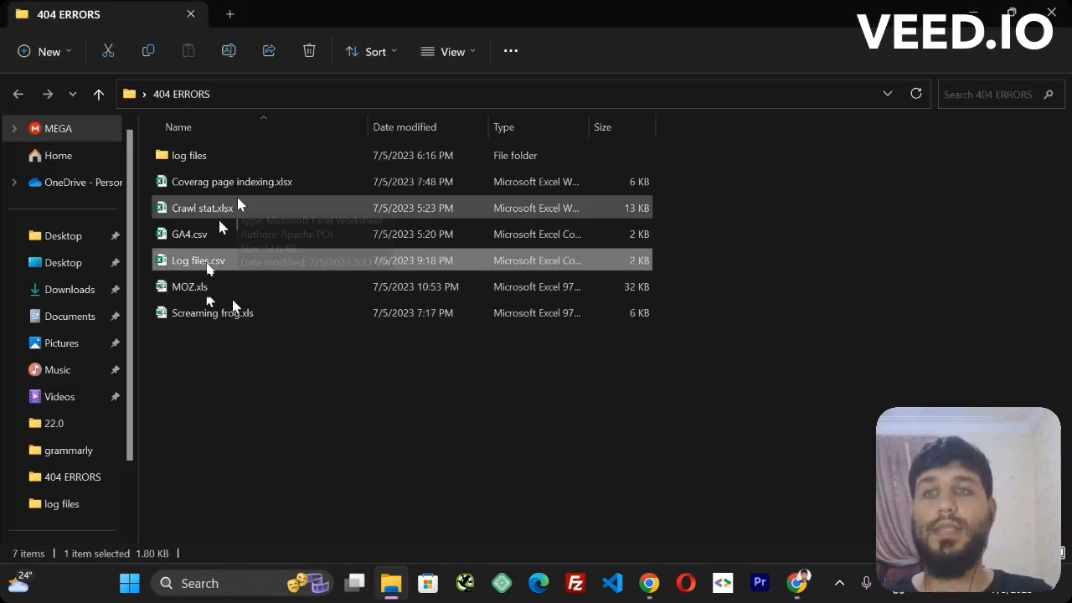
pyautogui.moveTo(817, 586)
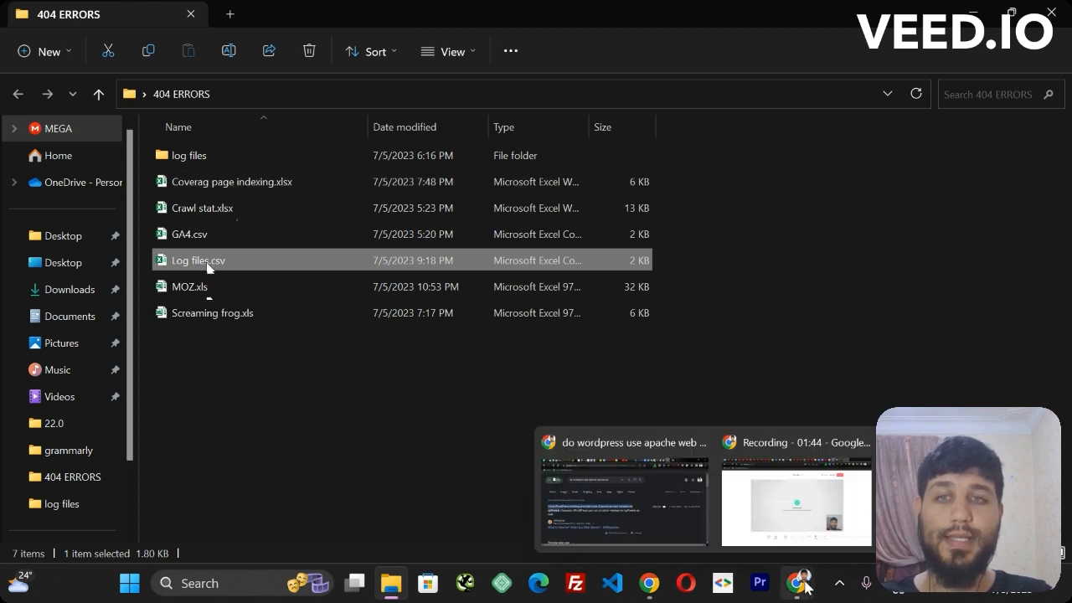
pyautogui.click(746, 553)
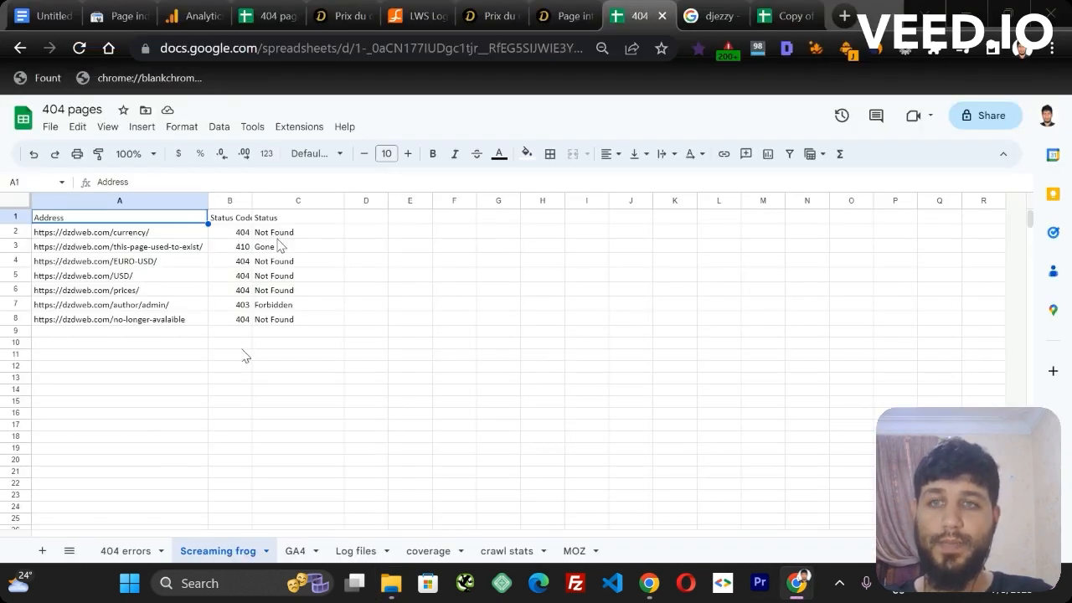
# Review the imported data in the GA4, Log files, coverage and crawl stats sheets, plus the MOZ sheet.
pyautogui.click(295, 553)
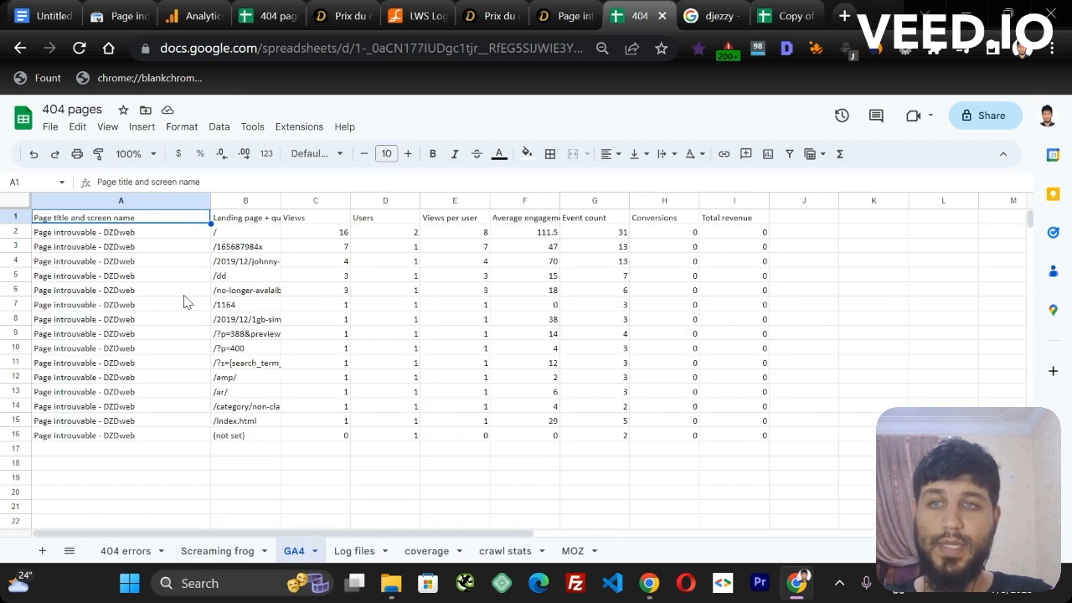
pyautogui.click(356, 551)
pyautogui.click(603, 460)
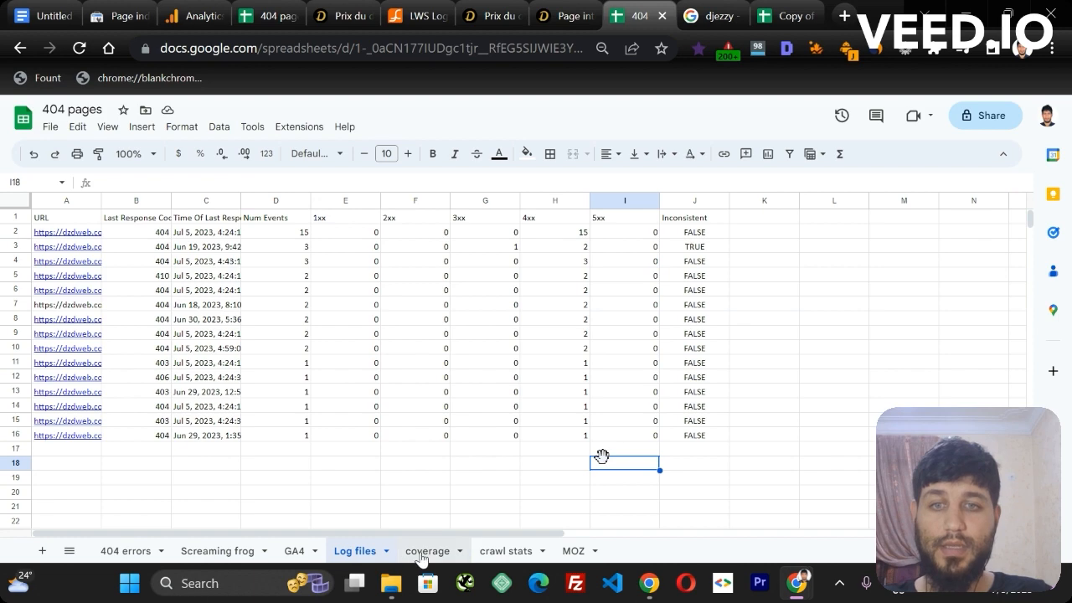
pyautogui.click(422, 551)
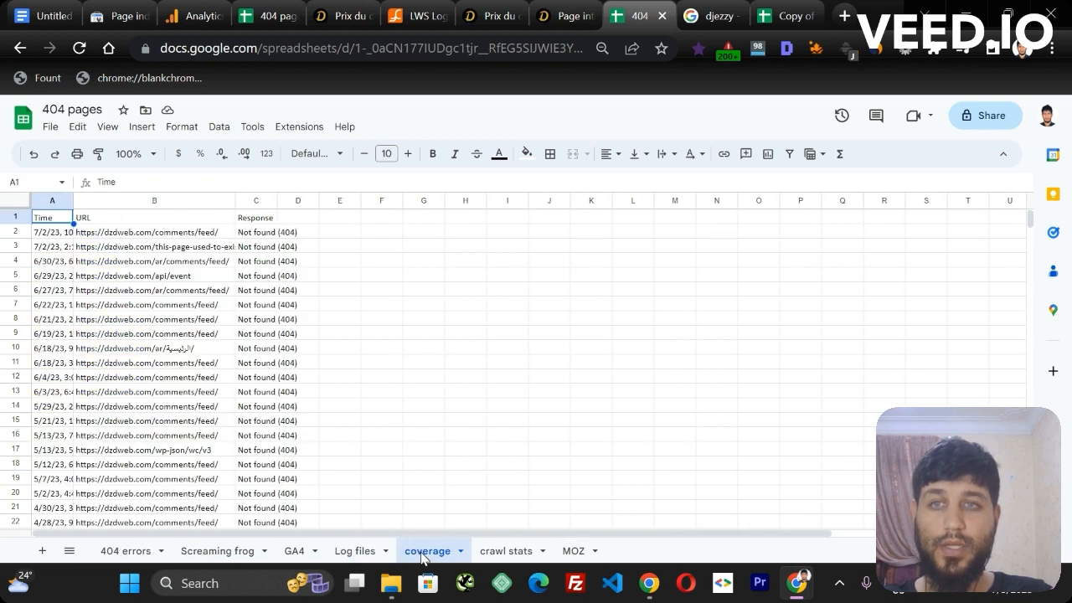
pyautogui.click(504, 554)
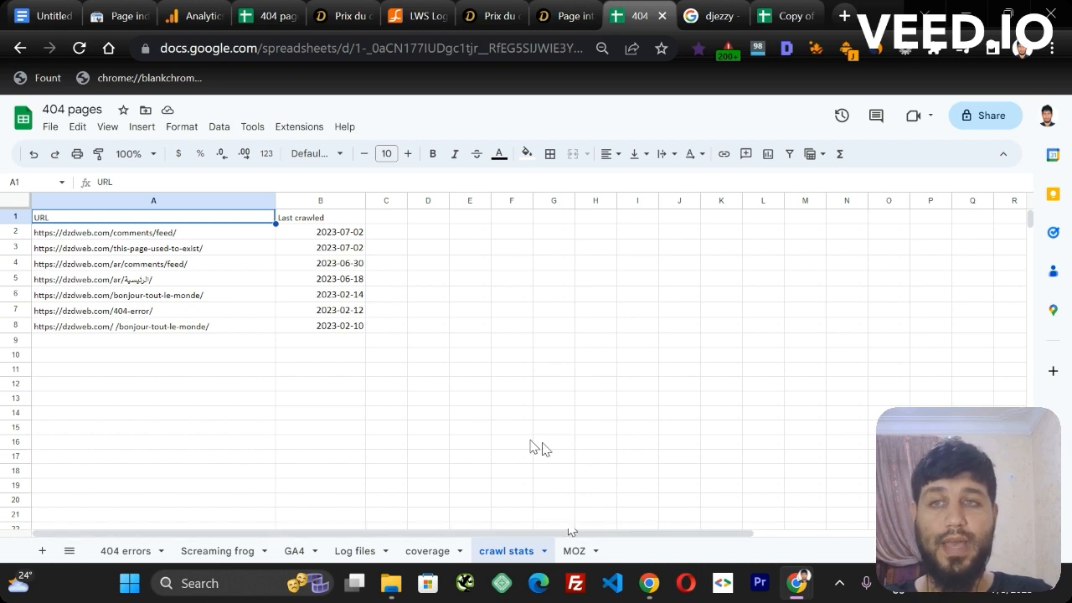
pyautogui.click(574, 550)
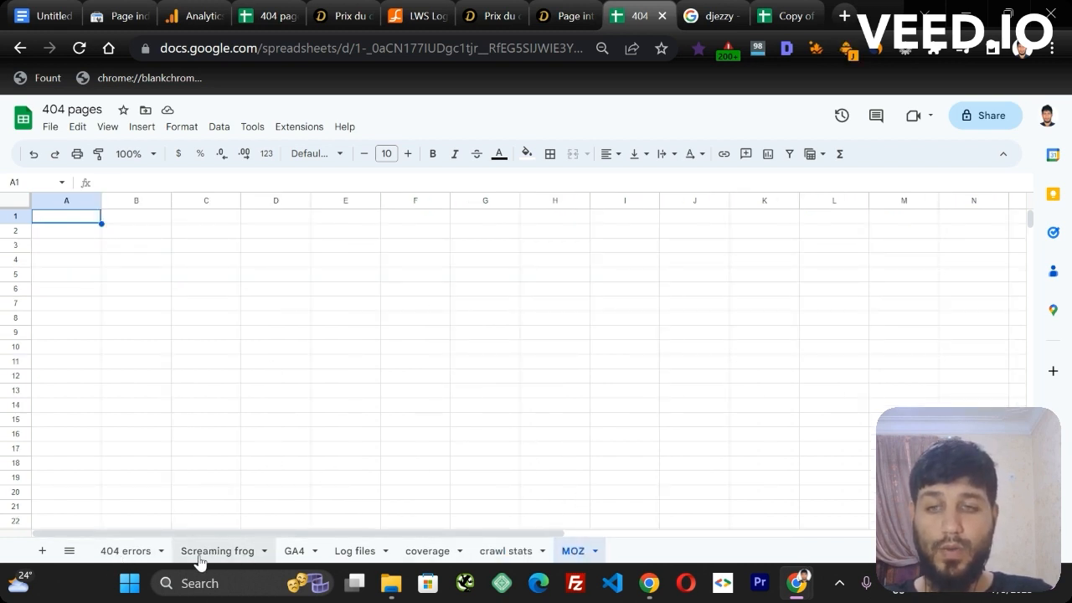
# Enter the headers "Address" in A1 and "Status code" in B1 of the 404 errors sheet.
pyautogui.click(109, 551)
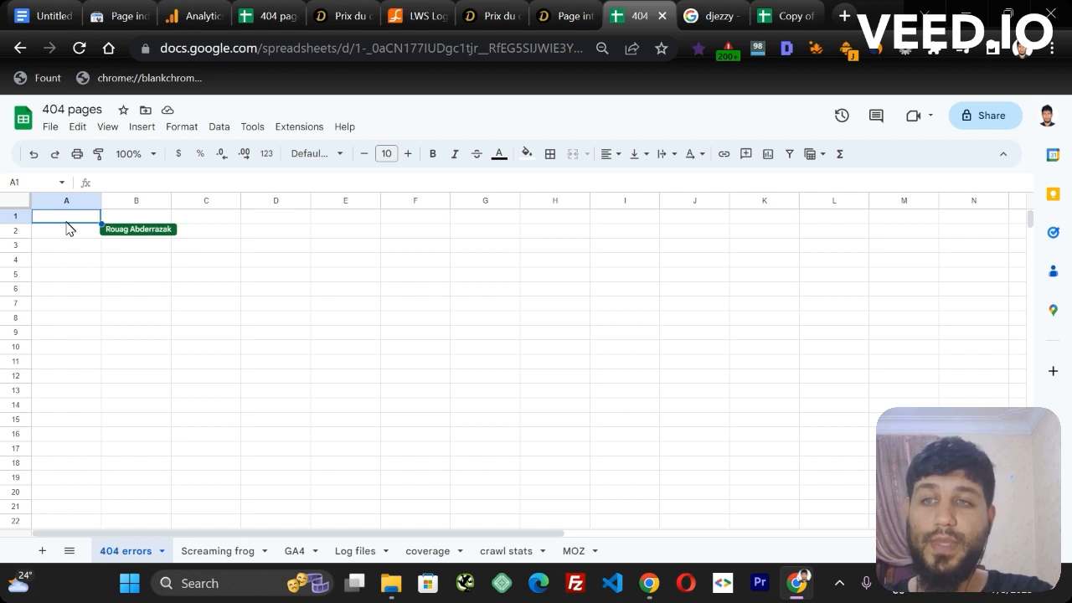
pyautogui.write('Add')
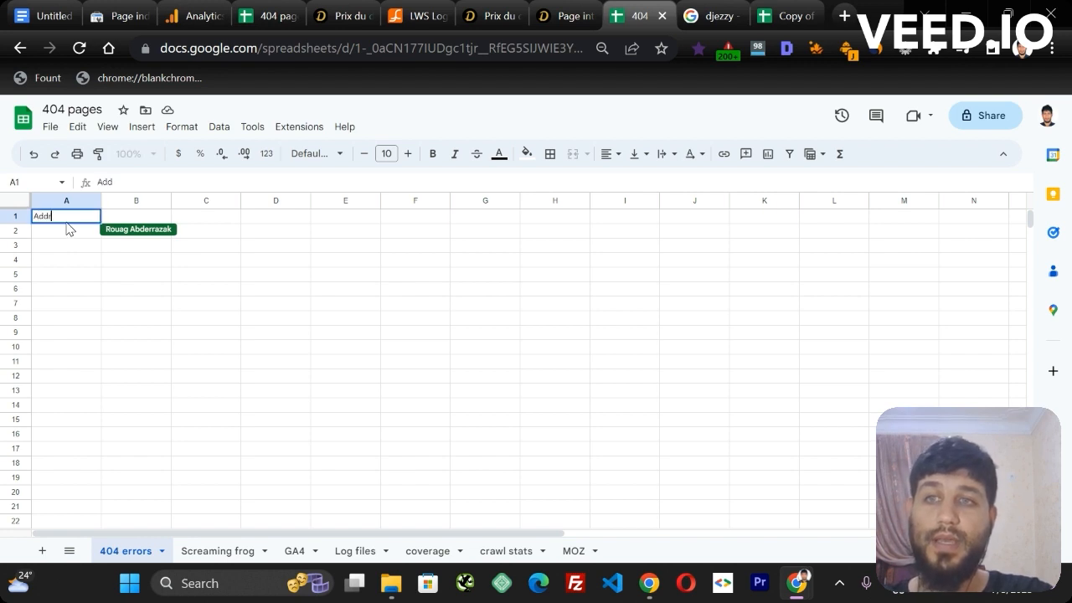
pyautogui.write('ress')
pyautogui.press('Tab')
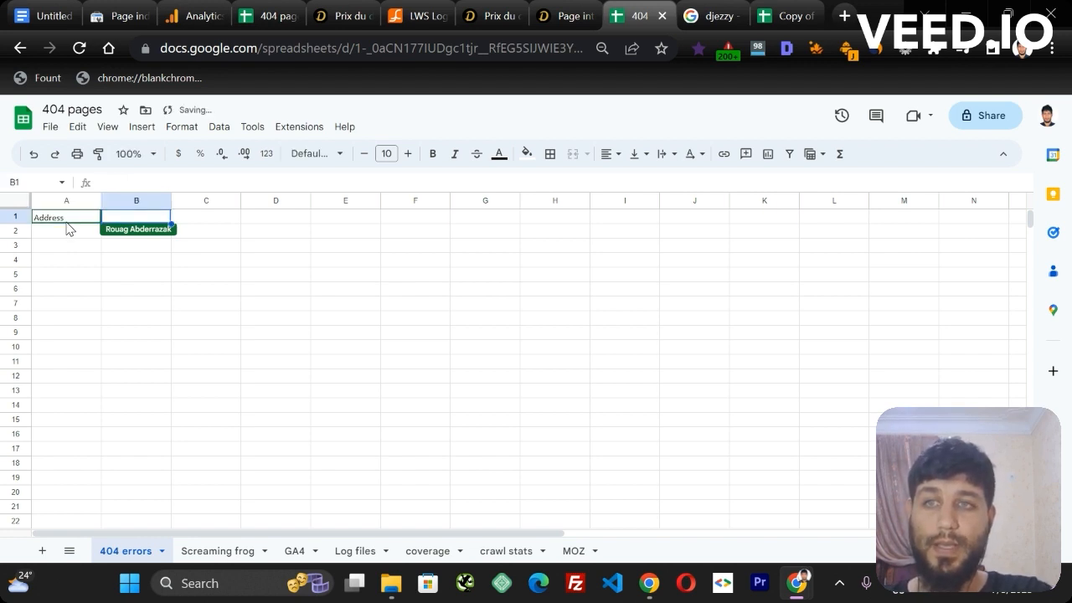
pyautogui.write('Status code')
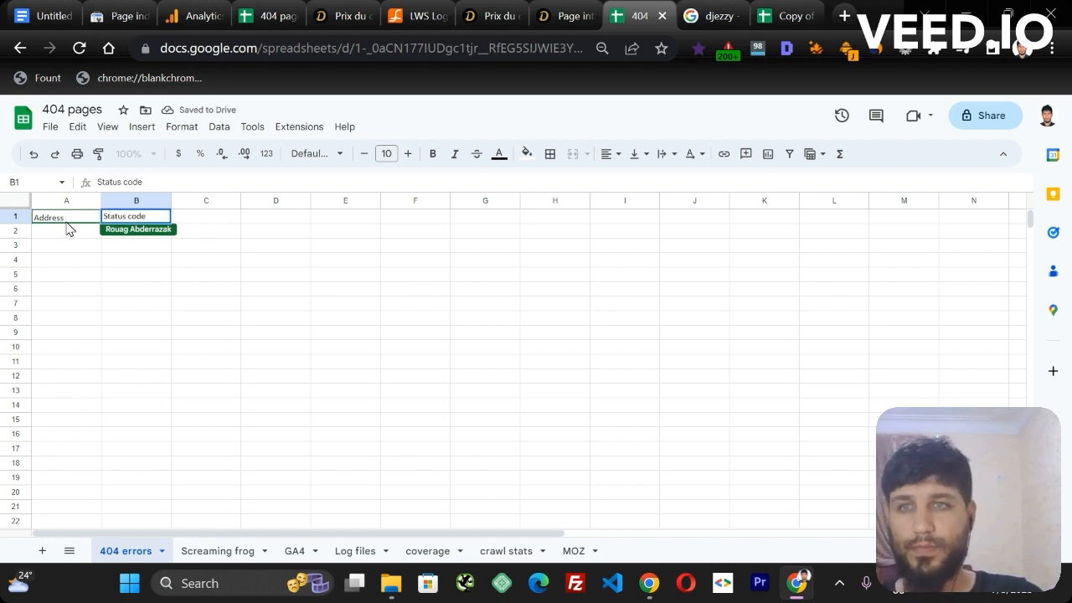
# Increase the font size of the whole 404 errors sheet to 12.
pyautogui.hotkey('ctrl', 'a')
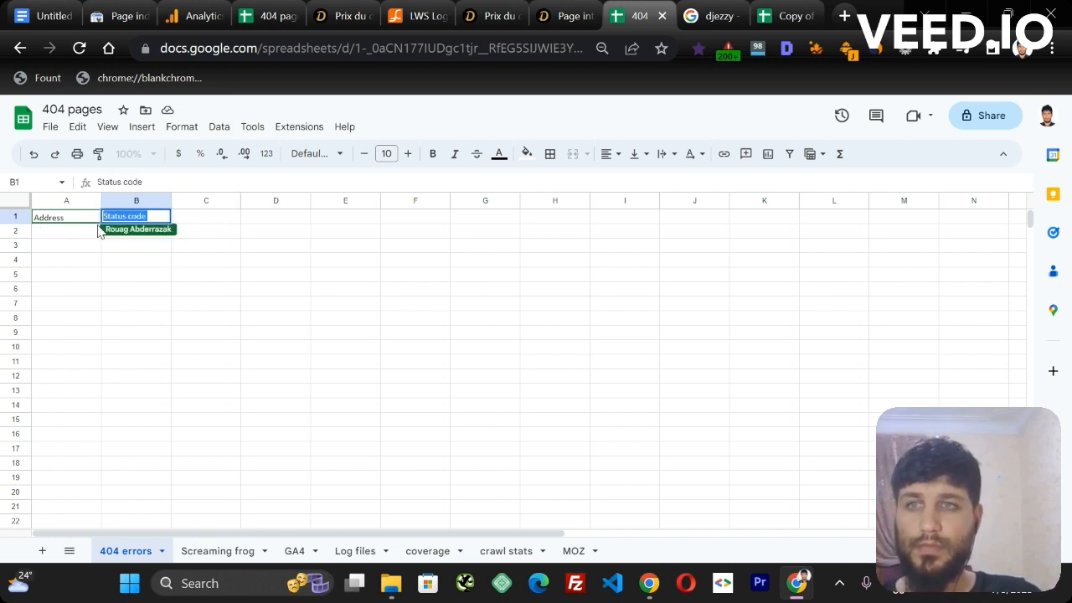
pyautogui.click(181, 278)
pyautogui.hotkey('ctrl', 'a')
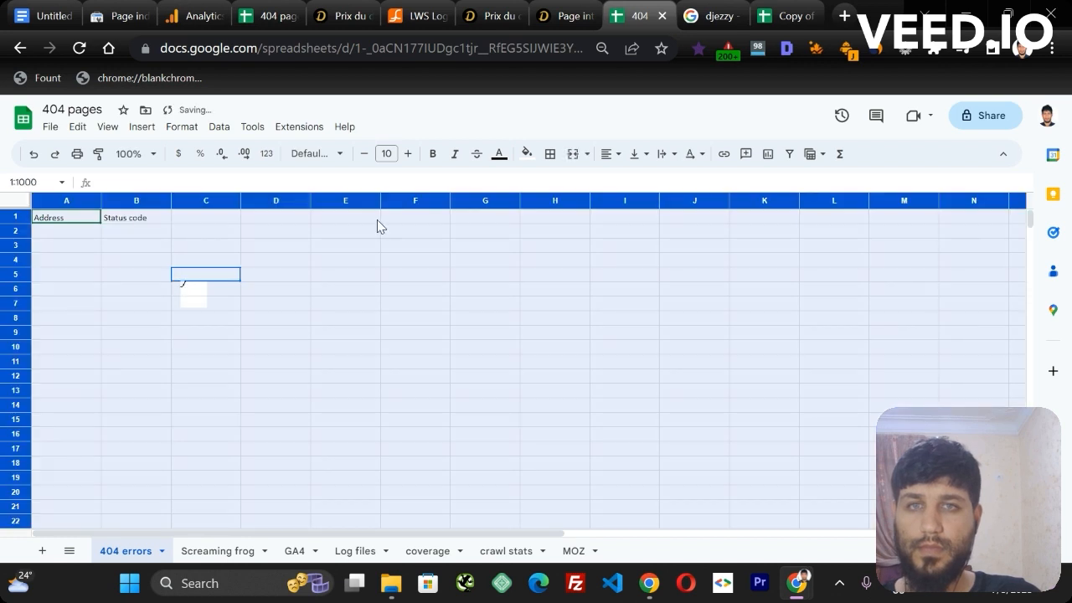
pyautogui.click(408, 156)
pyautogui.click(408, 156)
# Add the headers "internal links", "external links" and "events" in cells C1 to E1.
pyautogui.click(186, 221)
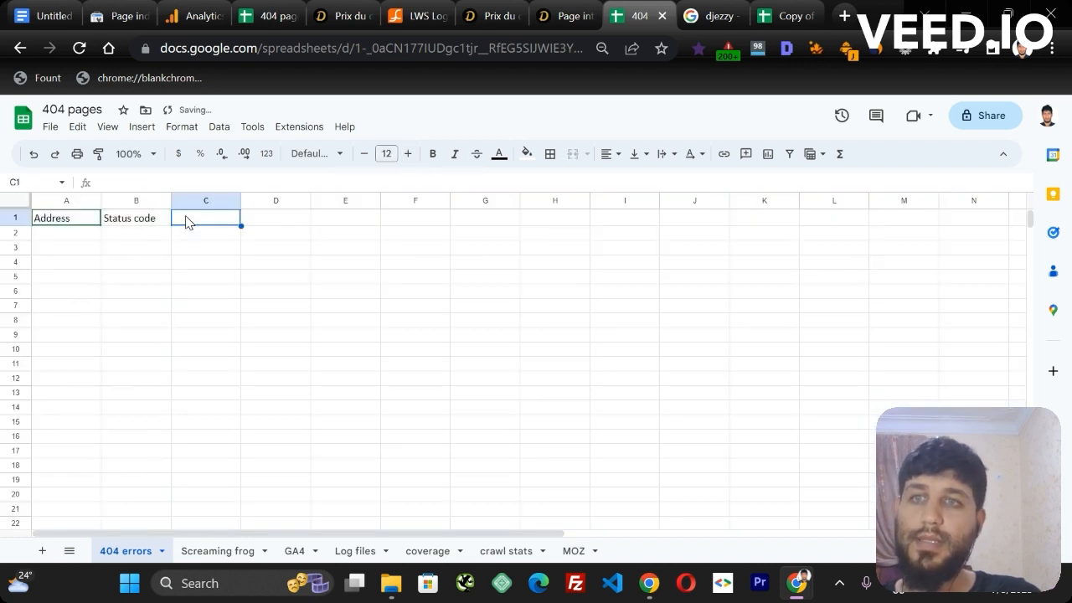
pyautogui.write('i')
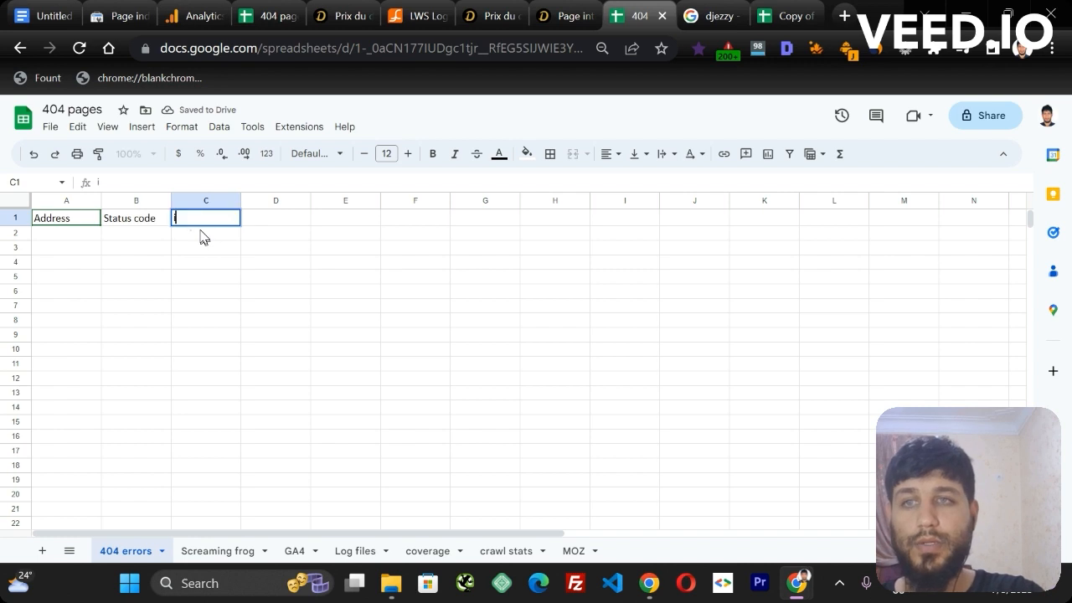
pyautogui.write('nternal link')
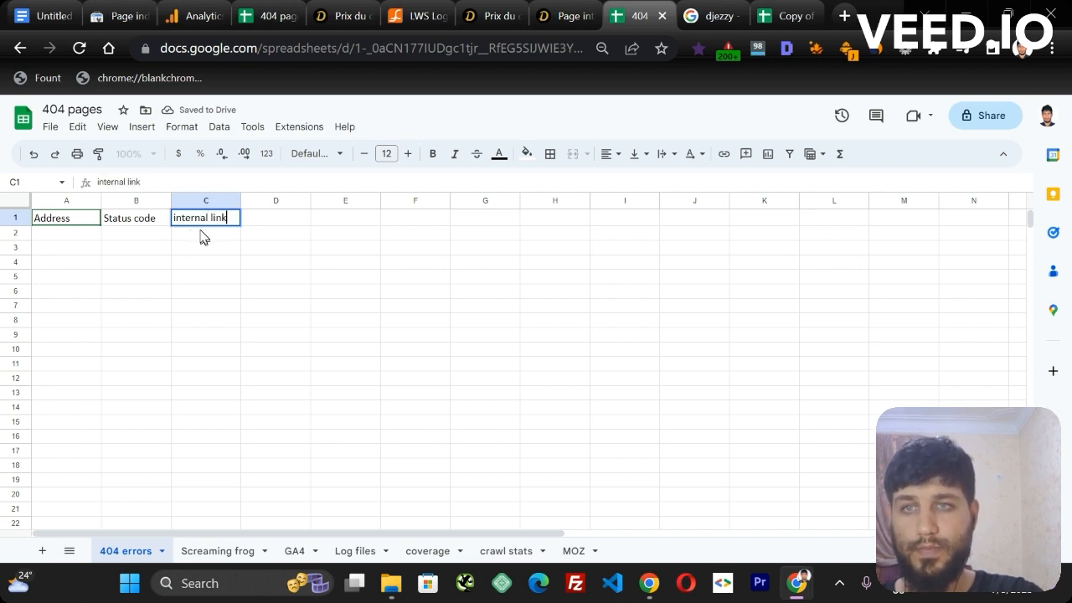
pyautogui.write('s')
pyautogui.click(294, 219)
pyautogui.write('ex')
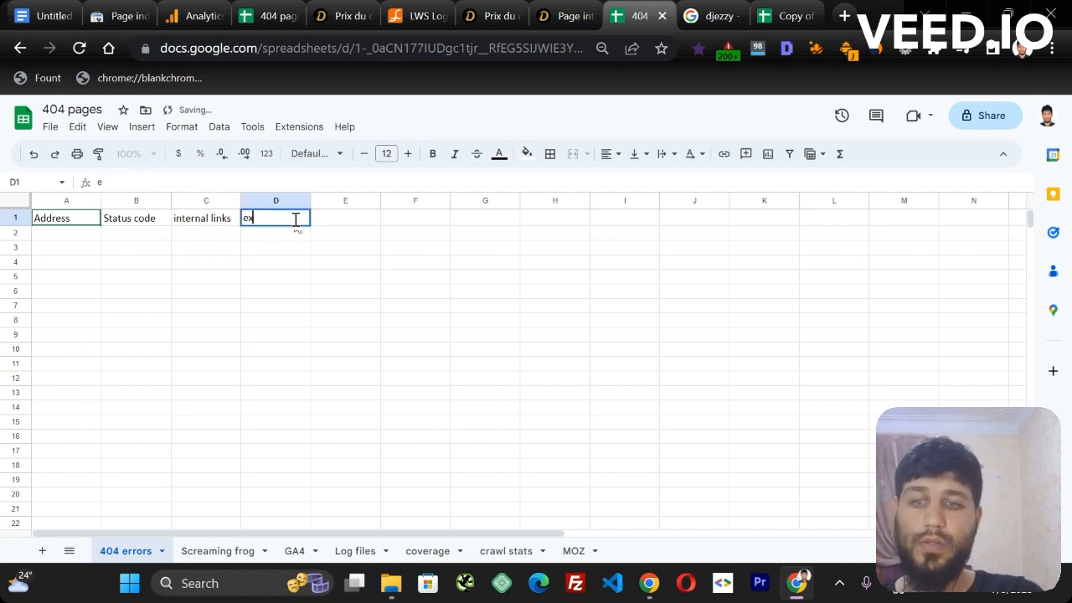
pyautogui.write('ternal li')
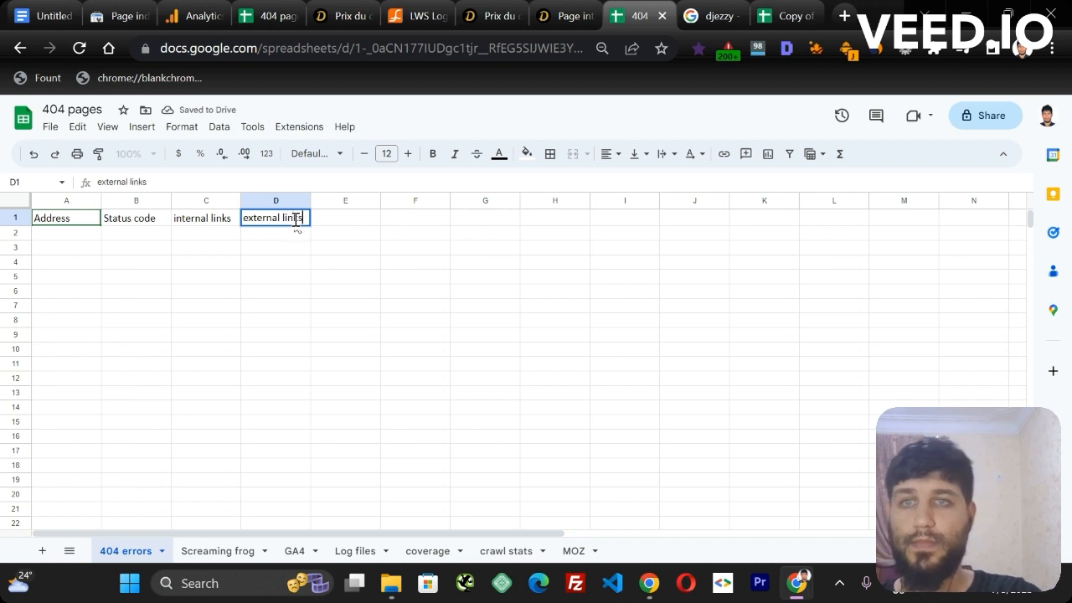
pyautogui.write('nks')
pyautogui.click(337, 223)
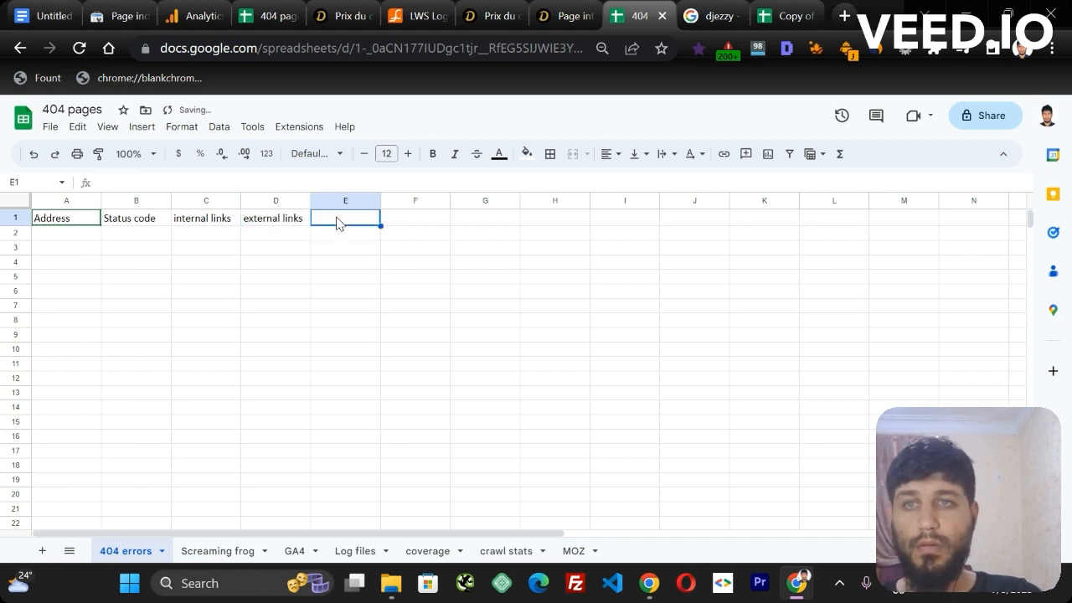
pyautogui.write('events')
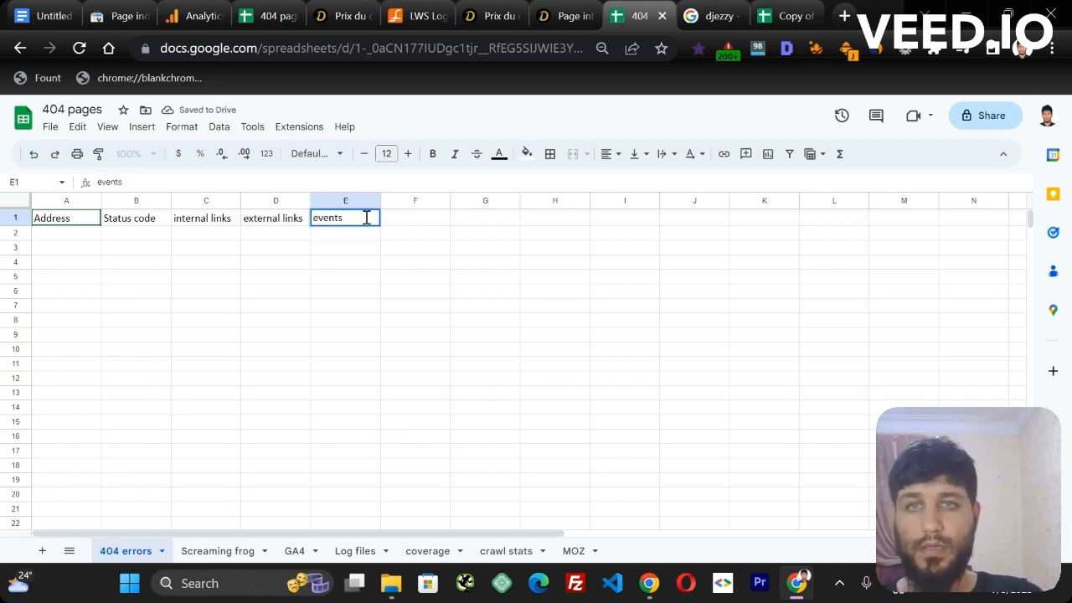
pyautogui.click(433, 225)
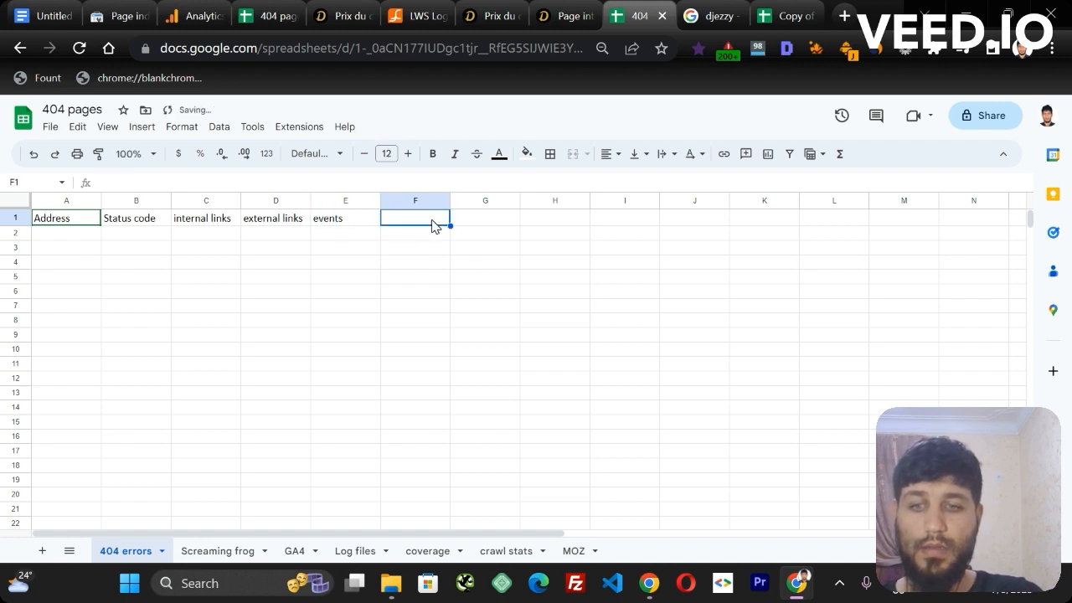
pyautogui.write('bots')
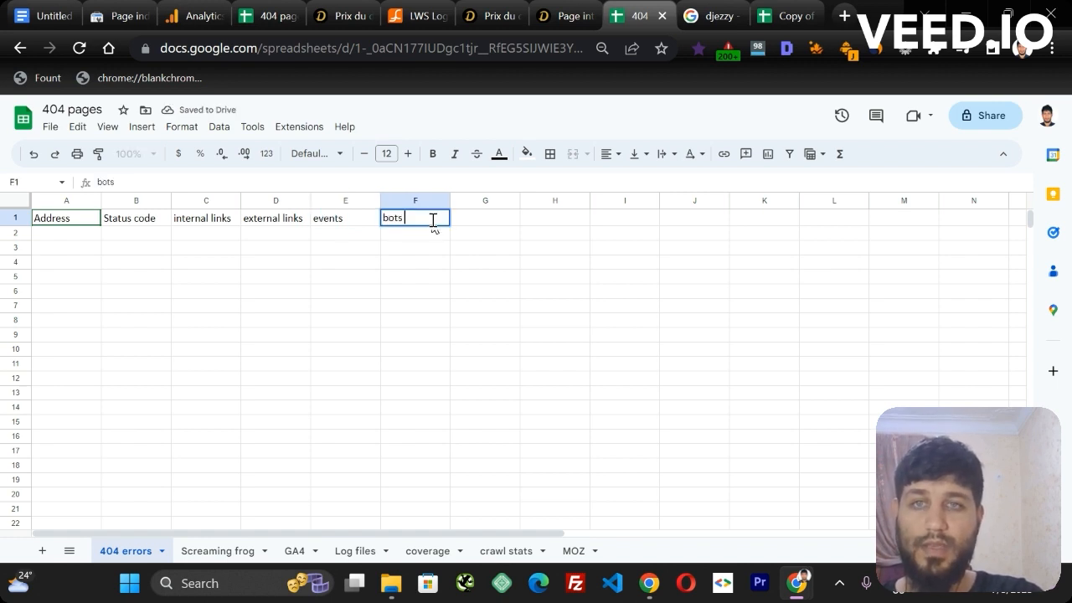
pyautogui.write(' event')
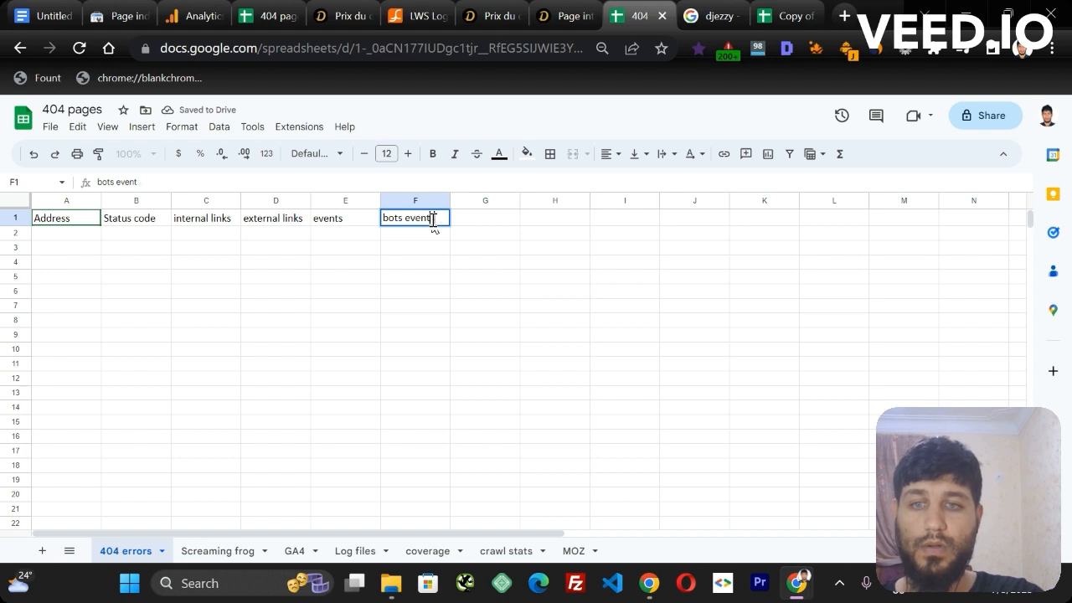
pyautogui.press('BackSpace')
pyautogui.press('BackSpace')
pyautogui.press('BackSpace')
pyautogui.press('BackSpace')
pyautogui.press('BackSpace')
pyautogui.press('BackSpace')
pyautogui.press('BackSpace')
pyautogui.press('BackSpace')
pyautogui.press('BackSpace')
pyautogui.press('BackSpace')
# Enter "crawls" as the header in F1.
pyautogui.write('crawls')
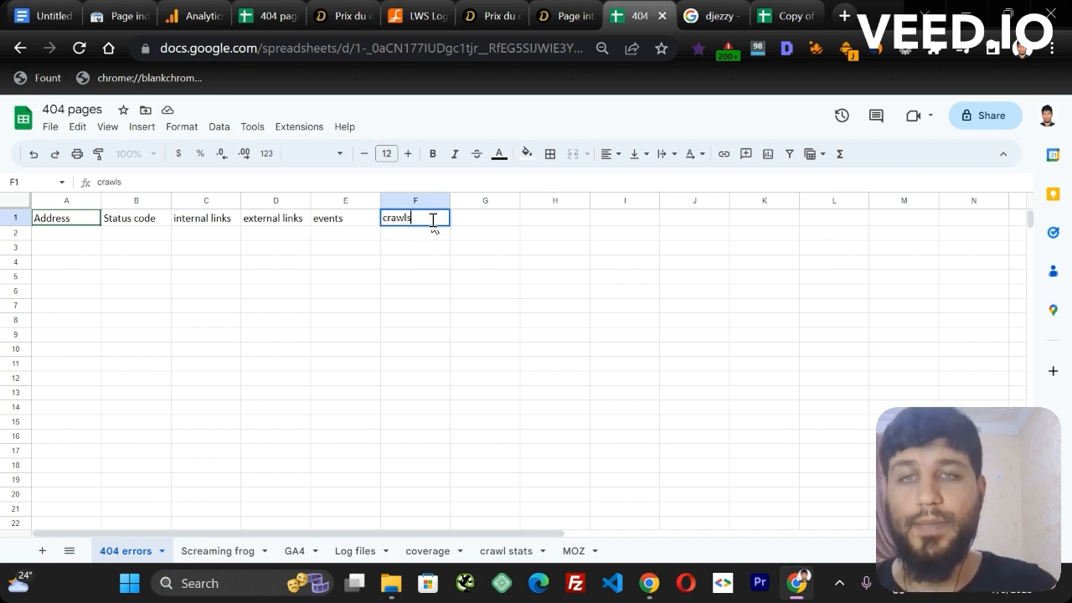
pyautogui.press('Return')
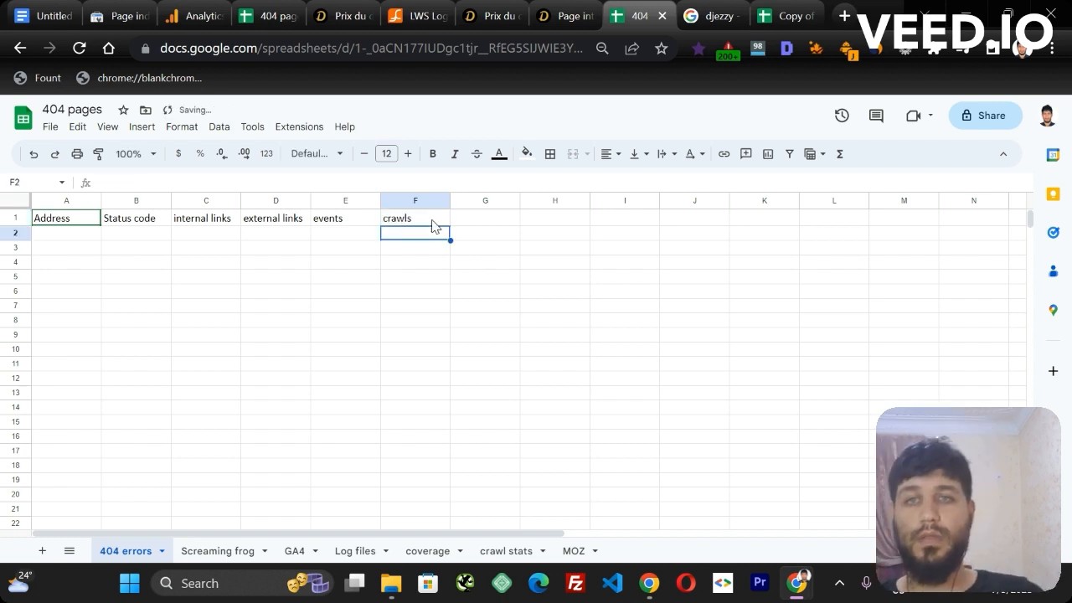
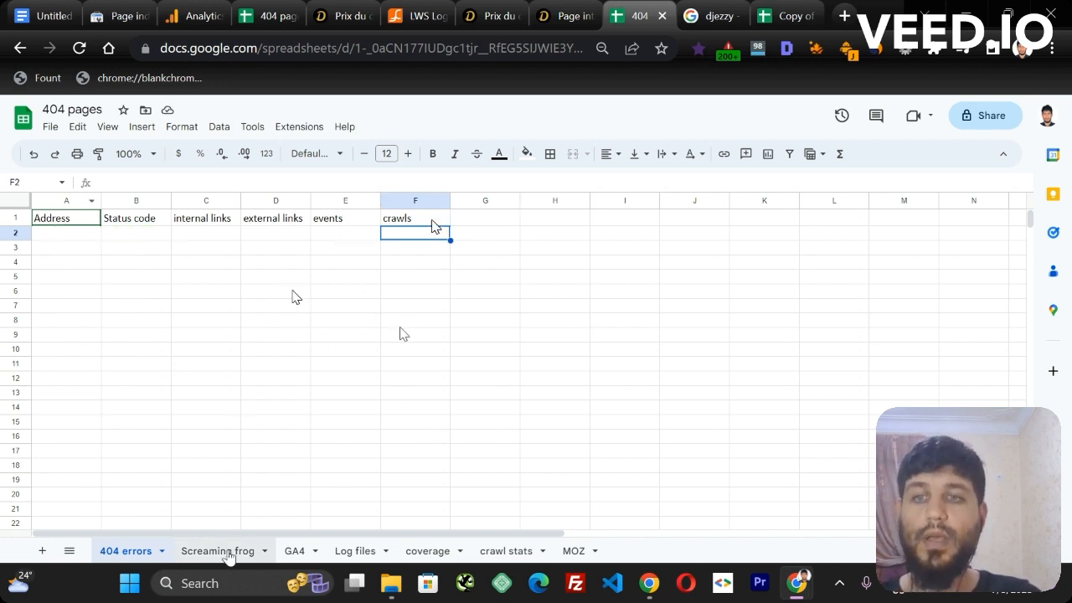
# Copy the addresses in A2:A8 of the Screaming frog sheet to A2 of the 404 errors sheet, and widen column A to fit them.
pyautogui.click(220, 552)
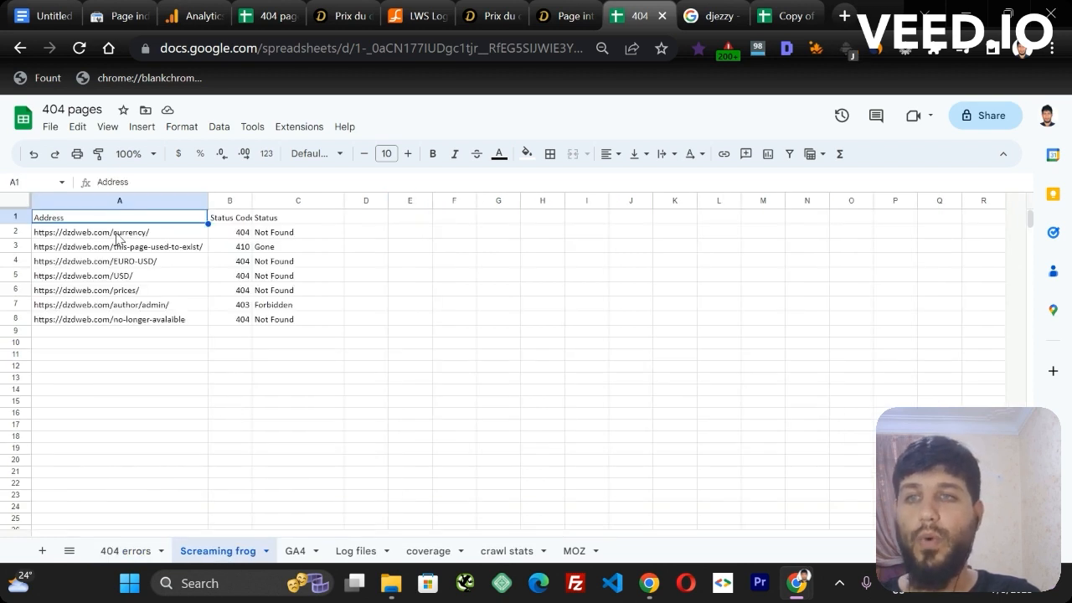
pyautogui.moveTo(115, 238); pyautogui.dragTo(143, 325)
pyautogui.hotkey('ctrl', 'c')
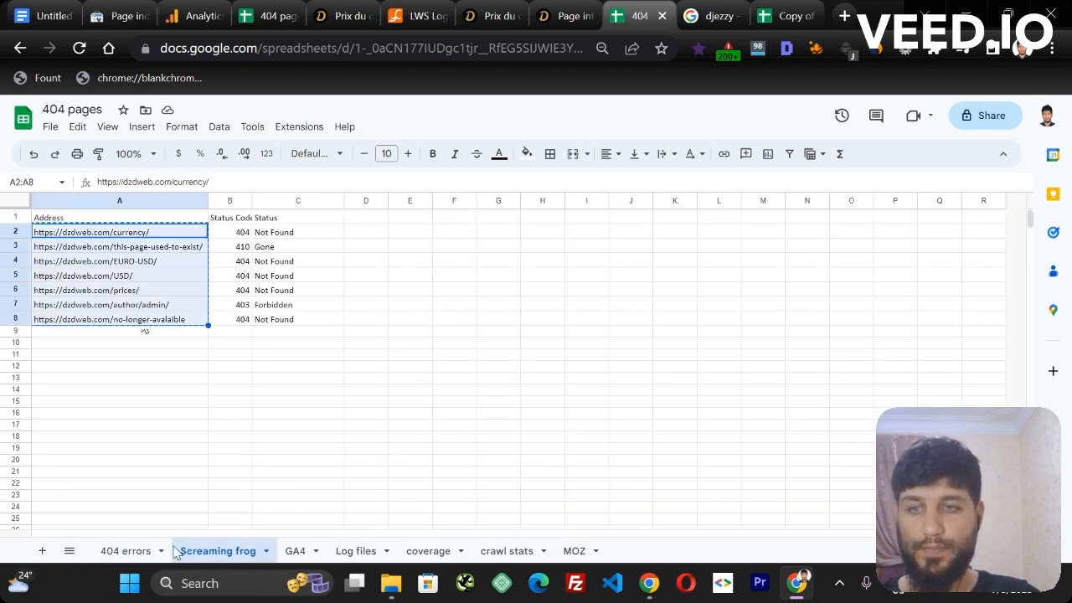
pyautogui.click(126, 551)
pyautogui.click(72, 239)
pyautogui.hotkey('ctrl', 'v')
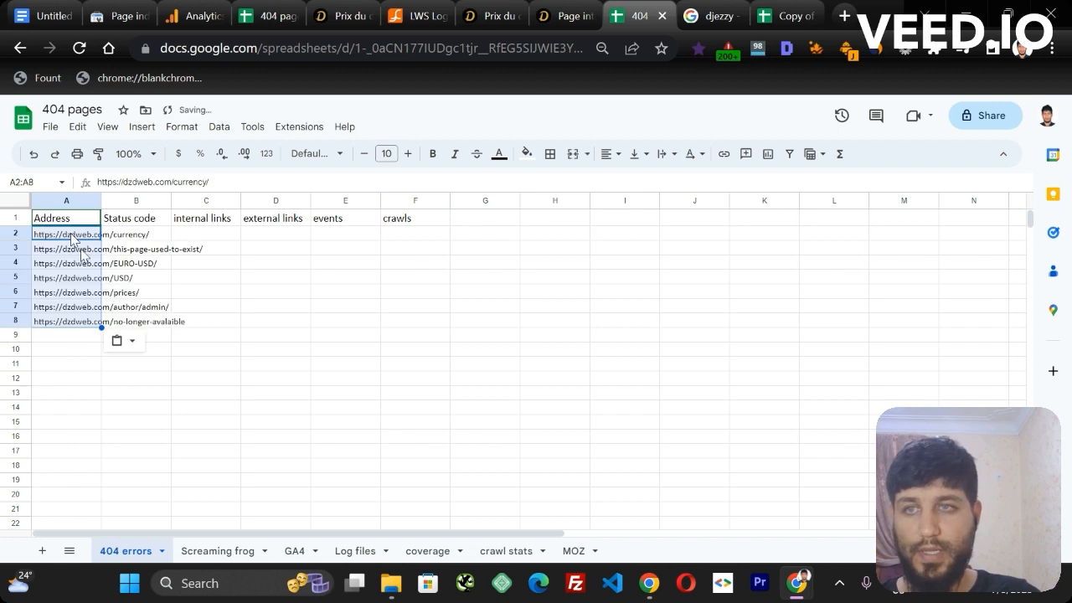
pyautogui.moveTo(101, 201); pyautogui.dragTo(226, 201)
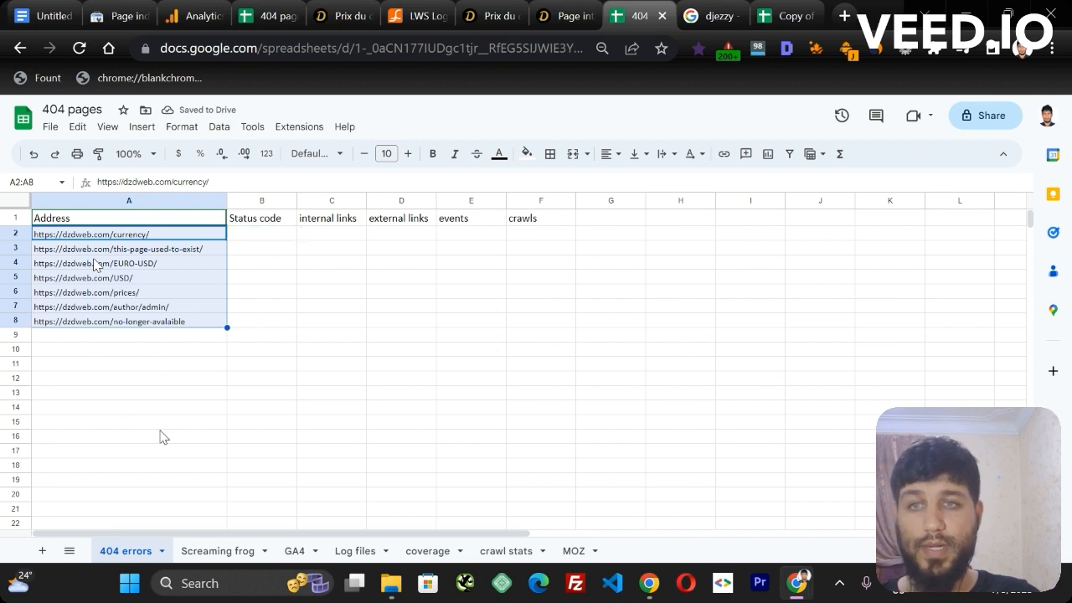
# In the GA4 sheet, insert an empty column to the right of the landing page and query string column.
pyautogui.click(294, 551)
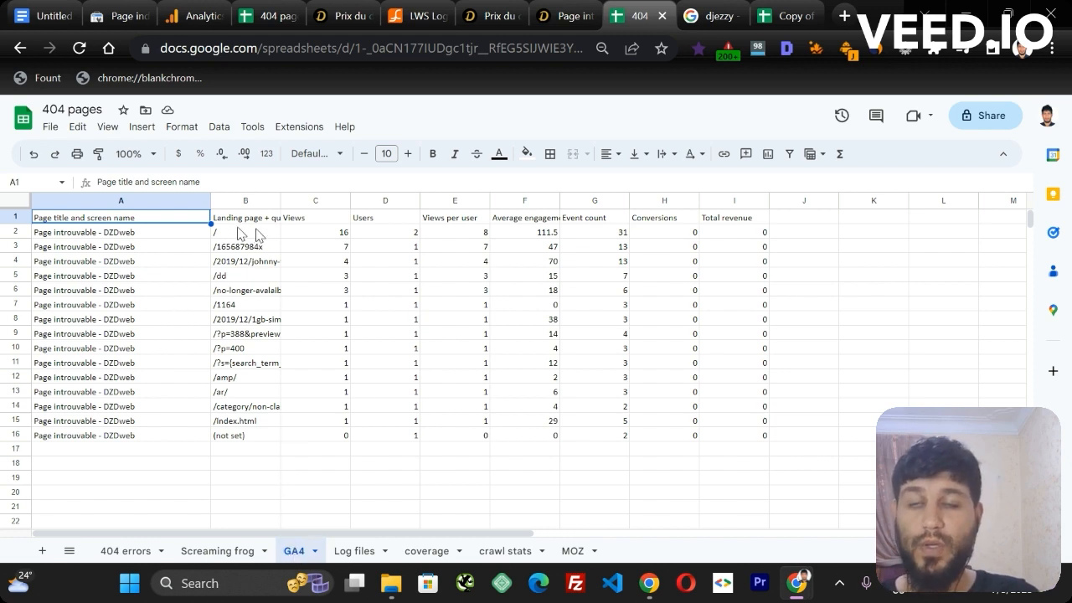
pyautogui.click(252, 203)
pyautogui.rightClick(249, 205)
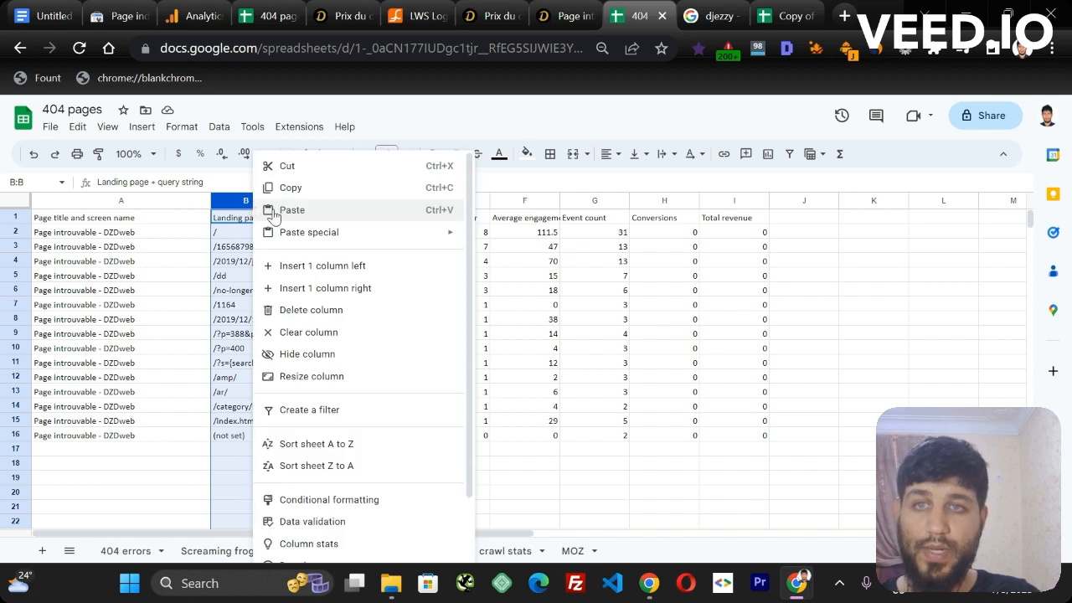
pyautogui.click(357, 291)
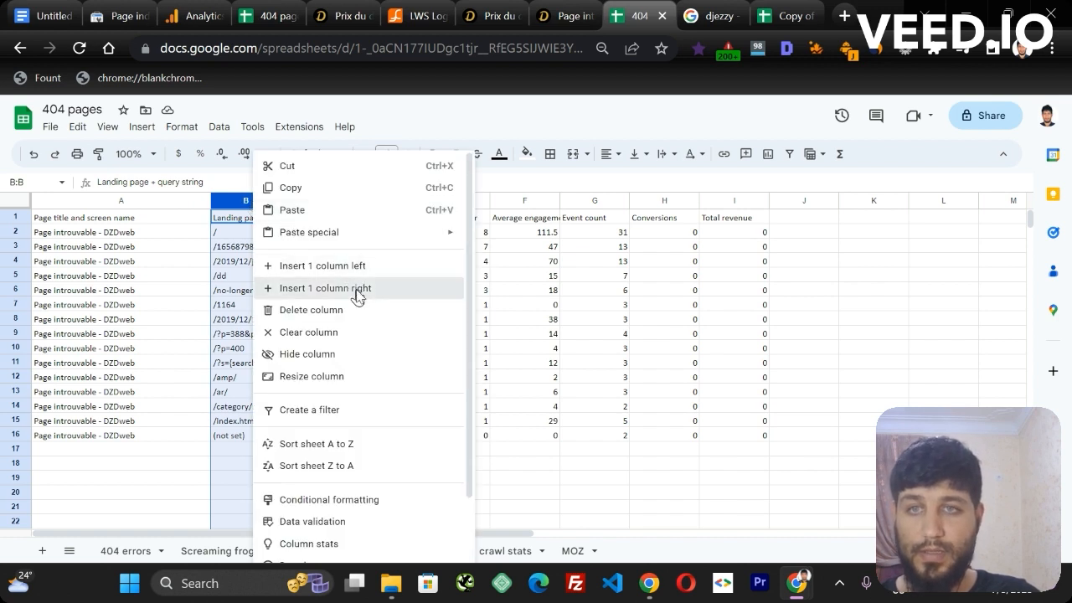
pyautogui.click(336, 219)
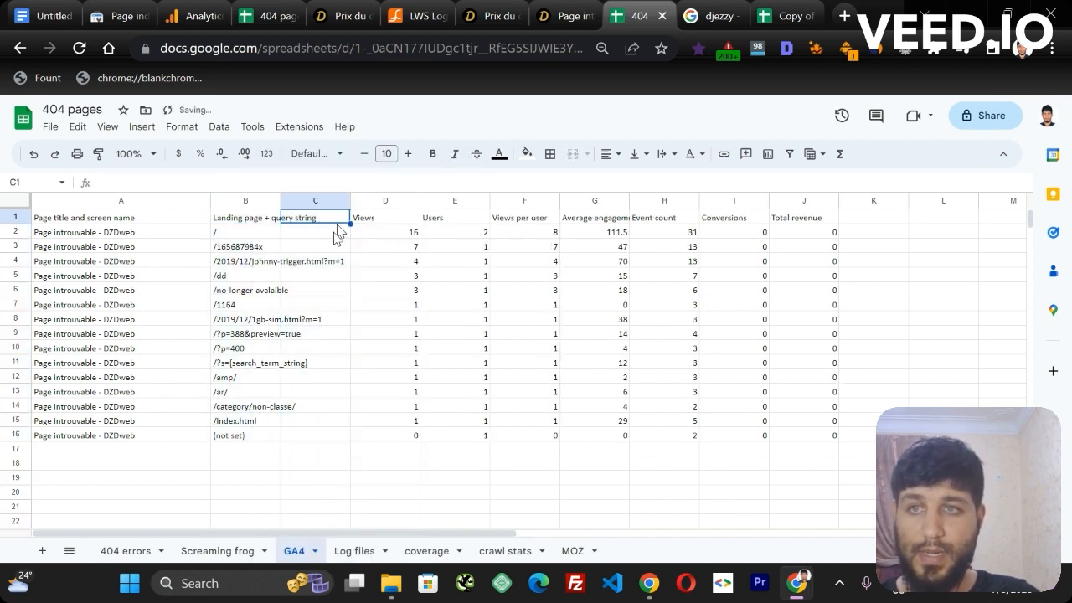
pyautogui.click(325, 235)
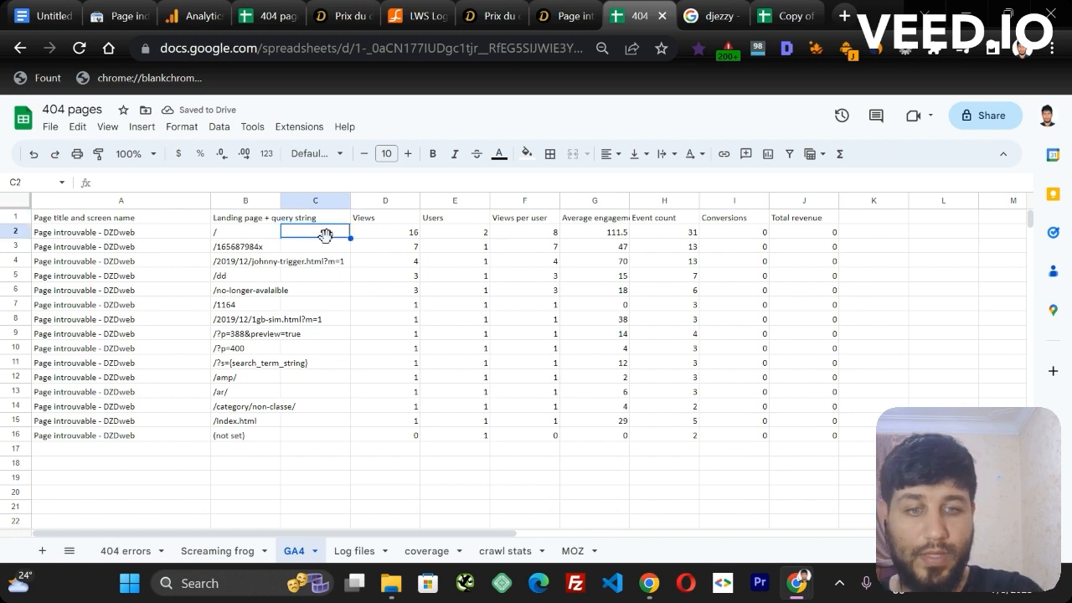
pyautogui.write('=con')
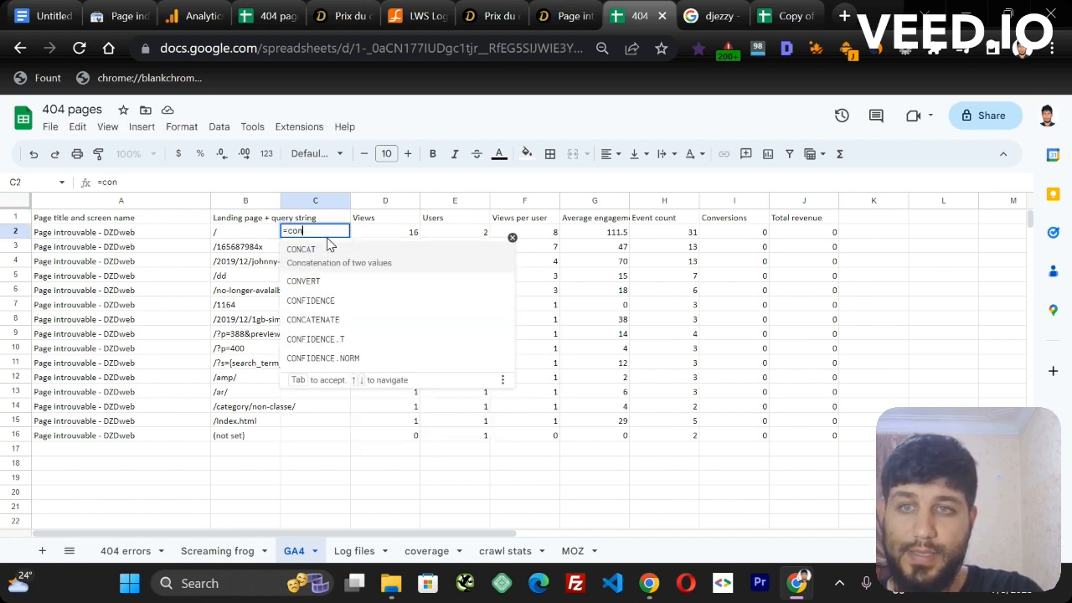
pyautogui.write('c')
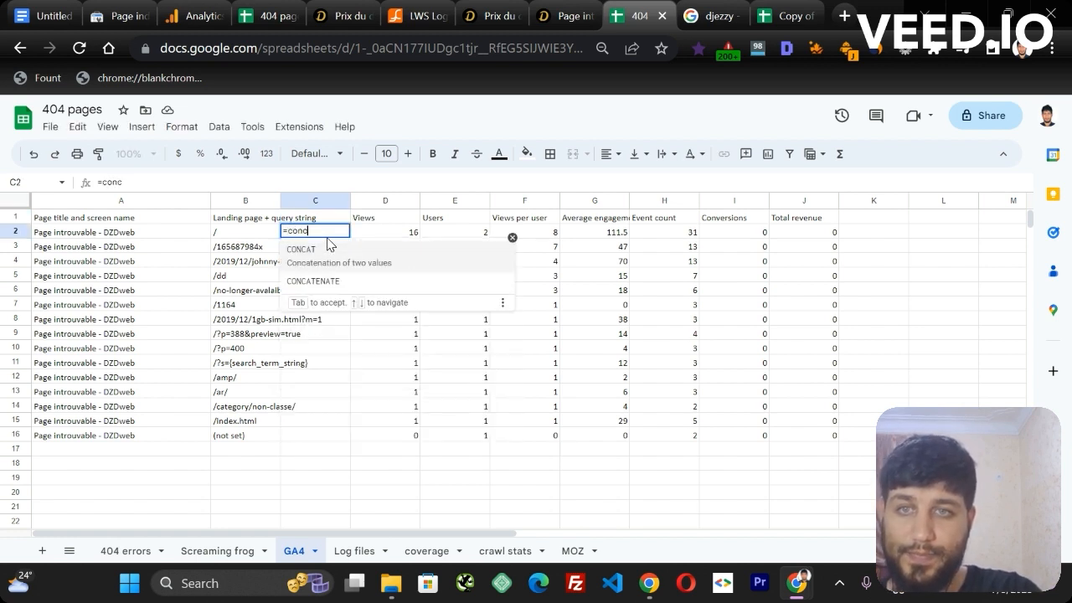
pyautogui.click(309, 288)
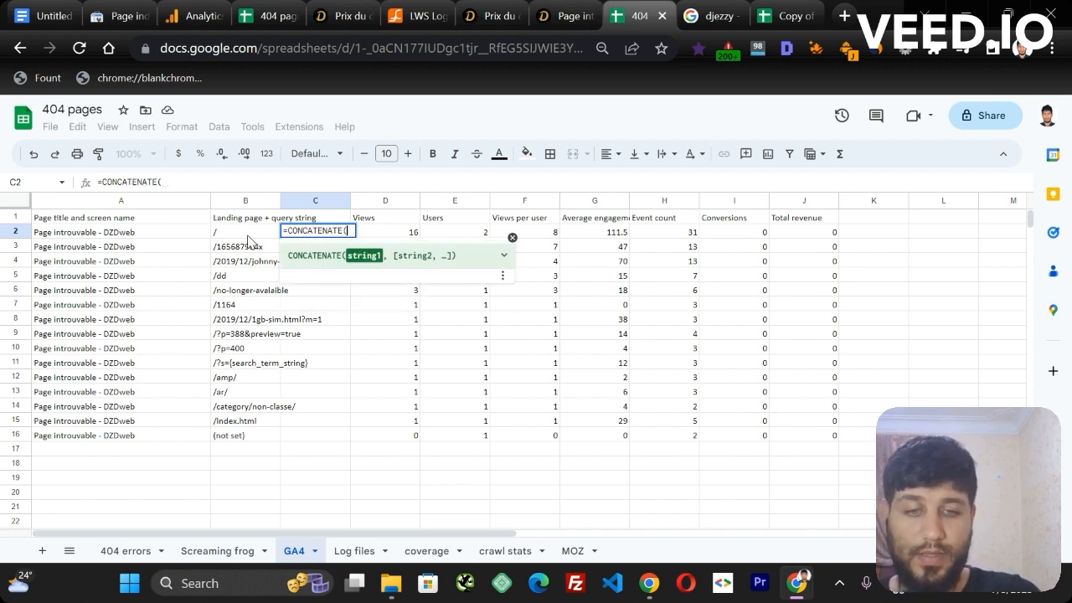
pyautogui.write('"https')
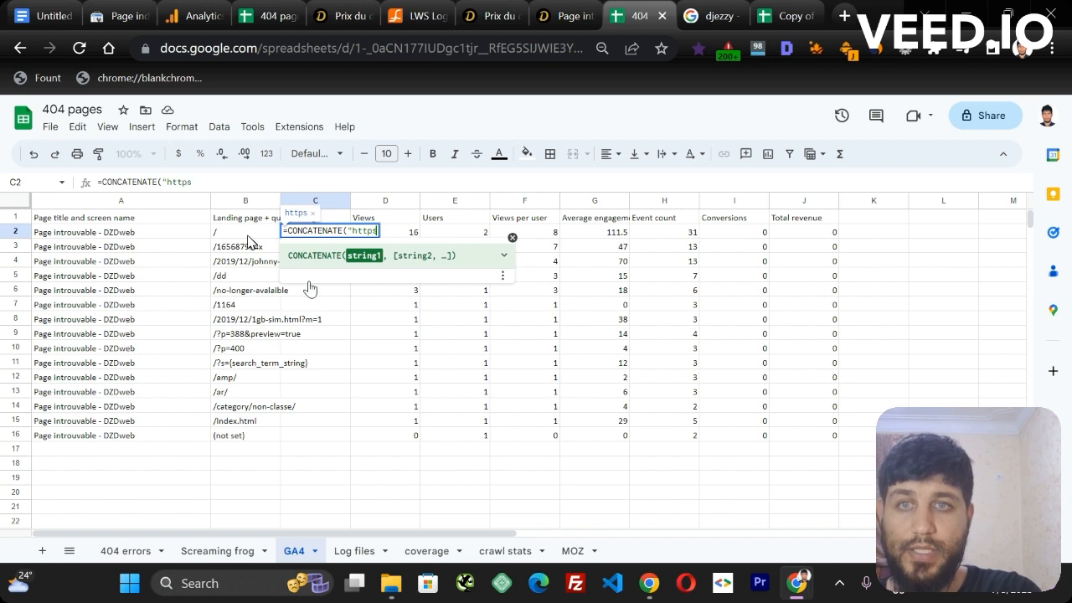
pyautogui.write('://dzdweb')
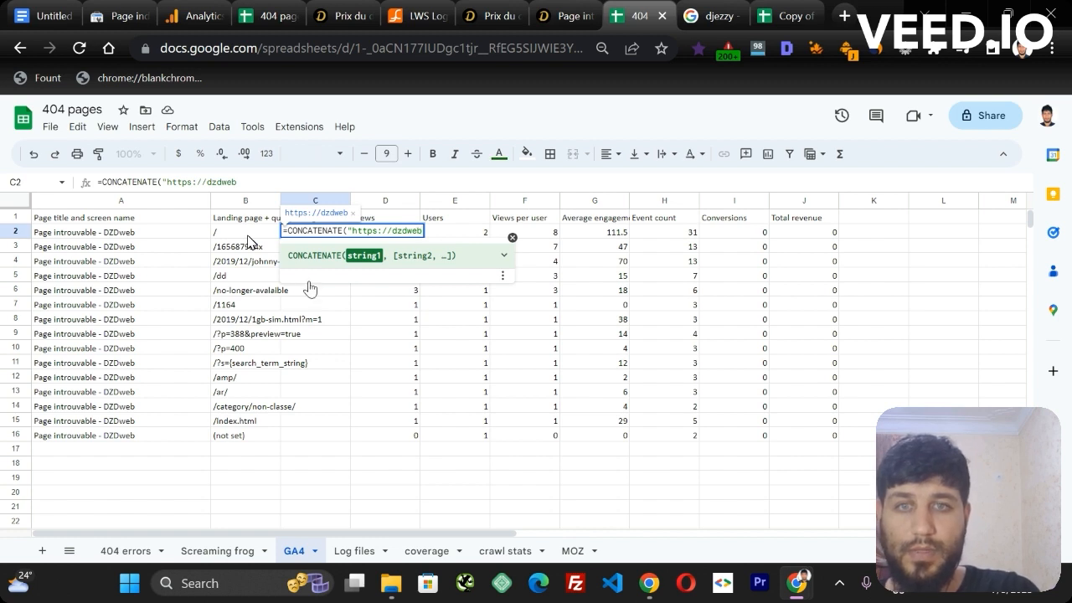
pyautogui.write('.')
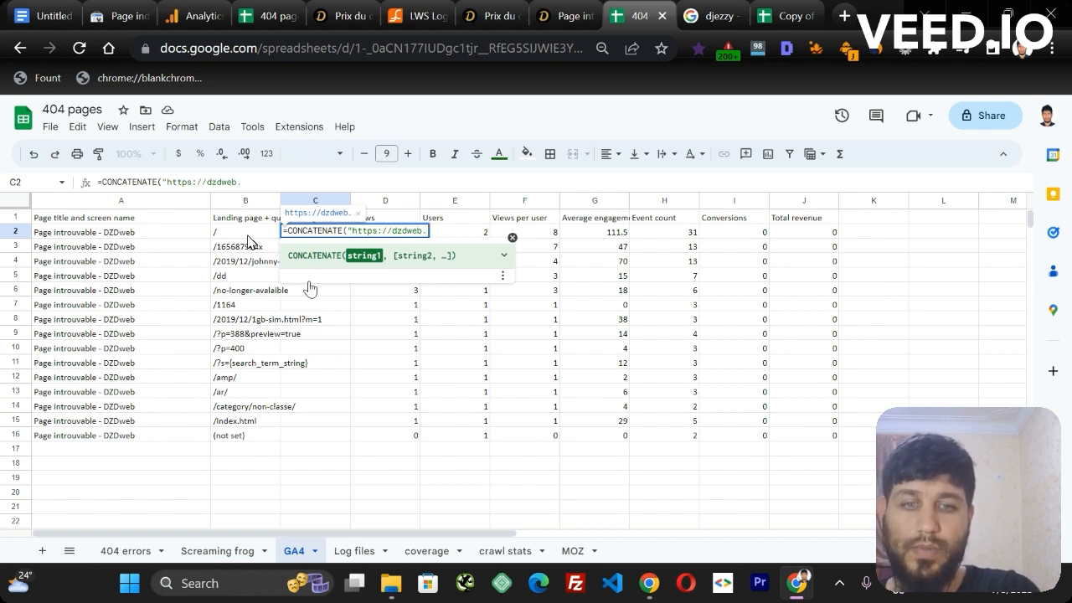
pyautogui.write('com')
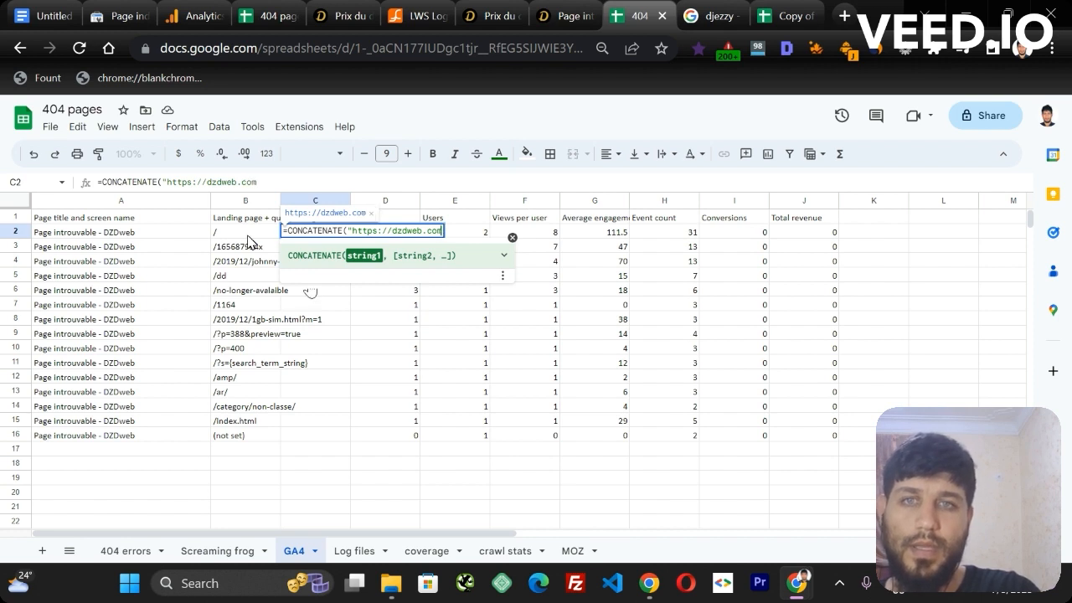
pyautogui.write('<')
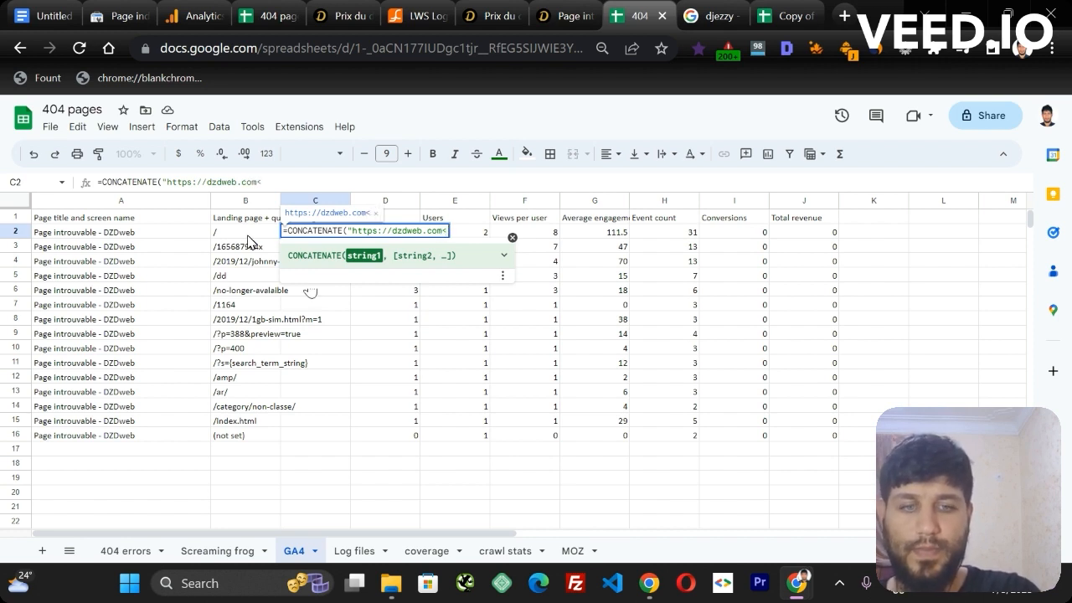
pyautogui.press('BackSpace')
pyautogui.write(',')
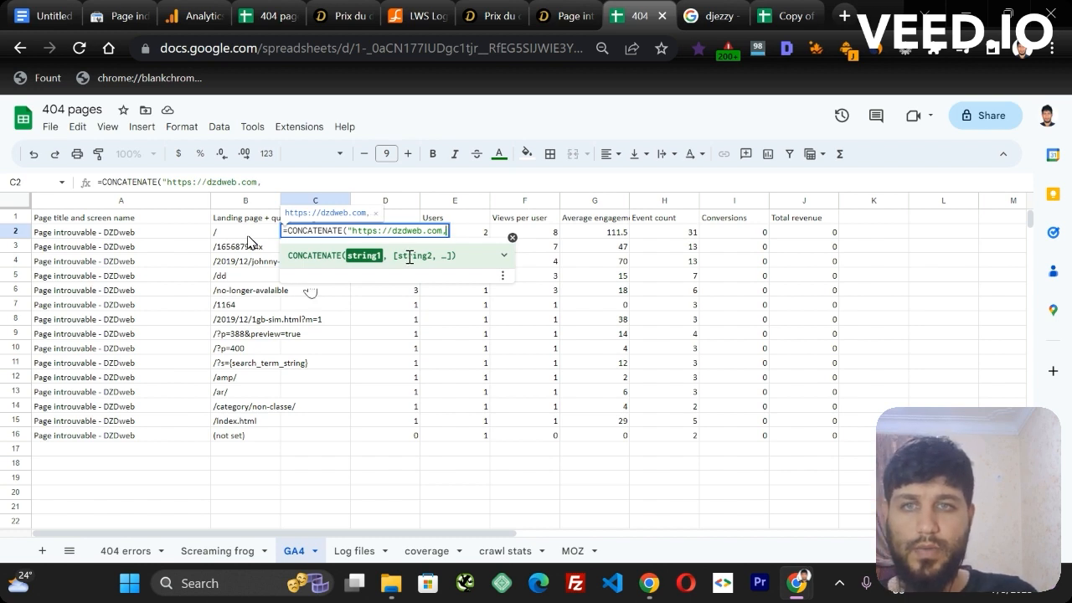
pyautogui.press('BackSpace')
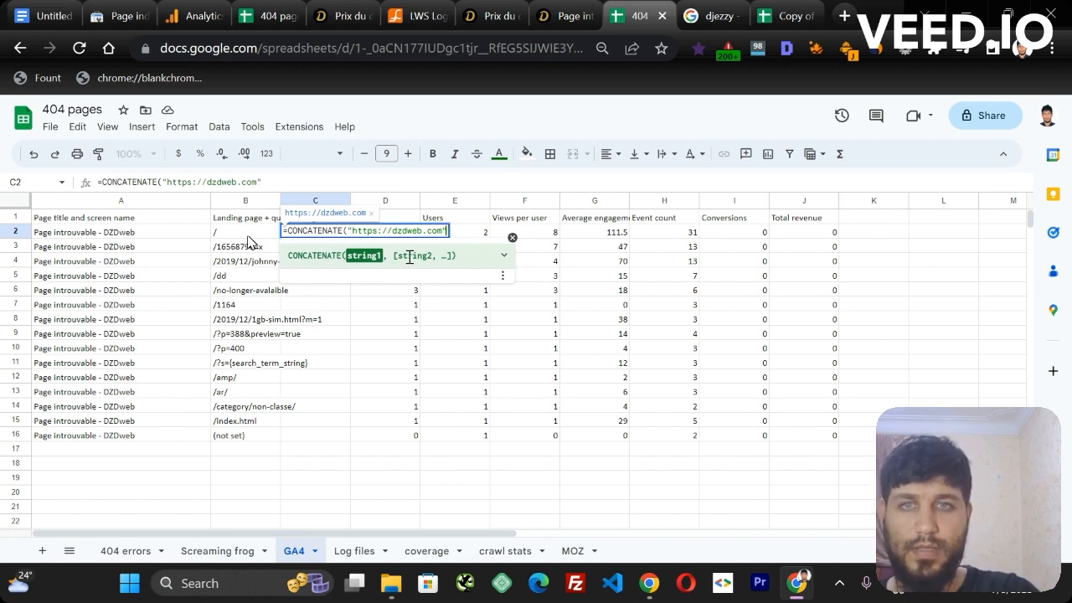
pyautogui.write(',')
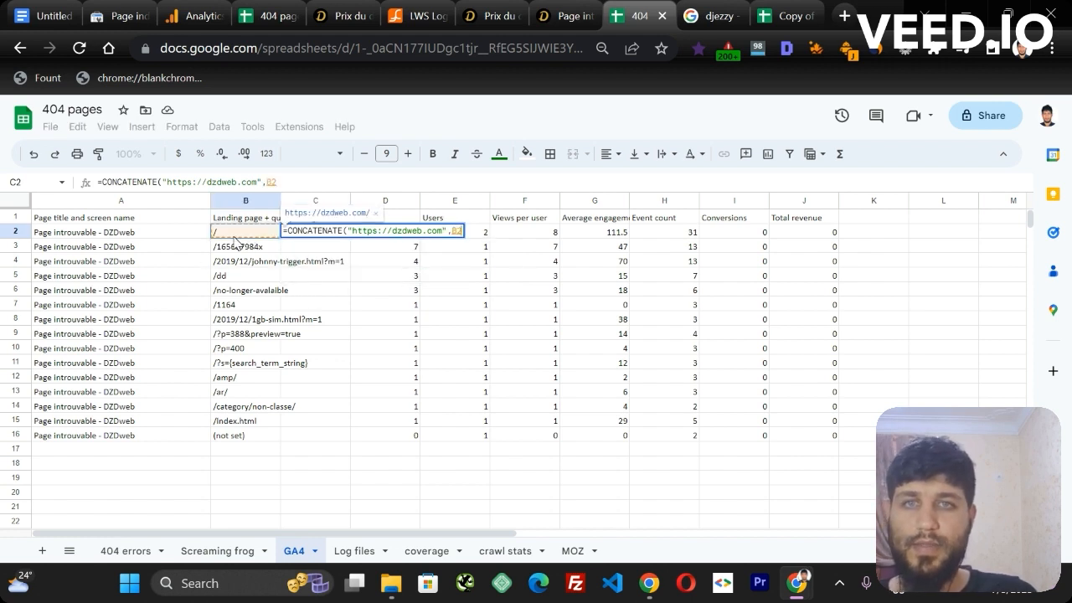
pyautogui.write(')')
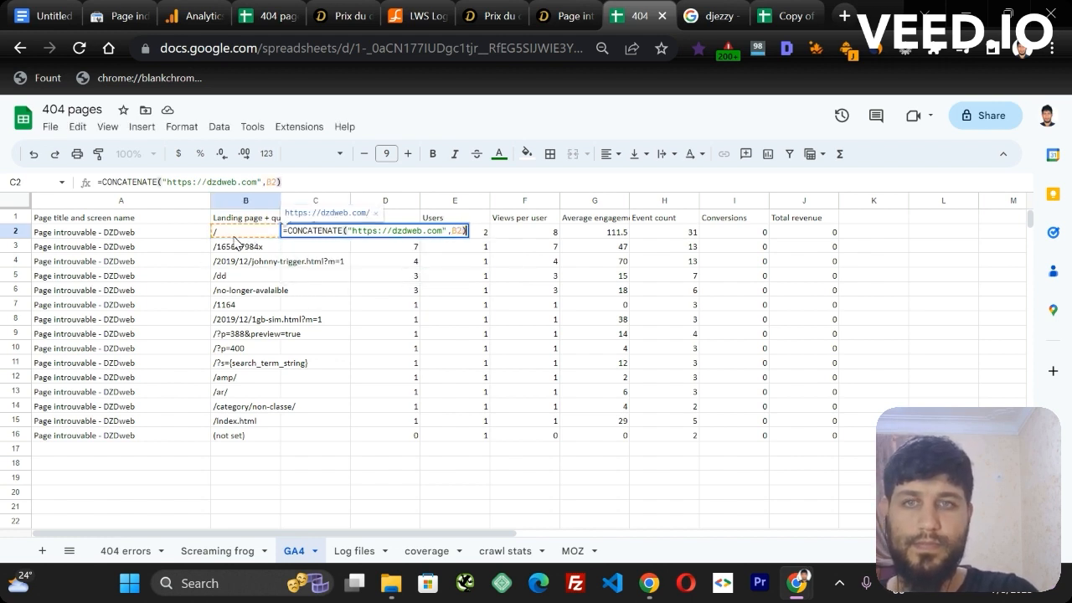
pyautogui.press('Return')
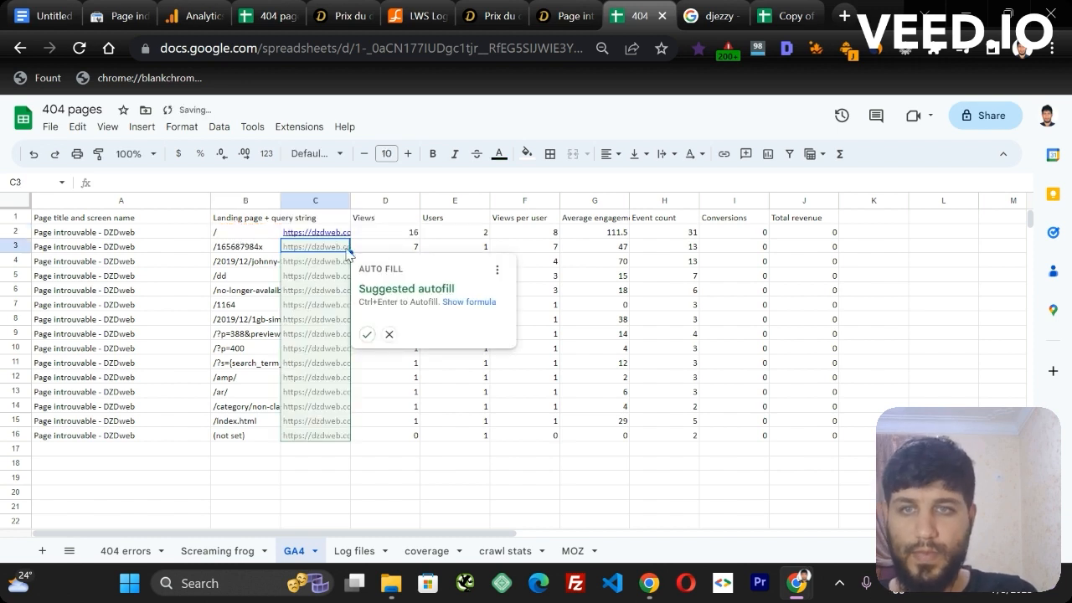
# Autofill the URL formula down to C16 and widen column C to fit the full addresses.
pyautogui.click(367, 335)
pyautogui.moveTo(351, 201); pyautogui.dragTo(510, 201)
# Copy the URLs in C2:C15 of the GA4 sheet to A9 of the 404 errors sheet as values only.
pyautogui.moveTo(421, 233); pyautogui.dragTo(419, 427)
pyautogui.hotkey('ctrl', 'c')
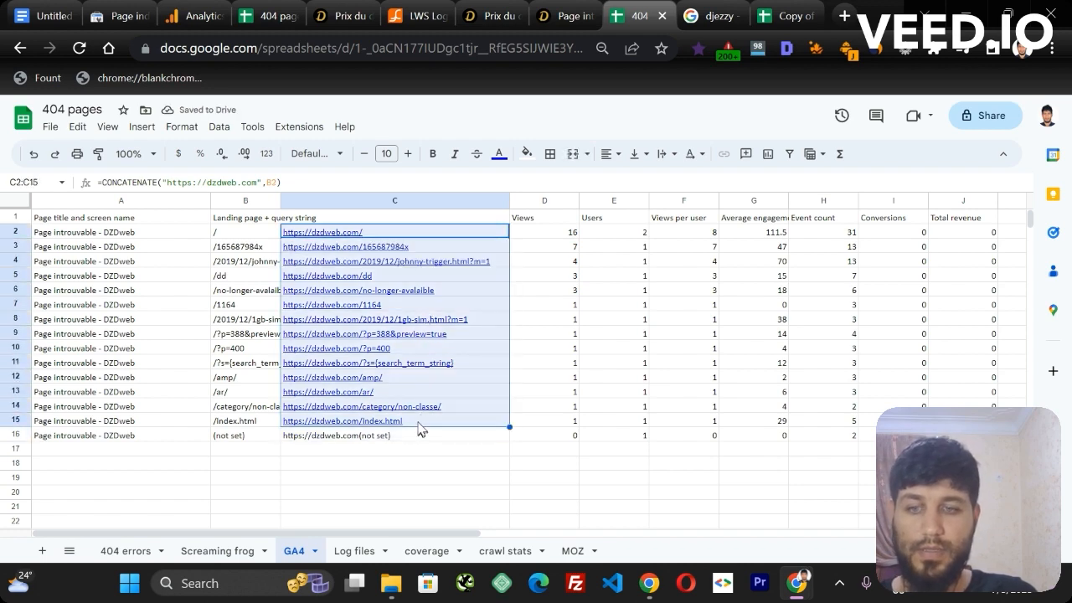
pyautogui.click(139, 555)
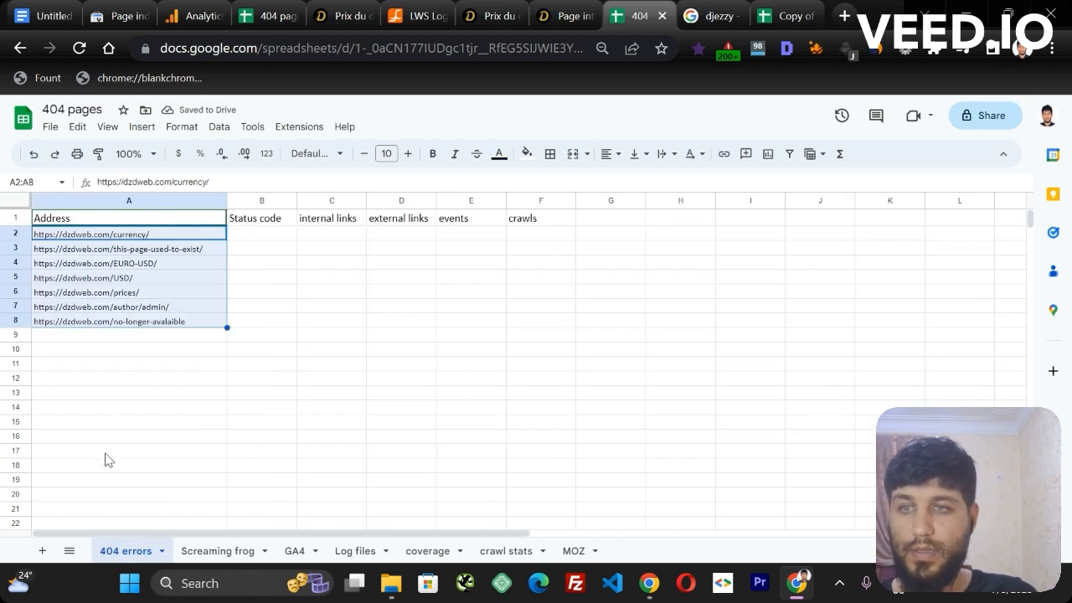
pyautogui.click(113, 337)
pyautogui.hotkey('ctrl', 'v')
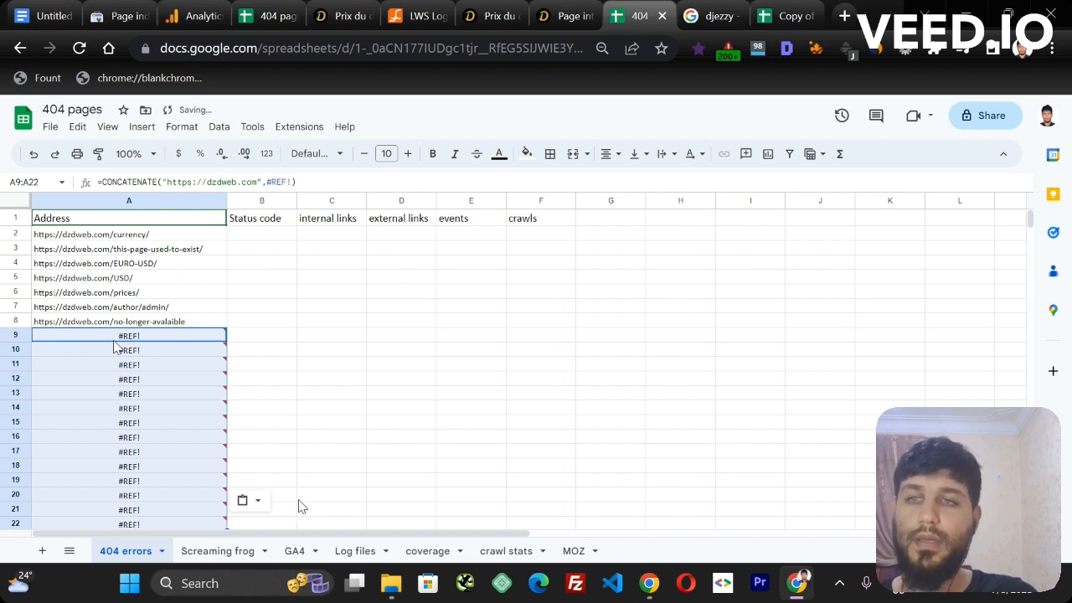
pyautogui.click(33, 153)
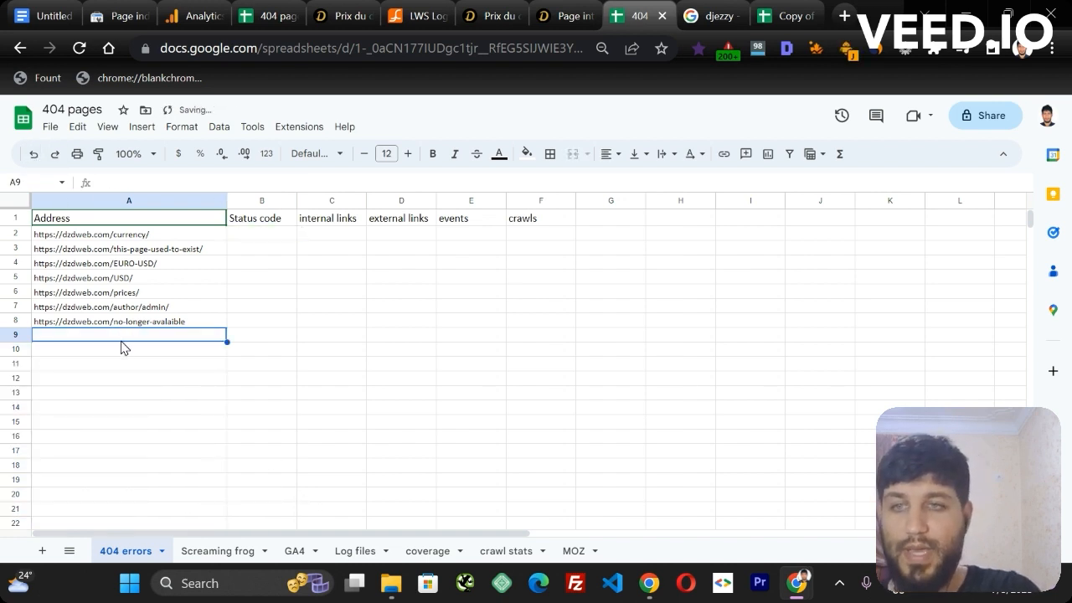
pyautogui.hotkey('ctrl', 'shift', 'v')
pyautogui.click(394, 419)
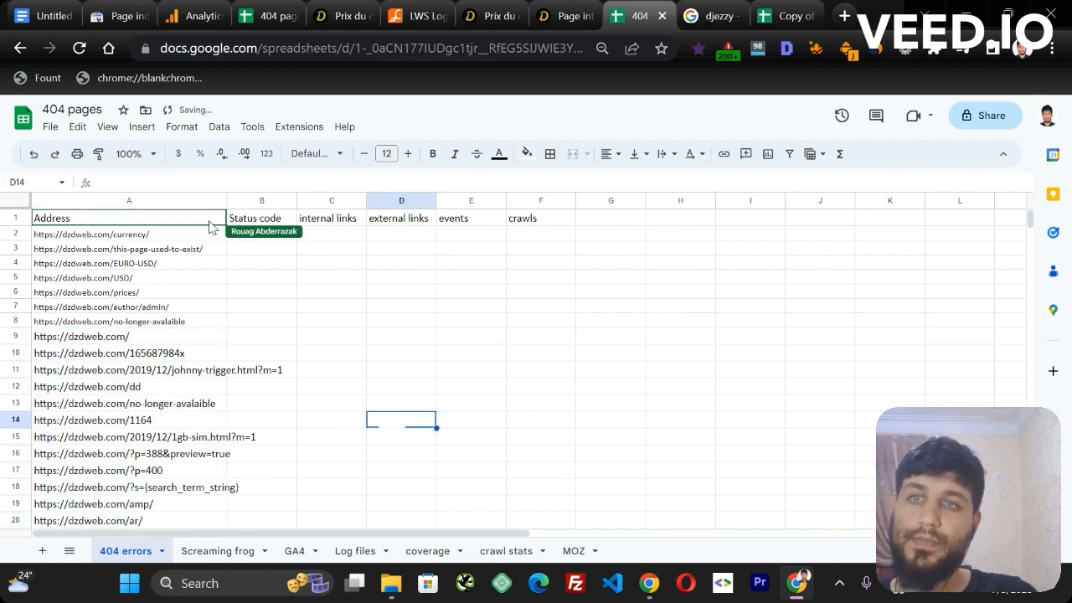
# Copy the whole URL column B of the coverage sheet to A23 of the 404 errors sheet.
pyautogui.click(420, 555)
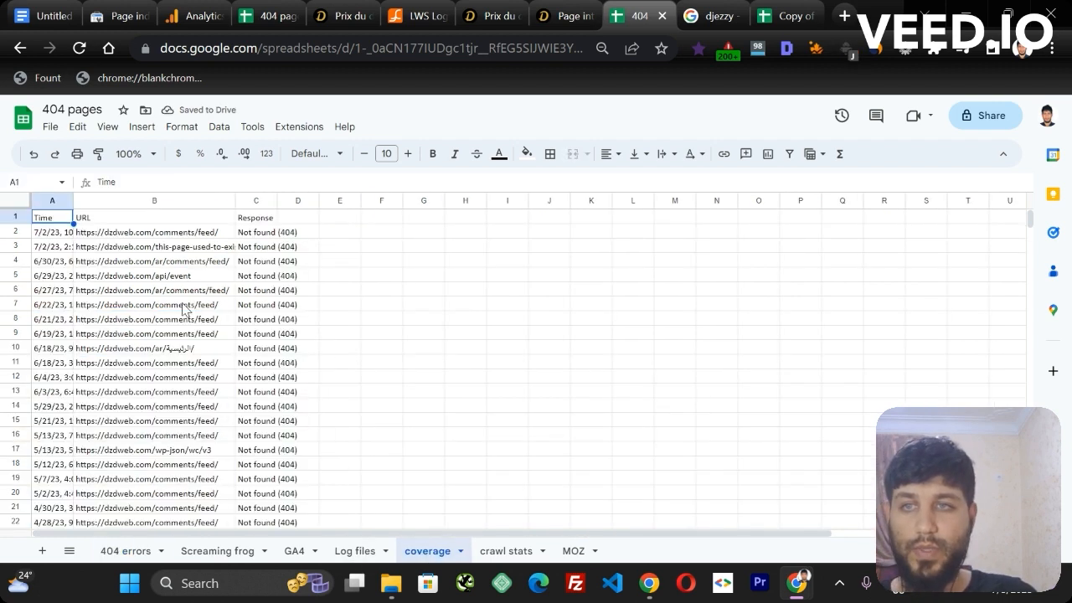
pyautogui.click(166, 221)
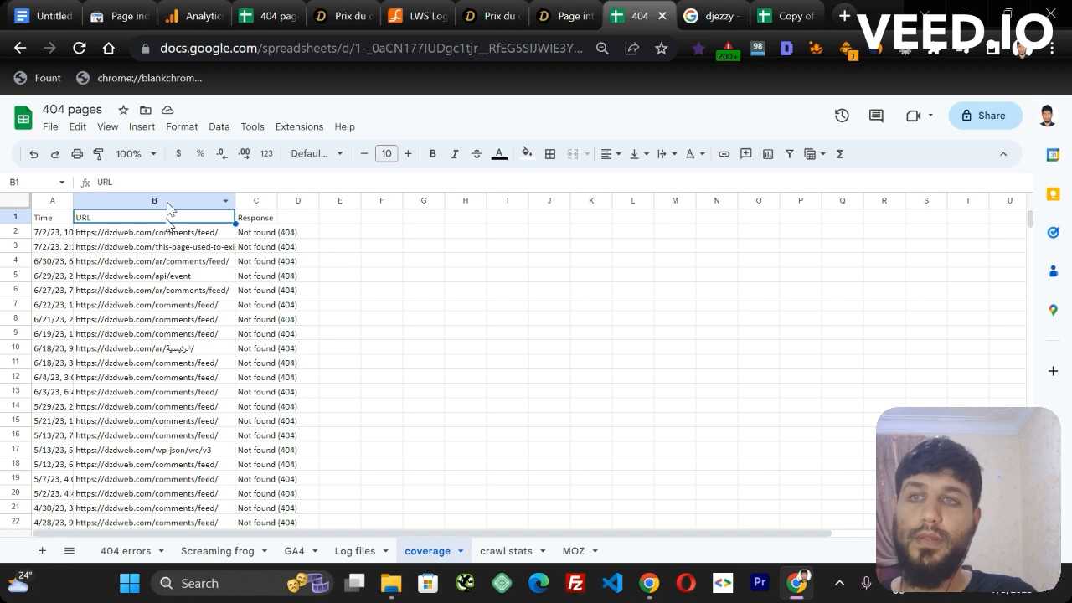
pyautogui.click(165, 200)
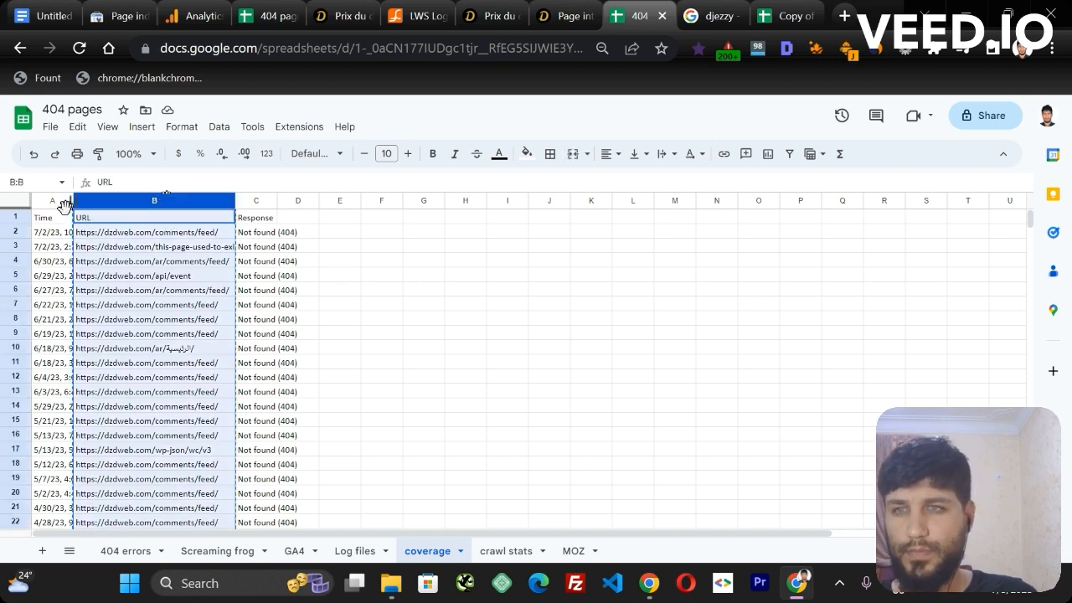
pyautogui.click(126, 551)
pyautogui.moveTo(1027, 223); pyautogui.dragTo(1029, 230)
pyautogui.scroll(1, 220, 268)
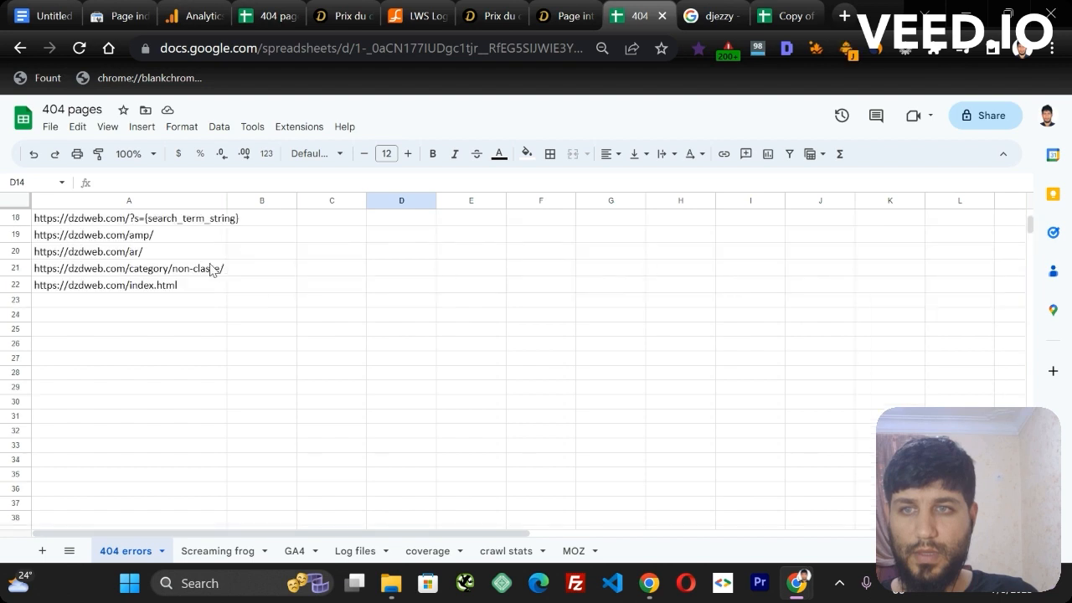
pyautogui.click(161, 304)
pyautogui.hotkey('ctrl', 'v')
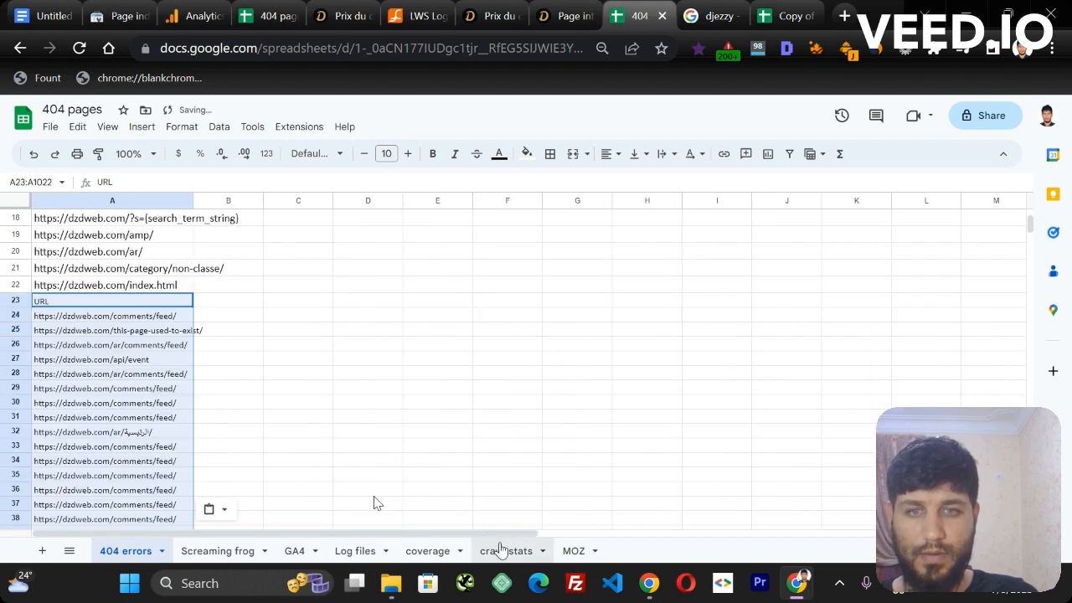
# Copy the URLs in A2:A8 of the crawl stats sheet to A51 of the 404 errors sheet.
pyautogui.click(506, 552)
pyautogui.moveTo(190, 234); pyautogui.dragTo(227, 332)
pyautogui.hotkey('ctrl', 'c')
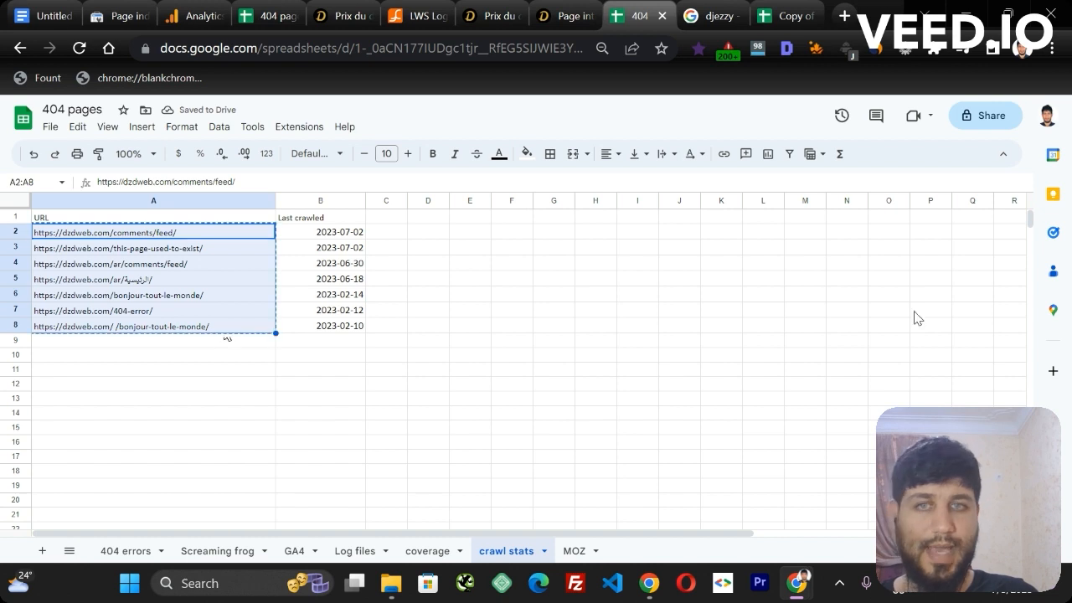
pyautogui.click(124, 551)
pyautogui.moveTo(1028, 232); pyautogui.dragTo(1032, 241)
pyautogui.click(143, 291)
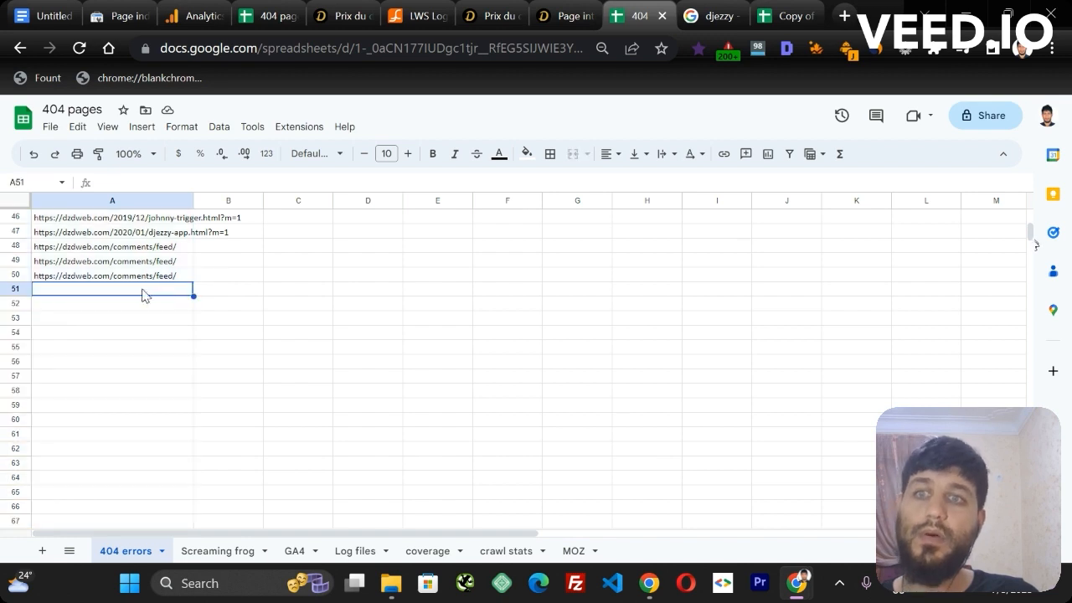
pyautogui.hotkey('ctrl', 'v')
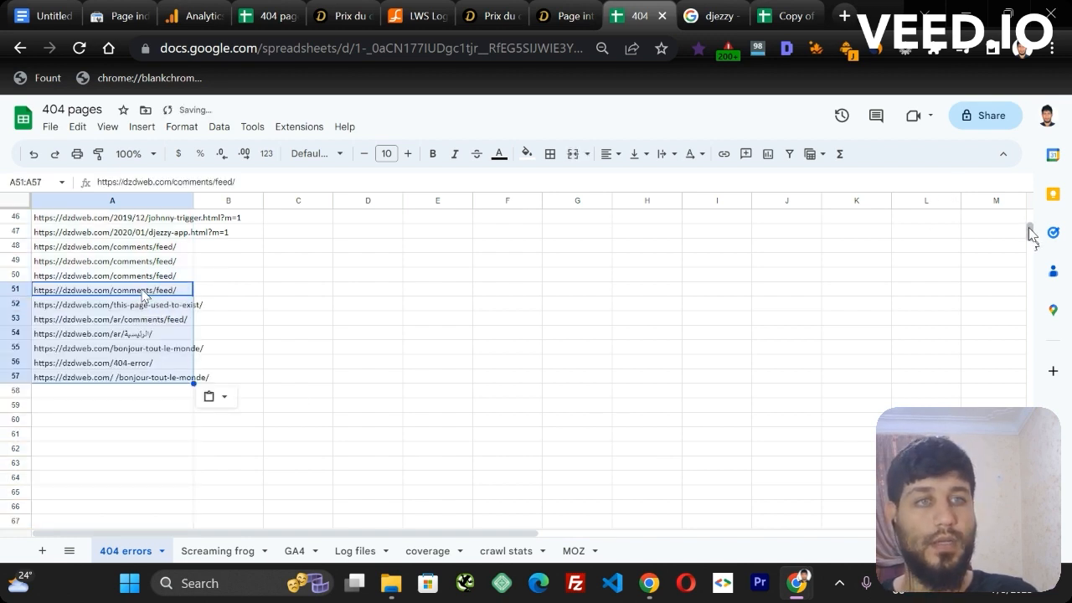
# Remove duplicate URLs from the Address column A of the 404 errors sheet.
pyautogui.moveTo(1031, 229); pyautogui.dragTo(1032, 211)
pyautogui.click(112, 201)
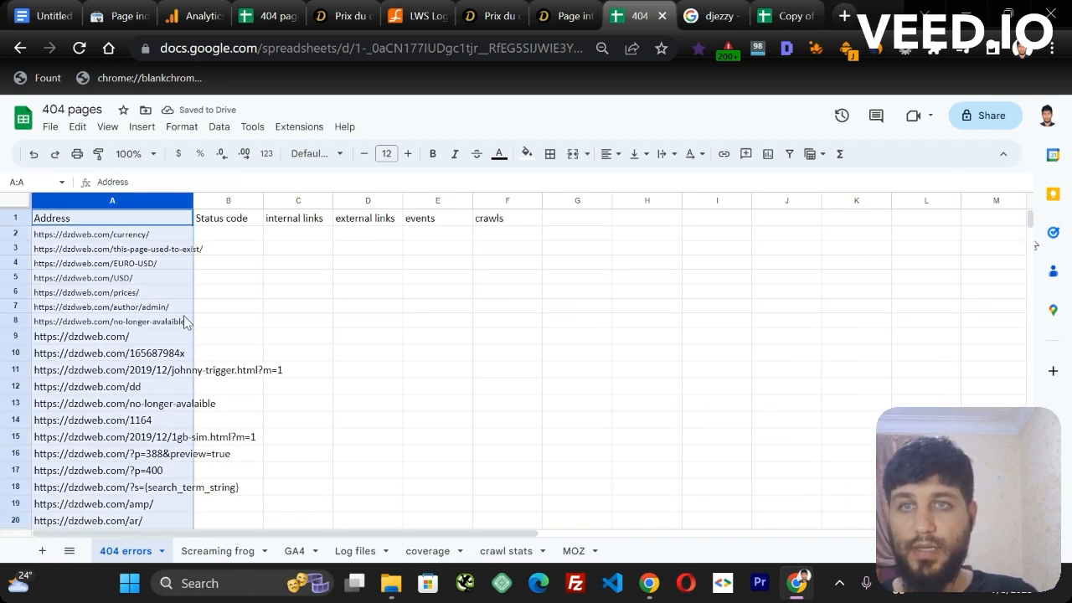
pyautogui.click(218, 130)
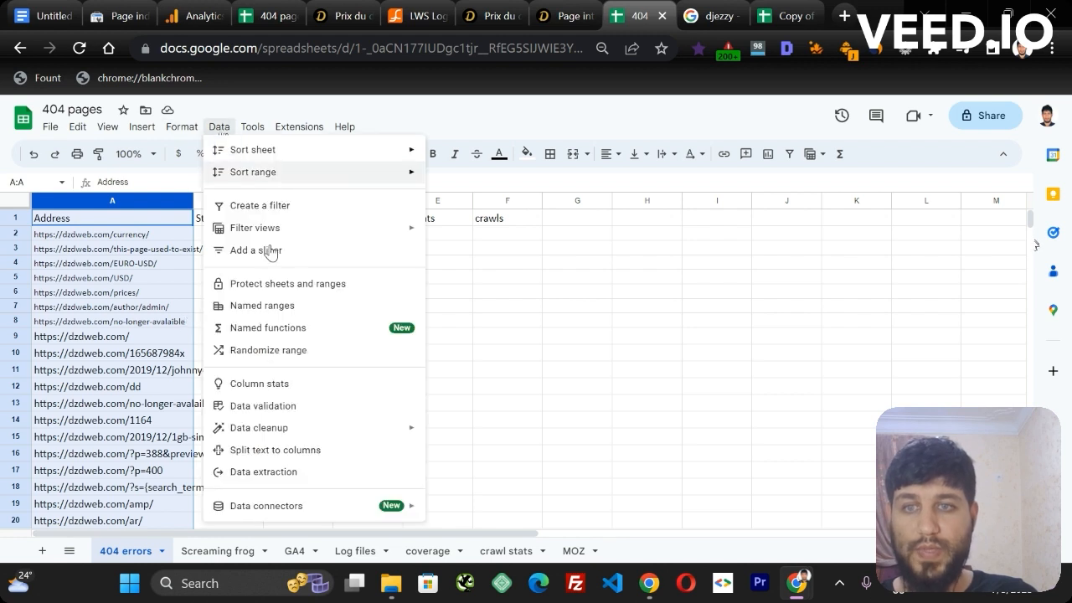
pyautogui.moveTo(327, 435)
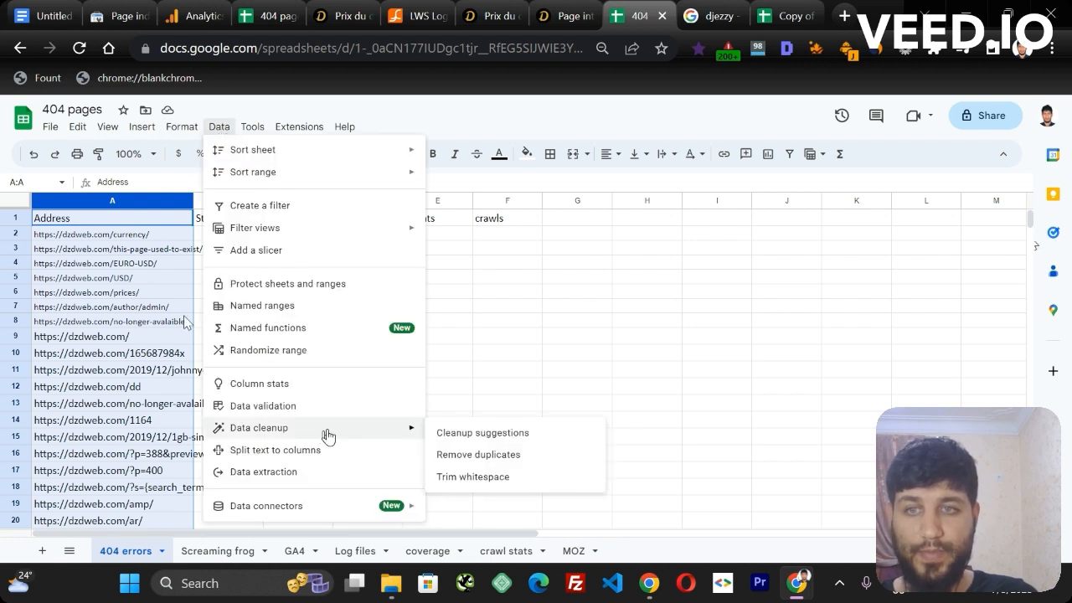
pyautogui.click(500, 459)
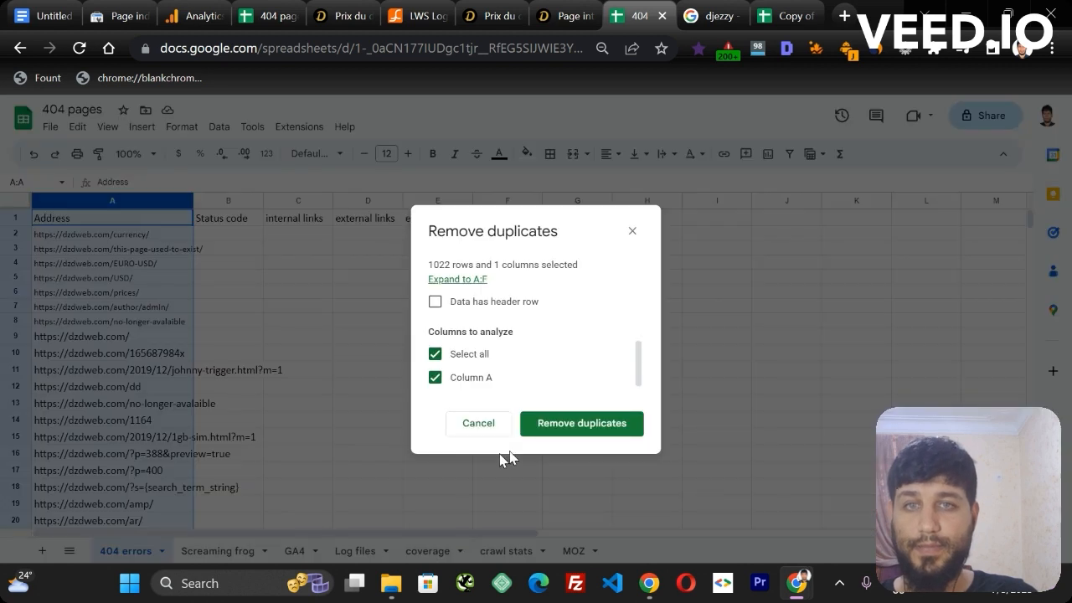
pyautogui.click(566, 434)
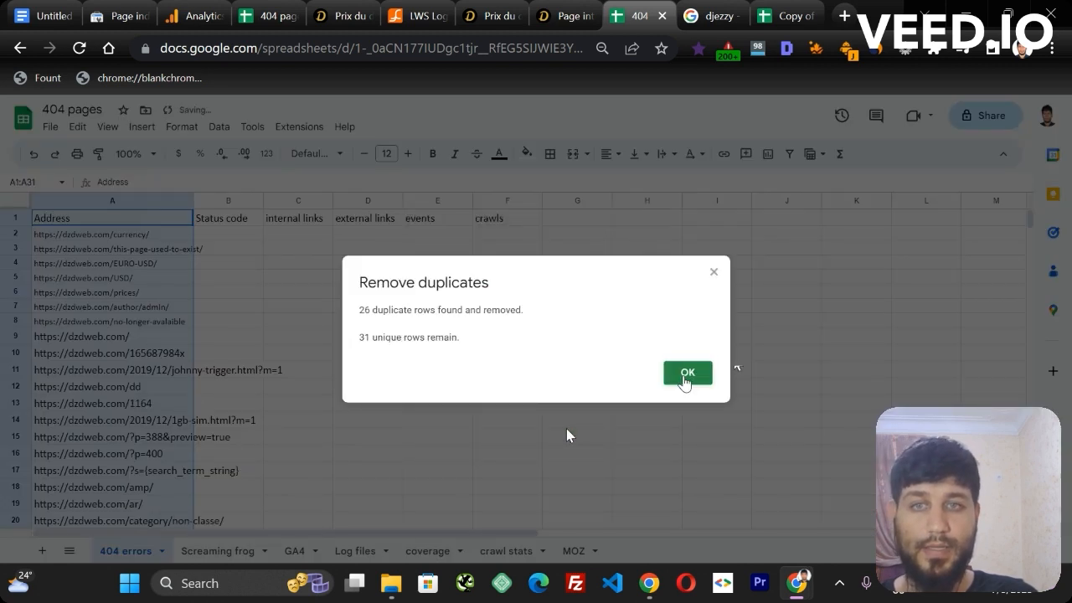
pyautogui.click(685, 379)
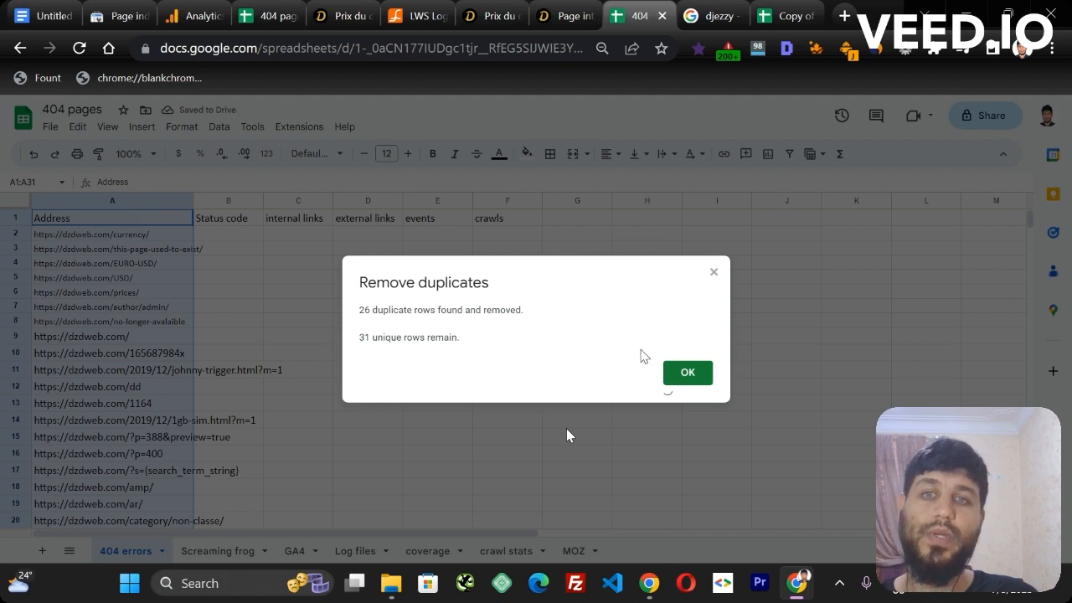
pyautogui.click(684, 375)
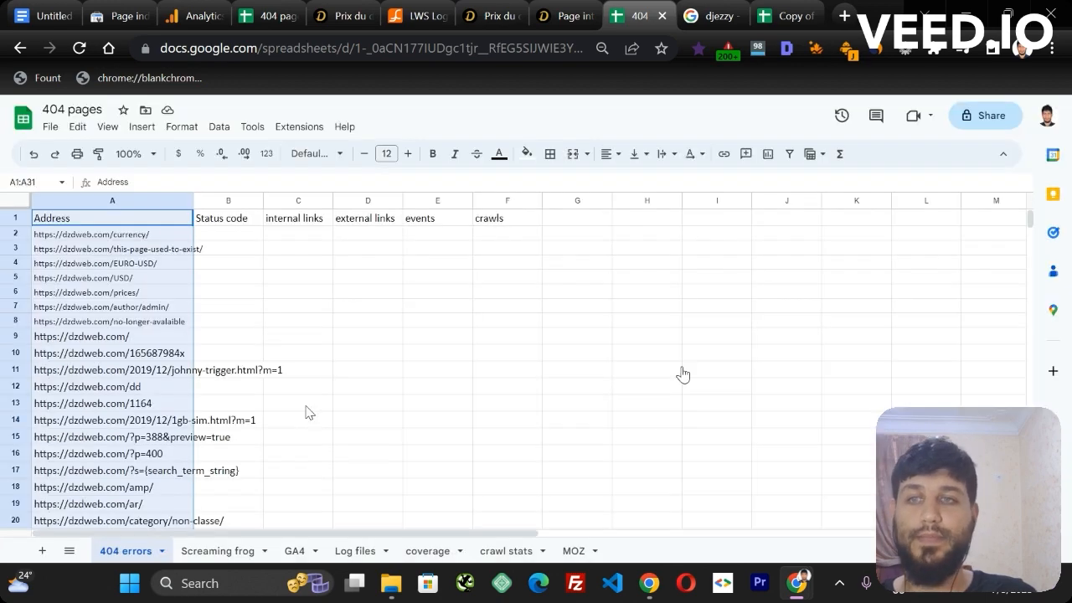
# Widen column A of the 404 errors sheet to fit more of the long addresses.
pyautogui.moveTo(193, 200); pyautogui.dragTo(229, 201)
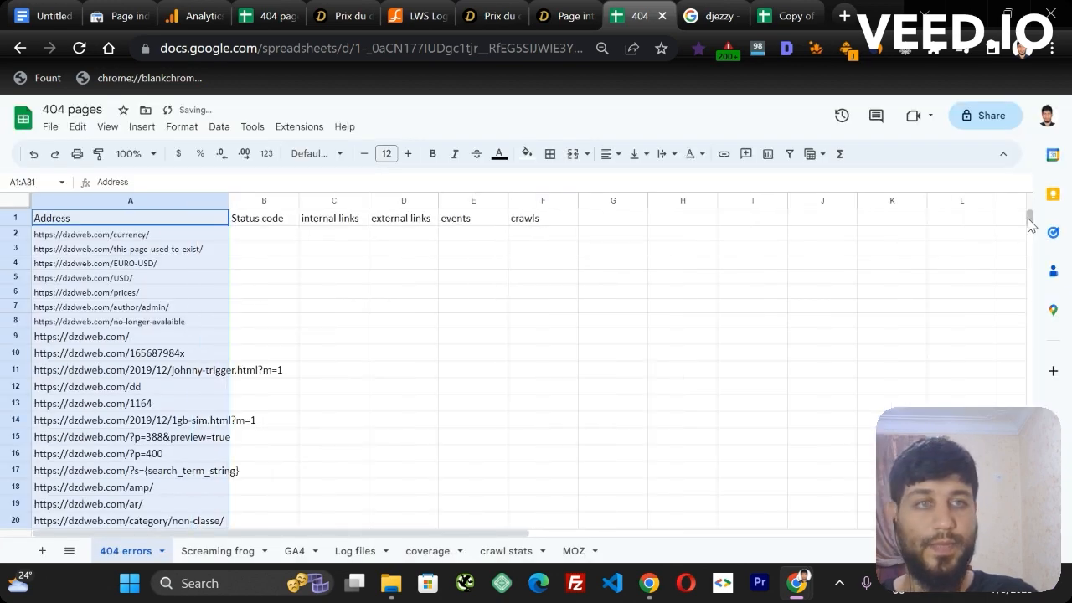
pyautogui.moveTo(1027, 221); pyautogui.dragTo(1030, 210)
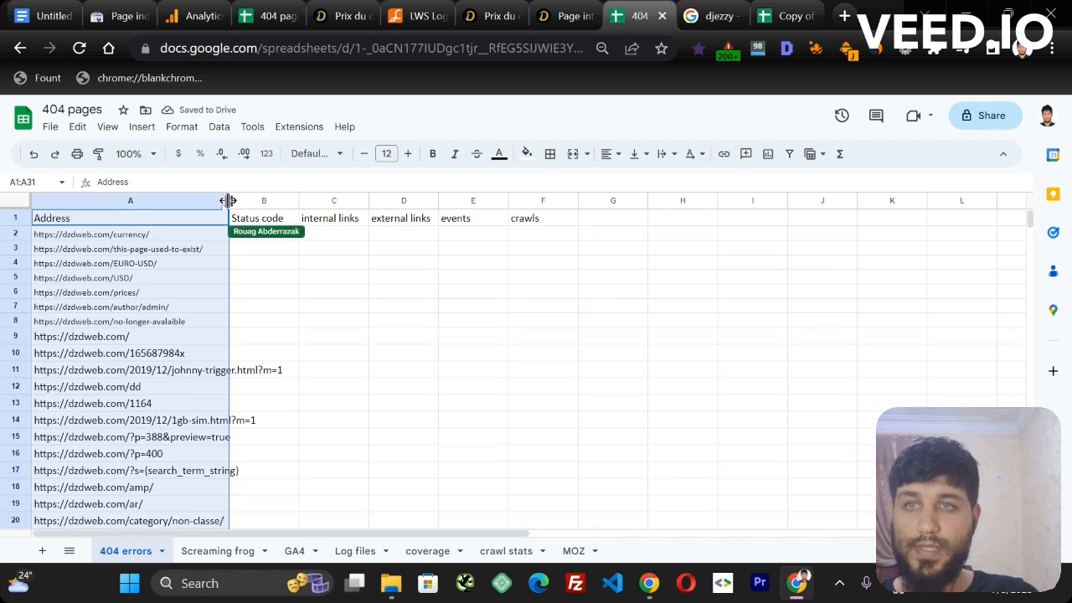
pyautogui.moveTo(228, 201); pyautogui.dragTo(263, 200)
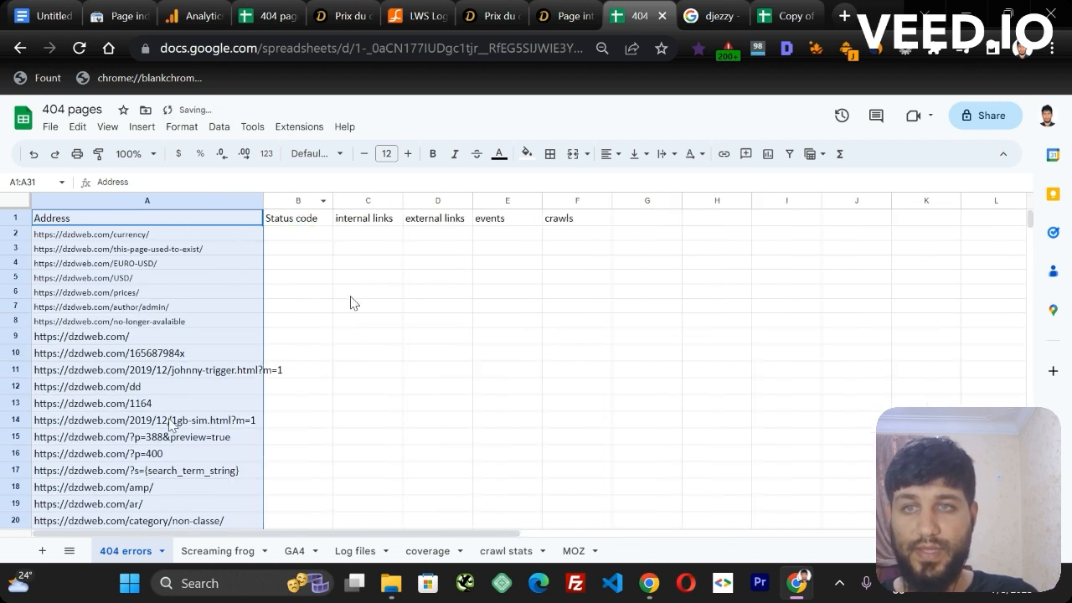
# Open the spreadsheet's Apps Script project from cell B2 and copy the function name httpstatuscode from Code.gs.
pyautogui.click(299, 243)
pyautogui.click(299, 127)
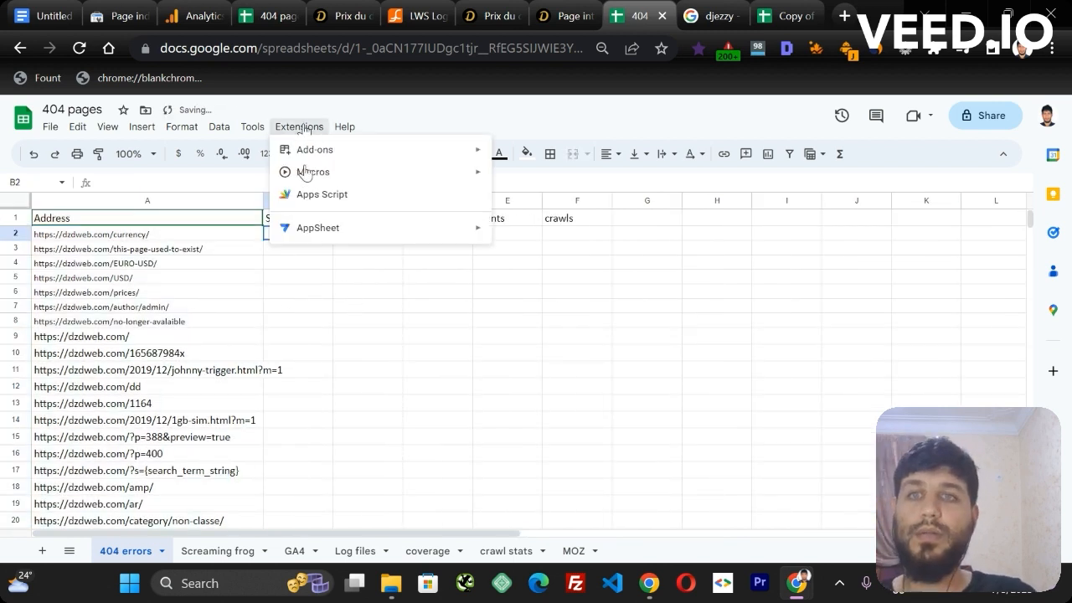
pyautogui.click(318, 199)
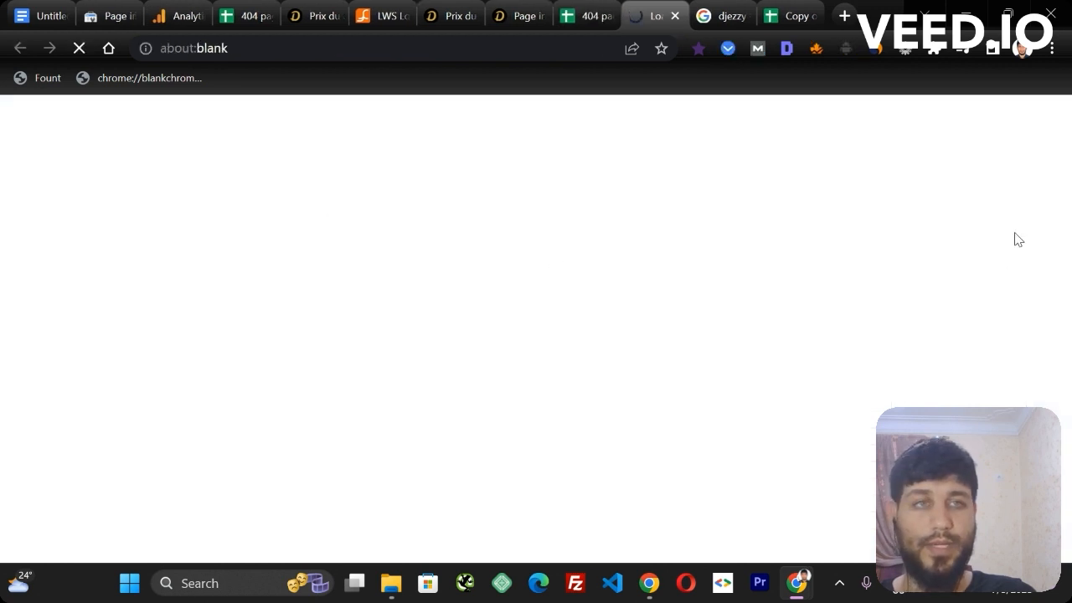
pyautogui.click(598, 19)
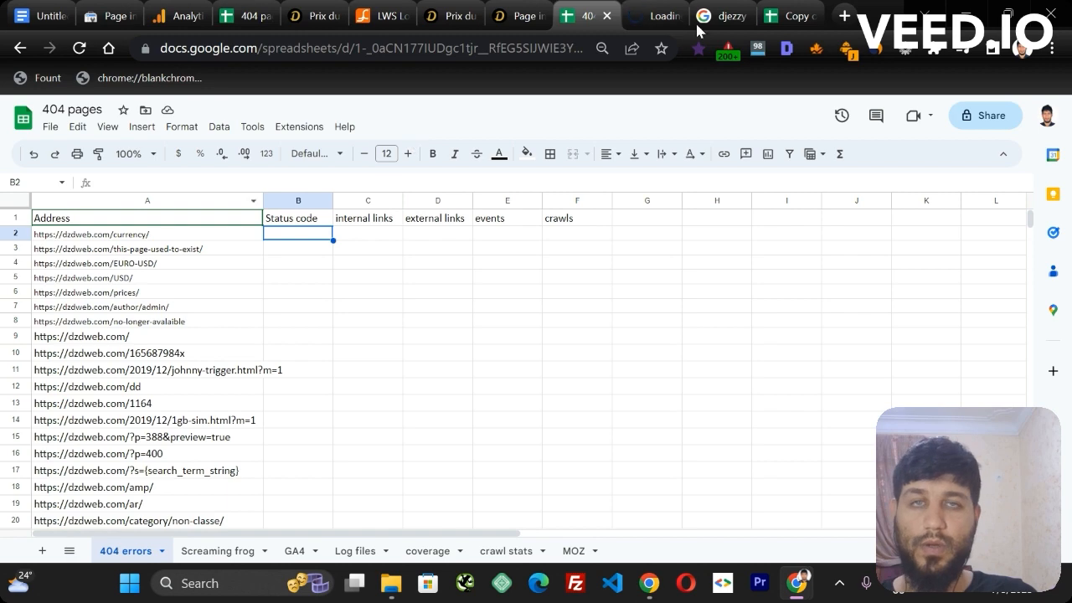
pyautogui.click(656, 16)
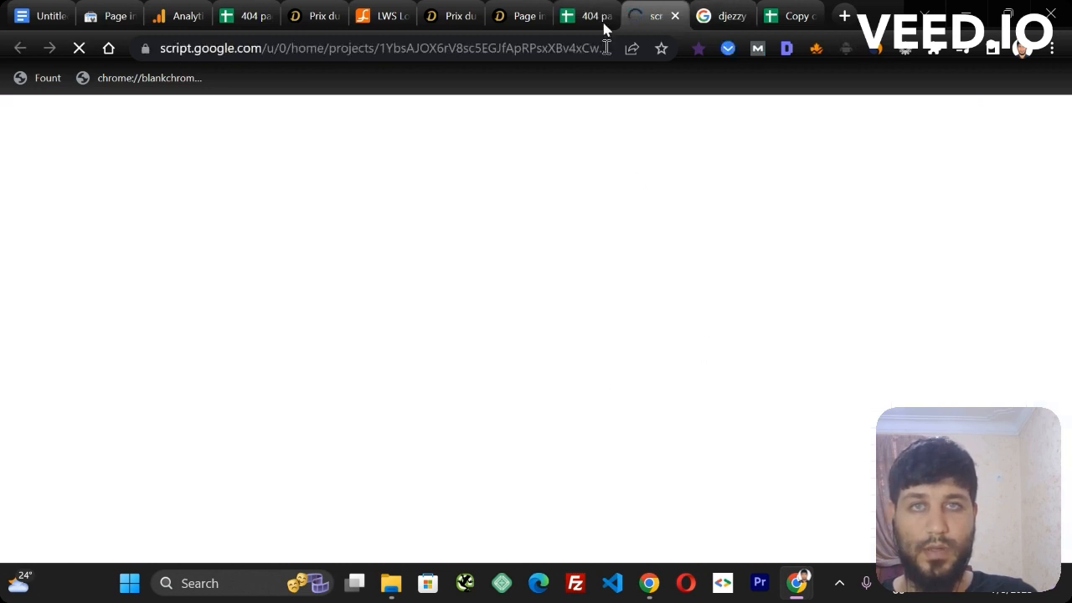
pyautogui.click(592, 17)
pyautogui.click(656, 15)
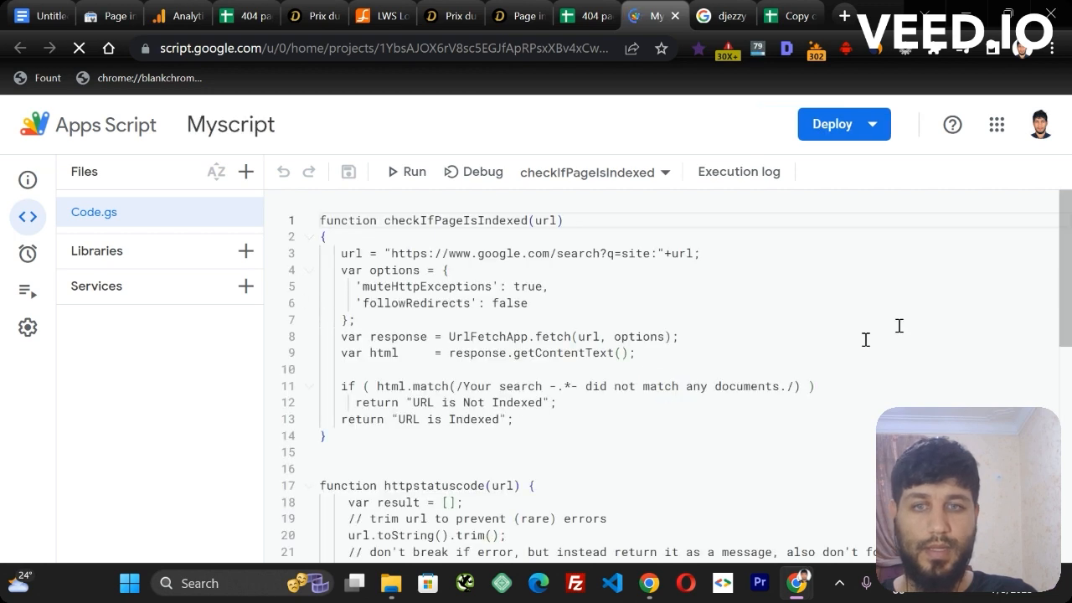
pyautogui.scroll(-3, 761, 377)
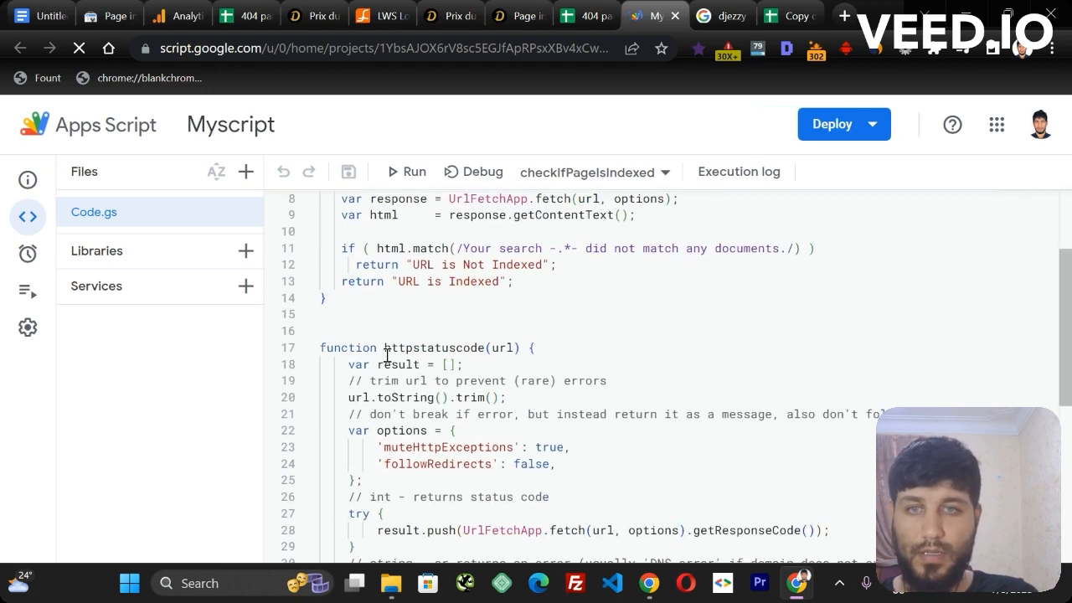
pyautogui.moveTo(384, 348); pyautogui.dragTo(486, 349)
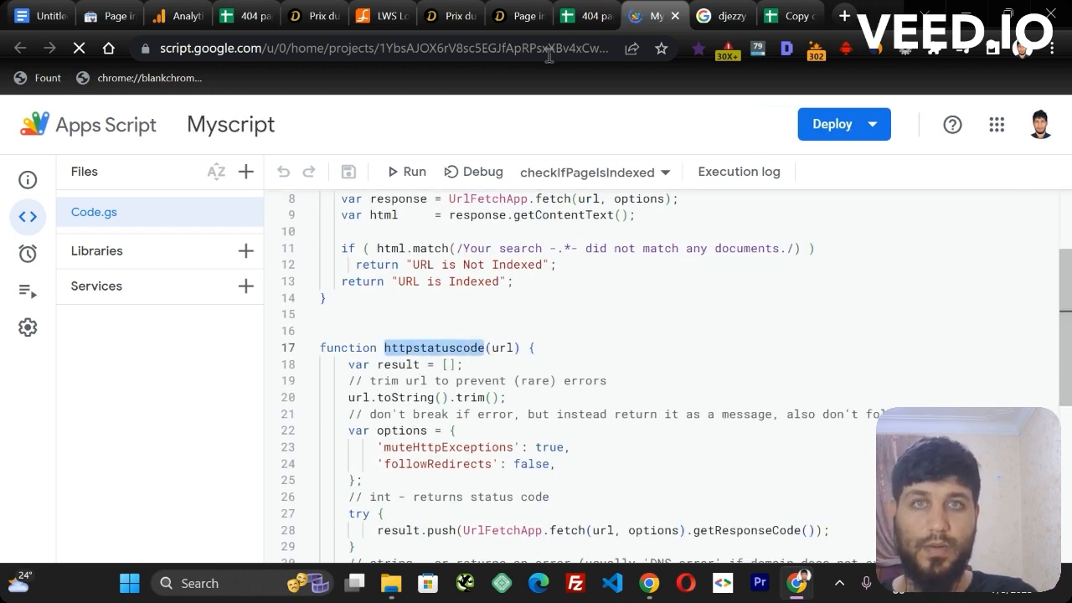
# Enter the formula =httpstatuscode(A2) in B2 of the 404 errors sheet.
pyautogui.click(584, 15)
pyautogui.write('=')
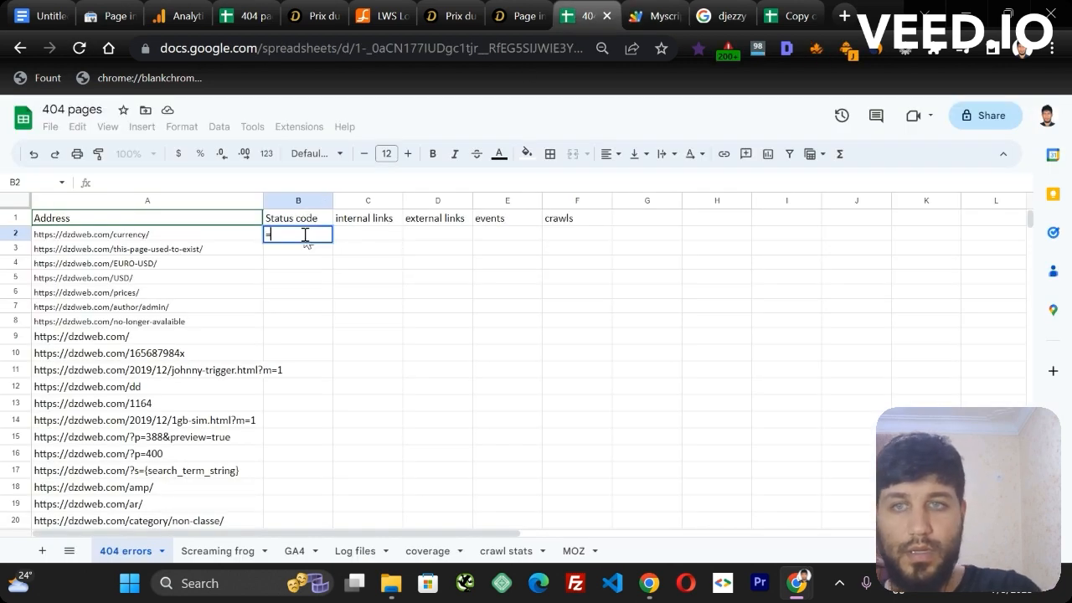
pyautogui.hotkey('ctrl', 'v')
pyautogui.write('(')
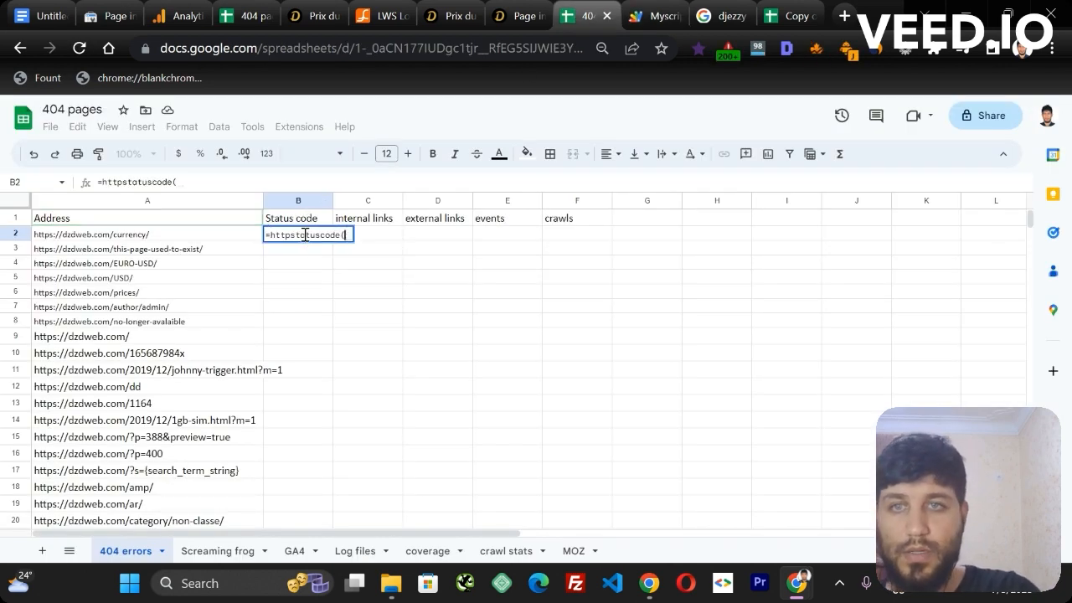
pyautogui.click(205, 241)
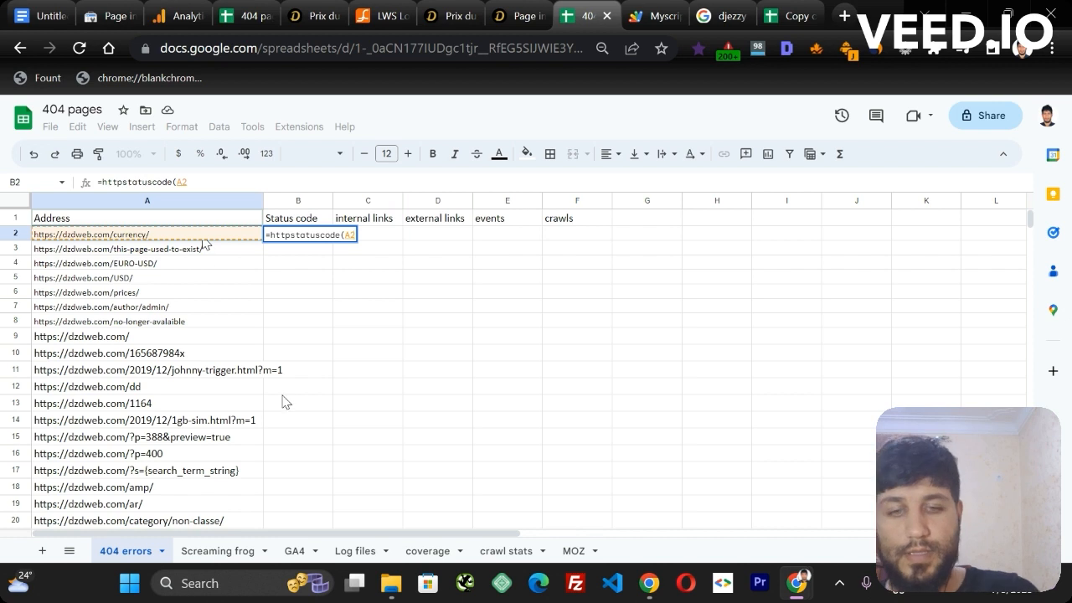
pyautogui.write(')')
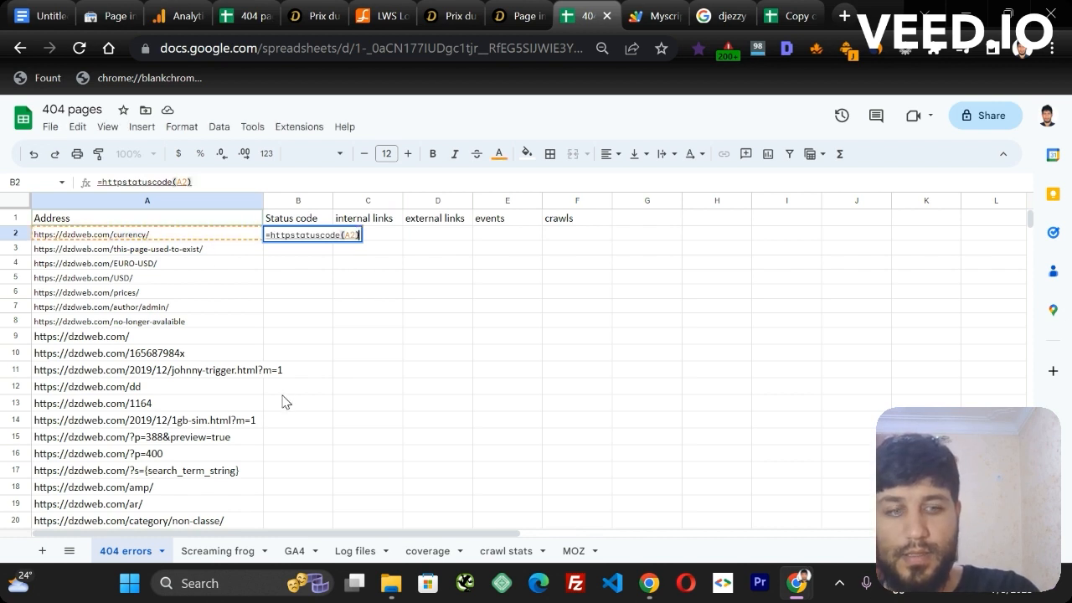
pyautogui.press('Return')
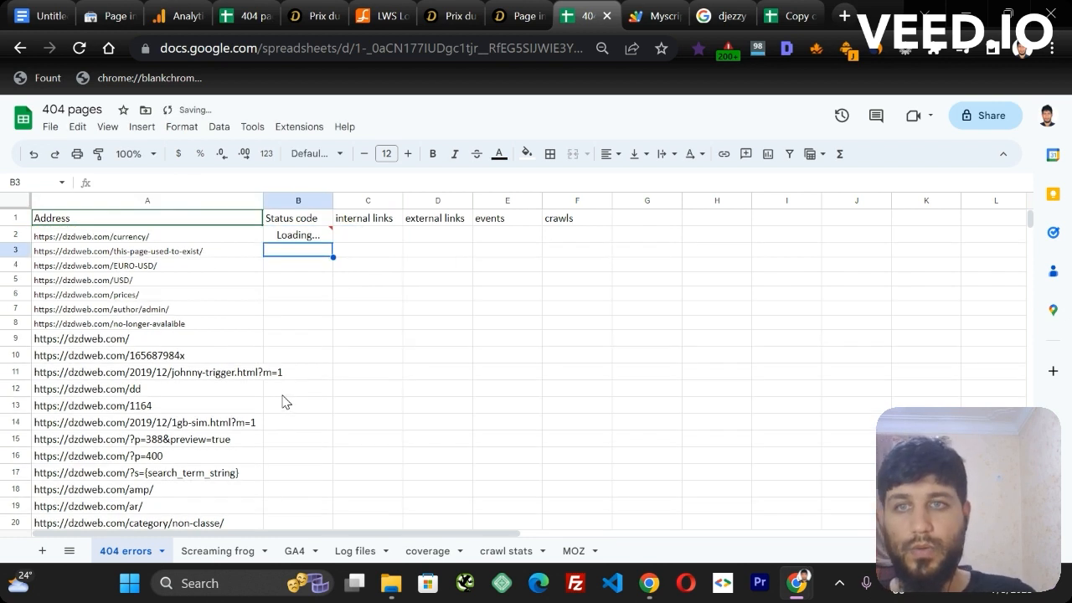
# Autofill the status code formula from B2 down column B for all listed URLs.
pyautogui.click(328, 237)
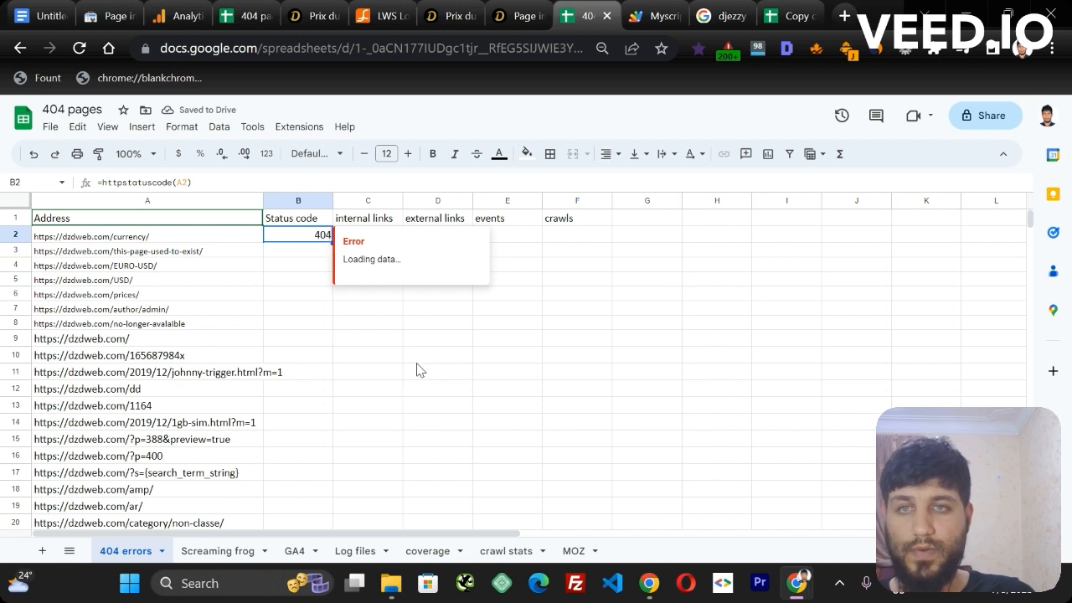
pyautogui.click(420, 370)
pyautogui.click(317, 238)
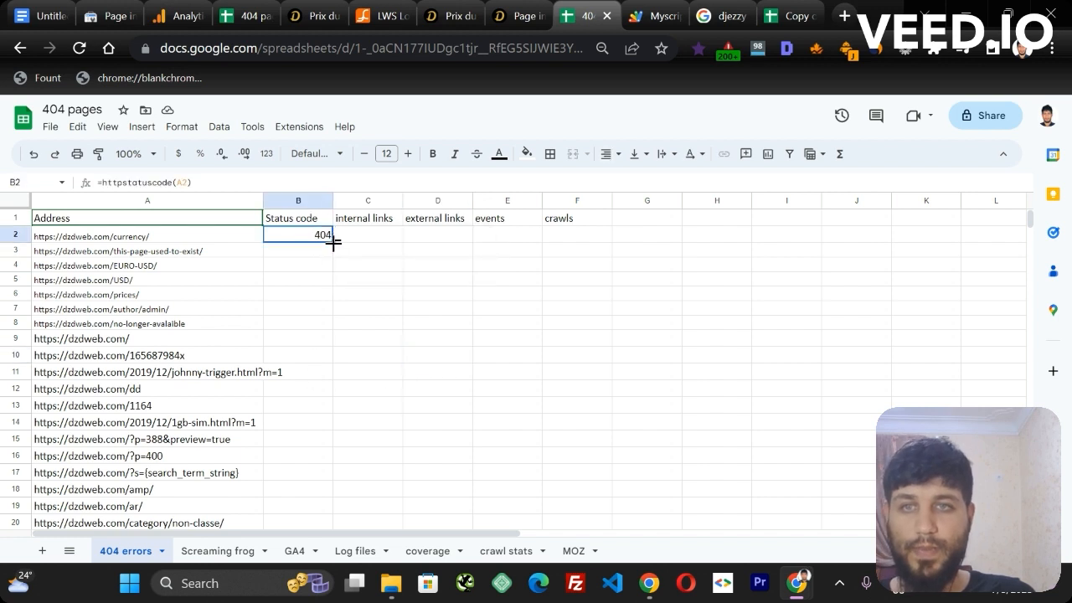
pyautogui.doubleClick(332, 243)
pyautogui.moveTo(1030, 220); pyautogui.dragTo(1031, 215)
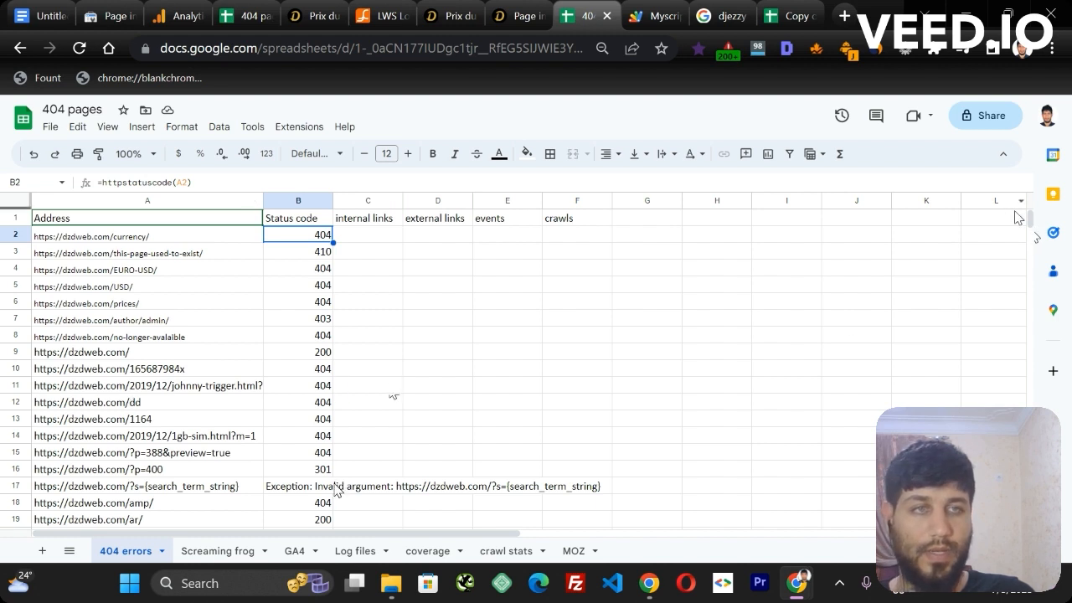
# Copy the whole Address column A, switch to Screaming Frog and set its crawl mode to List.
pyautogui.click(179, 238)
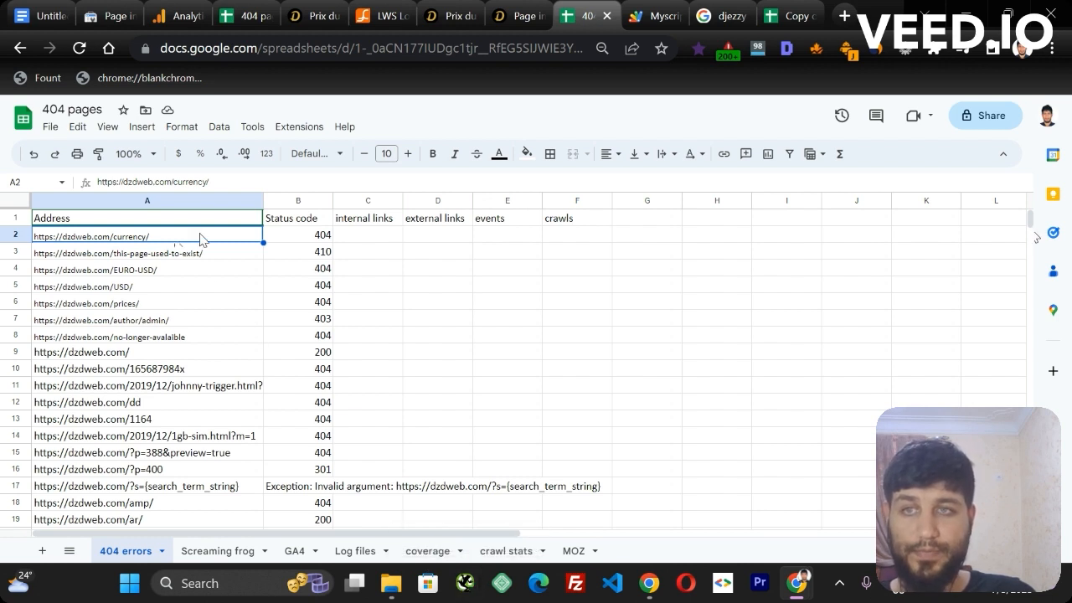
pyautogui.rightClick(175, 201)
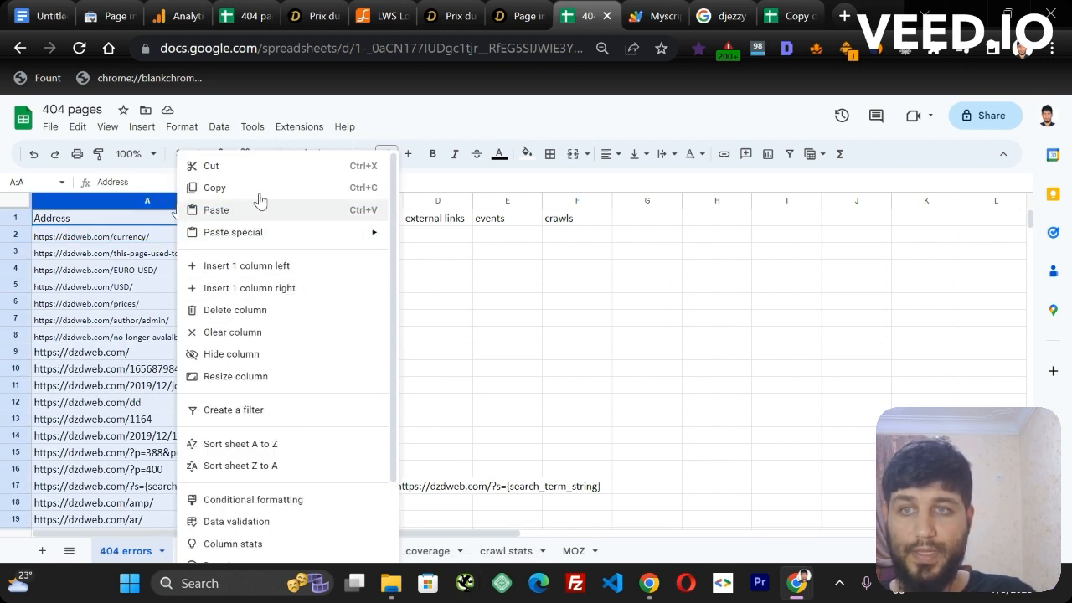
pyautogui.click(258, 188)
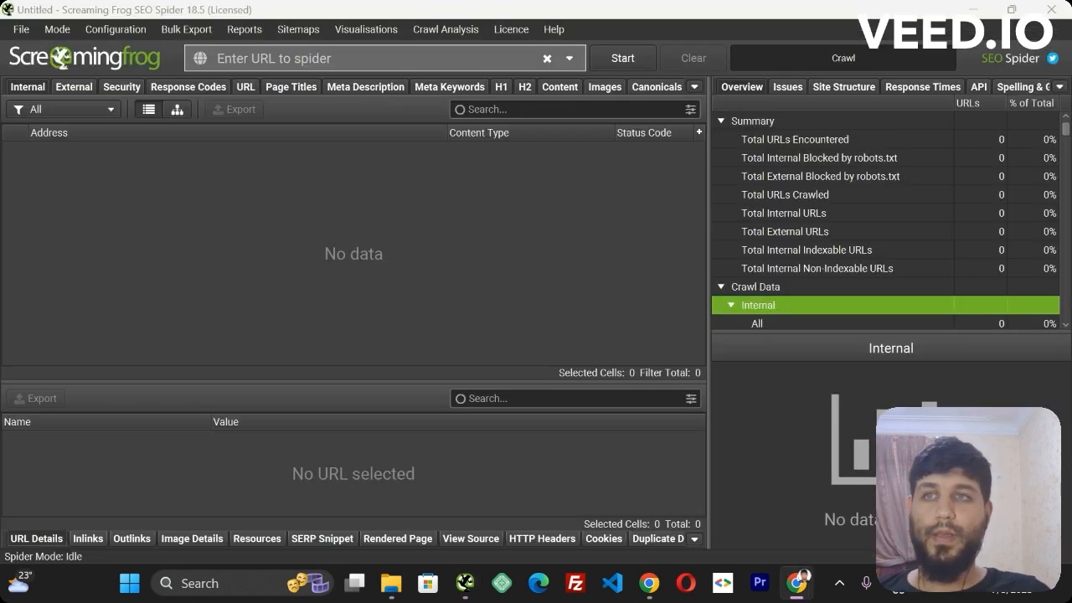
pyautogui.click(52, 33)
pyautogui.click(67, 49)
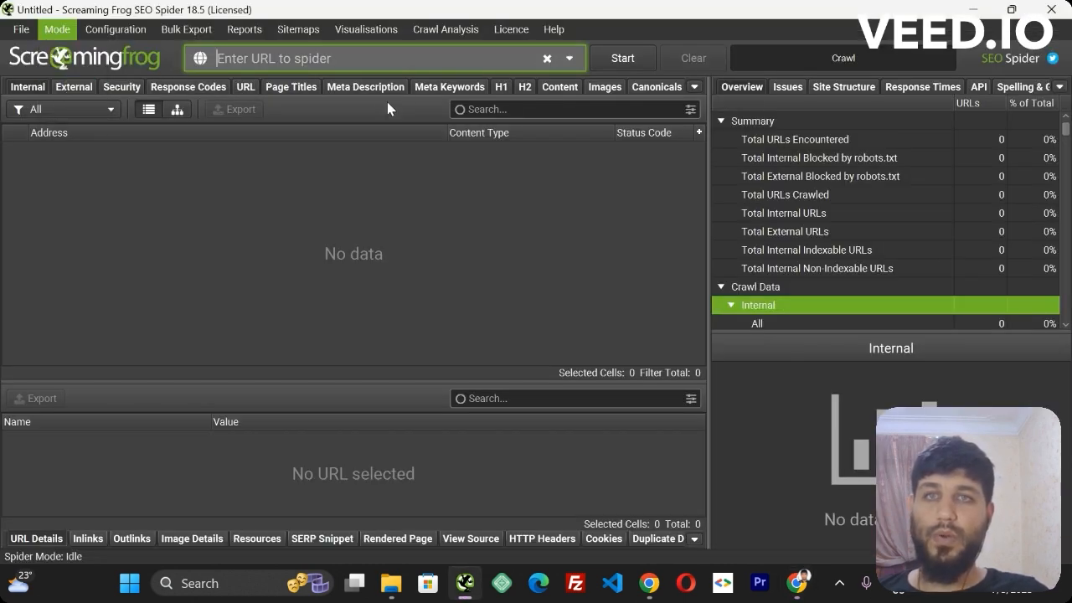
# Upload the copied URLs from the clipboard to start the list crawl, and filter the internal results to HTML.
pyautogui.click(352, 68)
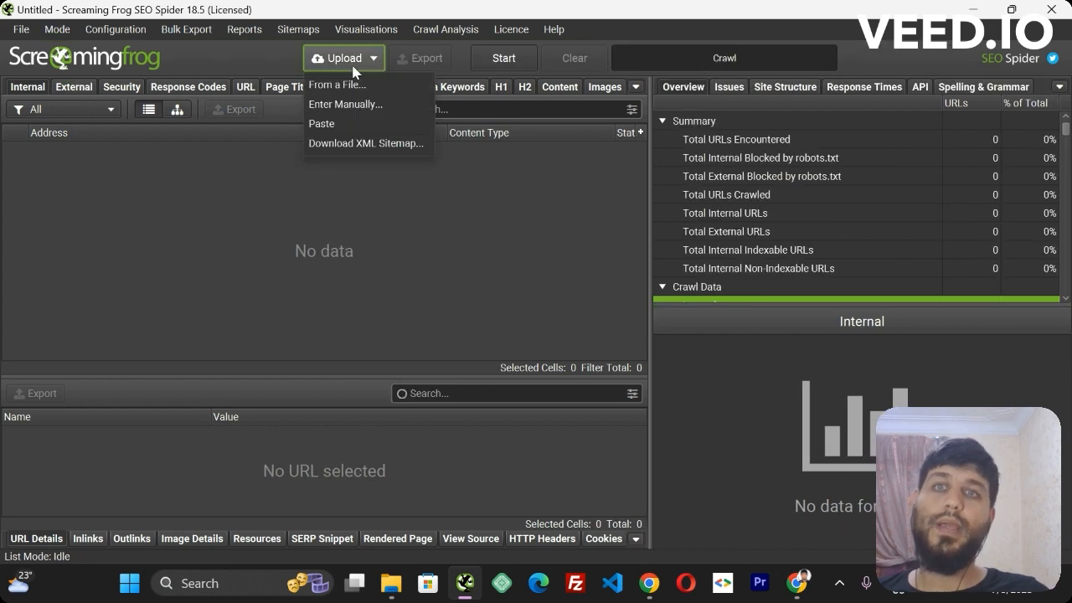
pyautogui.click(355, 120)
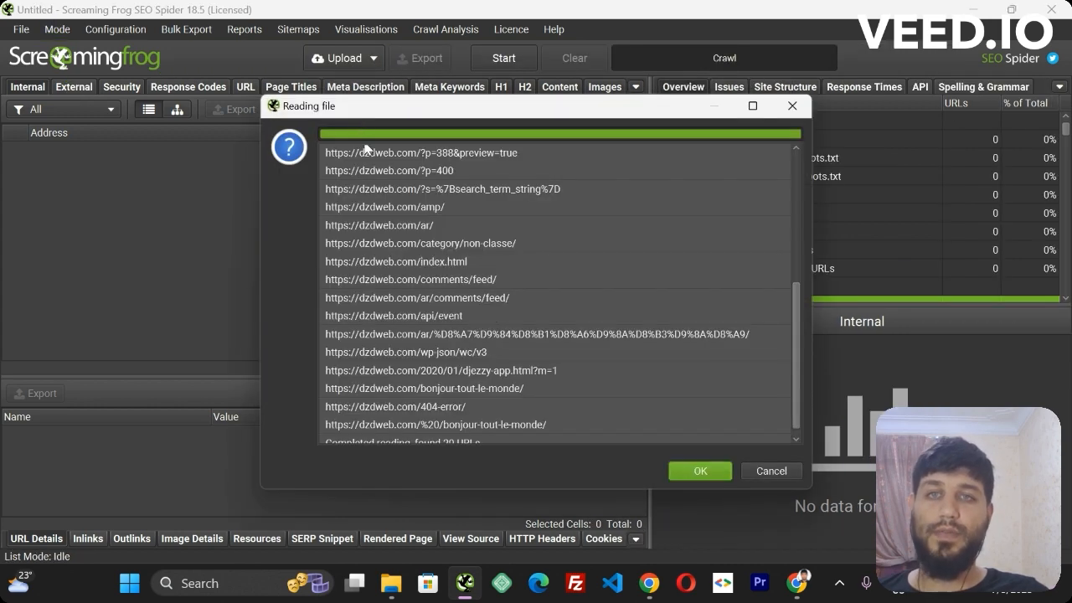
pyautogui.moveTo(800, 323); pyautogui.dragTo(706, 423)
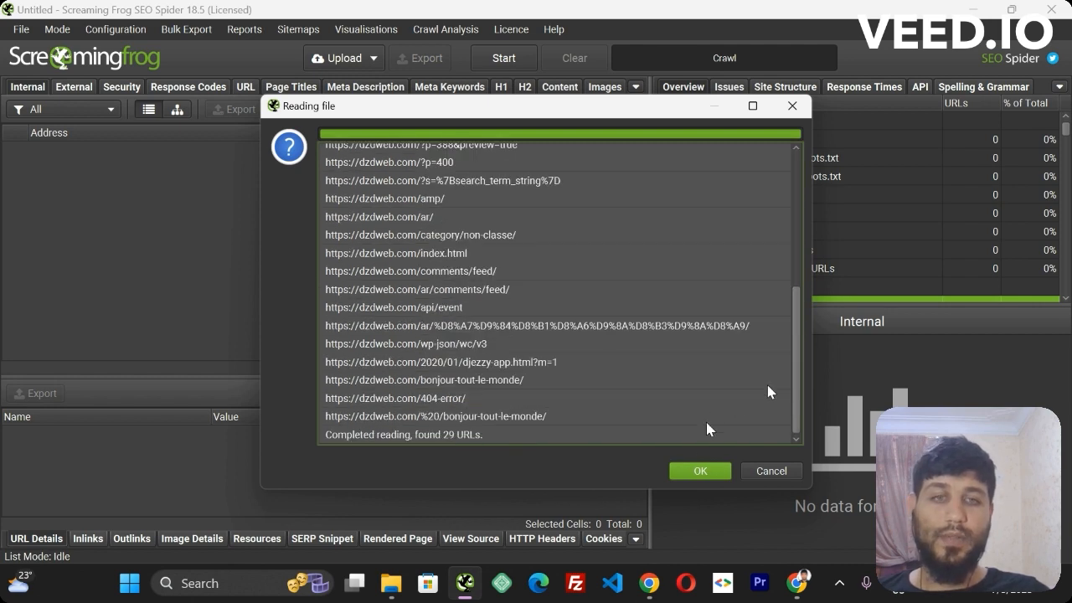
pyautogui.click(694, 471)
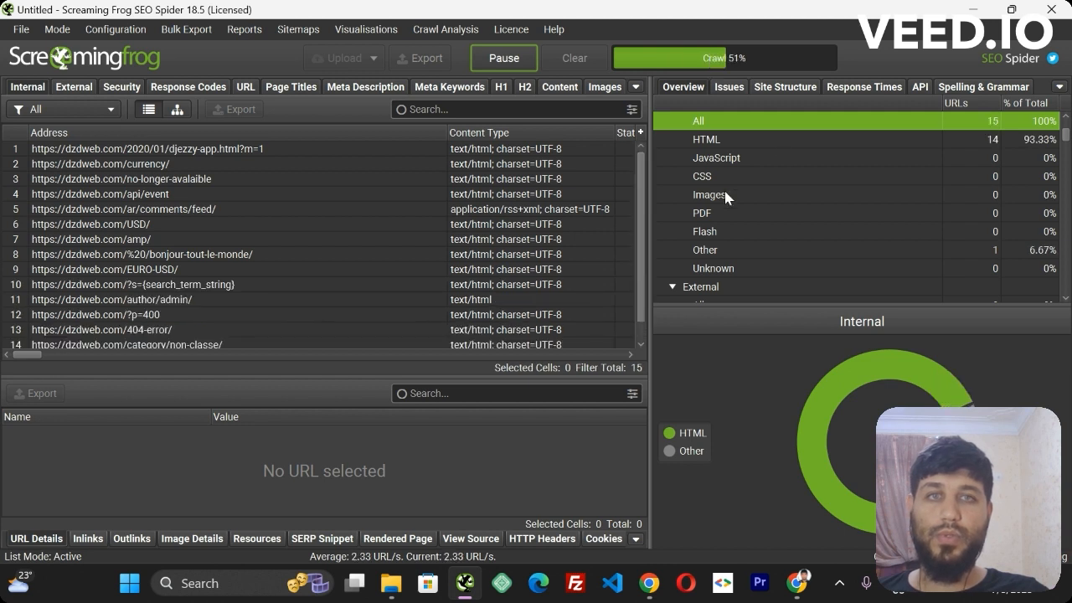
pyautogui.scroll(3, 722, 155)
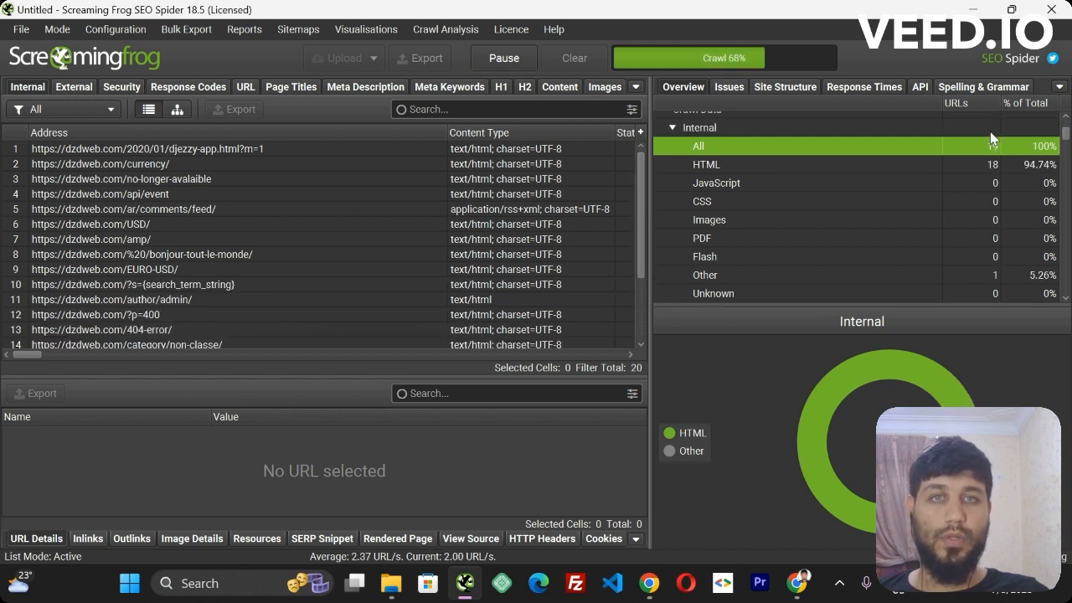
pyautogui.click(706, 165)
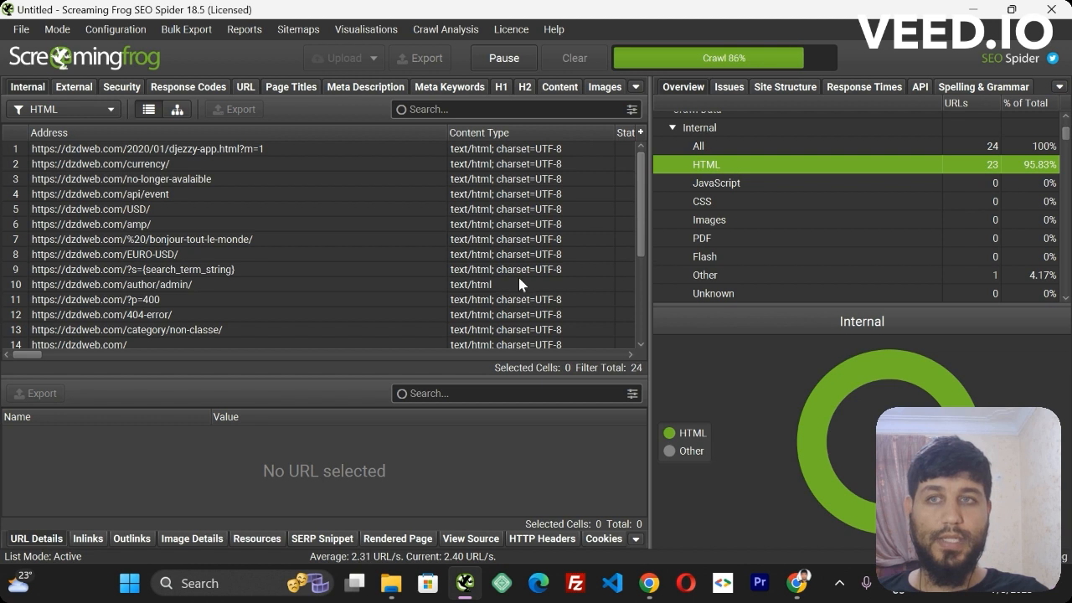
# Examine the inlinks and outlinks of the crawled HTML URLs one by one, from the djezzy-app page to the 404-error page.
pyautogui.click(147, 153)
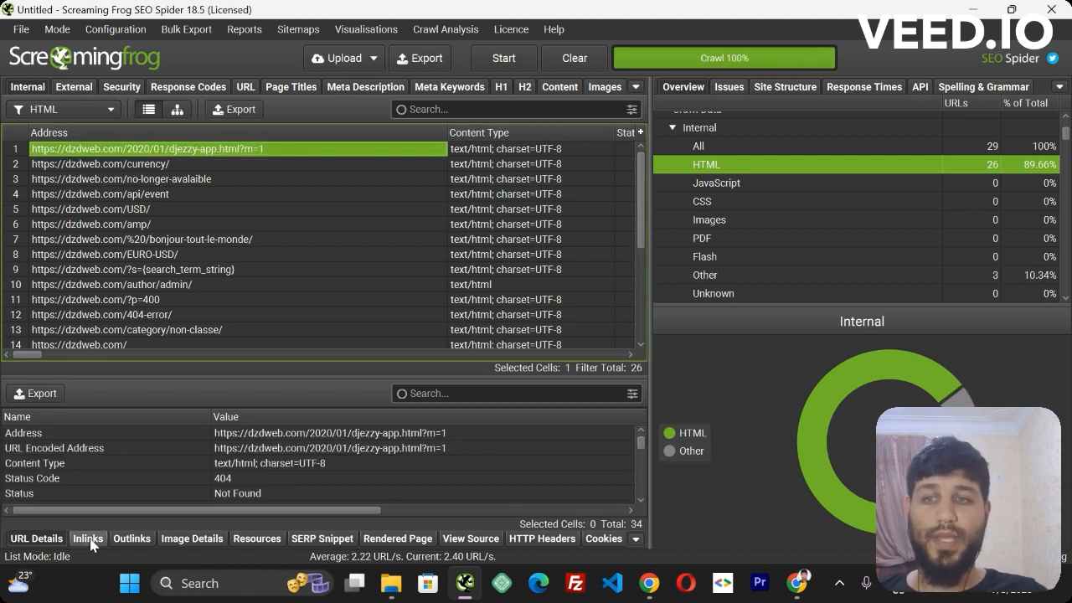
pyautogui.click(88, 539)
pyautogui.press('Right')
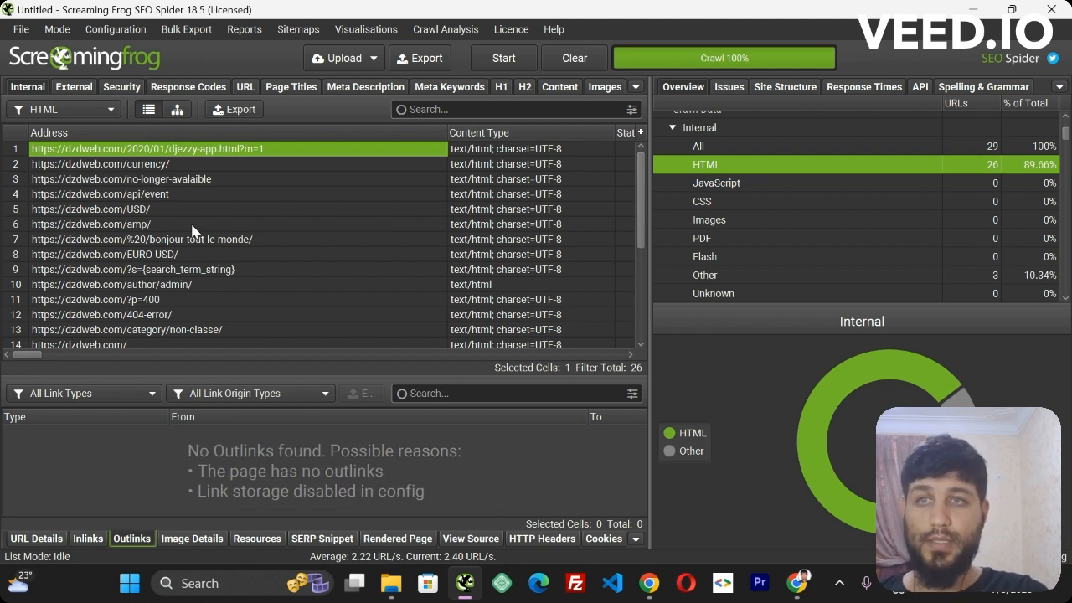
pyautogui.click(179, 165)
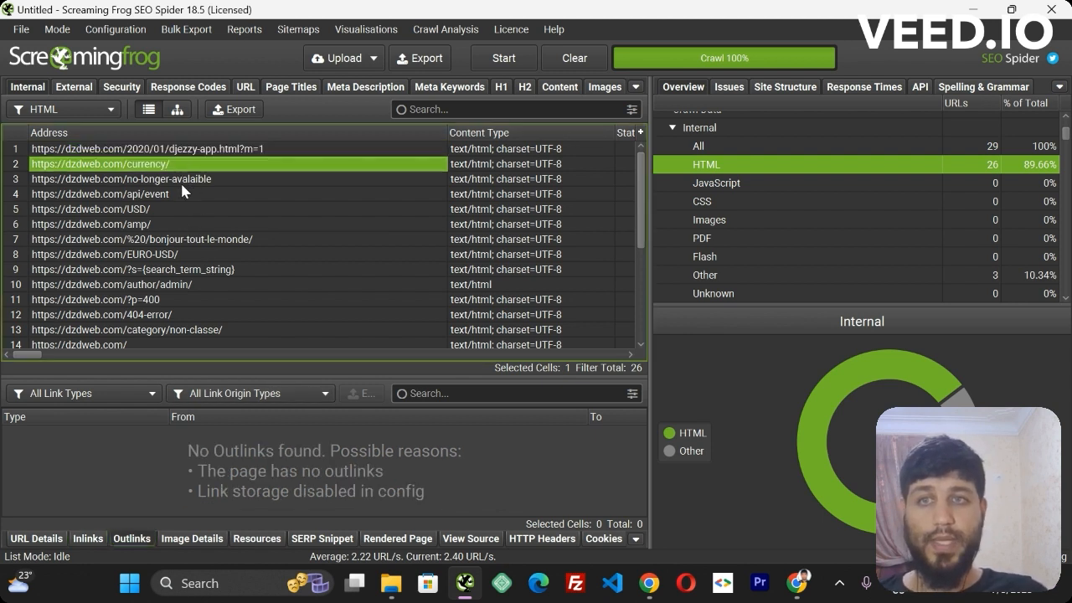
pyautogui.click(182, 182)
pyautogui.click(182, 197)
pyautogui.click(183, 209)
pyautogui.click(185, 223)
pyautogui.click(188, 241)
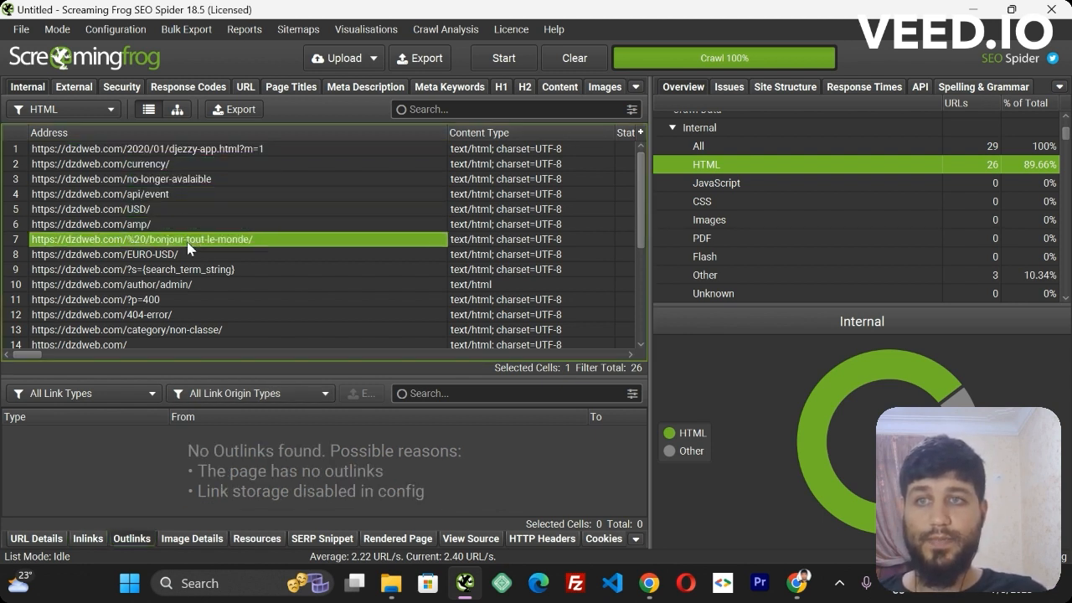
pyautogui.click(188, 255)
pyautogui.click(191, 270)
pyautogui.click(192, 285)
pyautogui.click(189, 274)
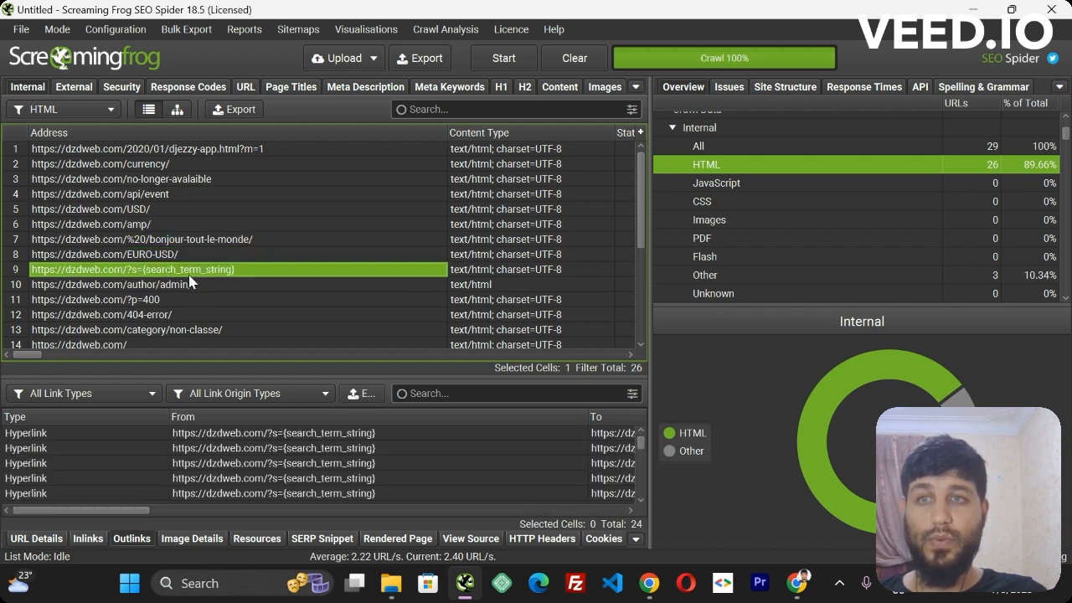
pyautogui.click(188, 299)
pyautogui.click(191, 315)
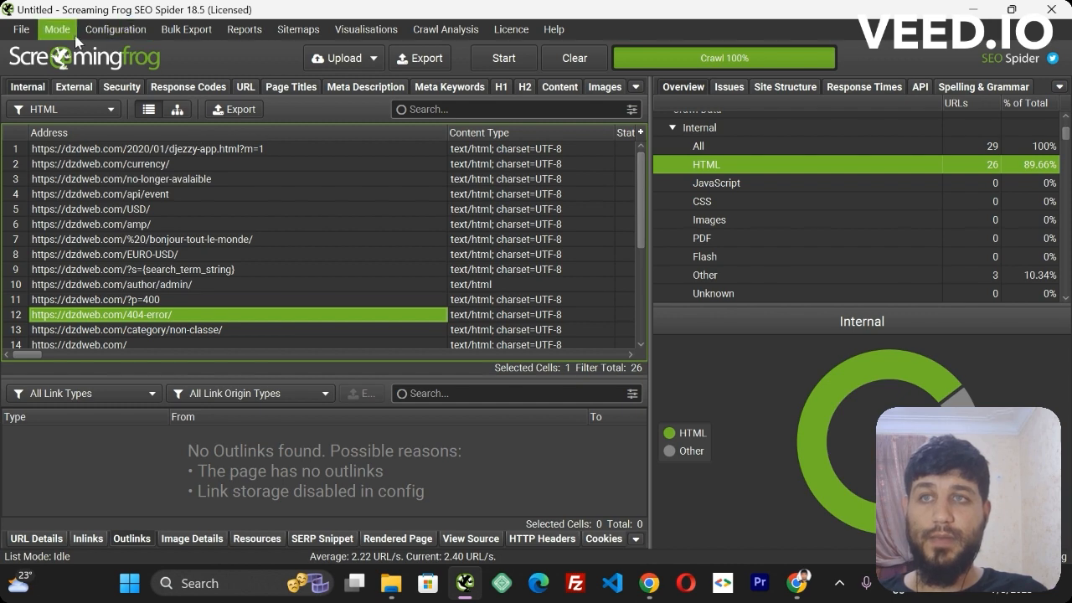
# Review the extraction settings and the Limit Crawl Depth option in the spider configuration, and close it without changes.
pyautogui.click(114, 29)
pyautogui.click(127, 53)
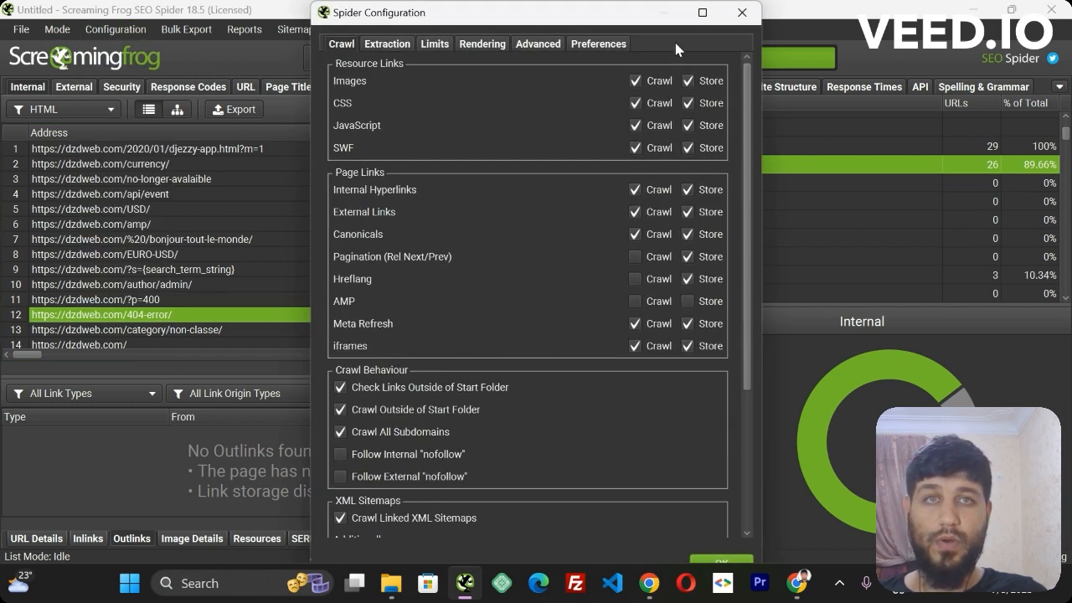
pyautogui.click(391, 44)
pyautogui.click(435, 44)
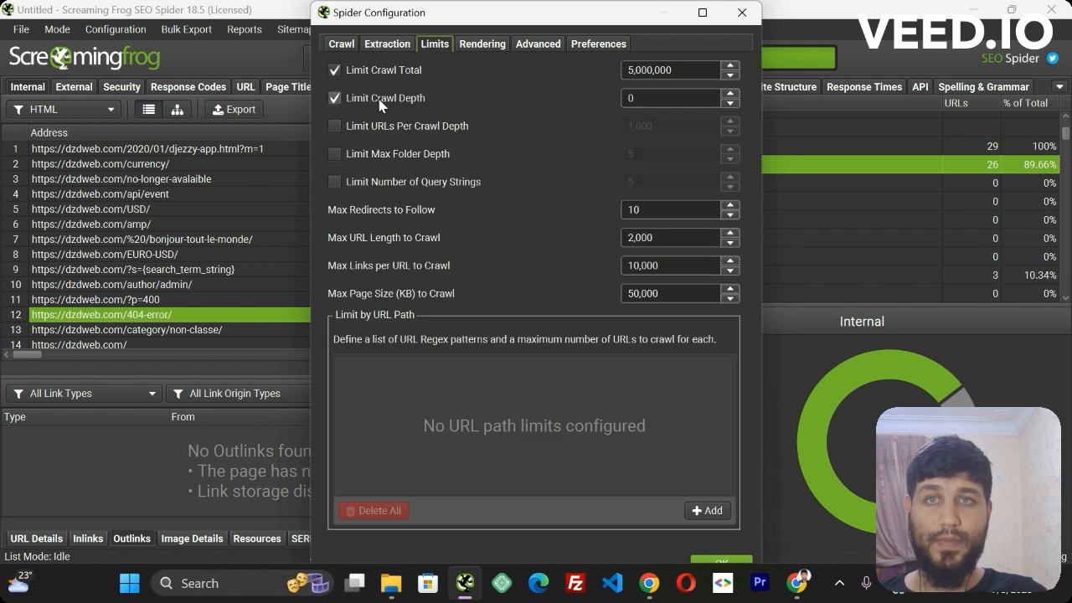
pyautogui.moveTo(380, 105)
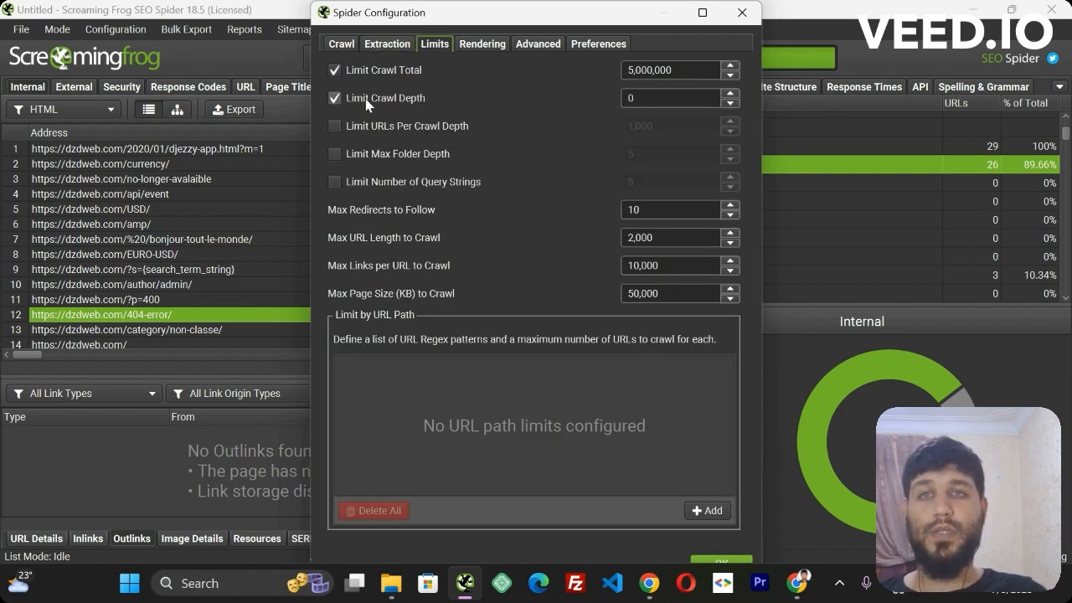
pyautogui.moveTo(340, 107)
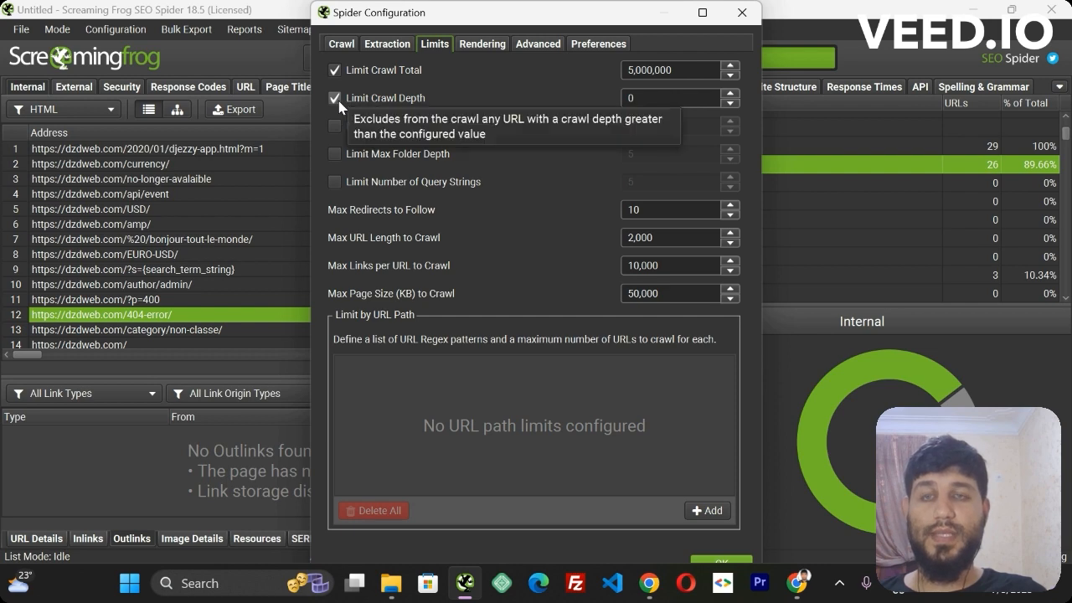
pyautogui.click(741, 12)
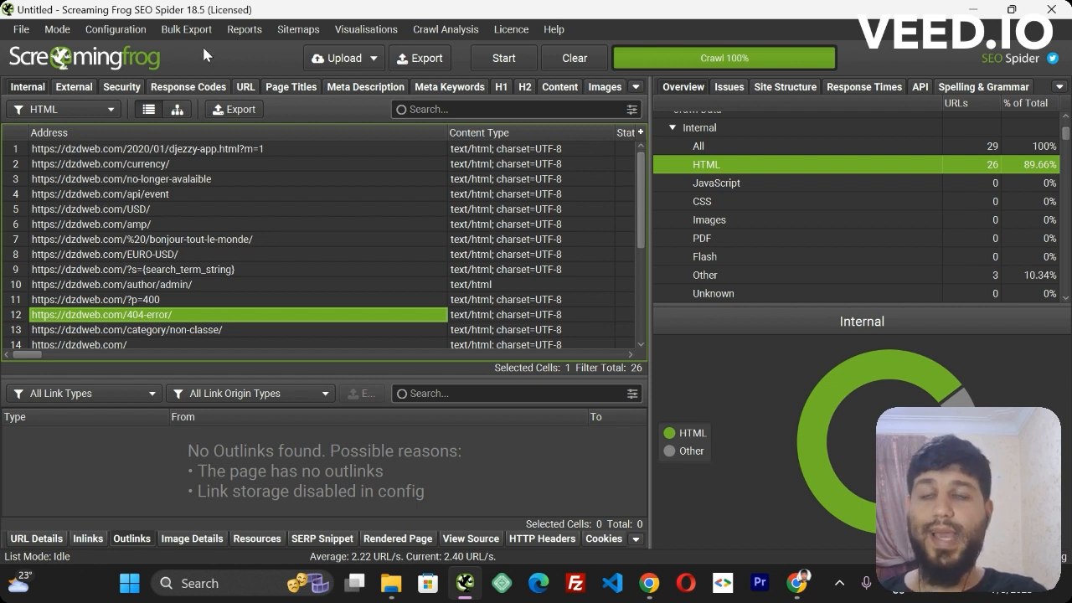
# Turn off Limit Crawl Depth in the spider configuration's crawl limits and apply the change.
pyautogui.click(116, 29)
pyautogui.click(119, 55)
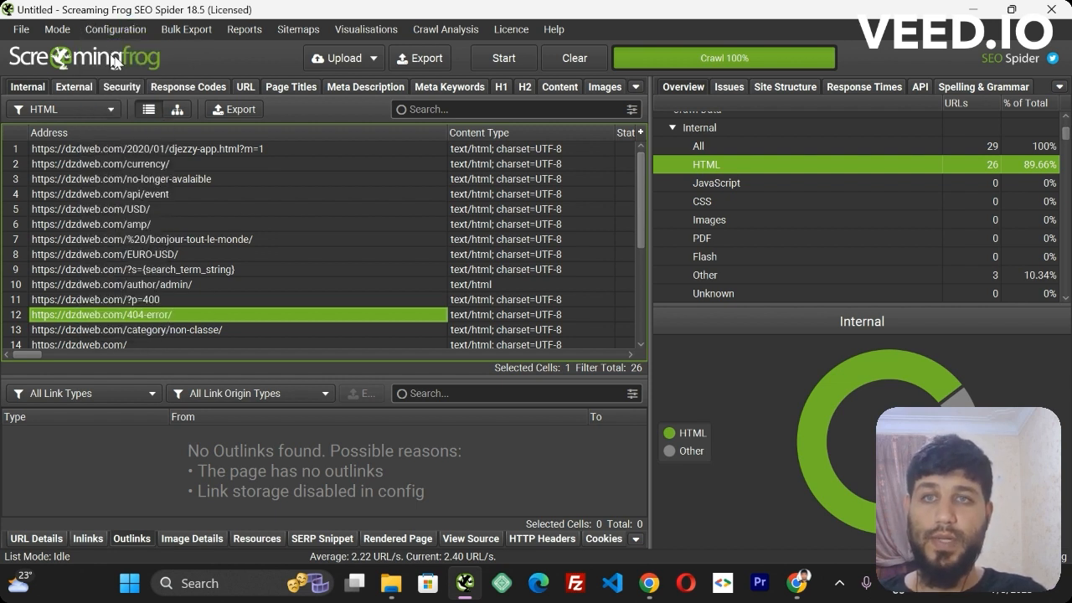
pyautogui.click(433, 44)
pyautogui.click(400, 46)
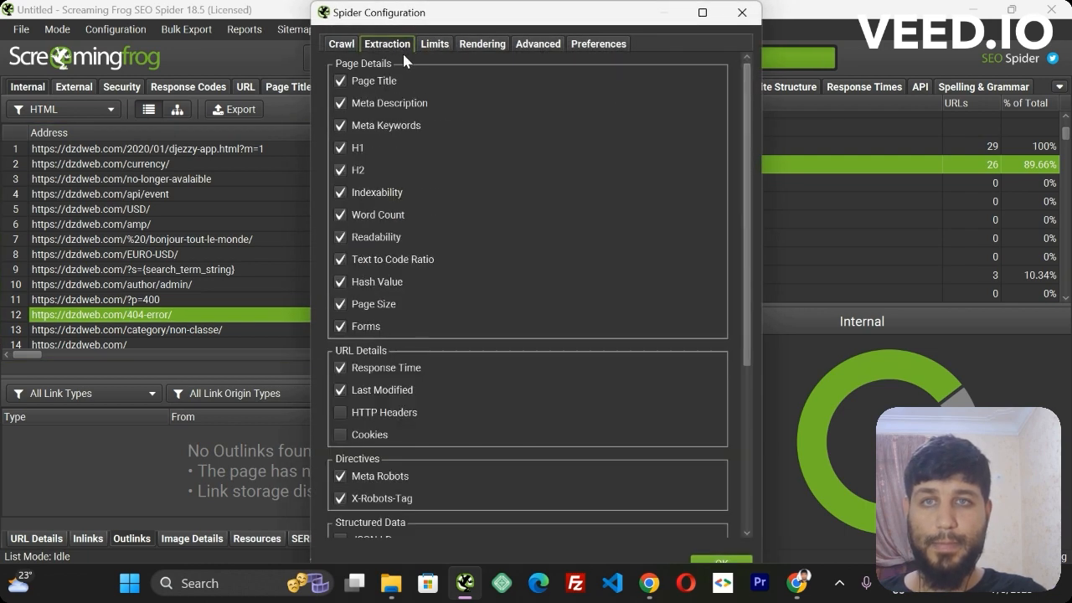
pyautogui.click(434, 44)
pyautogui.click(347, 99)
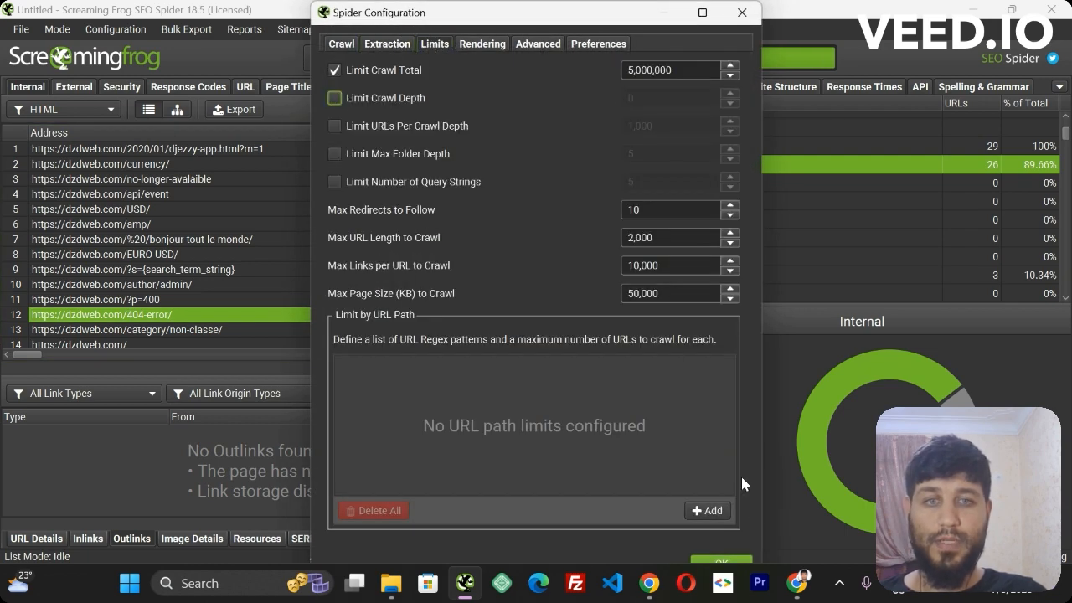
pyautogui.click(721, 563)
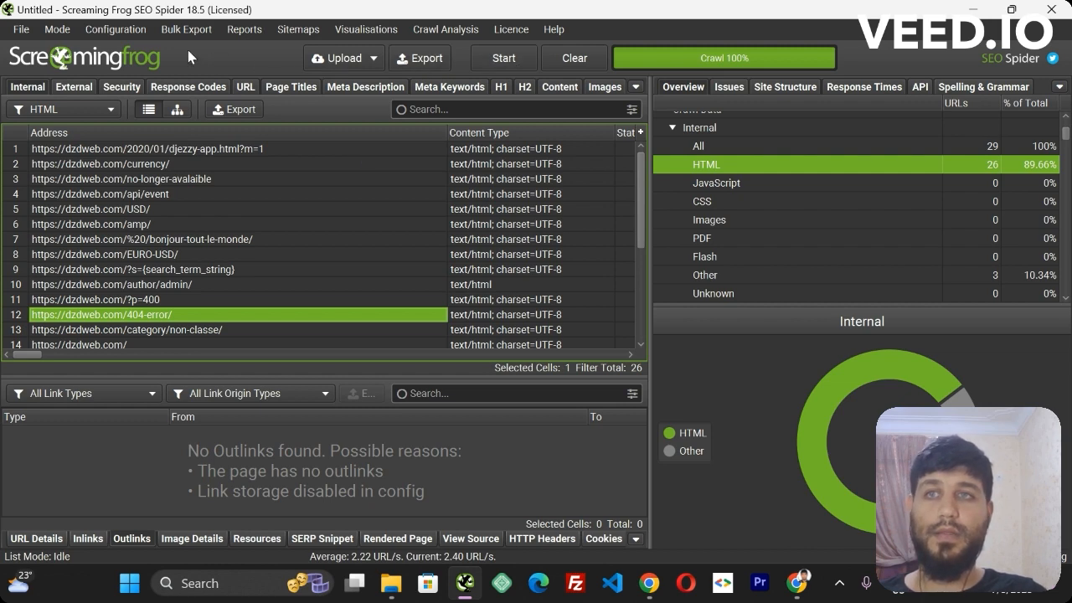
# Upload the copied URL list from the clipboard again and start a new list crawl.
pyautogui.click(344, 58)
pyautogui.click(322, 123)
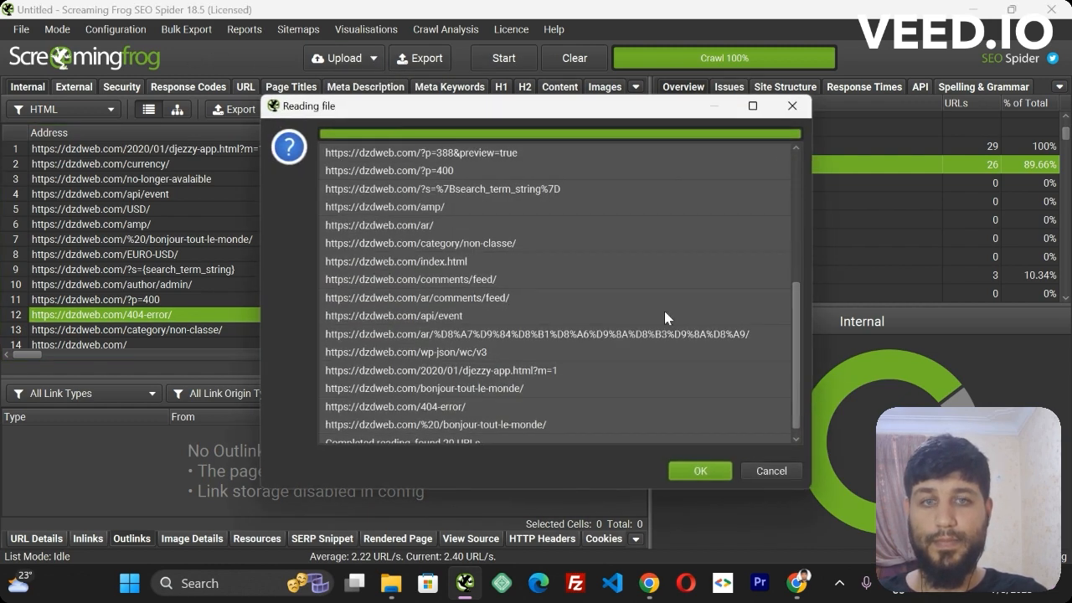
pyautogui.click(704, 475)
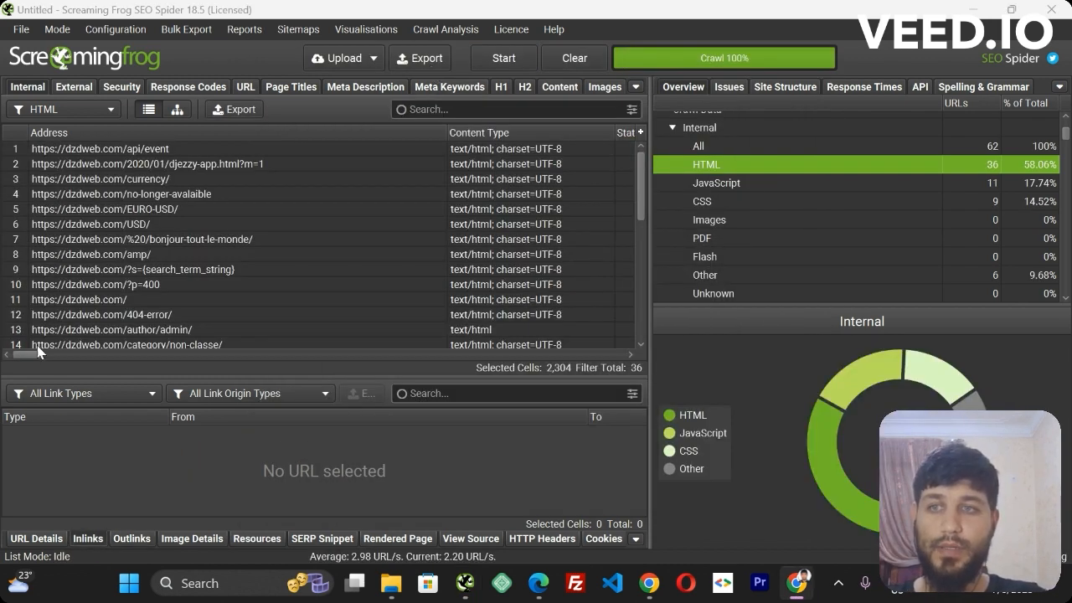
# Sort the crawl results by Inlinks and export the list as list_mode_export.xls to the 404 ERRORS folder, overwriting the existing file.
pyautogui.moveTo(30, 354); pyautogui.dragTo(470, 358)
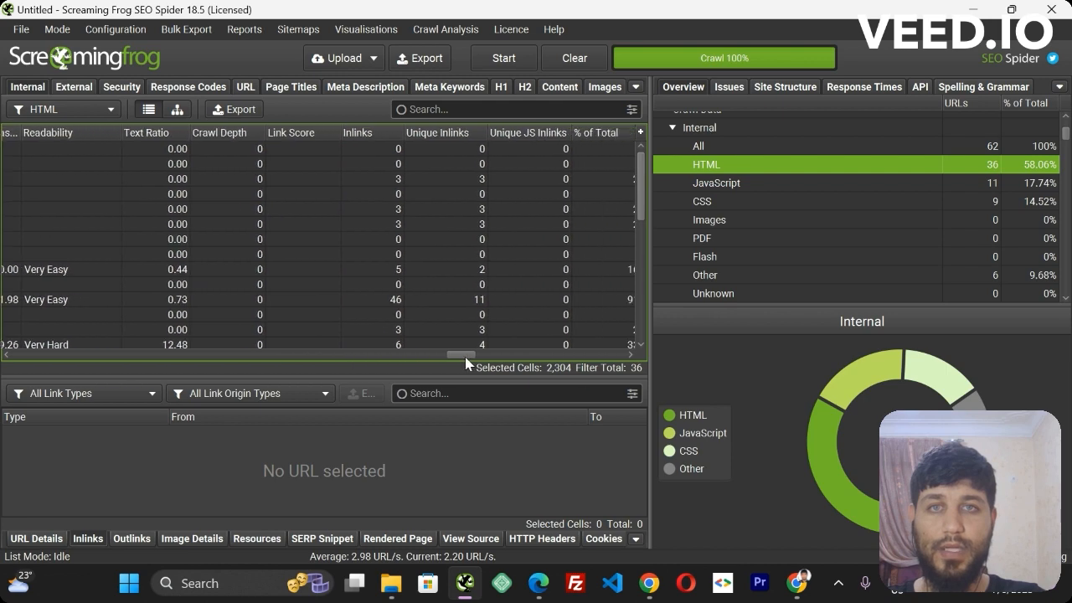
pyautogui.click(319, 136)
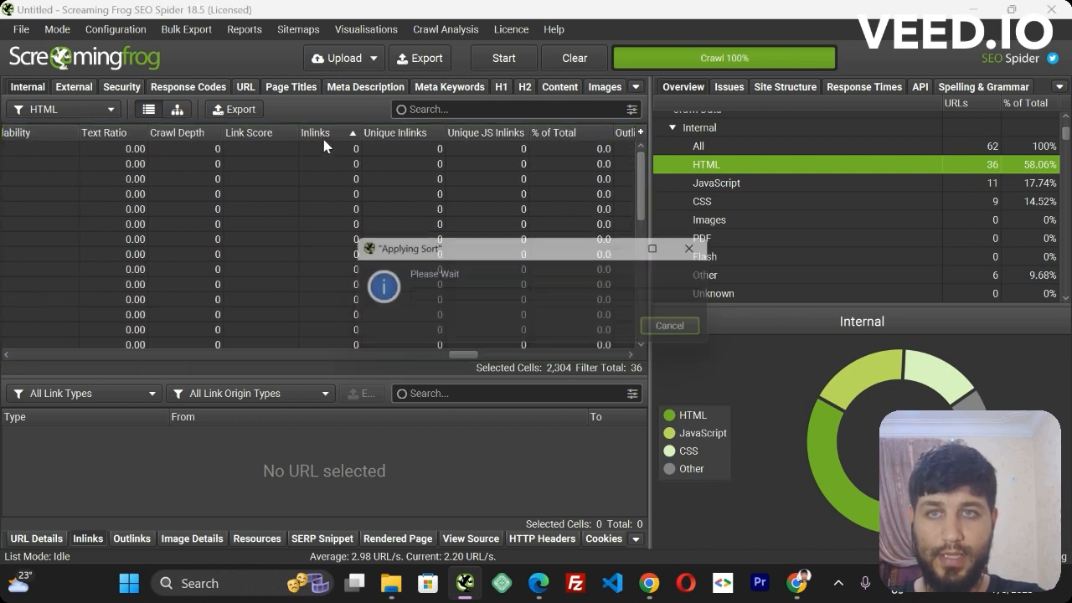
pyautogui.click(440, 65)
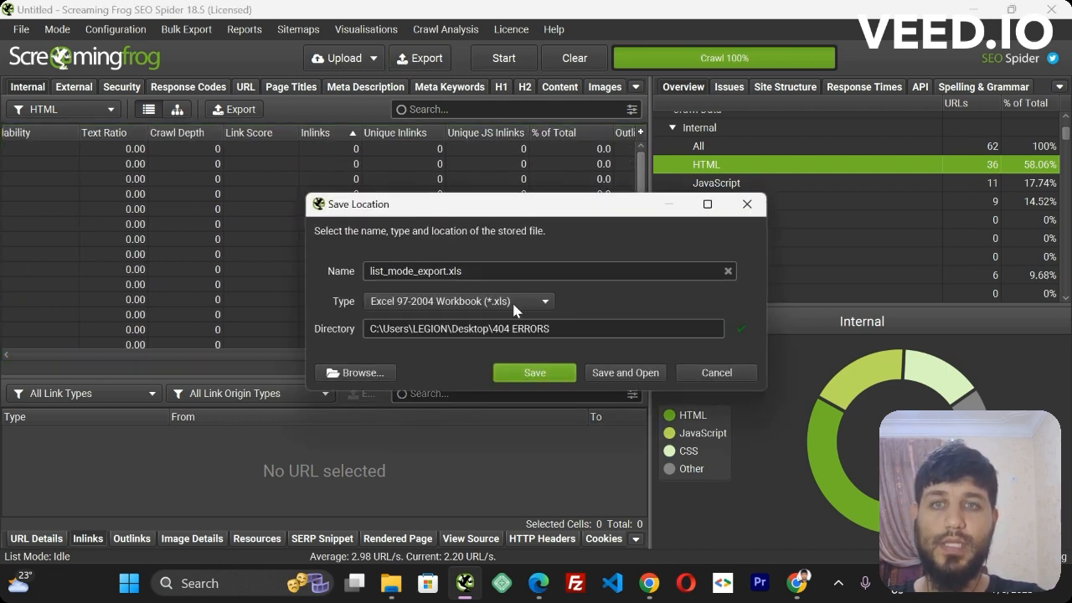
pyautogui.click(552, 381)
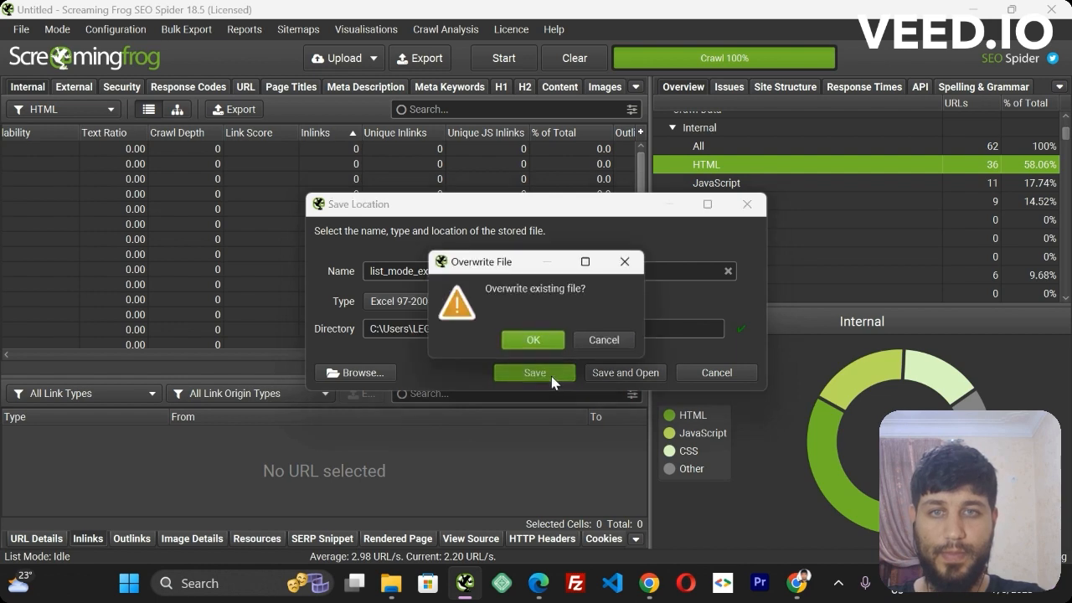
pyautogui.click(531, 345)
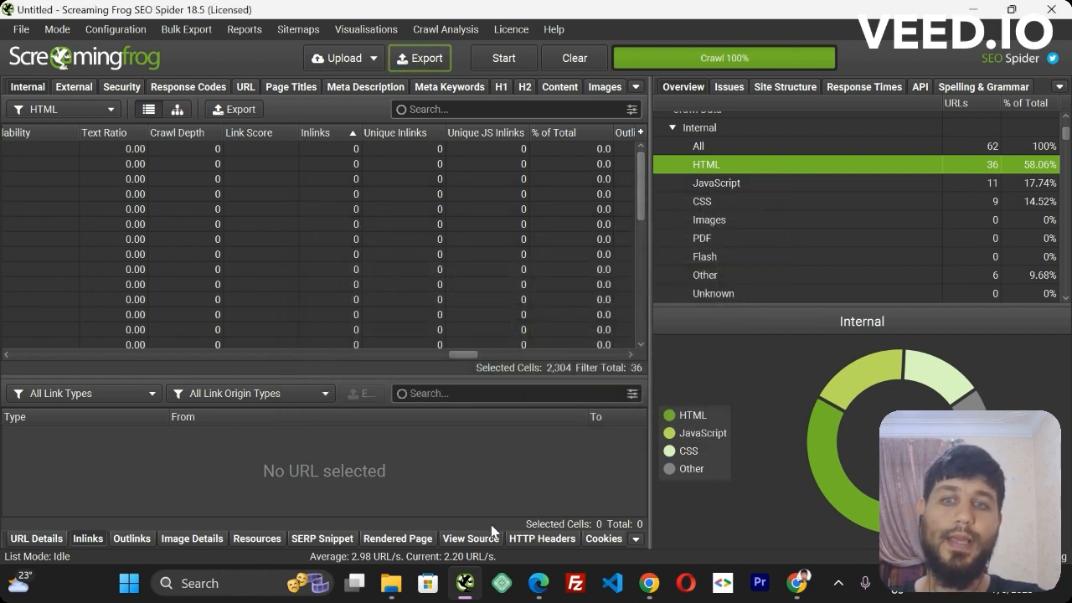
# Switch to the 404 pages spreadsheet in Google Sheets and upload list_mode_export.xls from the 404 ERRORS folder for import.
pyautogui.moveTo(796, 589)
pyautogui.click(963, 503)
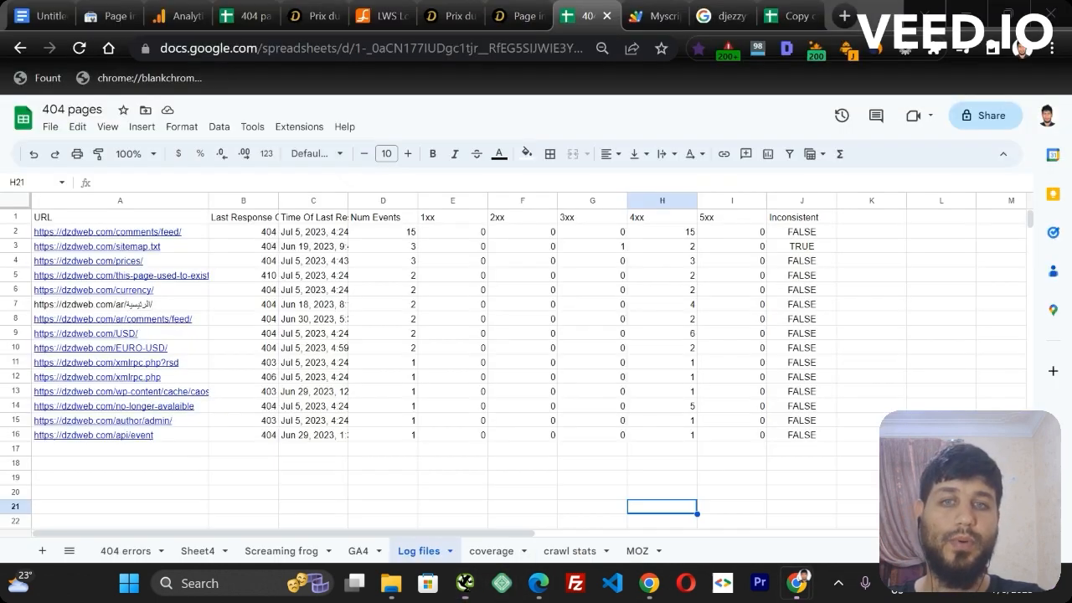
pyautogui.click(49, 127)
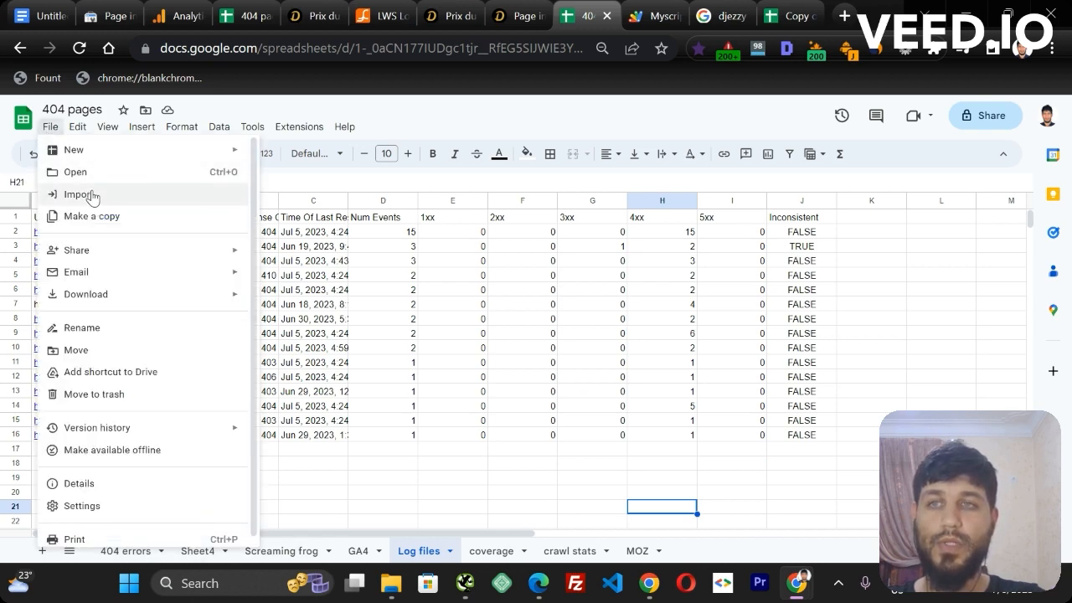
pyautogui.click(80, 194)
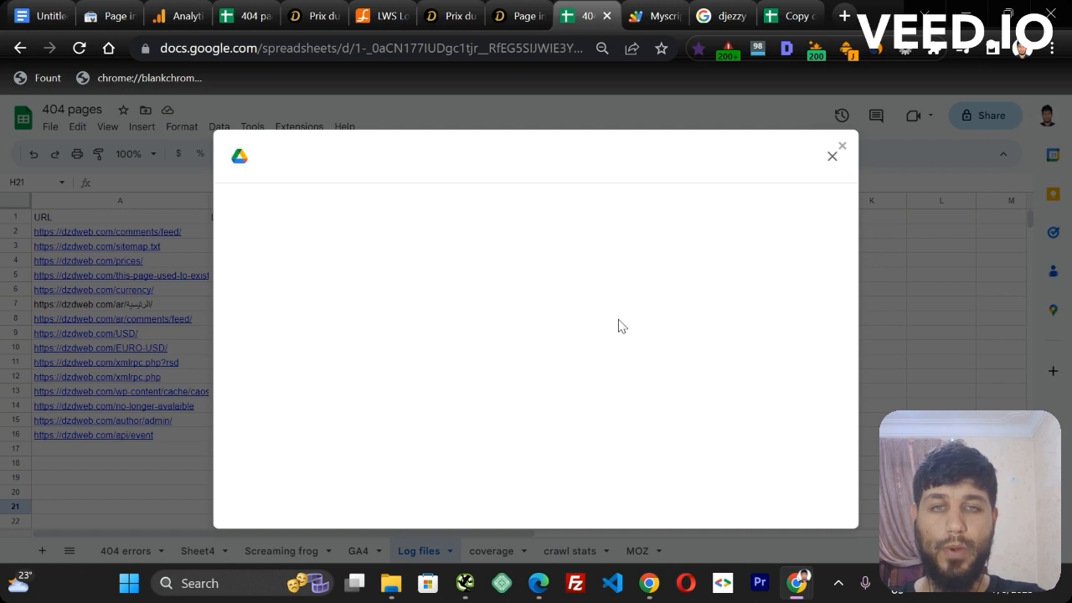
pyautogui.click(461, 201)
pyautogui.click(529, 423)
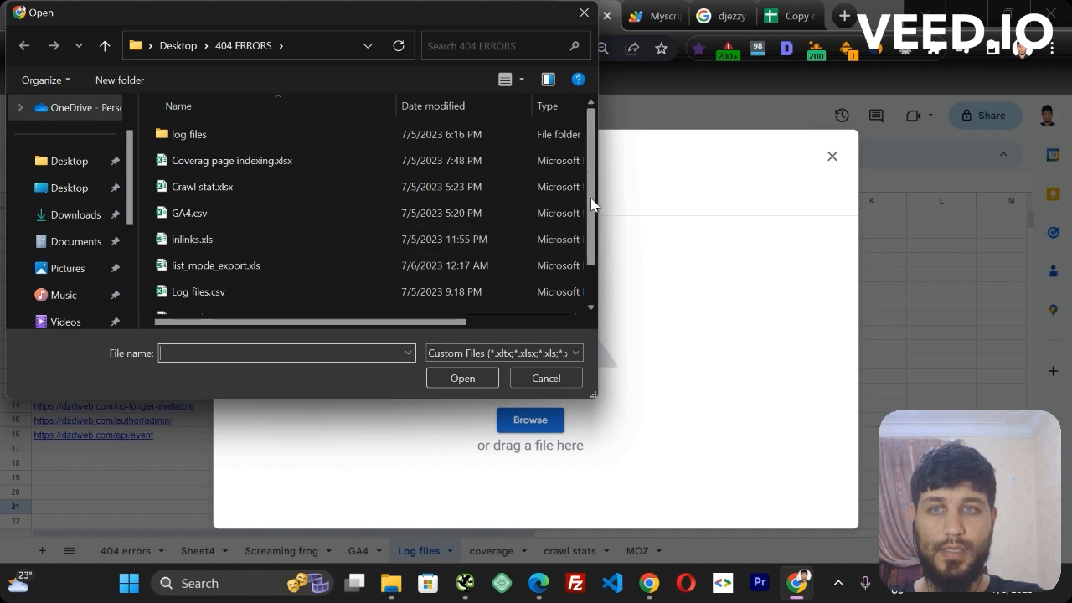
pyautogui.moveTo(592, 200); pyautogui.dragTo(591, 246)
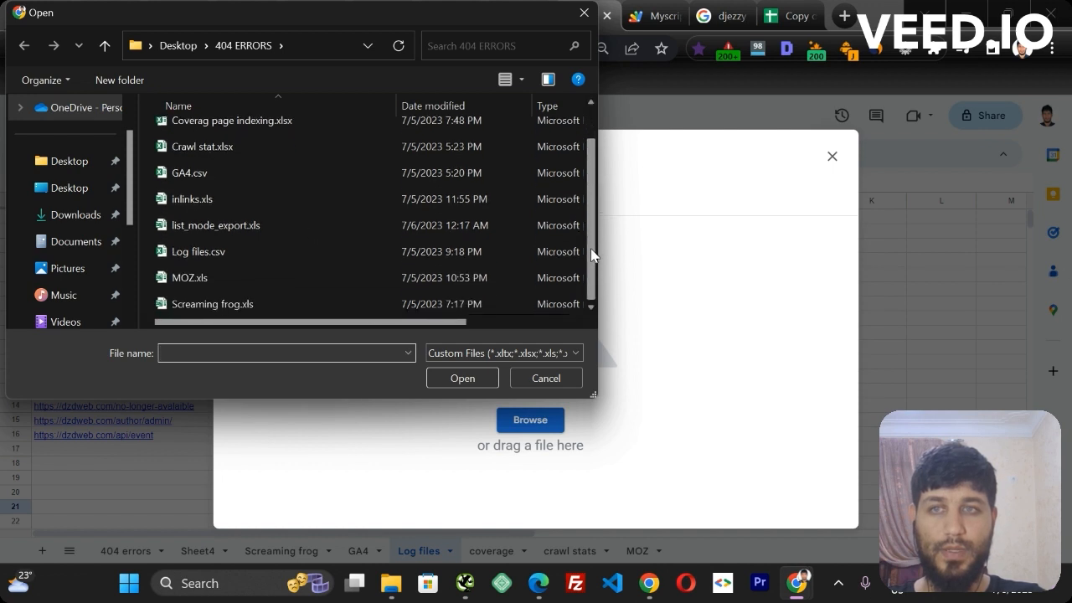
pyautogui.click(235, 225)
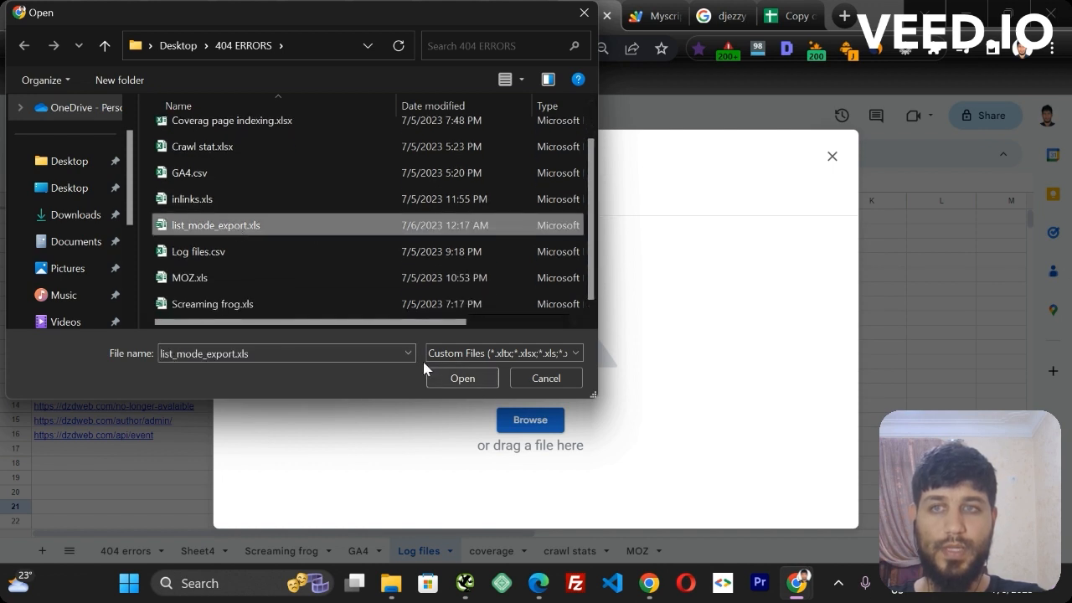
pyautogui.click(459, 376)
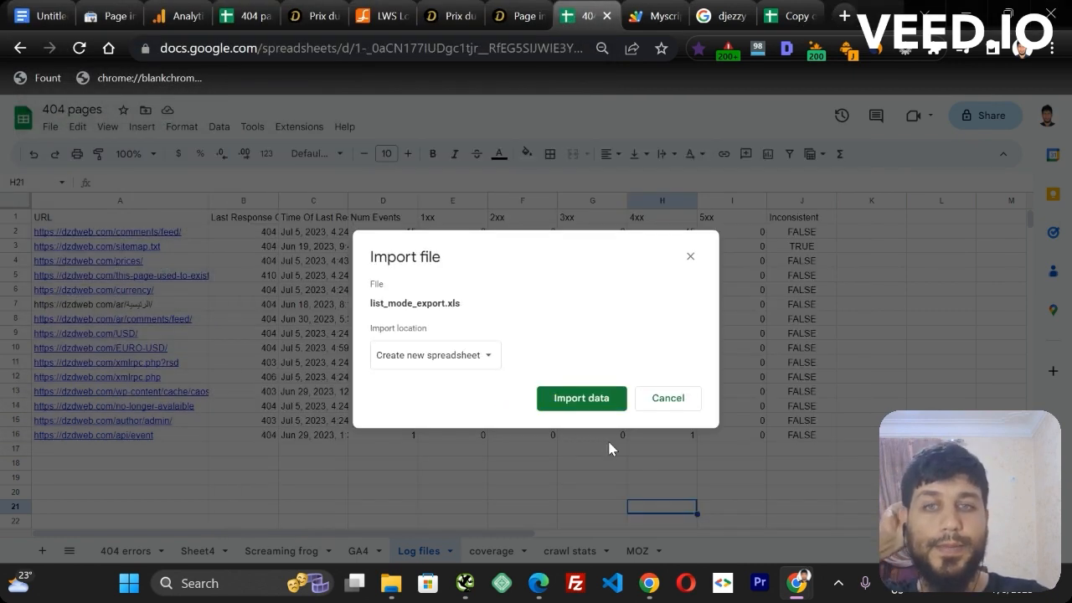
# Set the import location to Insert new sheet(s) and import the data from list_mode_export.xls.
pyautogui.click(424, 366)
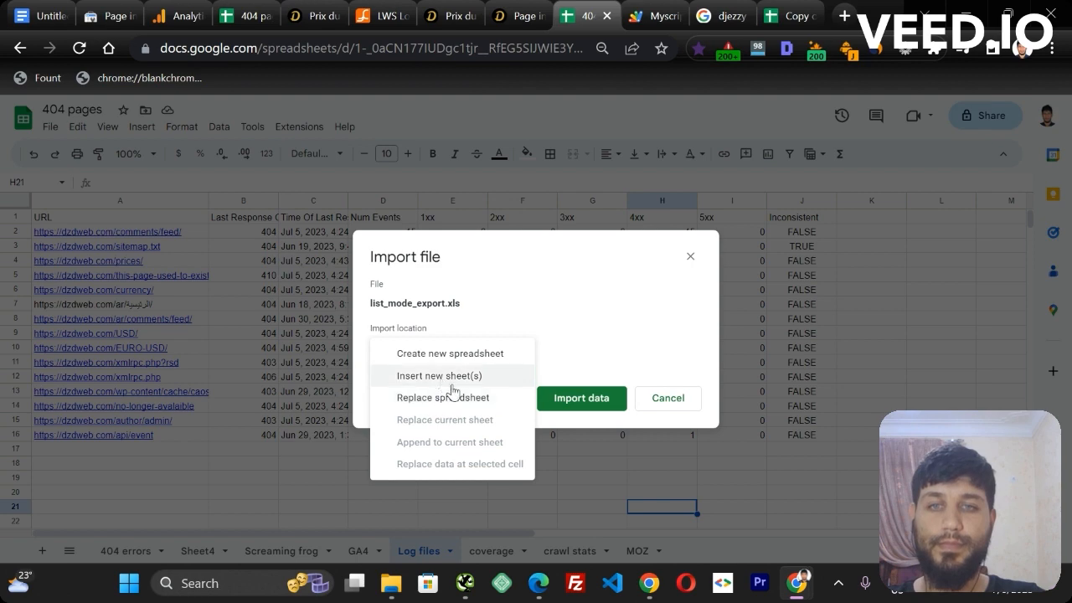
pyautogui.click(440, 375)
pyautogui.click(582, 449)
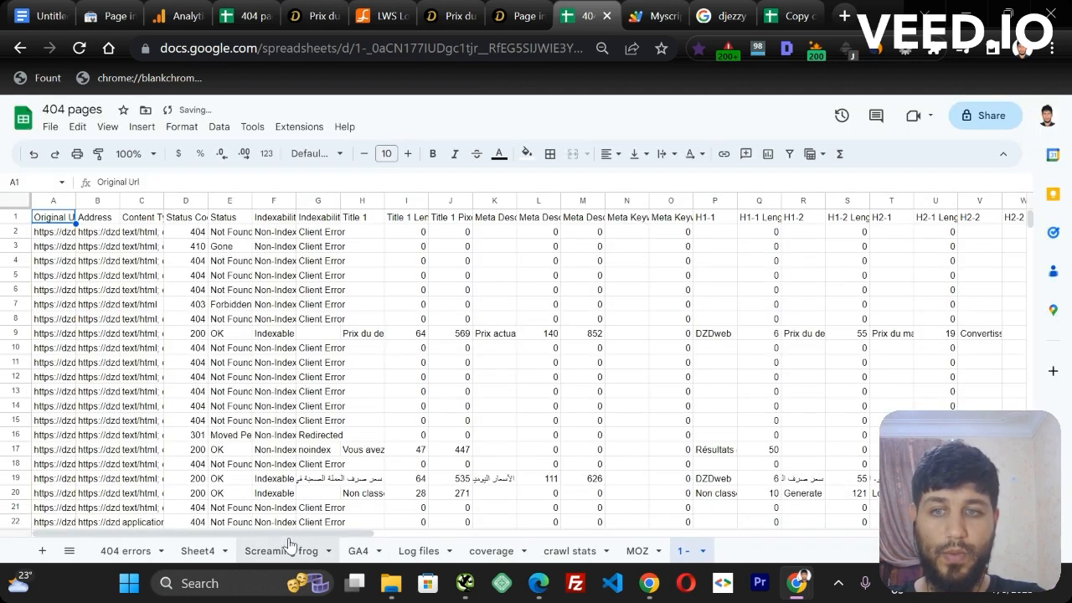
# Move the imported sheet's Inlinks column directly after the Address column, and place that sheet right after the 404 errors sheet.
pyautogui.moveTo(301, 539); pyautogui.dragTo(714, 533)
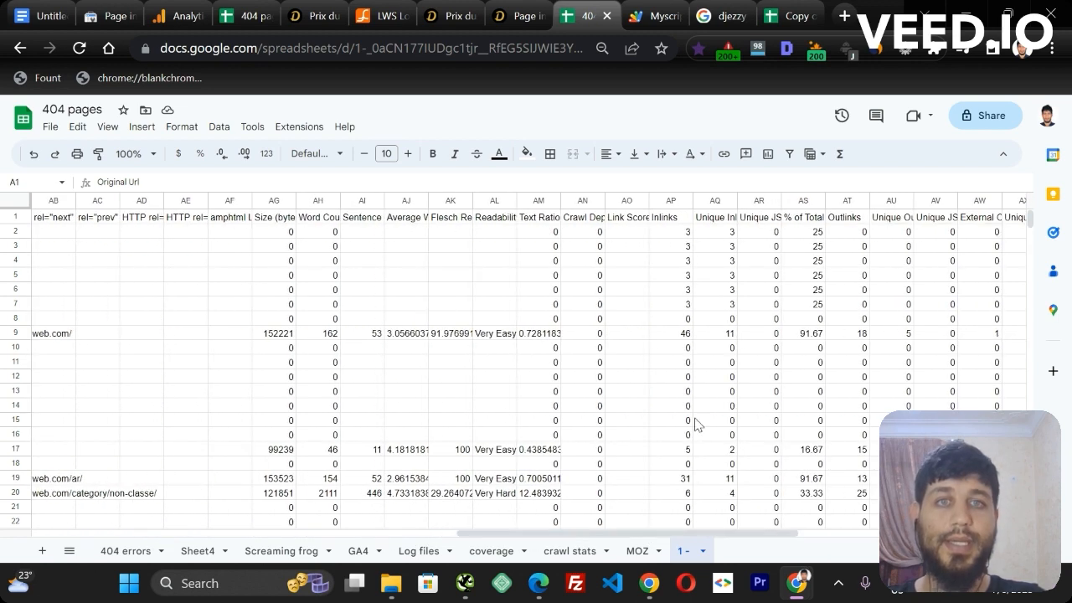
pyautogui.click(673, 201)
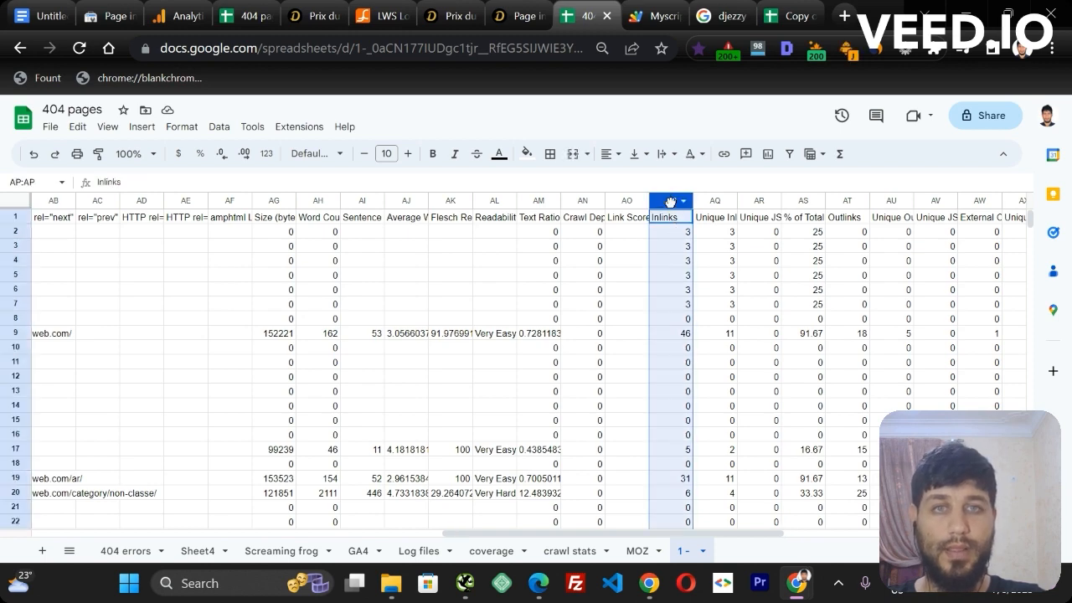
pyautogui.moveTo(675, 201); pyautogui.dragTo(268, 201)
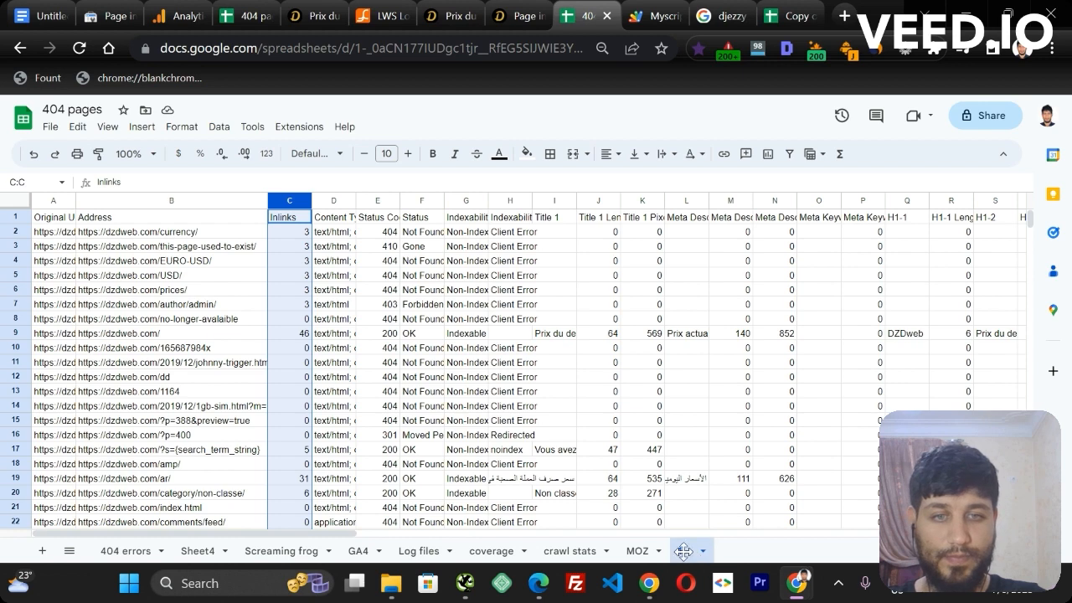
pyautogui.moveTo(683, 551); pyautogui.dragTo(211, 555)
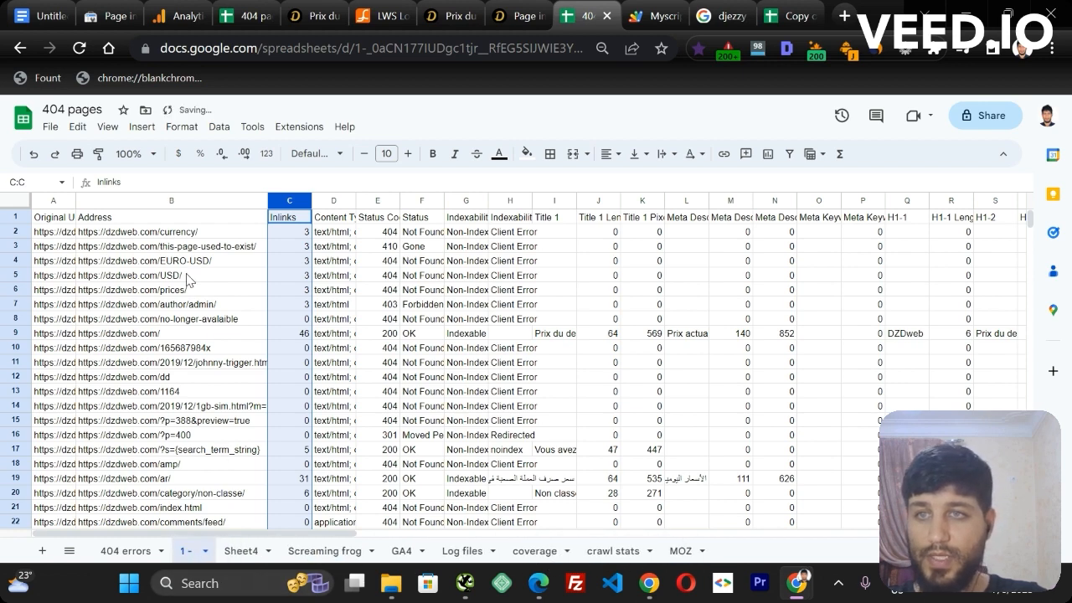
# Compare the URL order and last row of the 404 errors sheet with the imported crawl sheet, including the ?p=400 row.
pyautogui.click(126, 551)
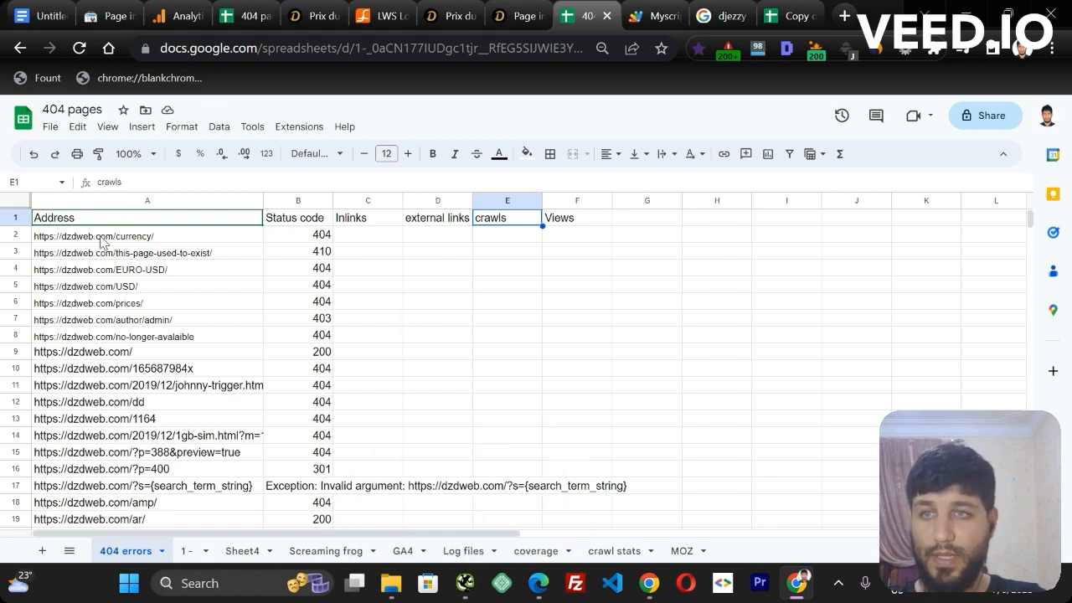
pyautogui.click(185, 551)
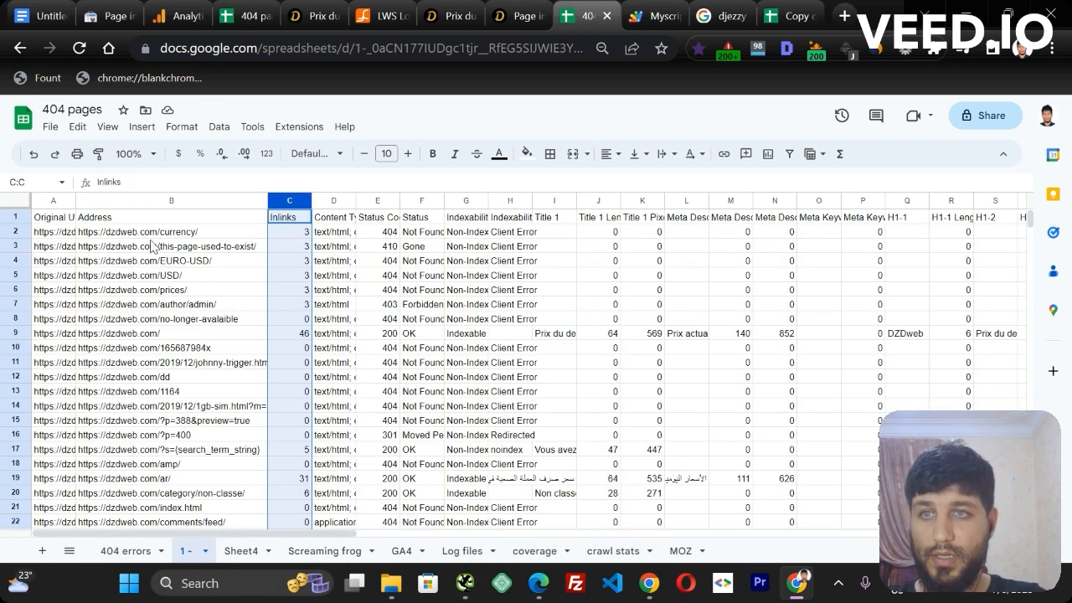
pyautogui.click(10, 428)
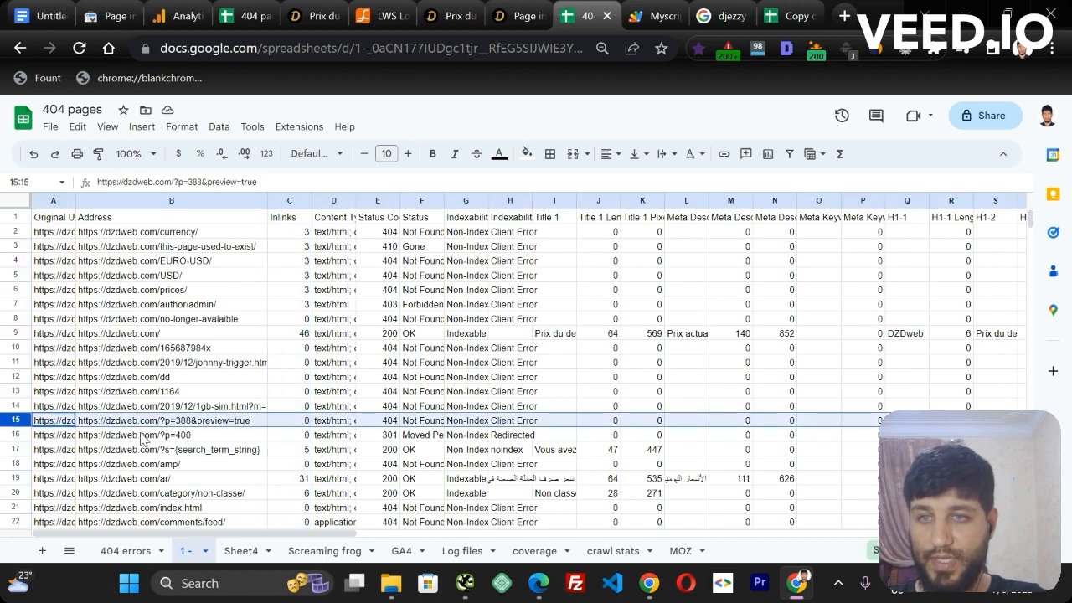
pyautogui.click(20, 435)
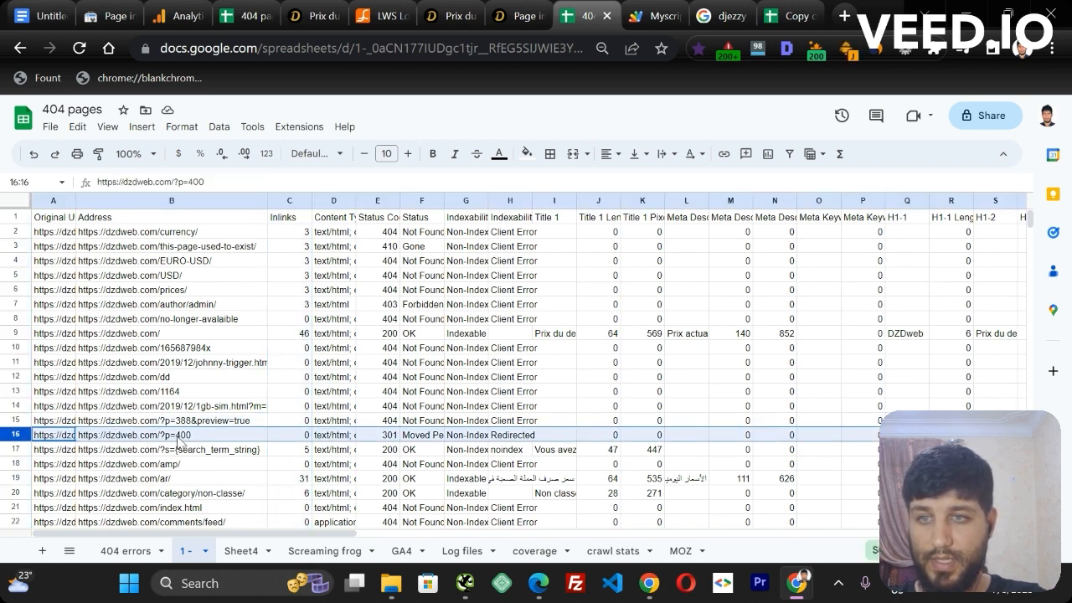
pyautogui.click(131, 553)
pyautogui.click(17, 469)
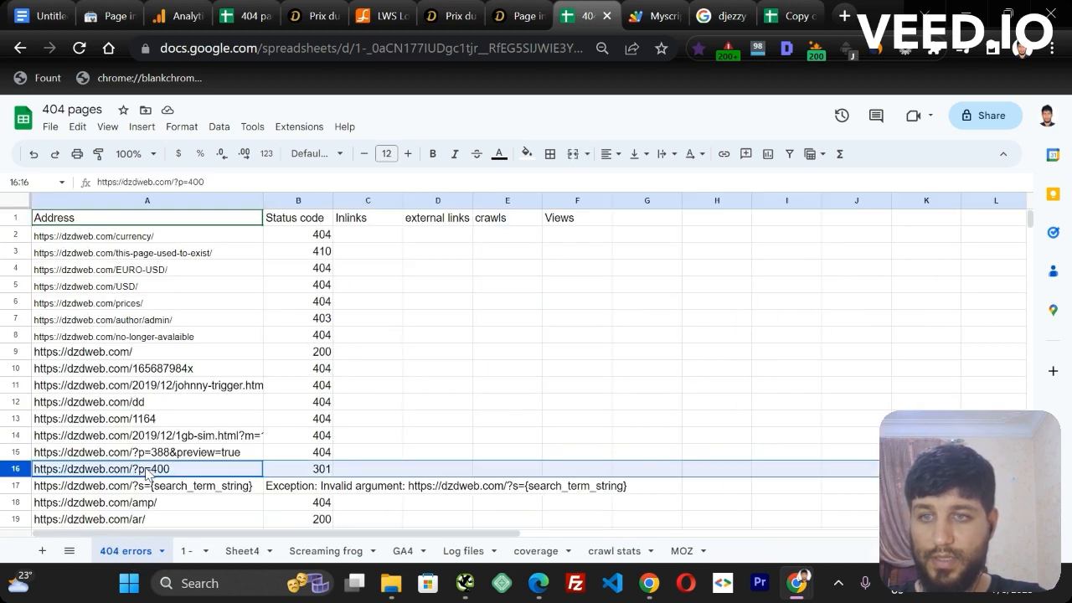
pyautogui.moveTo(1032, 223); pyautogui.dragTo(1032, 233)
pyautogui.scroll(2, 1014, 241)
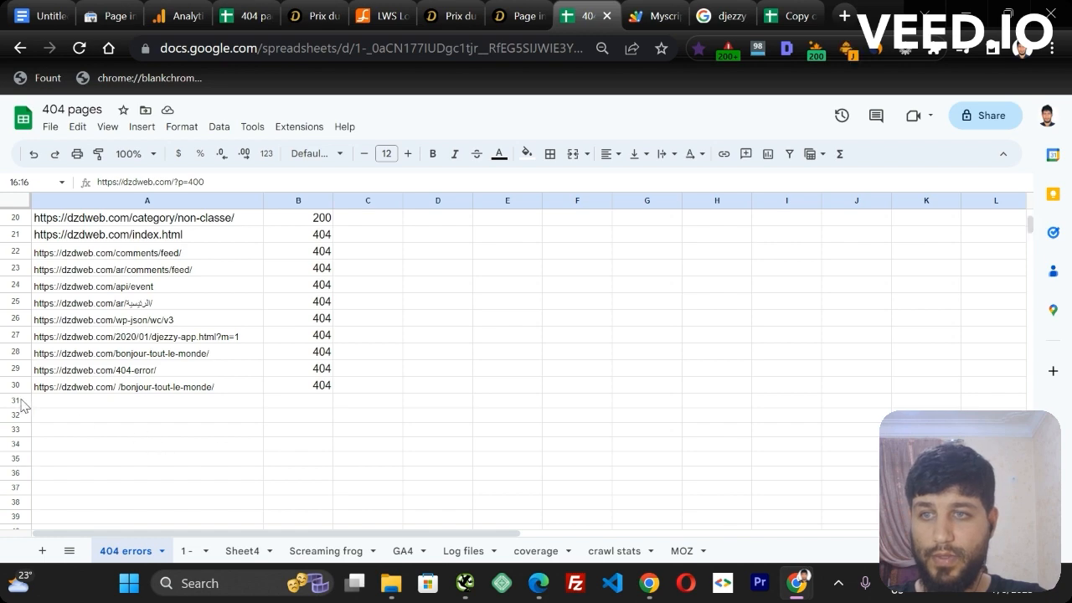
pyautogui.click(188, 550)
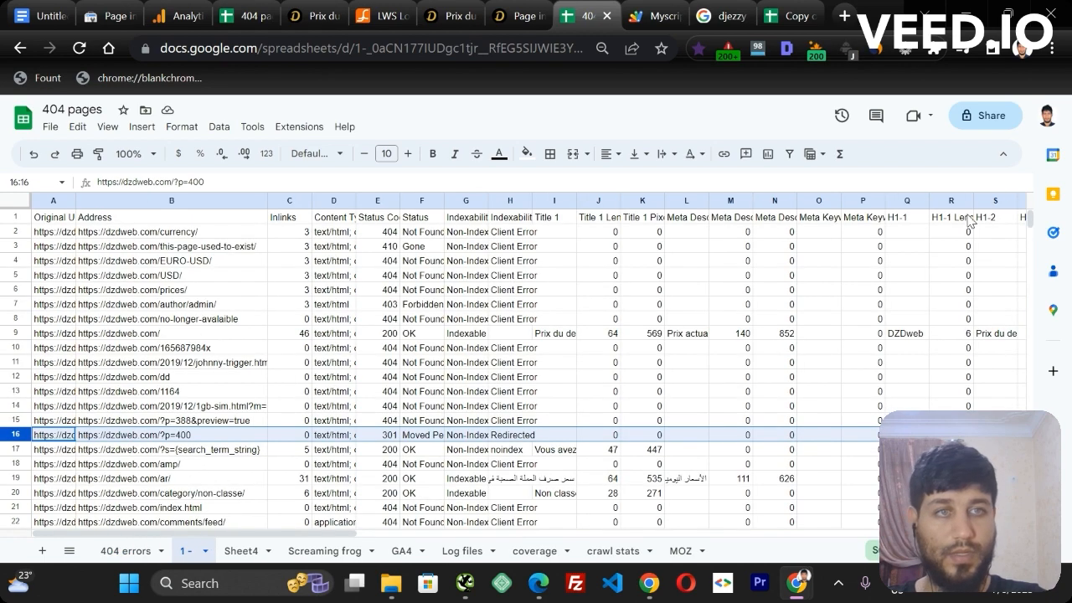
pyautogui.scroll(-5, 1031, 223)
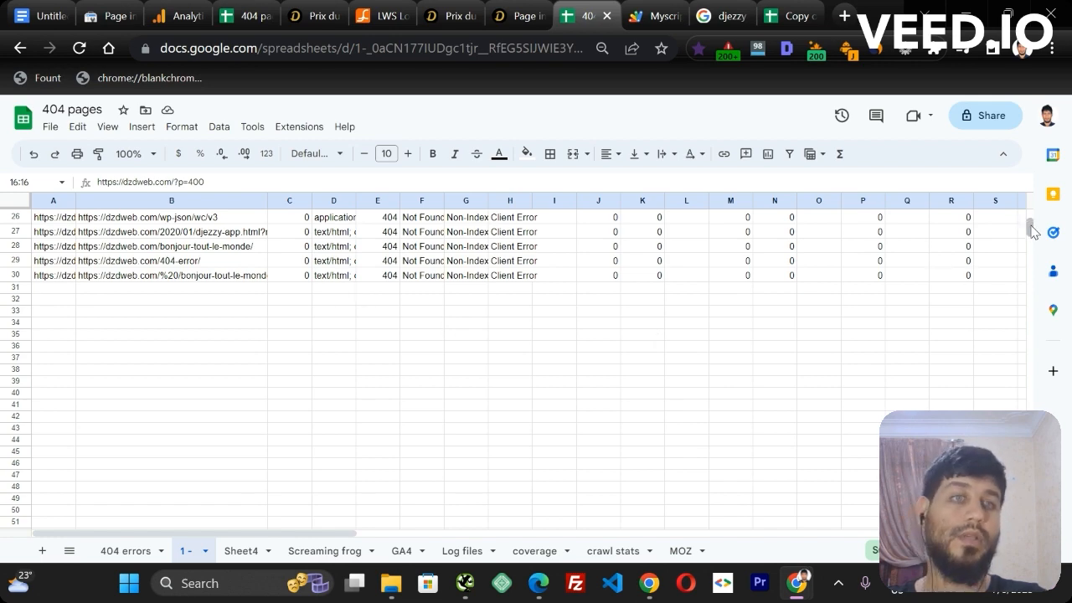
pyautogui.moveTo(1028, 227); pyautogui.dragTo(1029, 215)
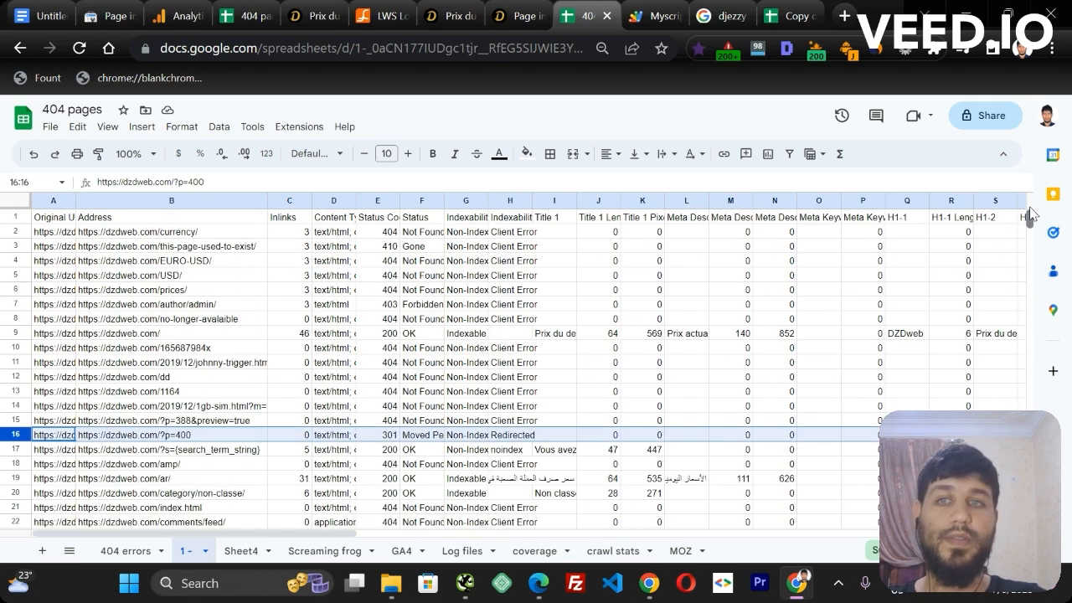
# Copy the Inlinks column from the imported crawl sheet into the Inlinks column of the 404 errors sheet.
pyautogui.click(292, 218)
pyautogui.click(284, 201)
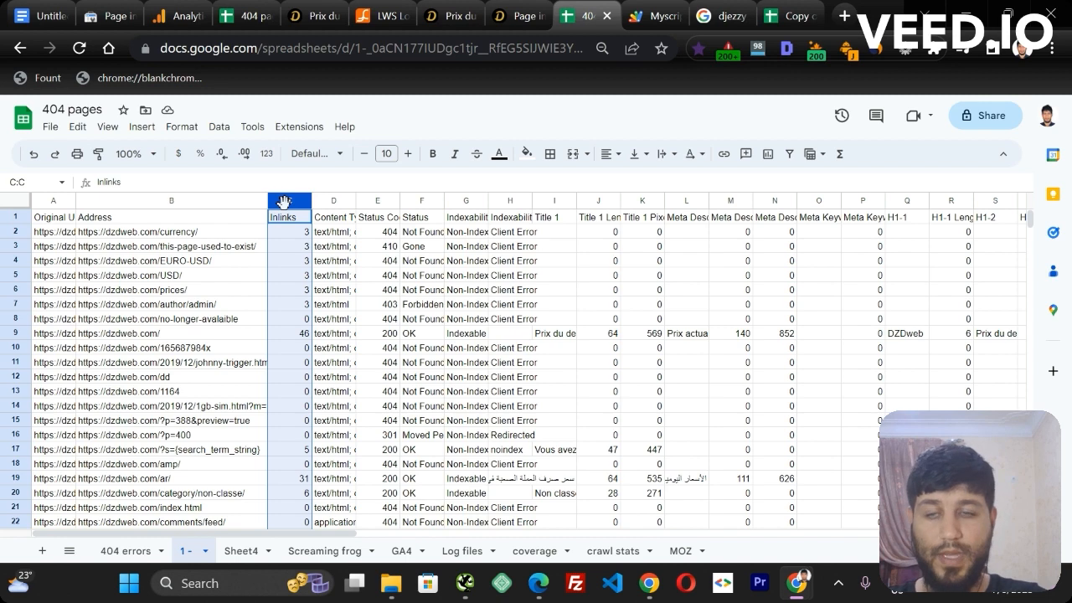
pyautogui.click(126, 550)
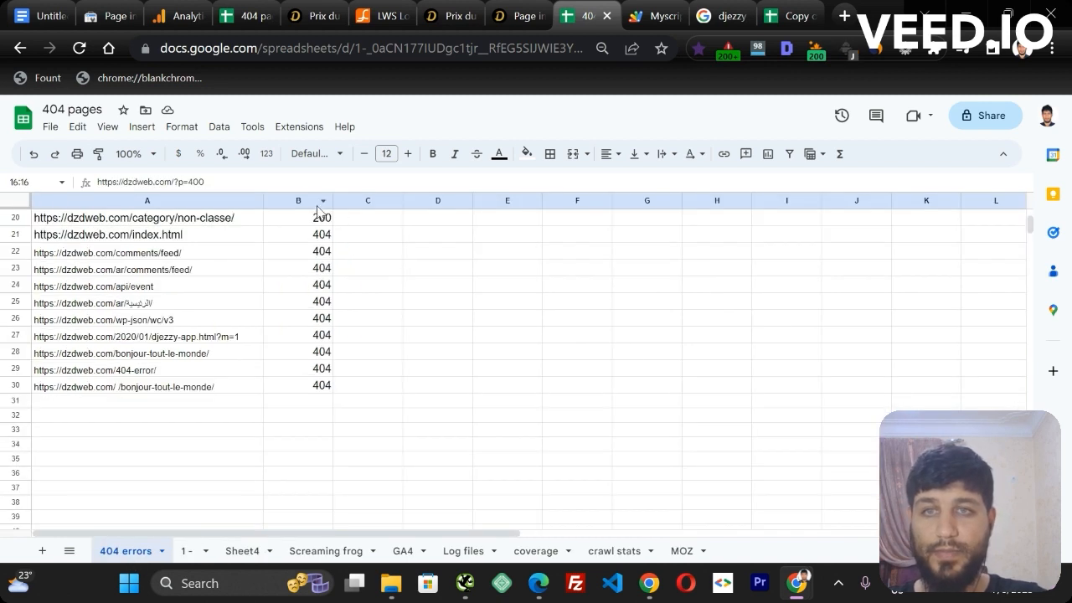
pyautogui.moveTo(1029, 224); pyautogui.dragTo(1029, 213)
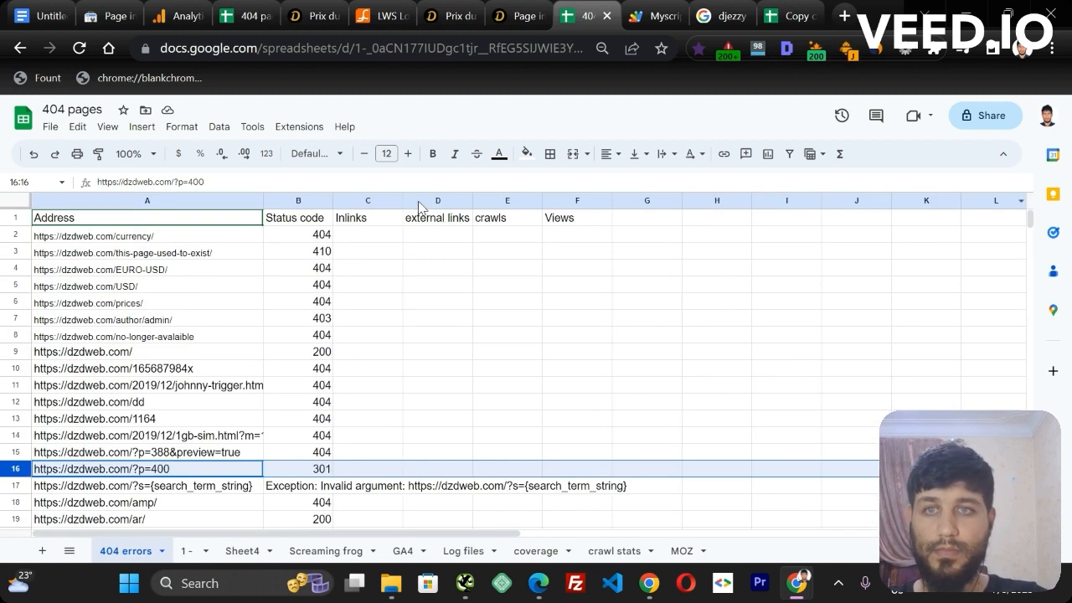
pyautogui.click(369, 202)
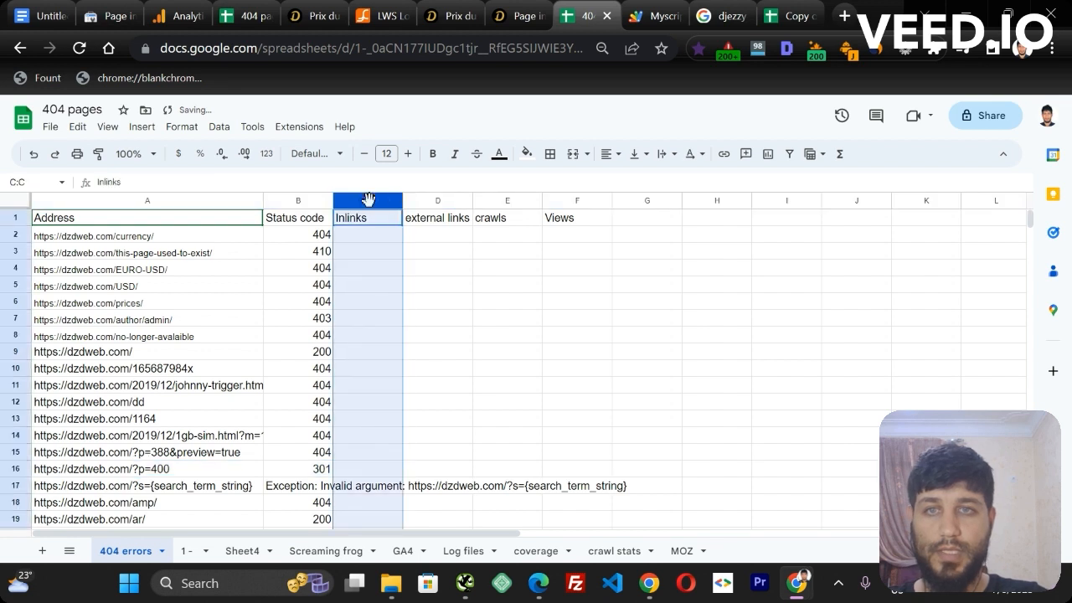
pyautogui.hotkey('ctrl', 'v')
# Widen column C in the 404 errors sheet and rename its header to Internal links.
pyautogui.click(359, 221)
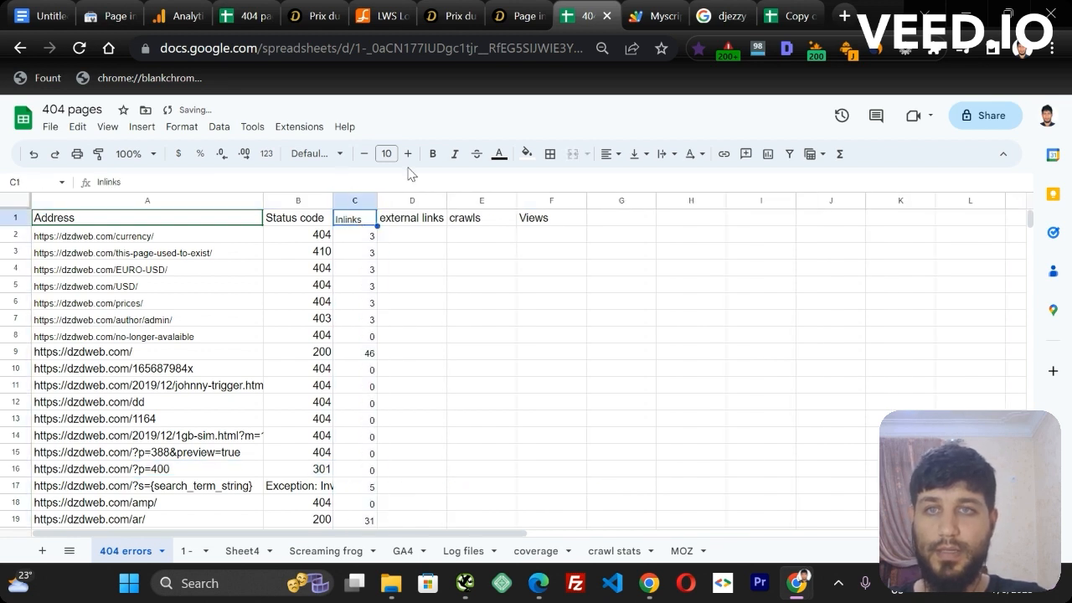
pyautogui.doubleClick(350, 218)
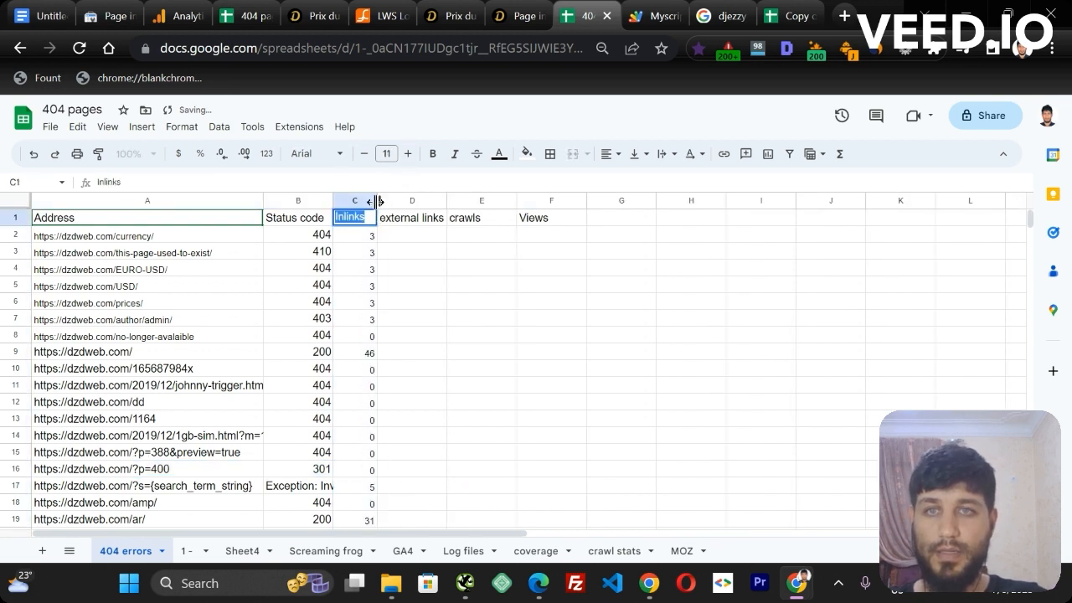
pyautogui.moveTo(378, 201); pyautogui.dragTo(450, 201)
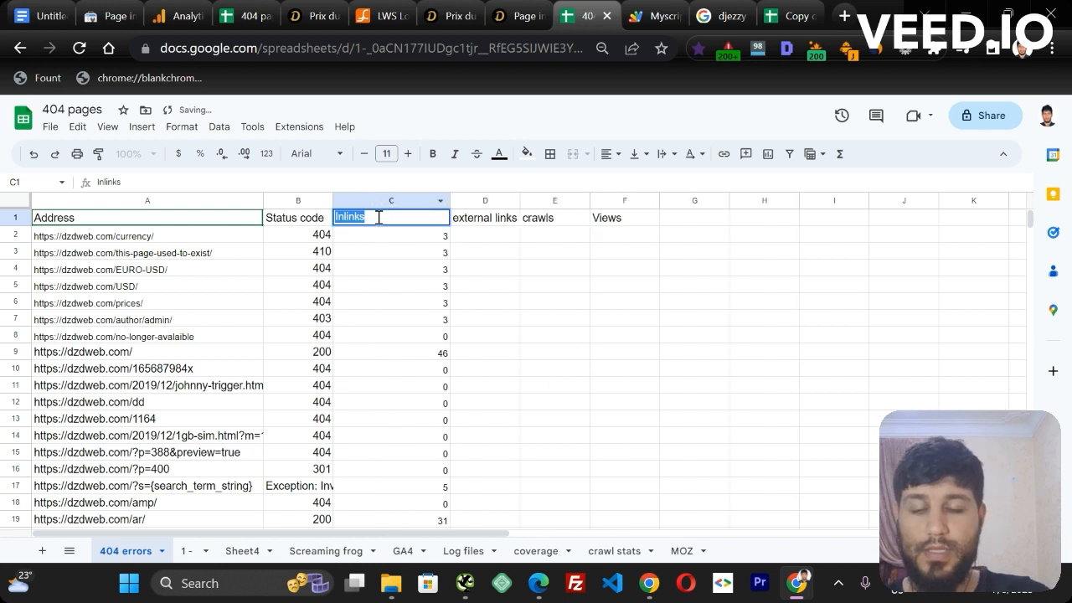
pyautogui.press('BackSpace')
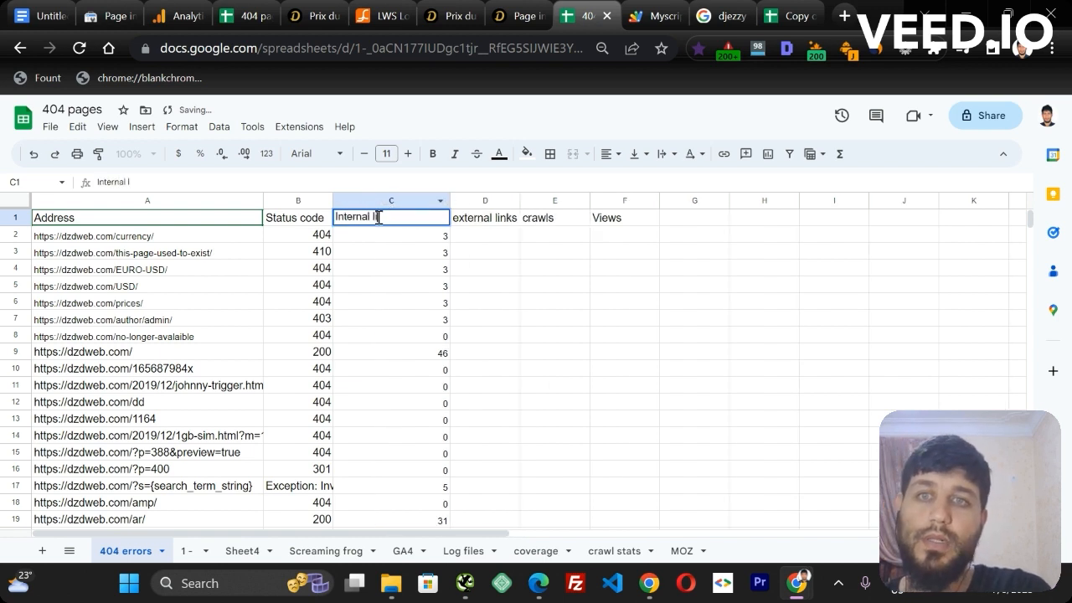
pyautogui.click(506, 270)
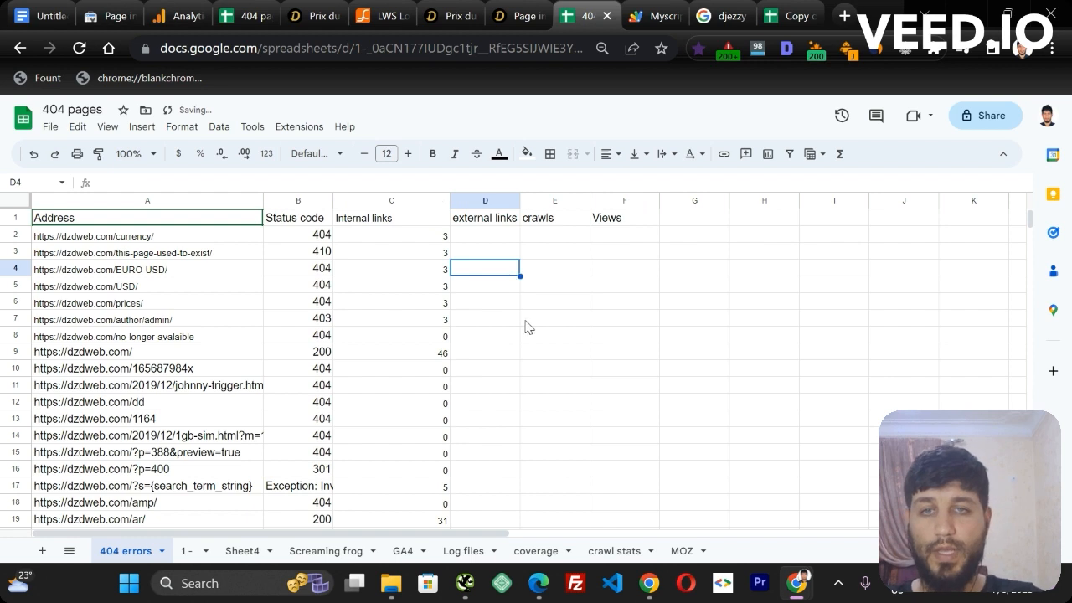
# Check the Log files data against the 404 errors sheet, and begin a VLOOKUP formula in crawls cell E2 with A2 as the search key.
pyautogui.click(549, 239)
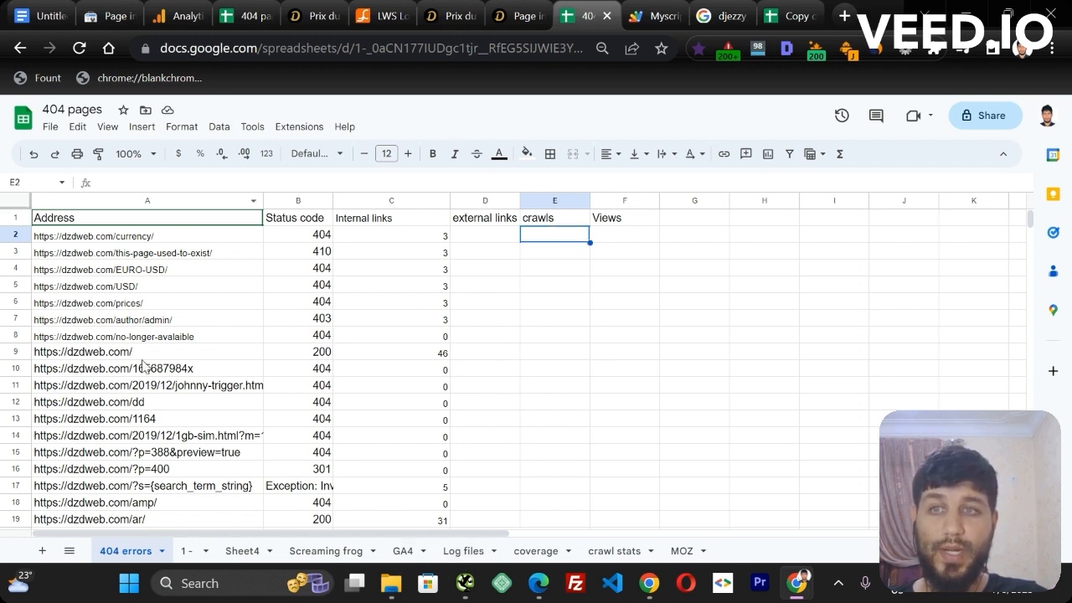
pyautogui.click(461, 551)
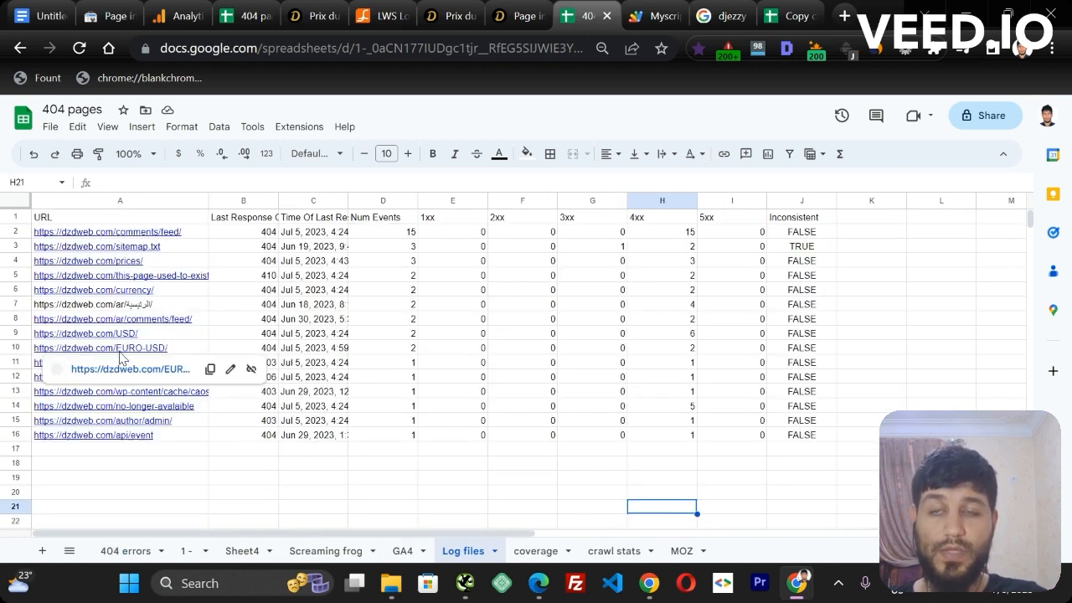
pyautogui.click(141, 551)
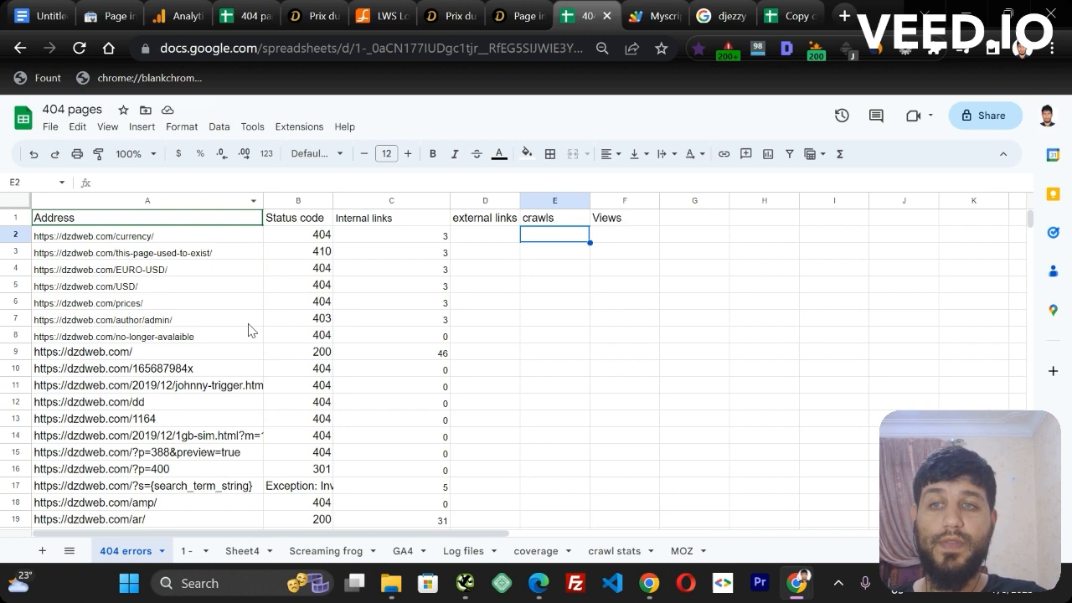
pyautogui.click(460, 553)
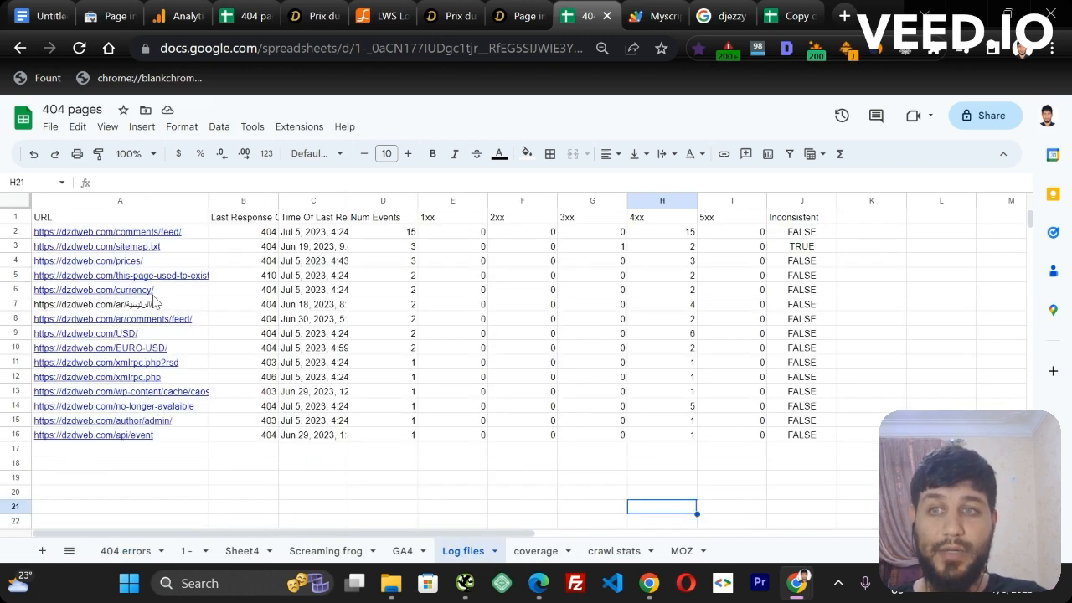
pyautogui.moveTo(149, 338)
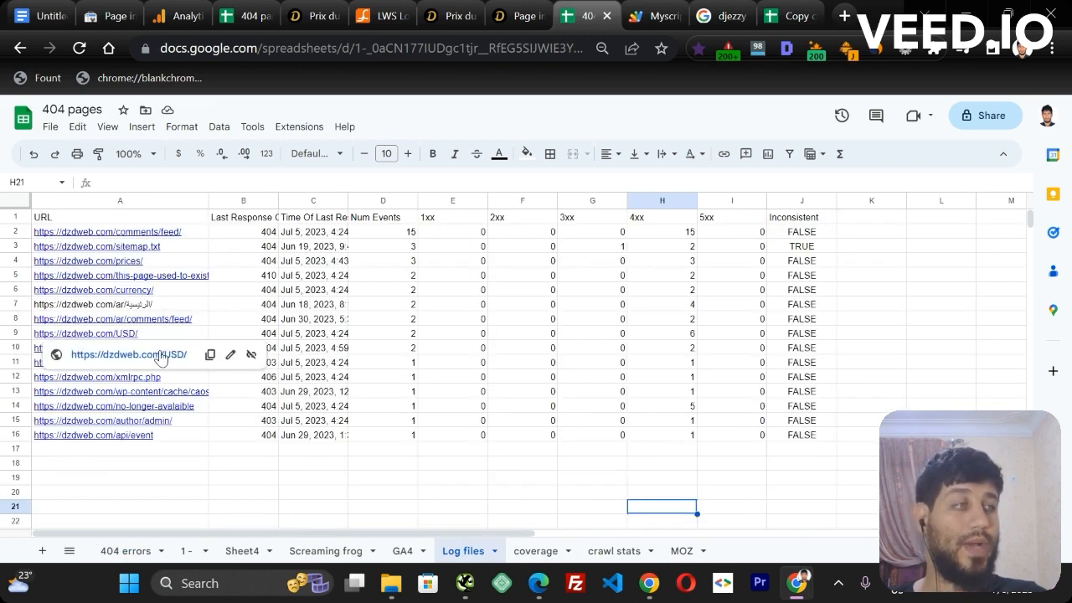
pyautogui.click(125, 550)
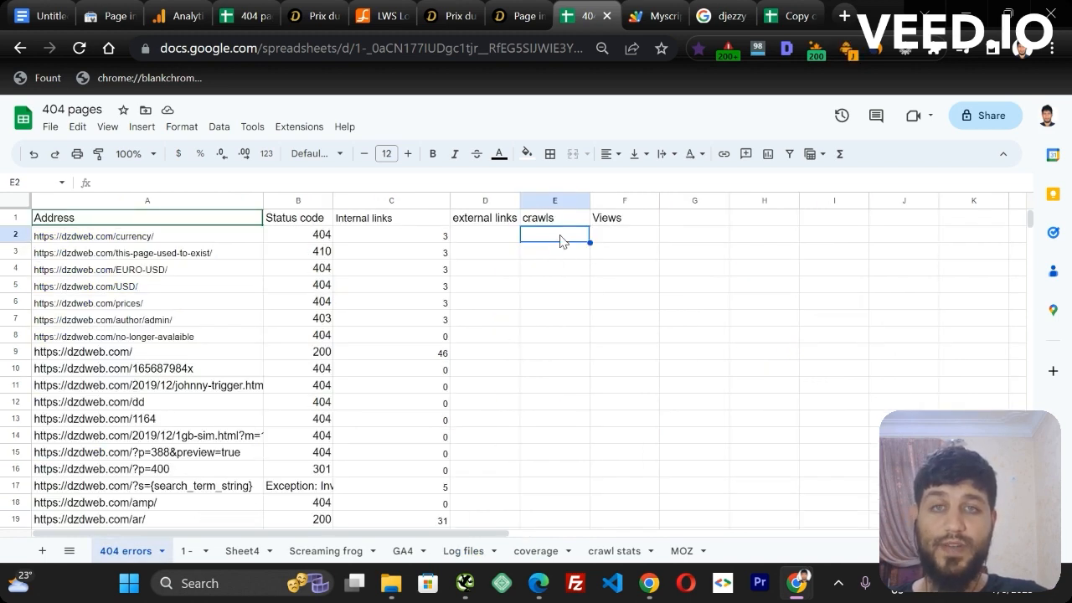
pyautogui.write('=vlooo')
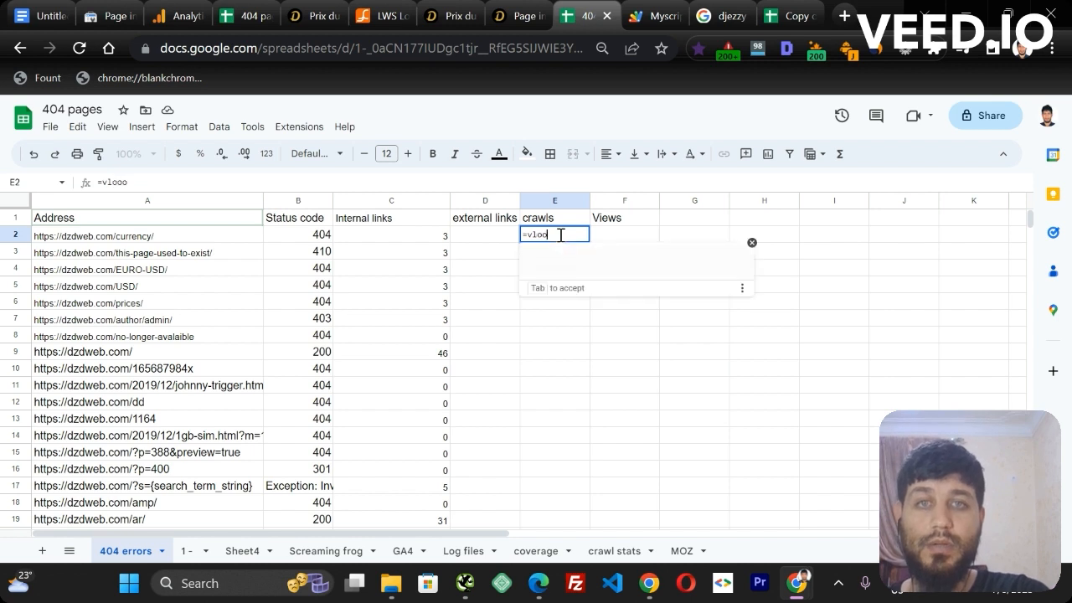
pyautogui.press('BackSpace')
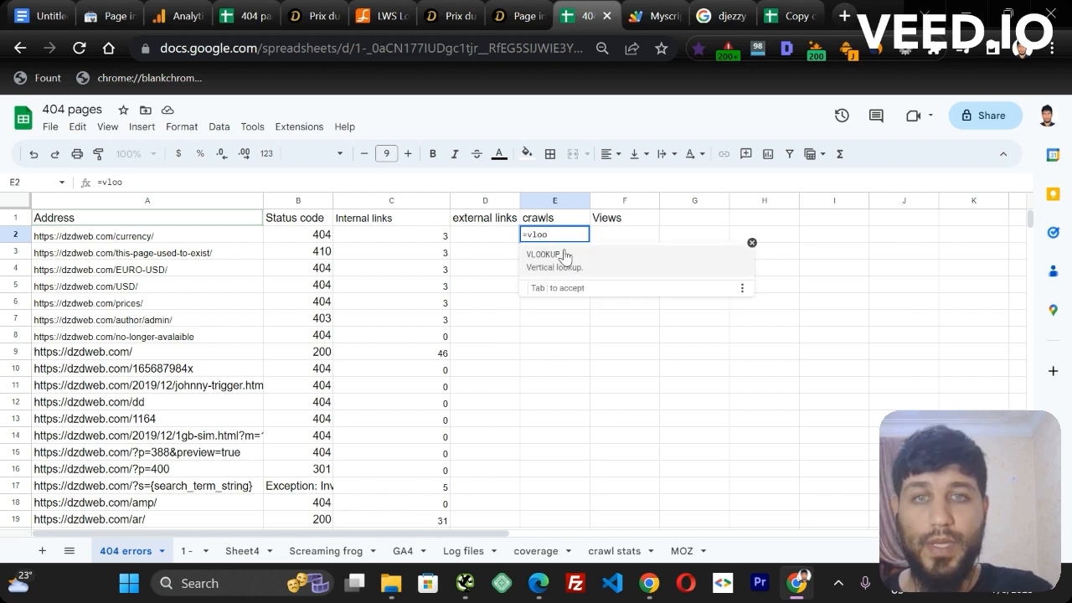
pyautogui.click(586, 274)
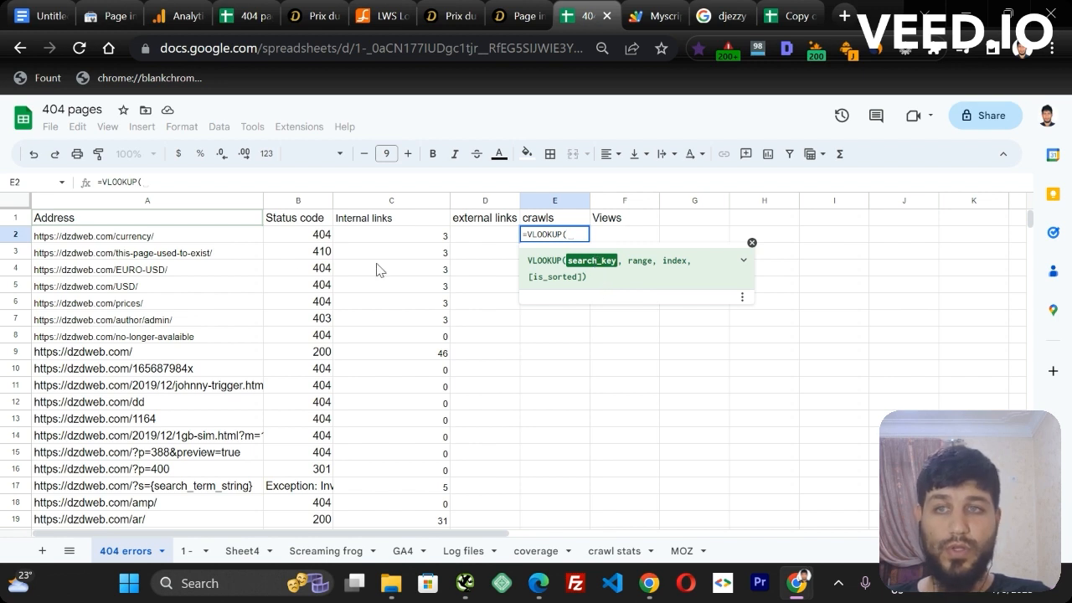
pyautogui.click(186, 243)
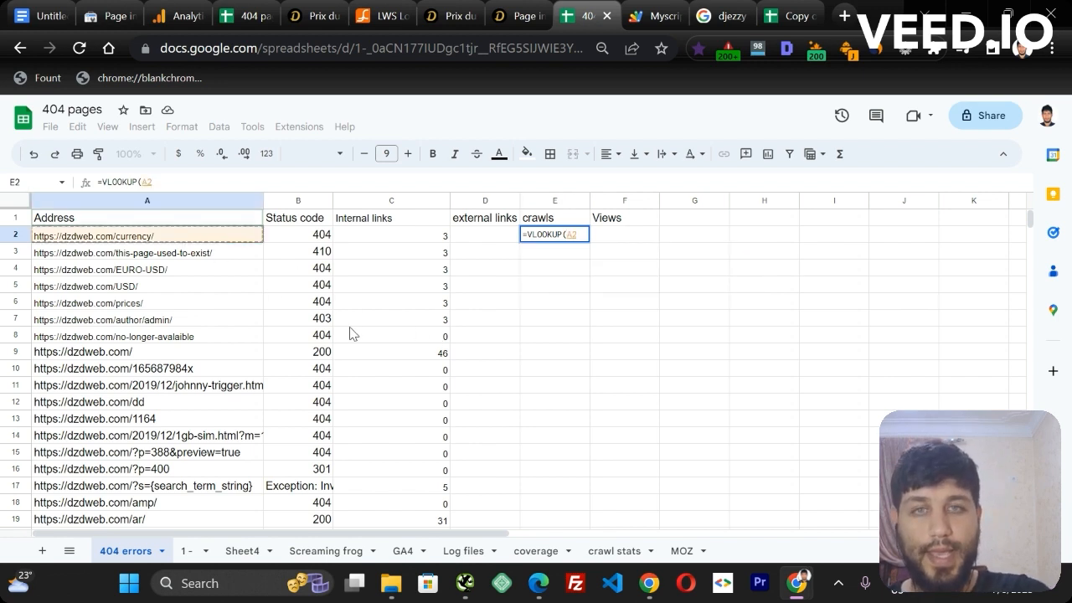
pyautogui.write(',')
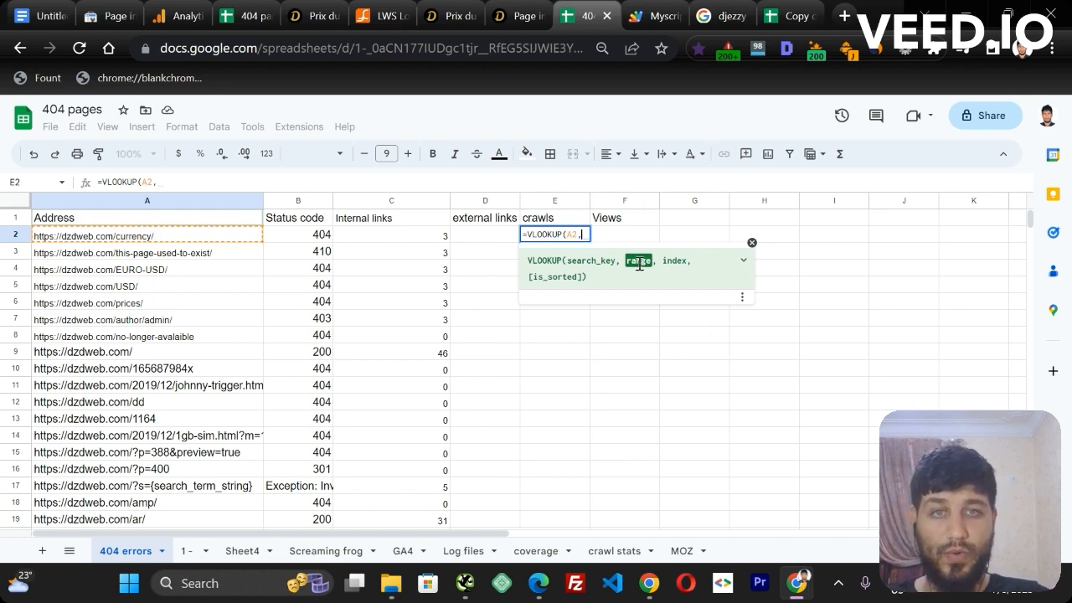
# Complete the E2 VLOOKUP with range 'Log files'!A1:J16, column index 4 and exact matching set to false.
pyautogui.click(463, 555)
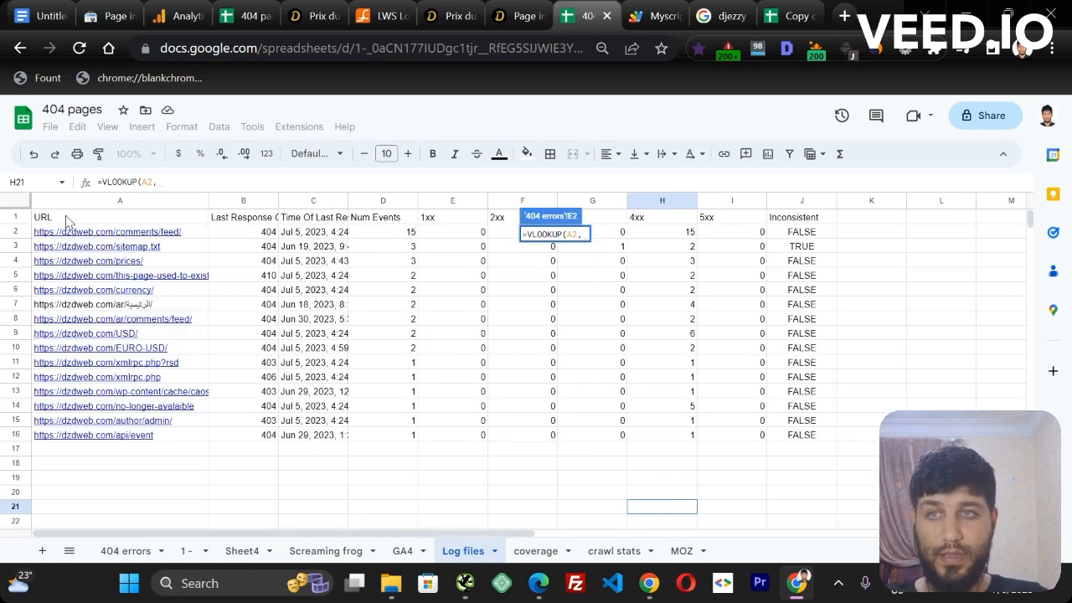
pyautogui.moveTo(65, 220); pyautogui.dragTo(834, 437)
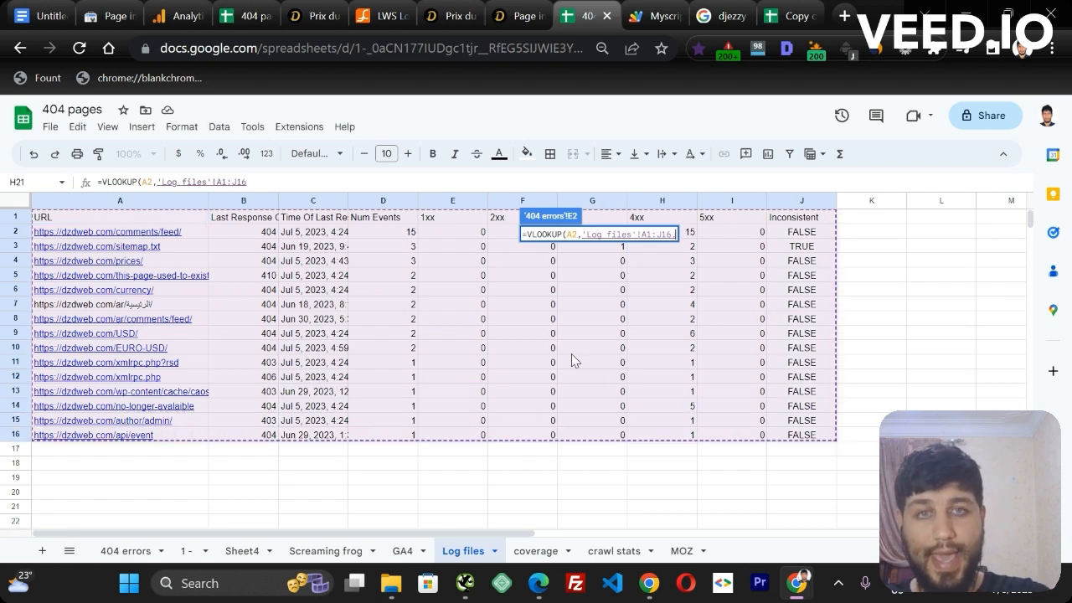
pyautogui.write(',')
pyautogui.press('BackSpace')
pyautogui.write(',')
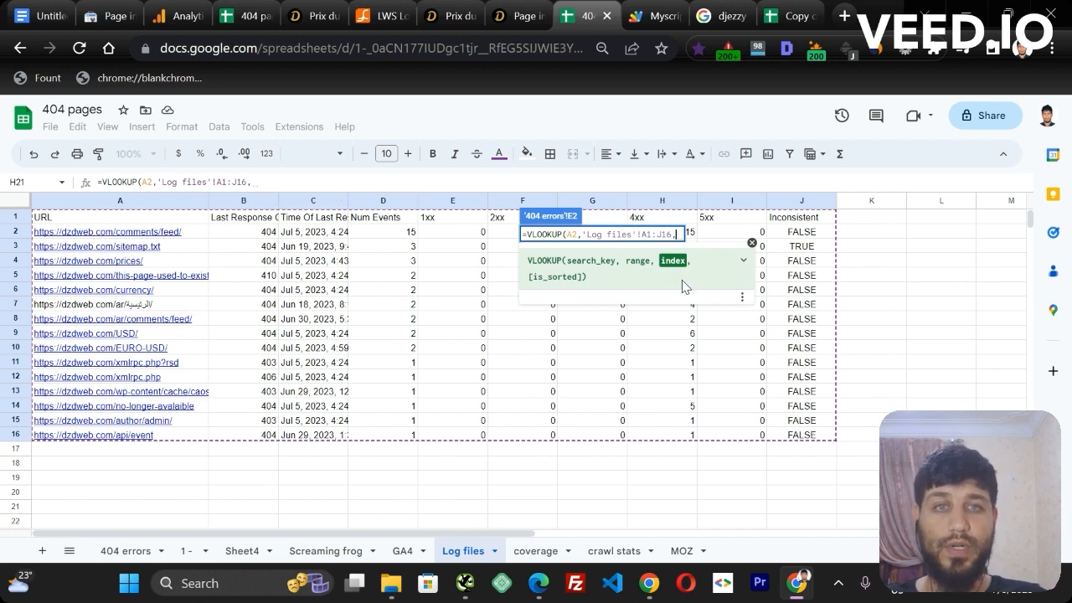
pyautogui.write('4')
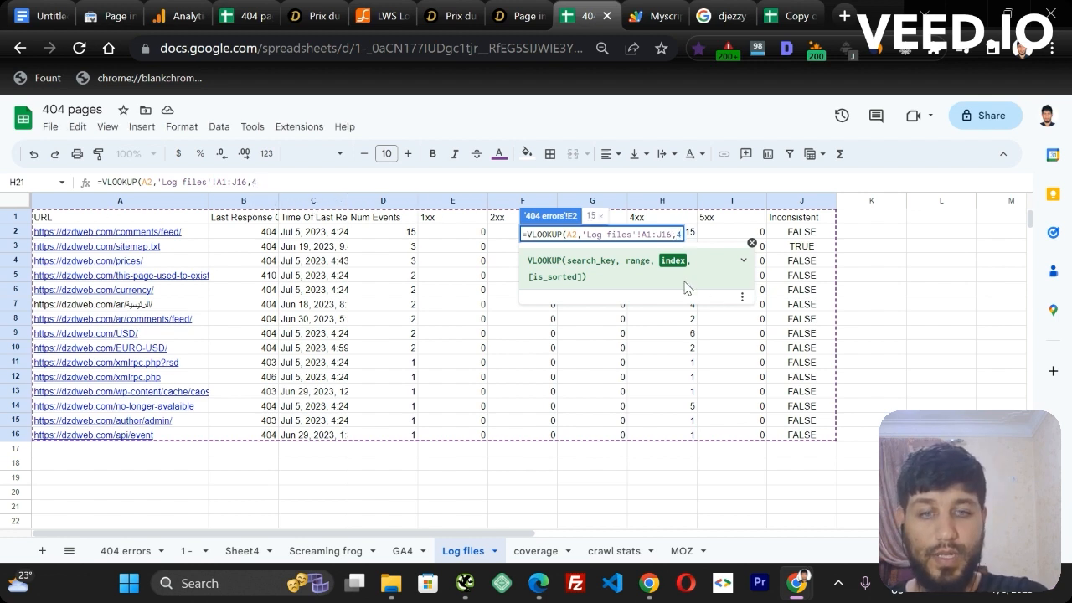
pyautogui.write(',')
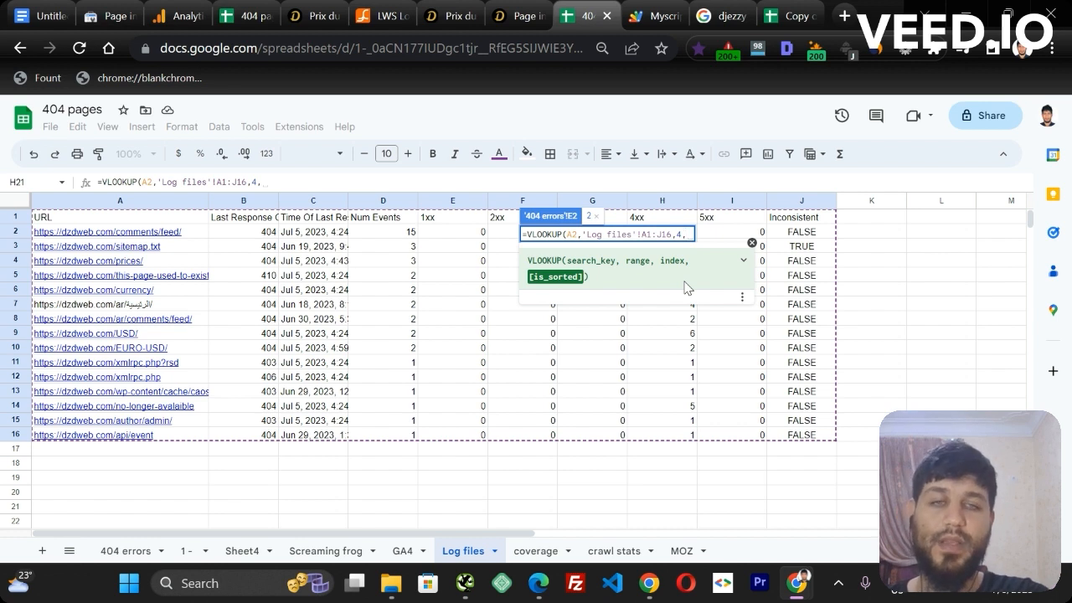
pyautogui.write('false')
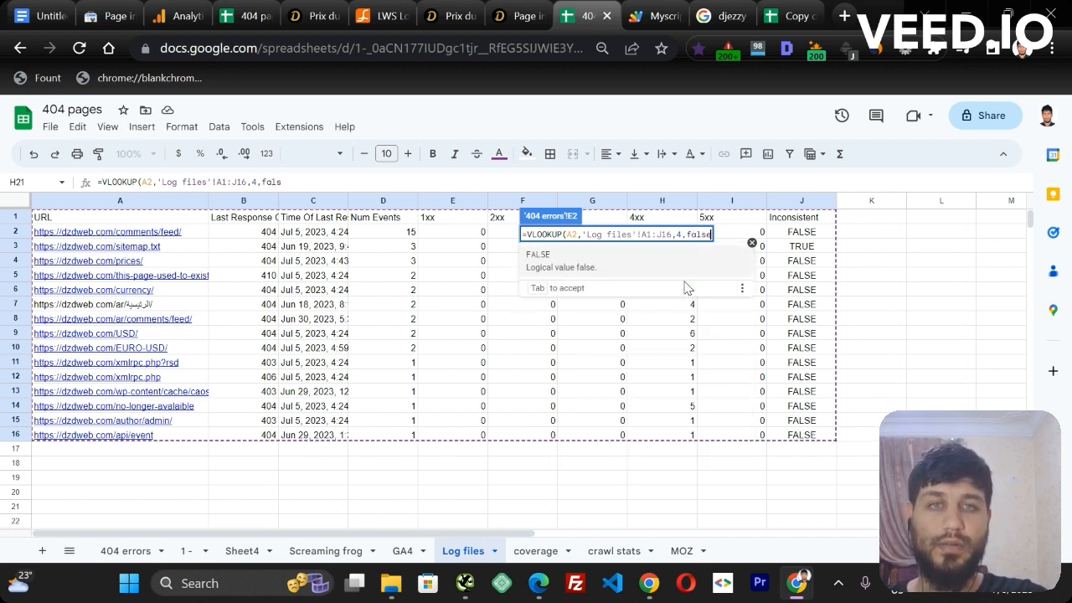
pyautogui.write(')')
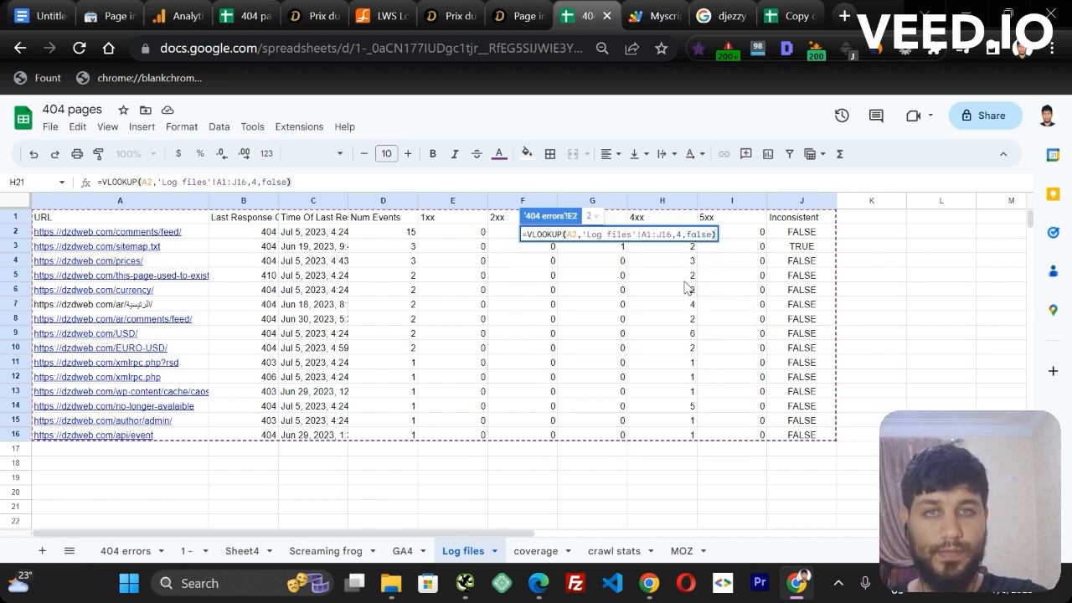
pyautogui.press('Return')
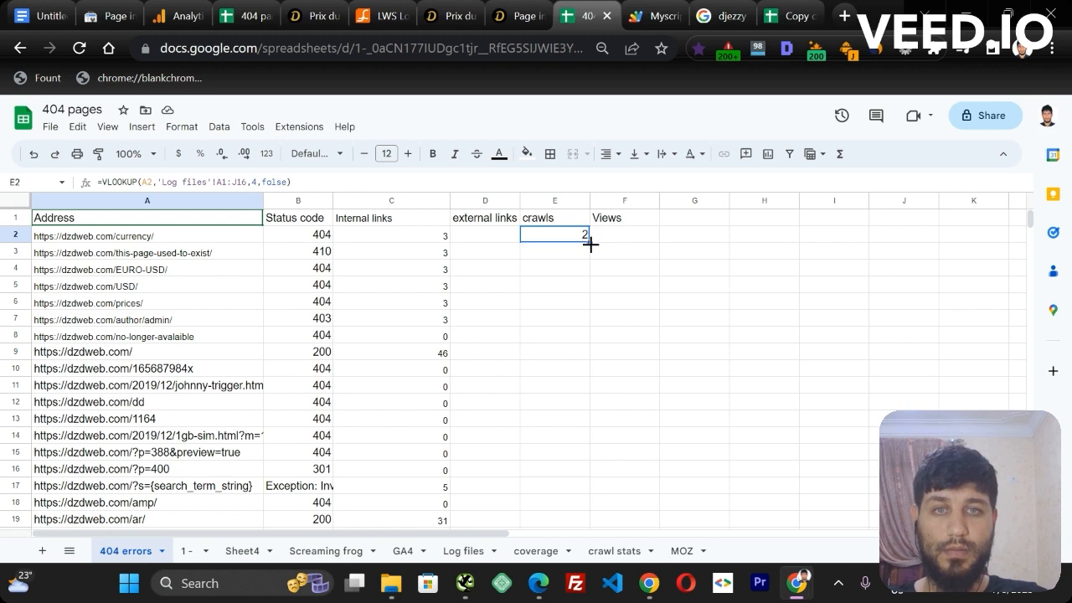
# Fill the crawls formula down through E56 and check the results against the crawl stats and Log files sheets.
pyautogui.moveTo(590, 242); pyautogui.dragTo(611, 260)
pyautogui.moveTo(1034, 240); pyautogui.dragTo(1037, 216)
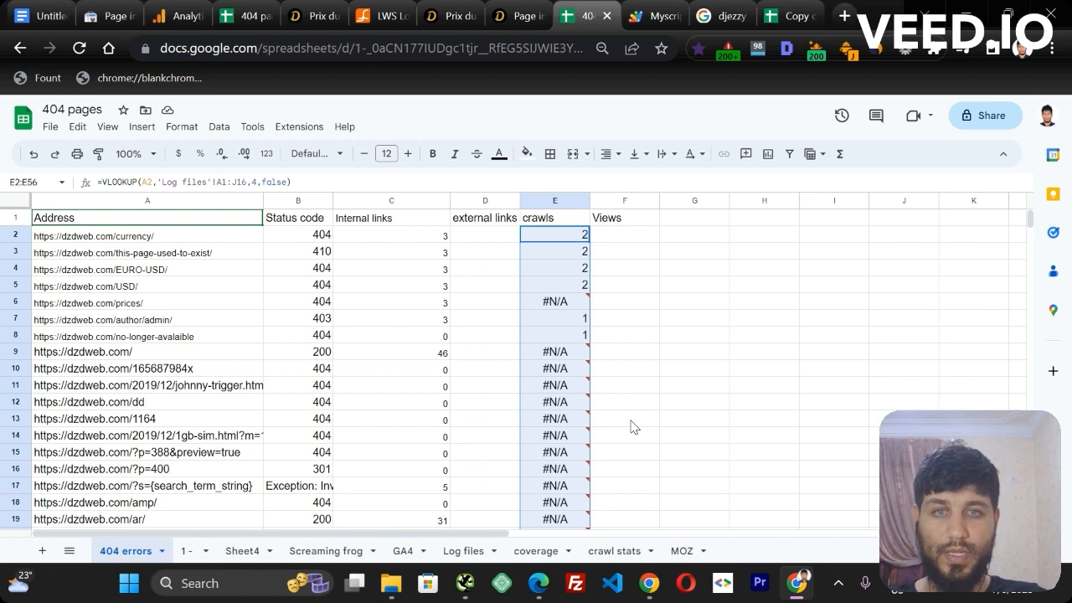
pyautogui.click(620, 551)
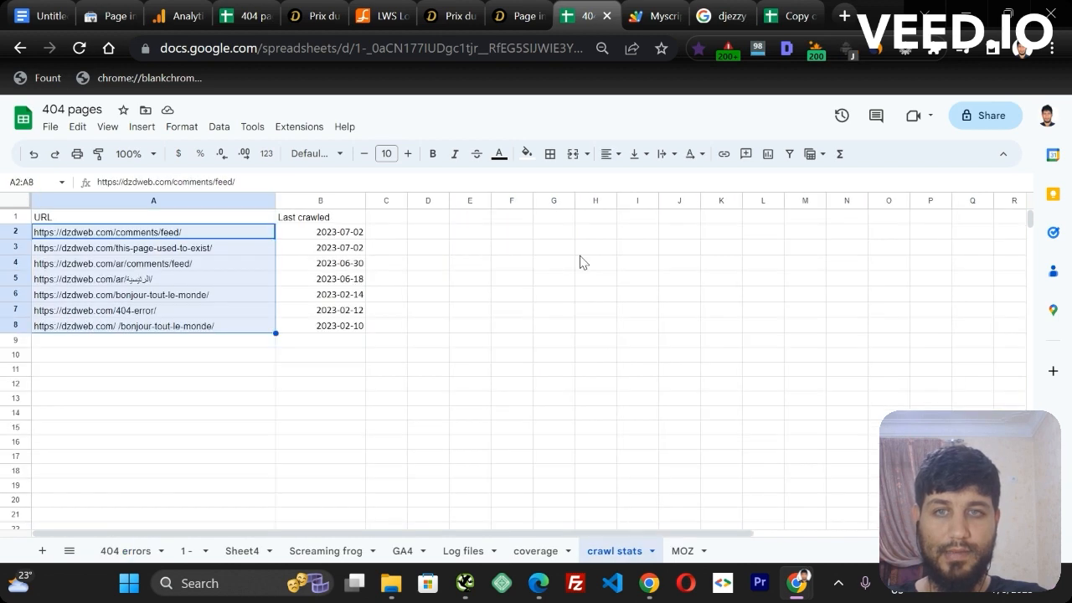
pyautogui.click(463, 551)
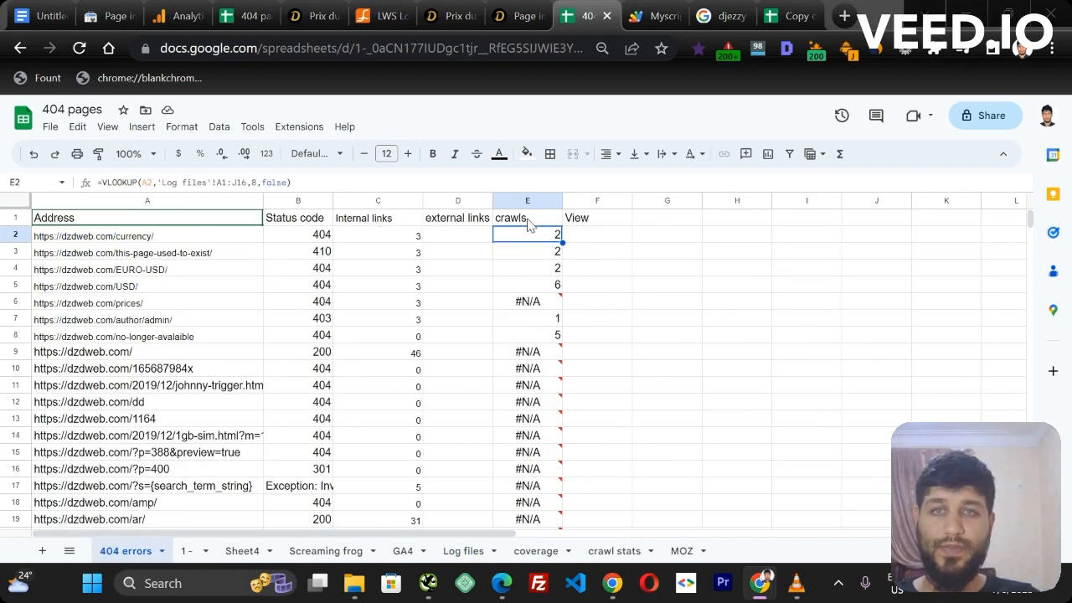
pyautogui.moveTo(1032, 221); pyautogui.dragTo(1030, 235)
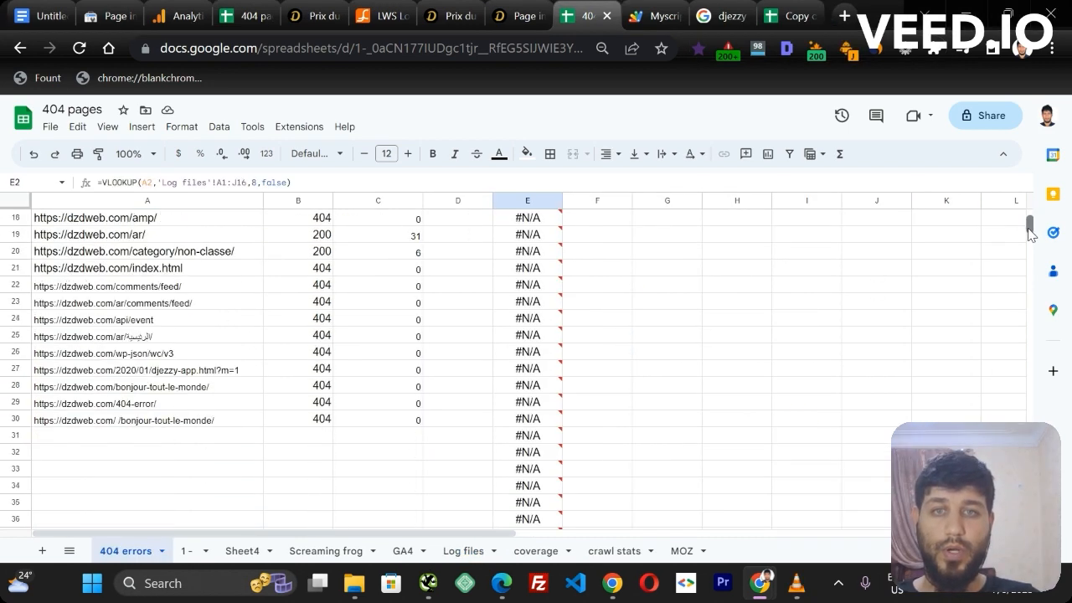
pyautogui.scroll(5, 1031, 234)
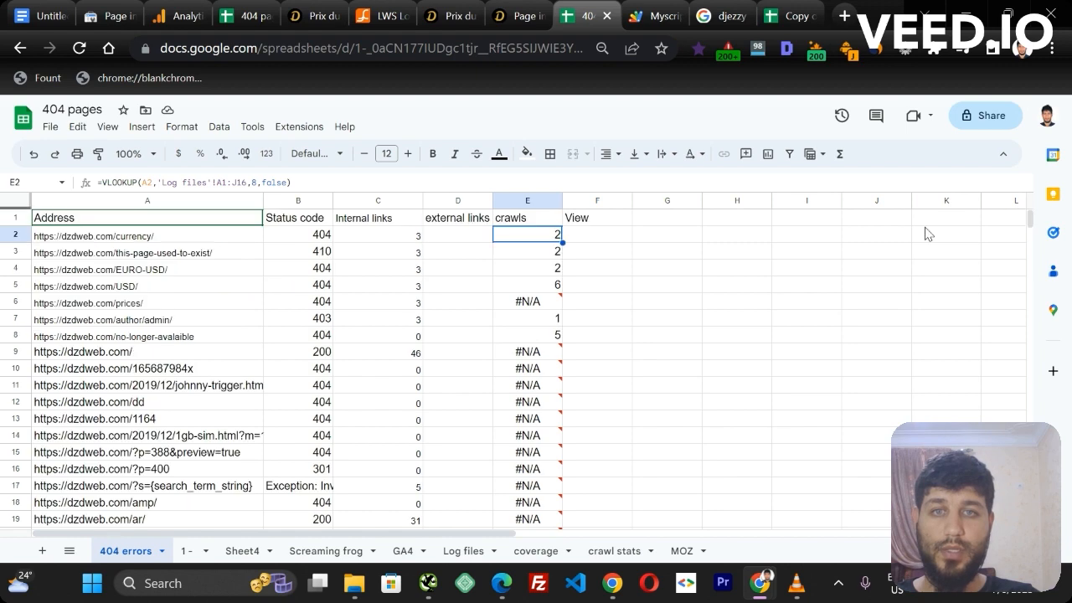
# Lock the lookup range in E2 as 'Log files'!$A$1:$J$16 and refill the crawls column down to row 30.
pyautogui.click(219, 185)
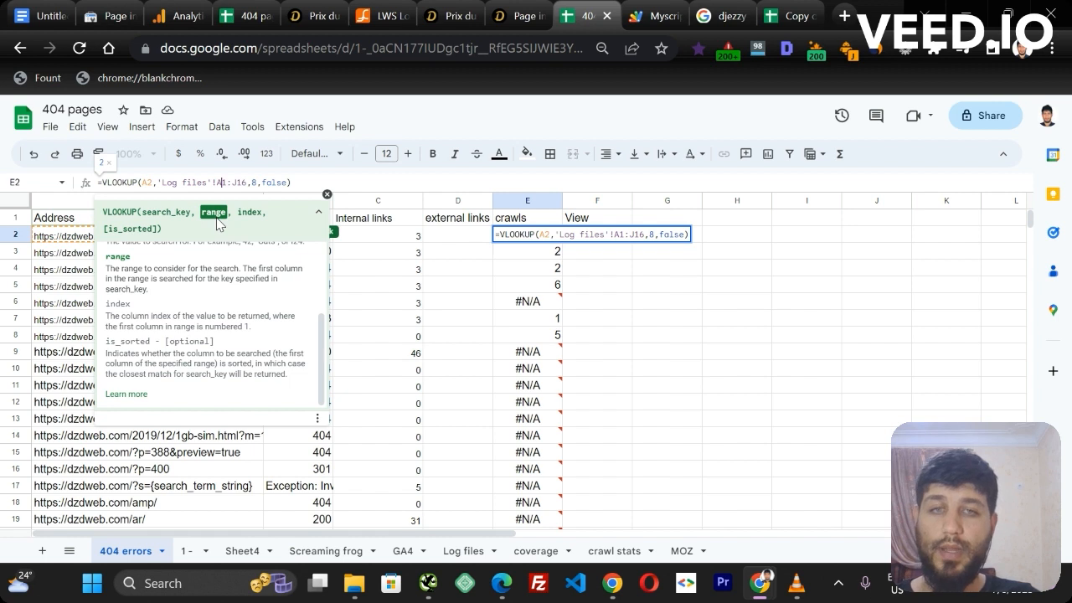
pyautogui.press('F4')
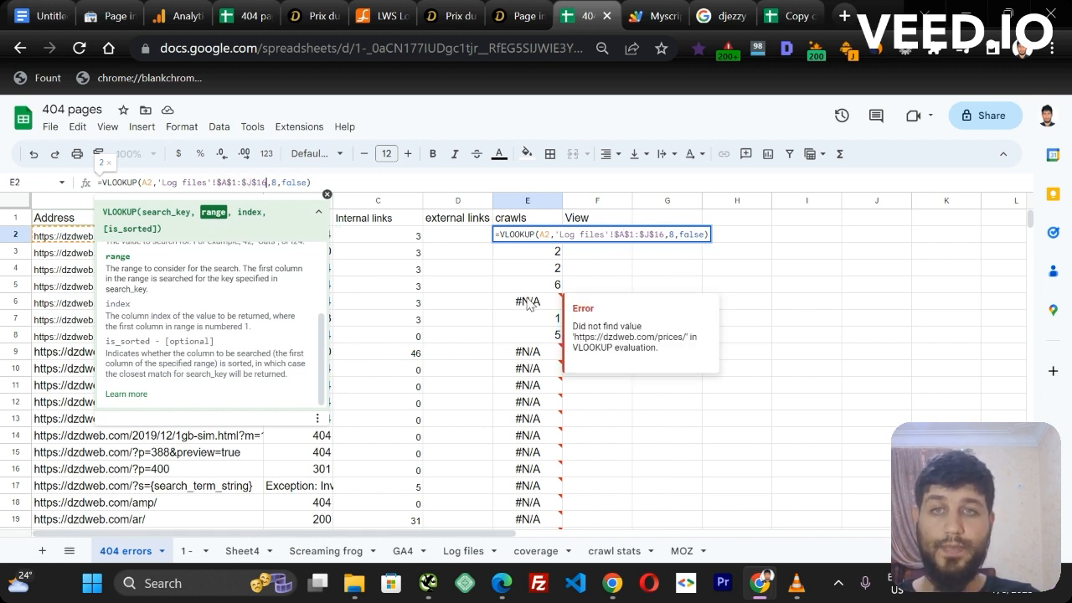
pyautogui.press('Return')
pyautogui.click(540, 241)
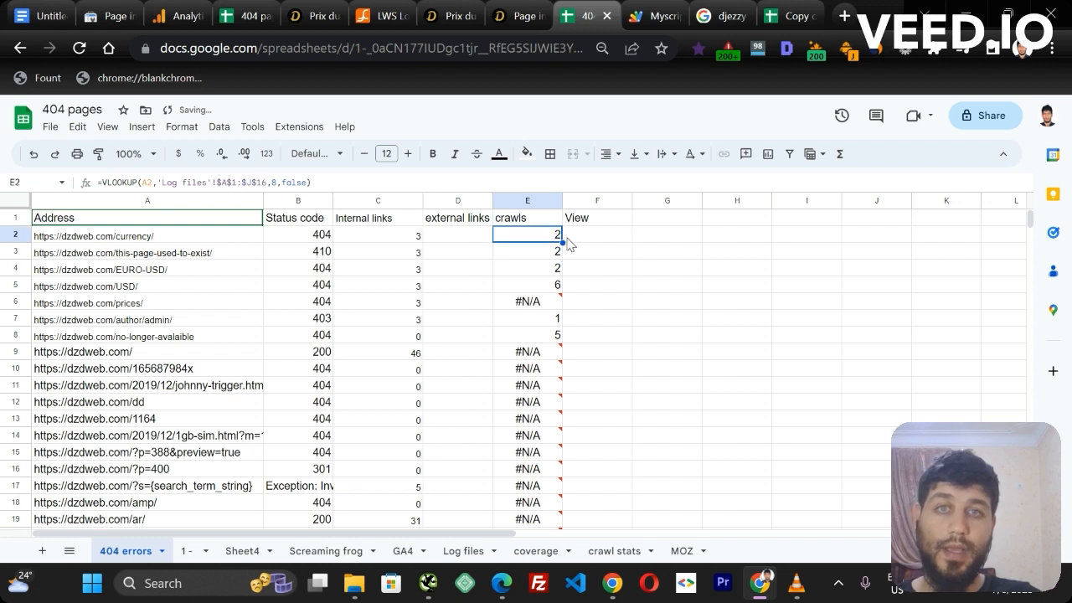
pyautogui.moveTo(563, 243); pyautogui.dragTo(535, 258)
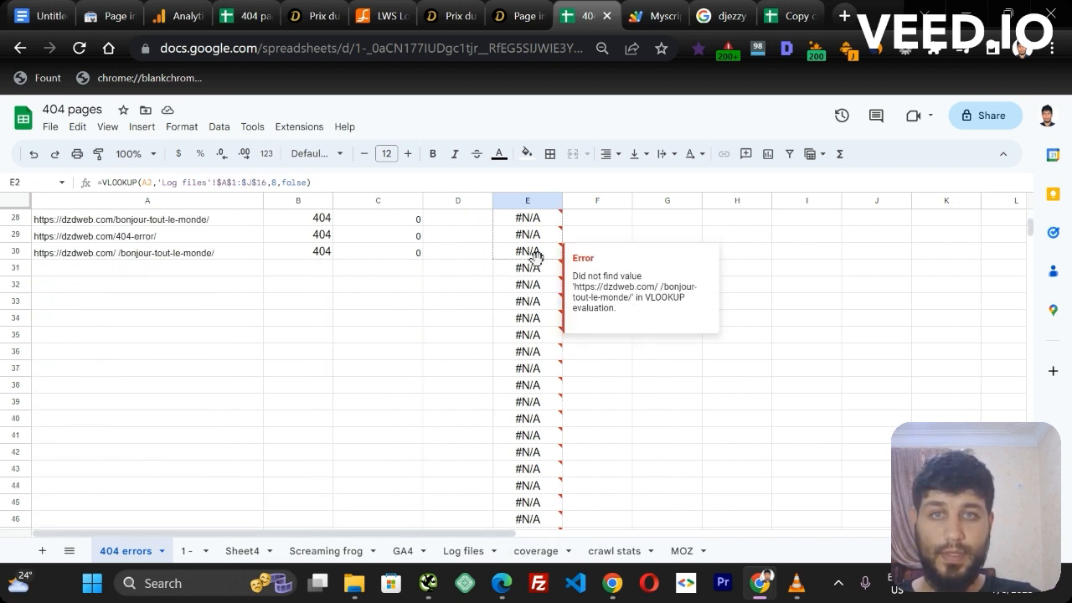
pyautogui.scroll(6, 1031, 235)
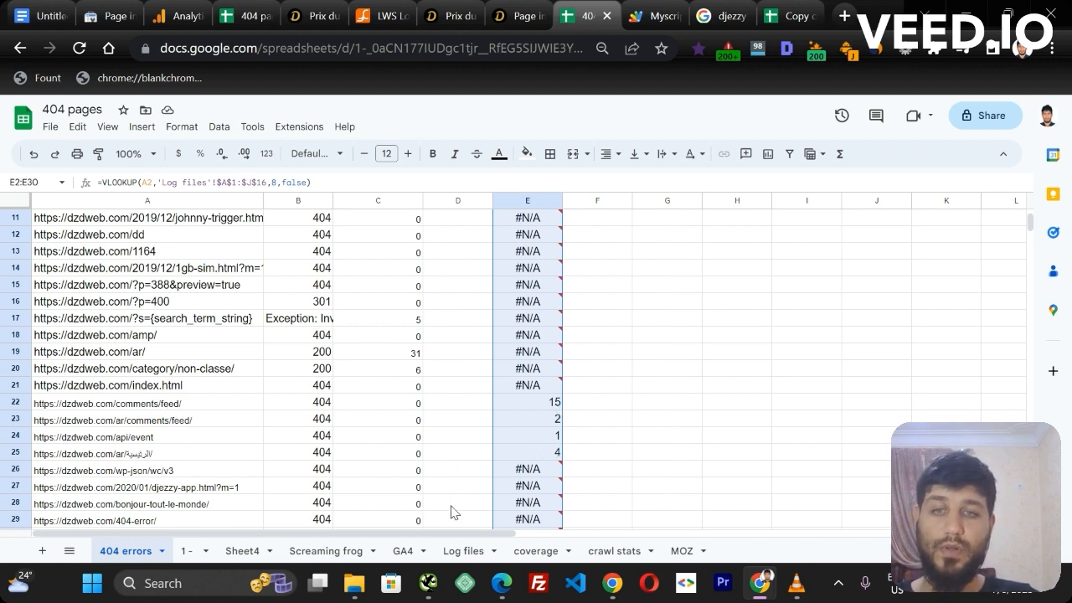
# Compare the 4xx counts in the Log files sheet, including row 7, with the crawls column of the 404 errors sheet.
pyautogui.click(463, 552)
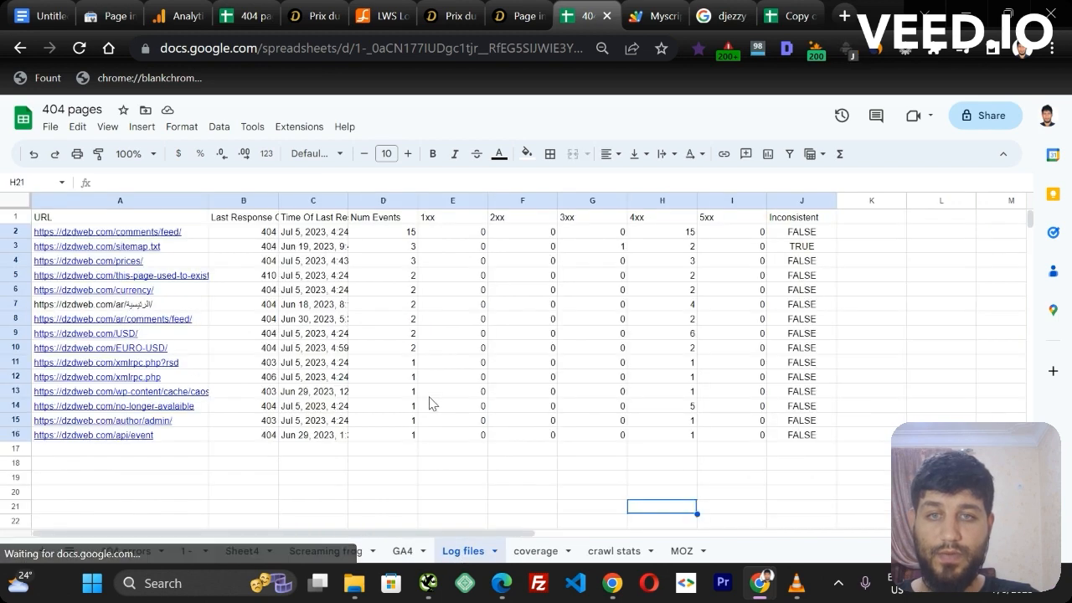
pyautogui.click(670, 234)
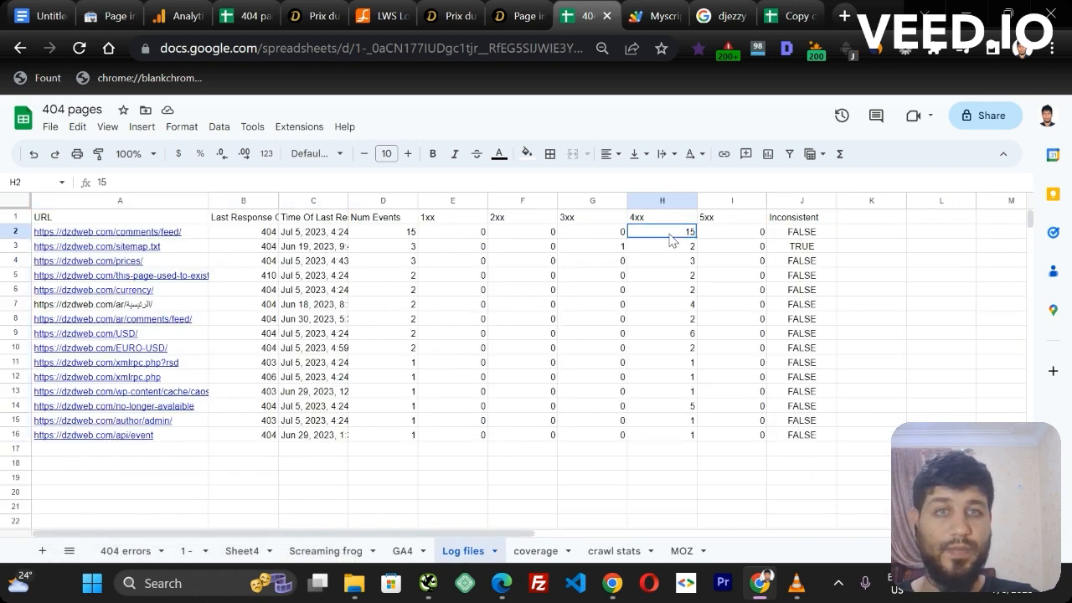
pyautogui.click(16, 304)
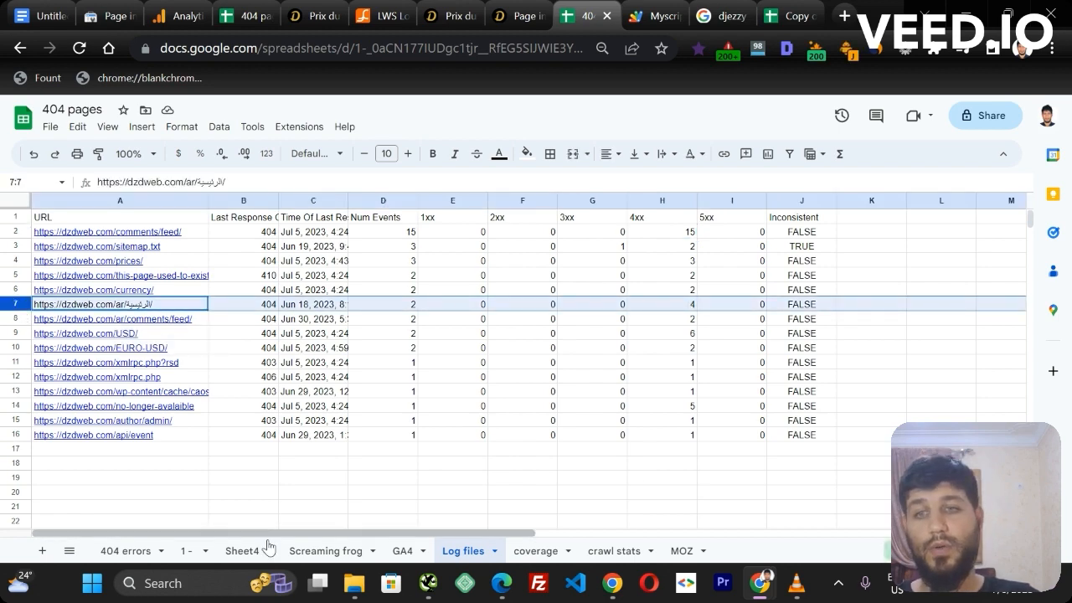
pyautogui.click(127, 552)
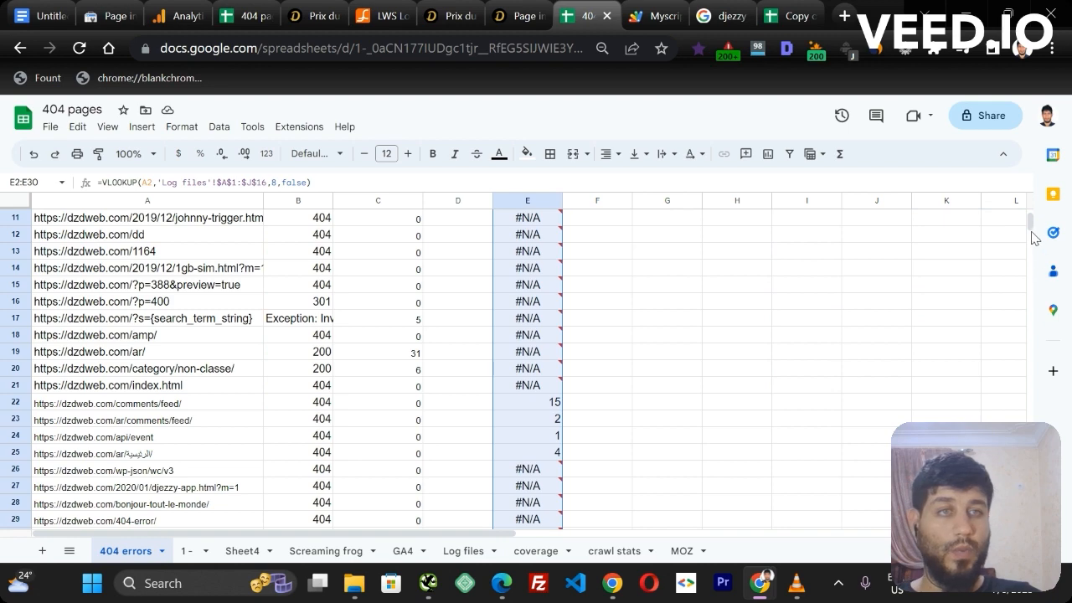
pyautogui.scroll(3, 1029, 225)
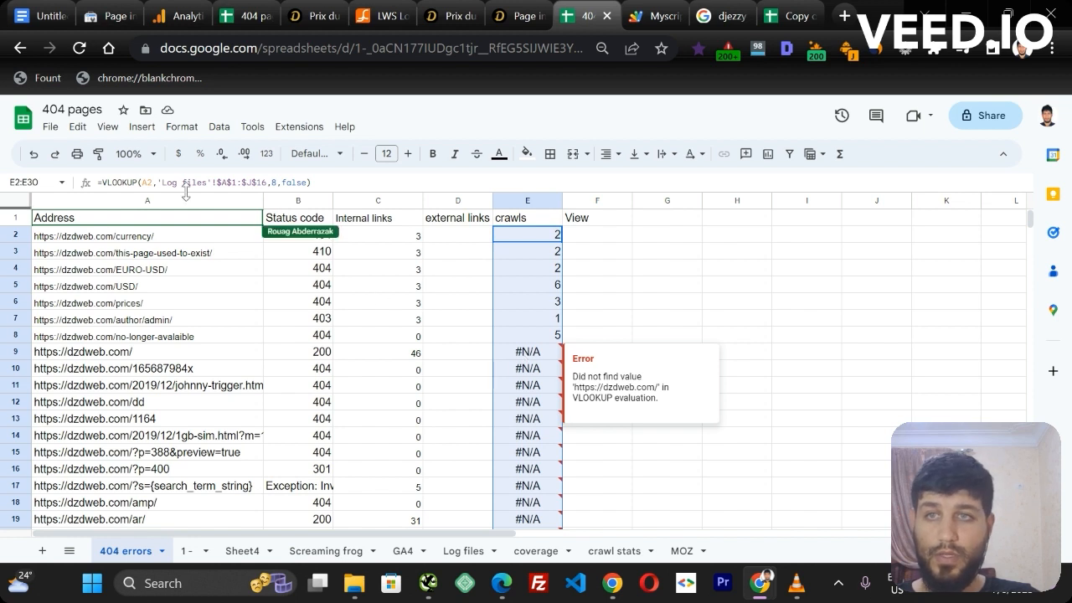
# Wrap the E2 VLOOKUP in IFERROR with "-" as the error value and fill it down the crawls column to row 30.
pyautogui.click(543, 238)
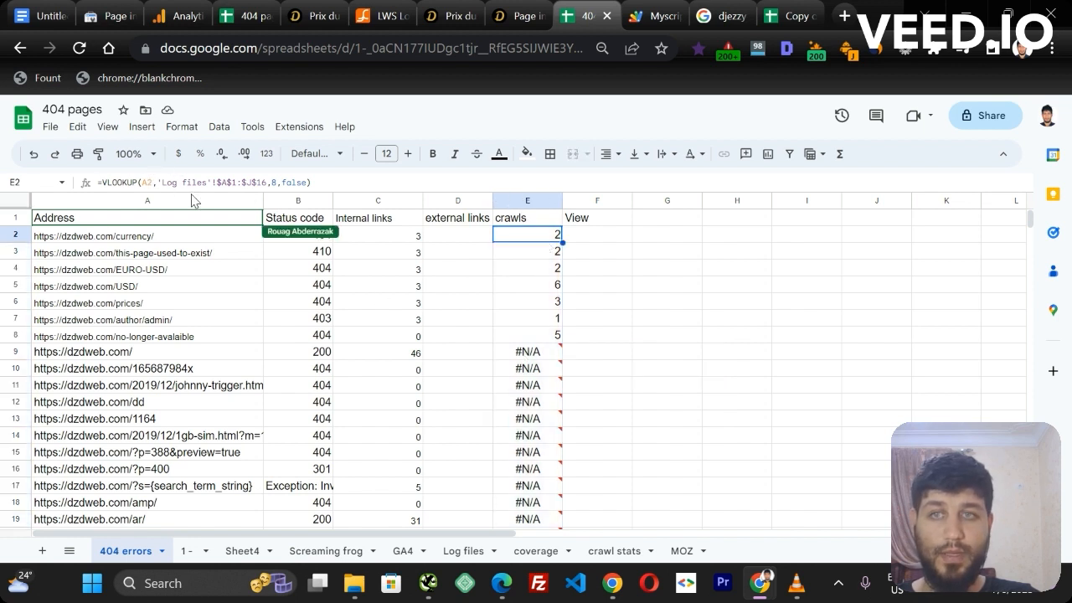
pyautogui.click(102, 181)
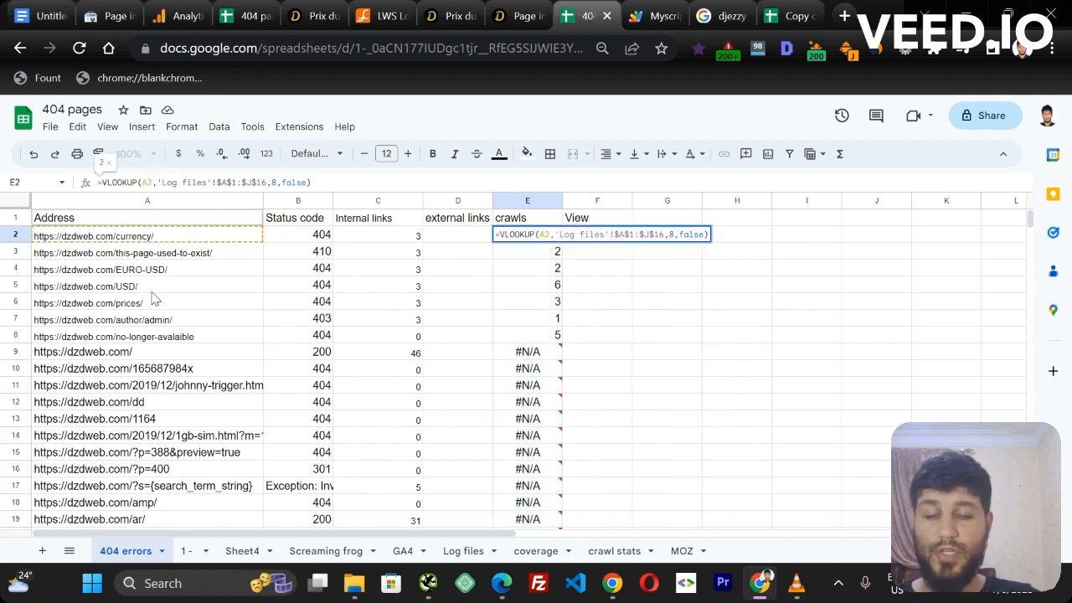
pyautogui.write('IFER')
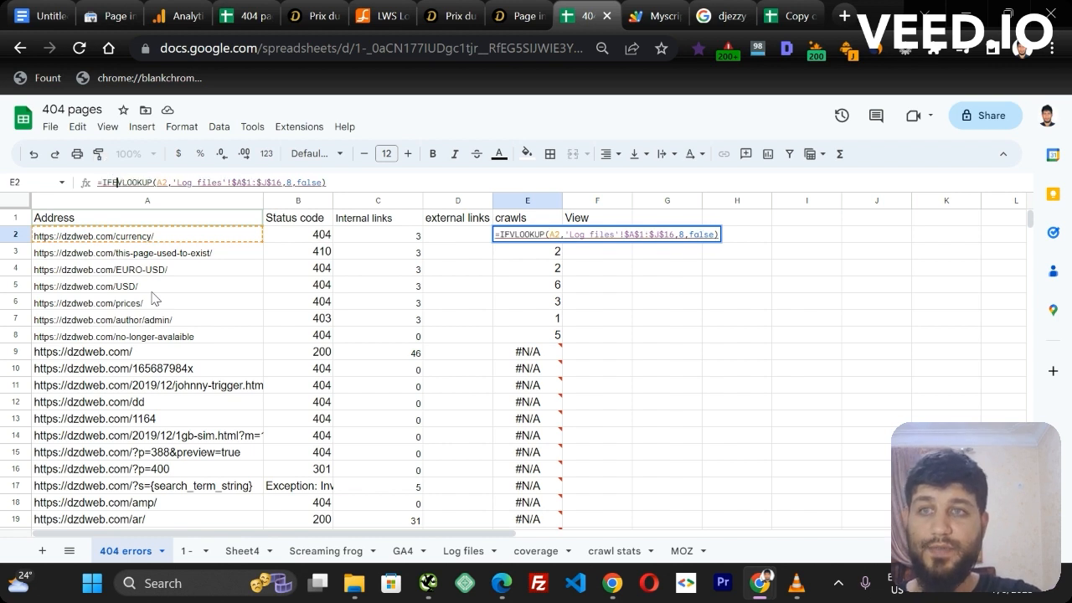
pyautogui.write('ROR')
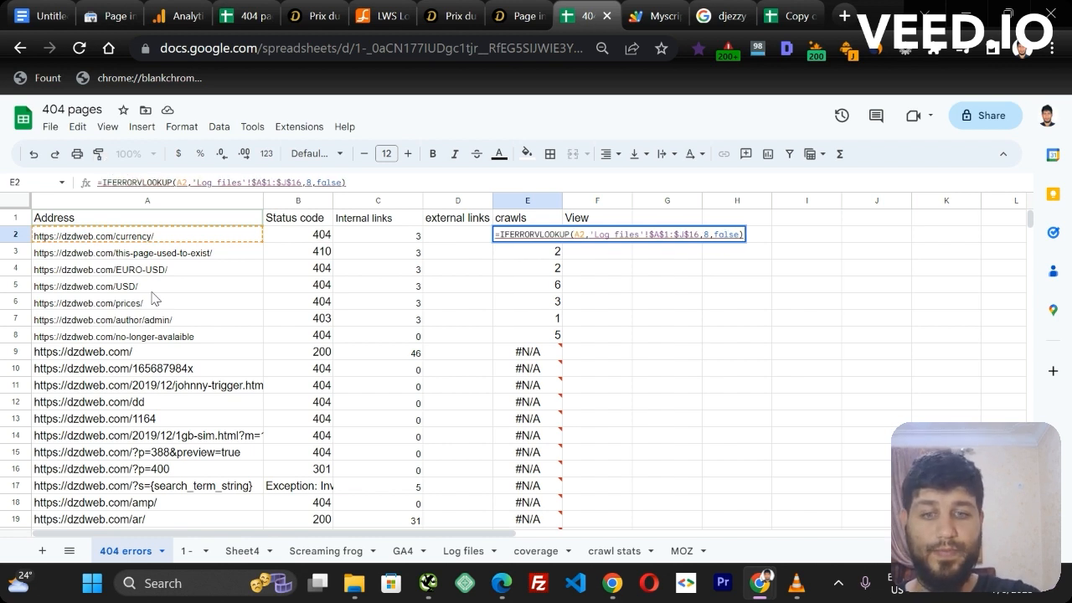
pyautogui.write('(')
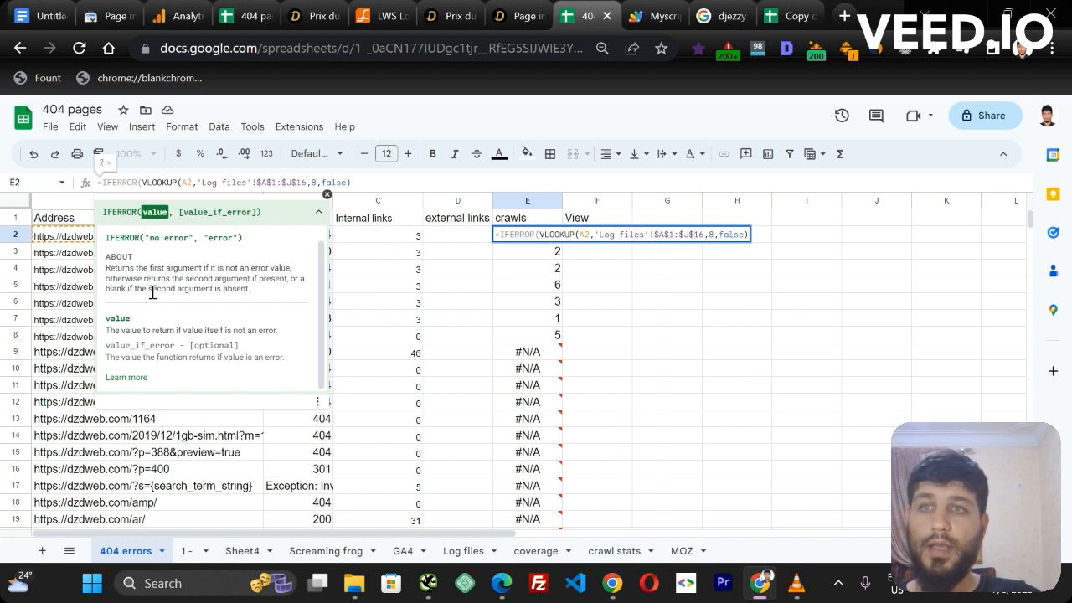
pyautogui.click(387, 182)
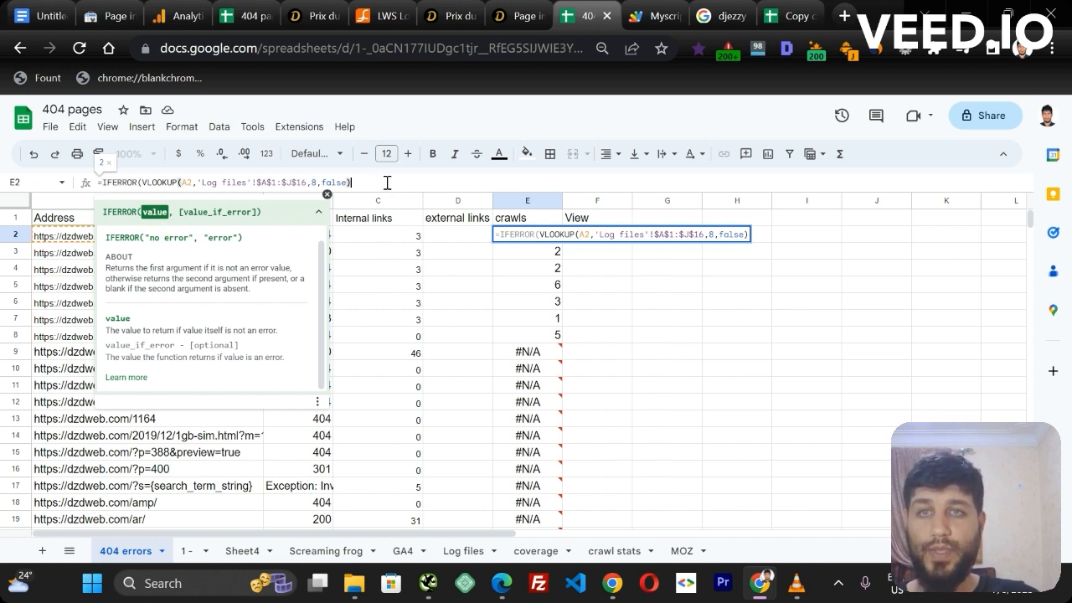
pyautogui.write(',')
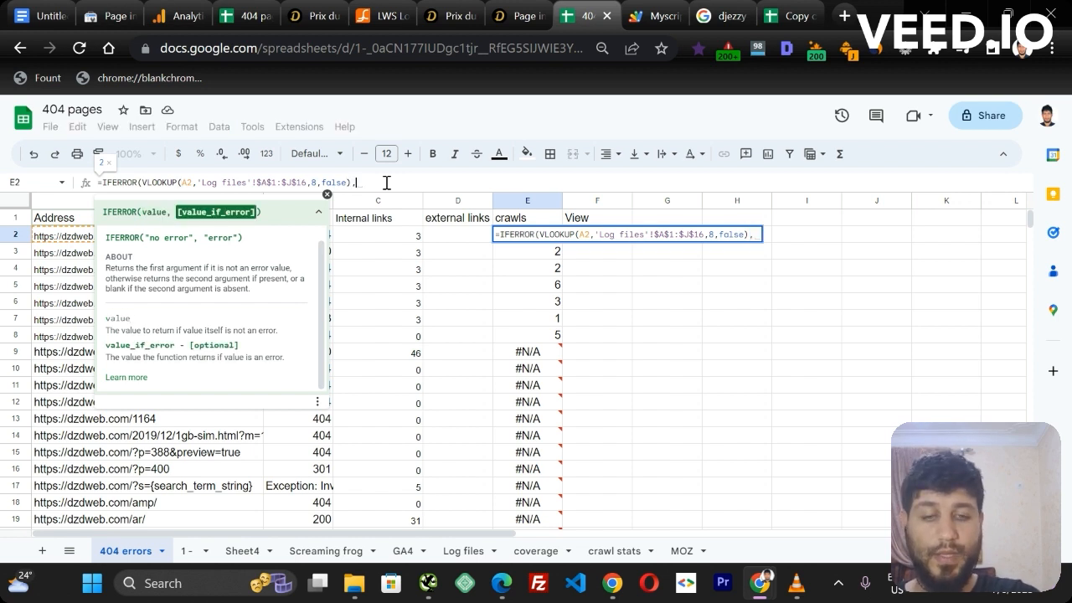
pyautogui.write('"-')
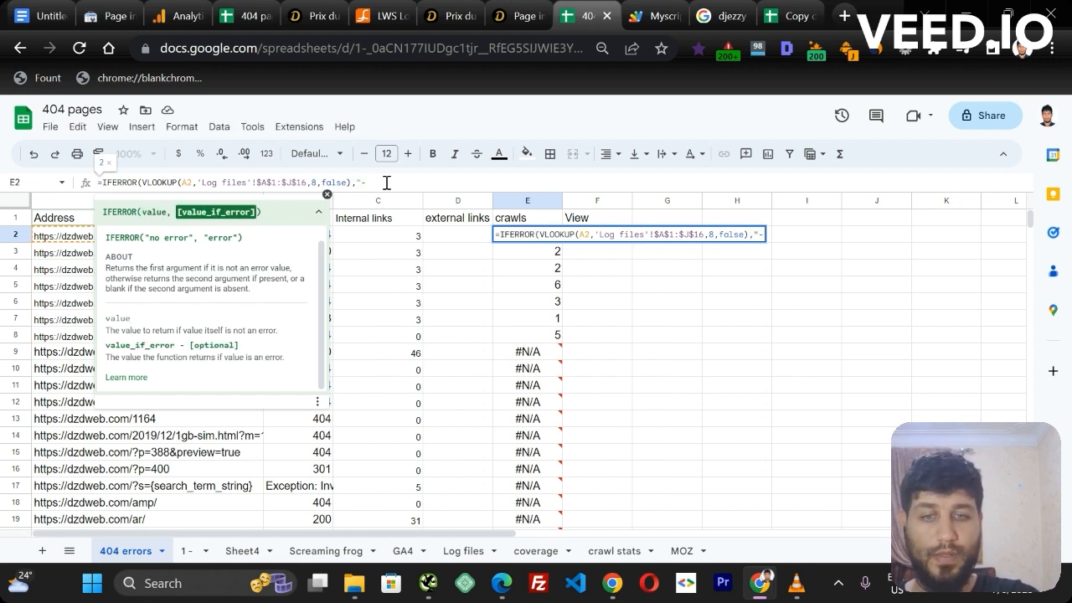
pyautogui.write('"')
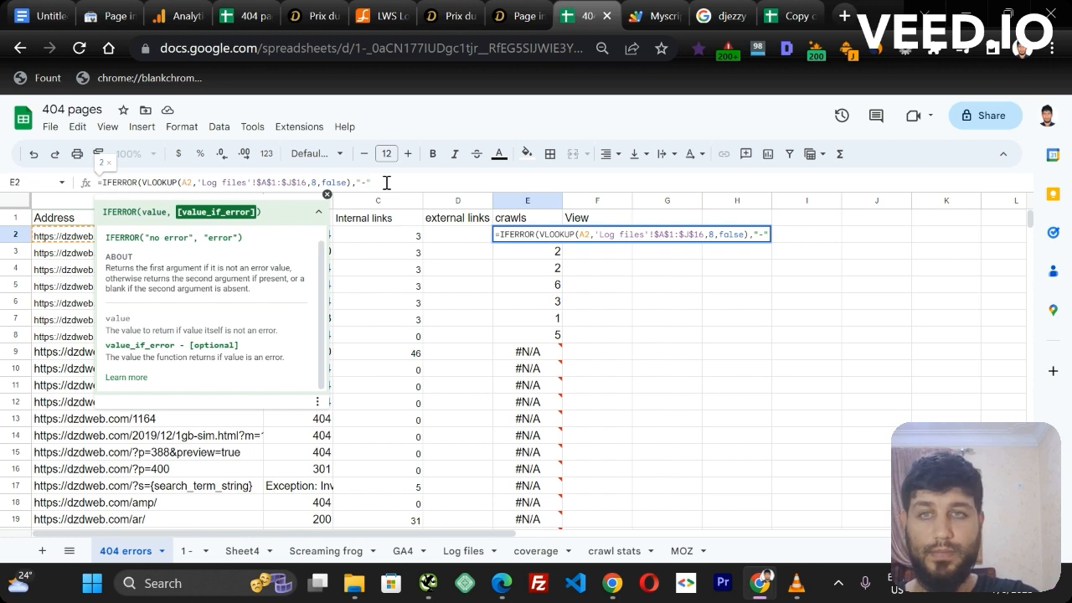
pyautogui.write(')')
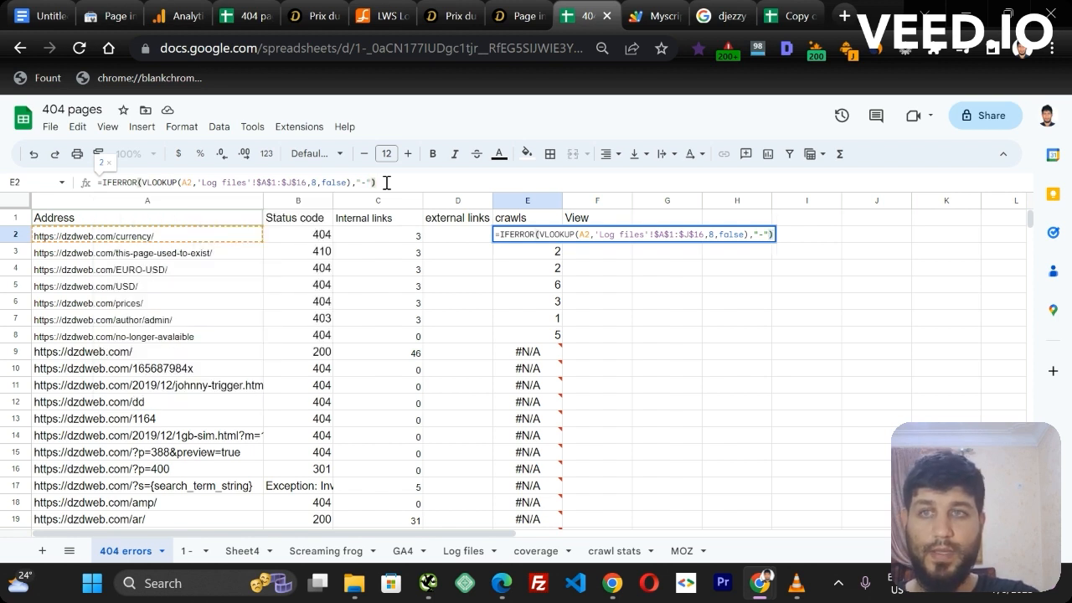
pyautogui.press('Return')
pyautogui.click(554, 238)
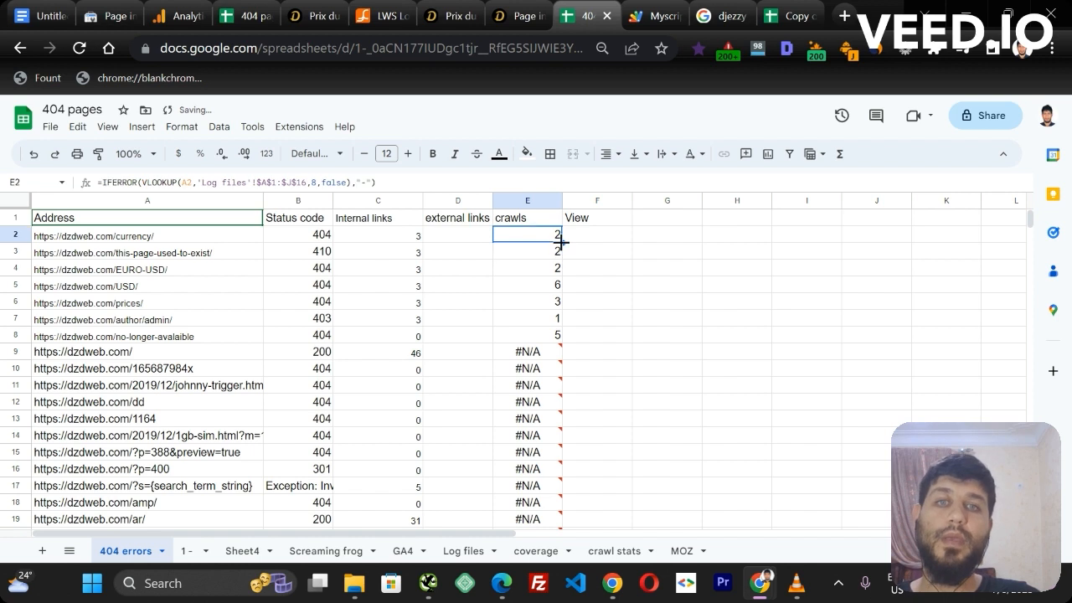
pyautogui.moveTo(561, 242); pyautogui.dragTo(553, 279)
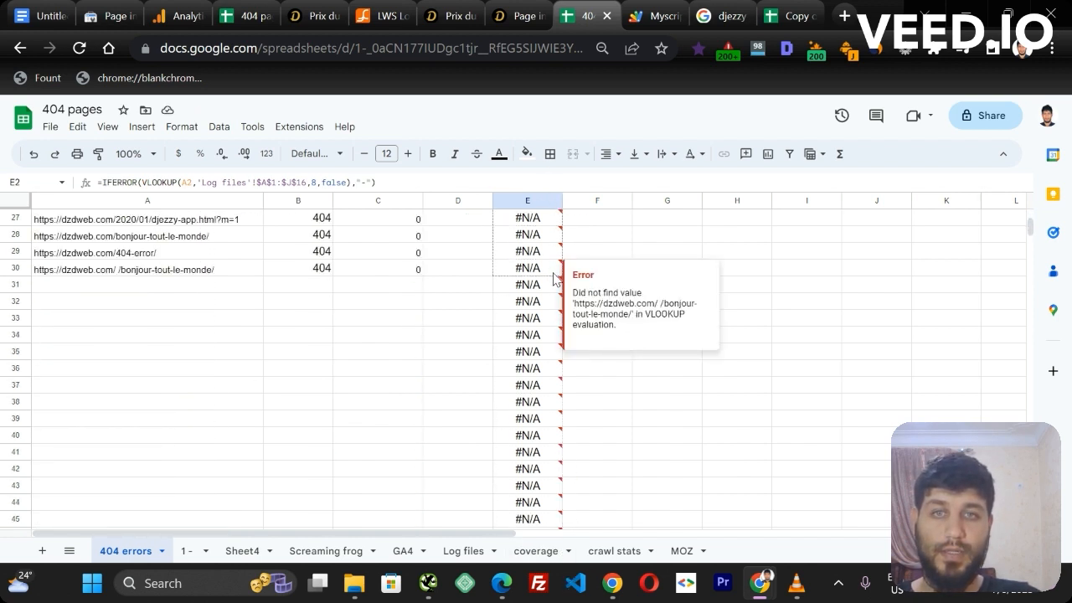
# Center-align the crawls values in E2:E30 of the 404 errors sheet.
pyautogui.moveTo(1039, 227); pyautogui.dragTo(1035, 215)
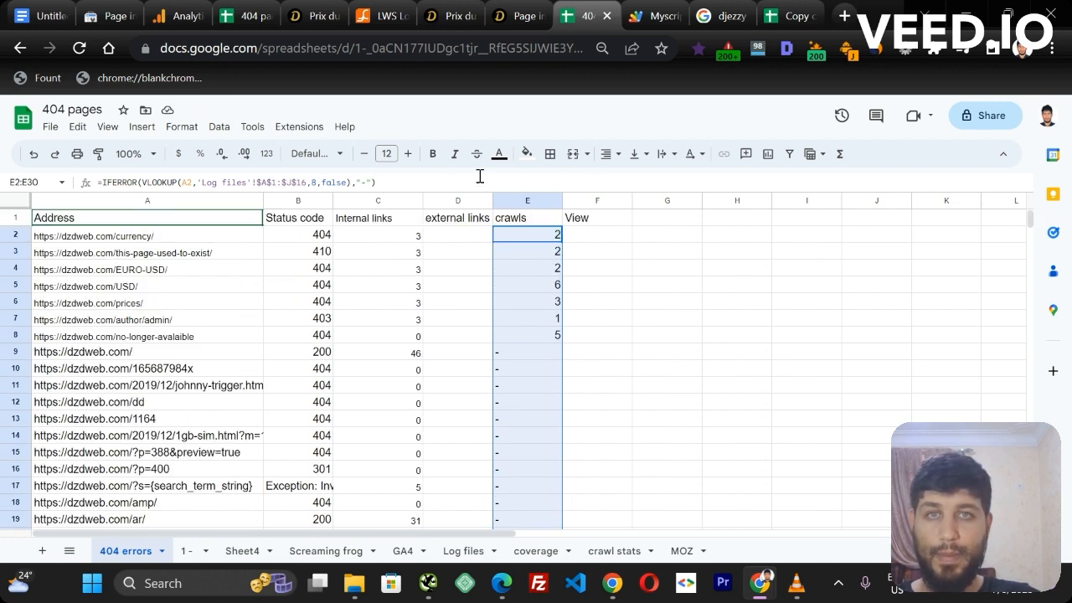
pyautogui.click(608, 154)
pyautogui.click(634, 181)
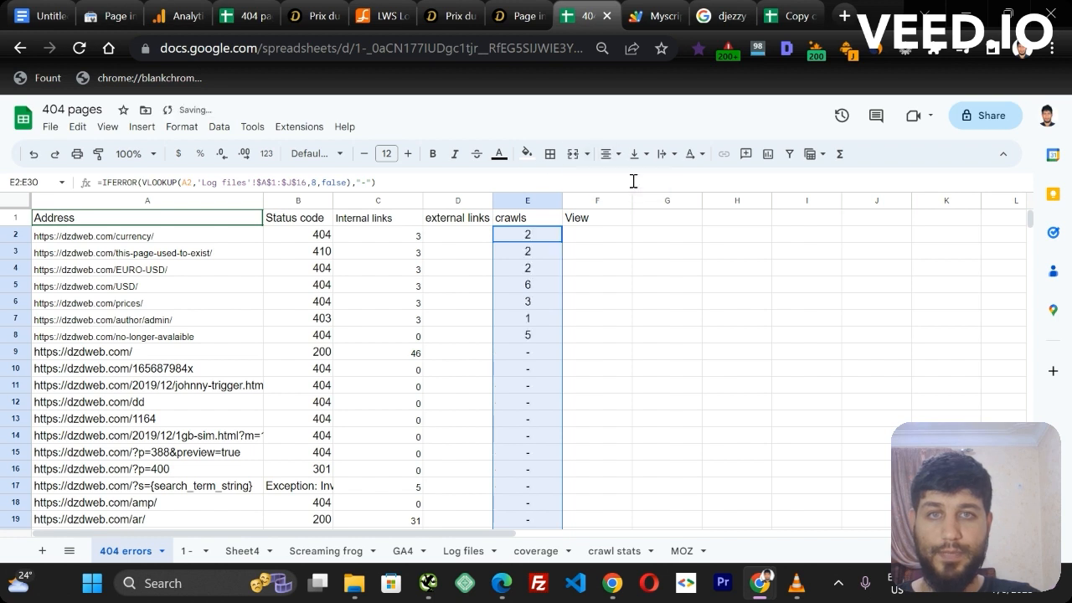
pyautogui.click(465, 238)
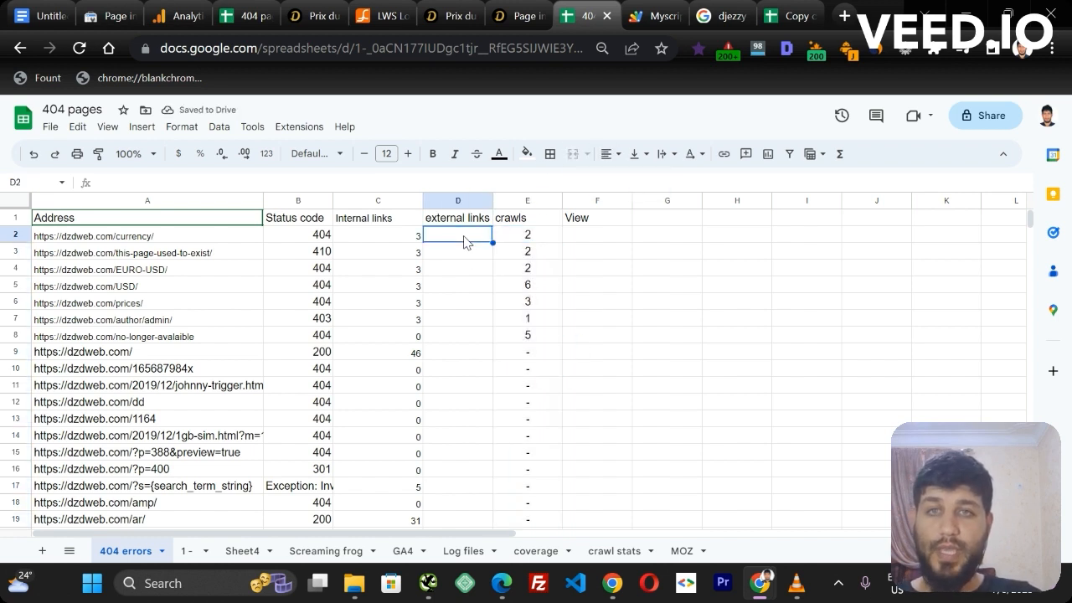
pyautogui.click(400, 553)
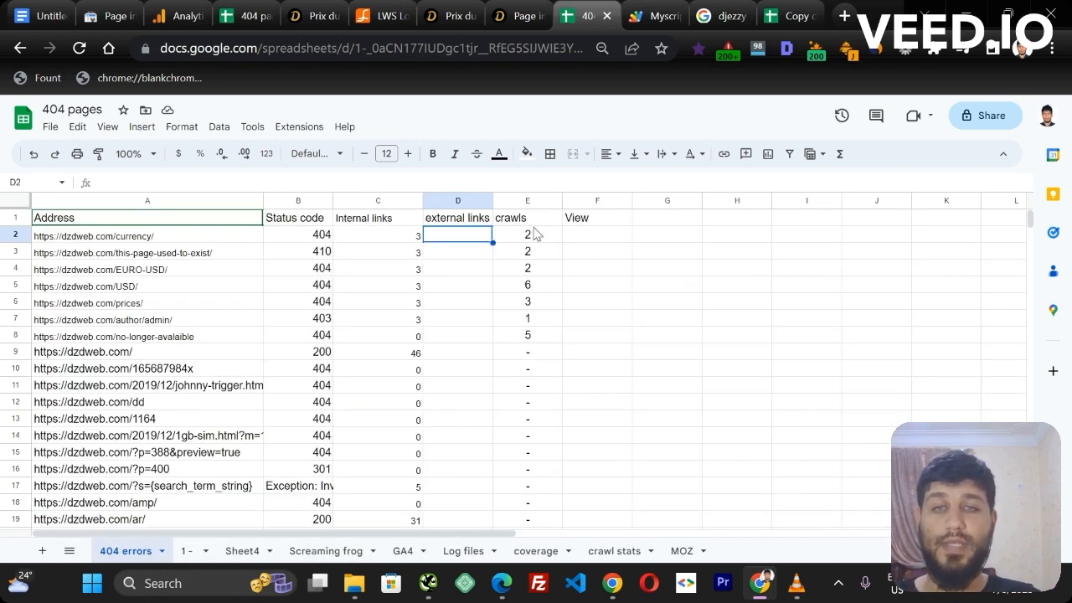
pyautogui.click(534, 235)
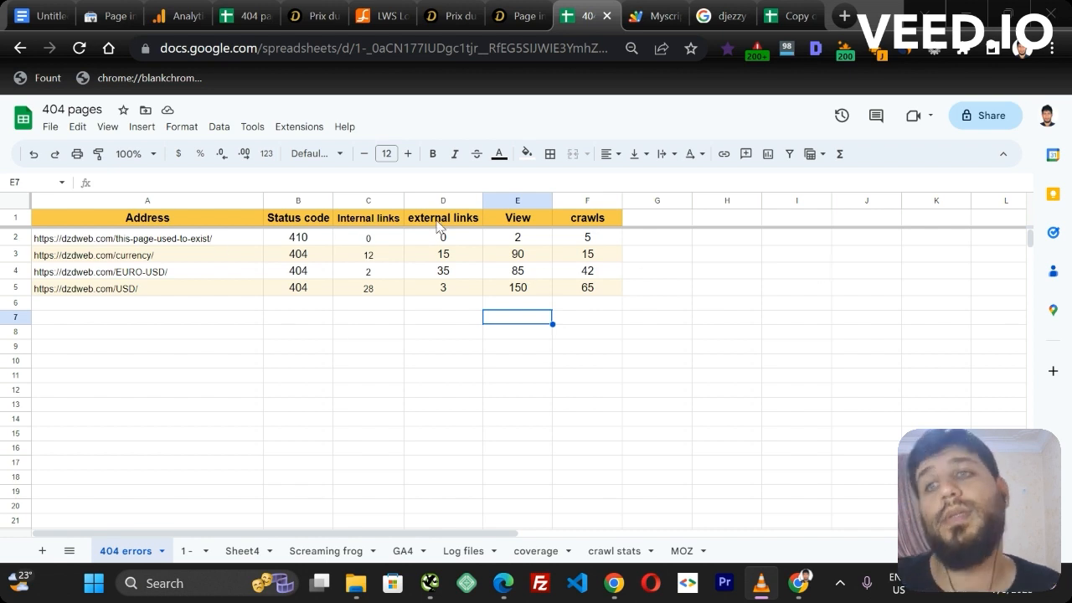
# Review the this-page-used-to-exist row's internal links, external links, views and crawls to judge how much the page matters.
pyautogui.click(12, 237)
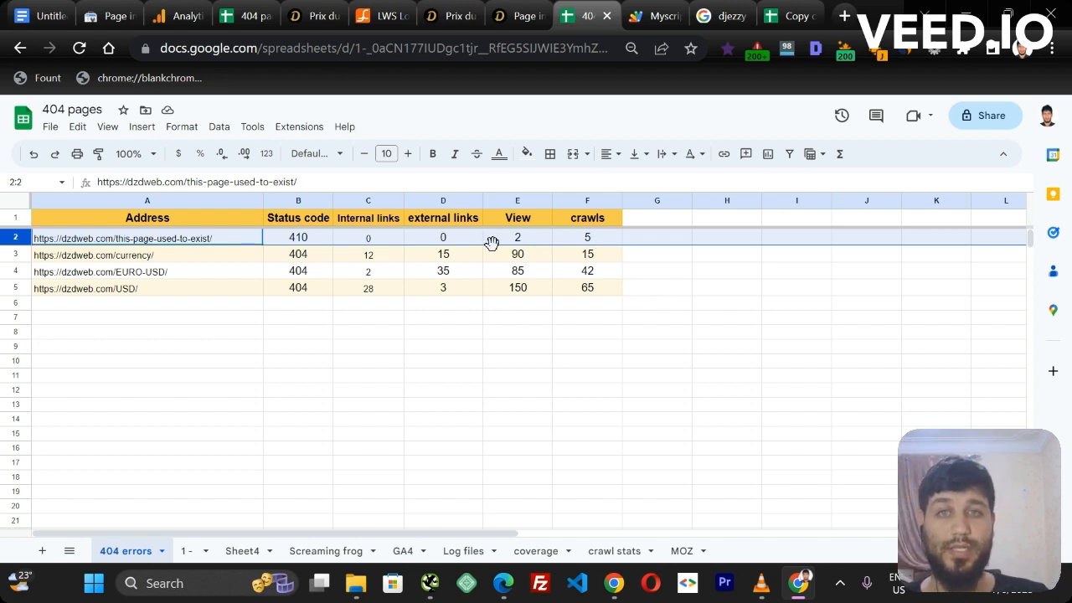
pyautogui.hotkey('ctrl', 'c')
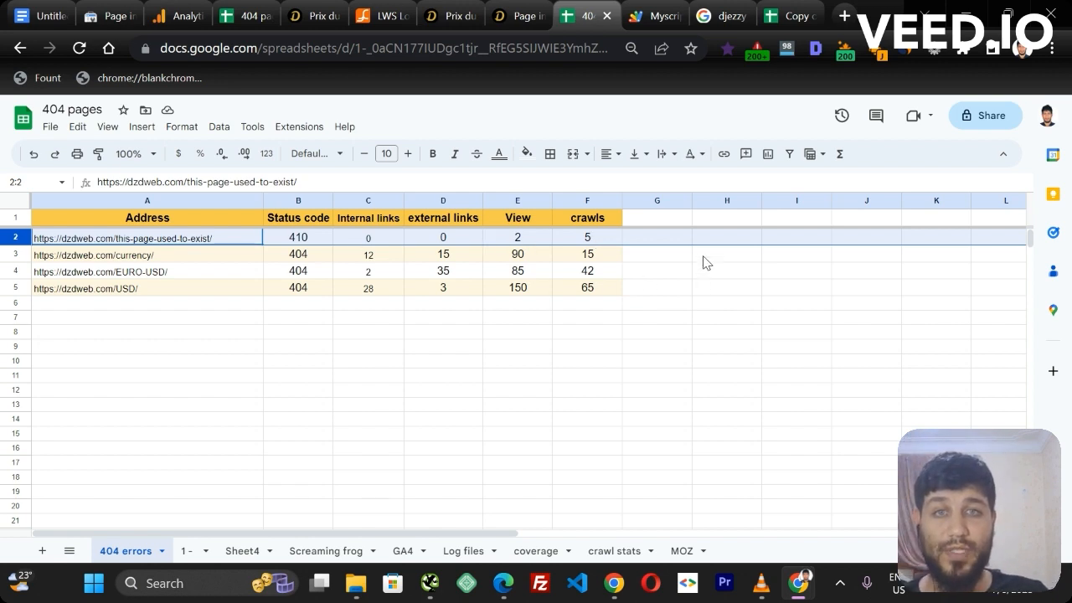
pyautogui.click(707, 260)
pyautogui.click(369, 244)
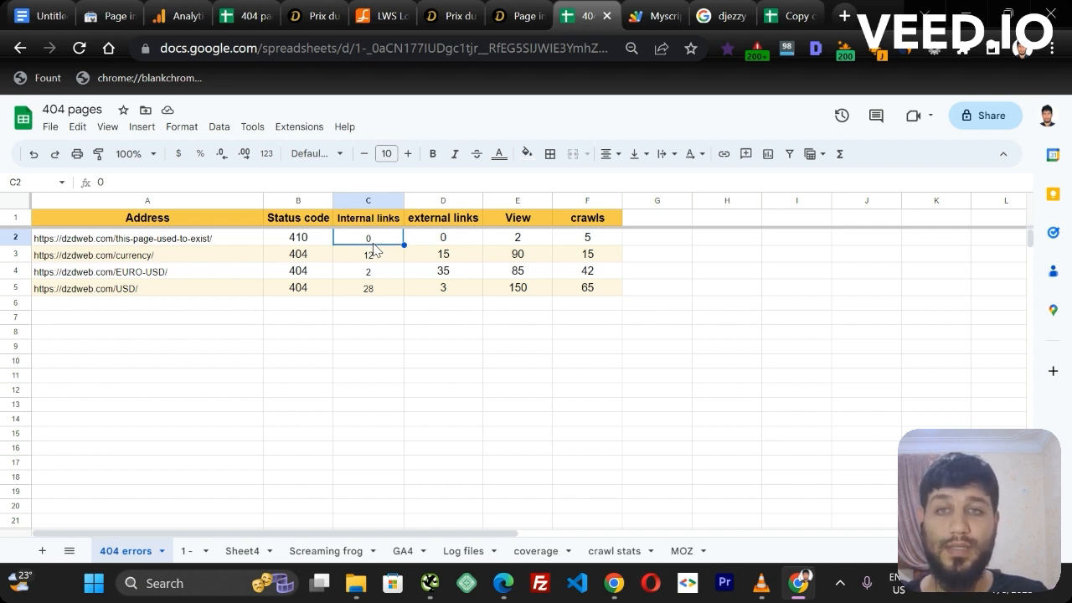
pyautogui.moveTo(396, 244); pyautogui.dragTo(415, 244)
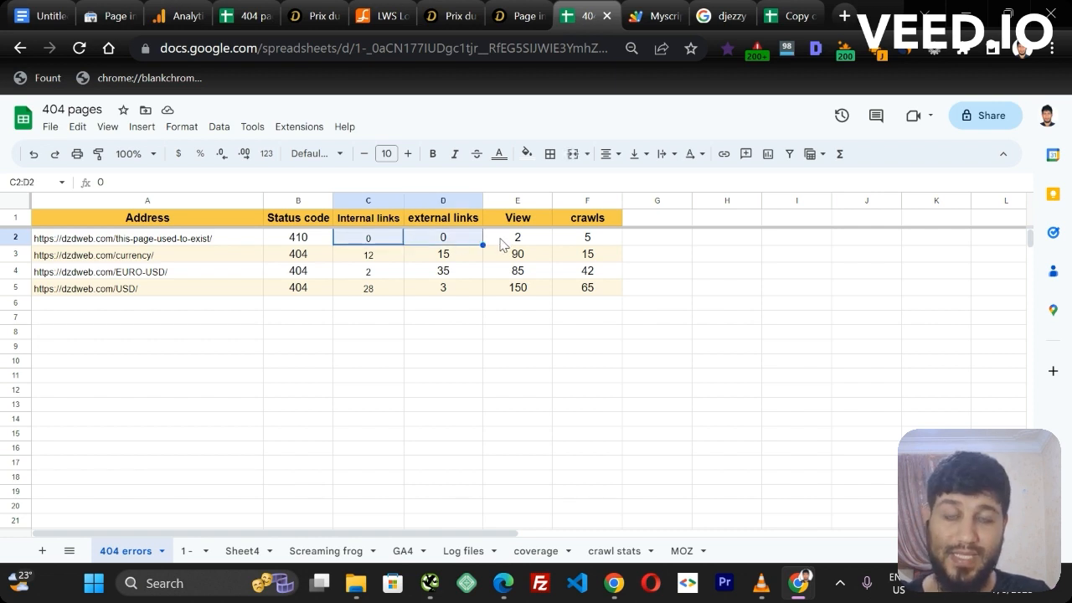
pyautogui.click(526, 243)
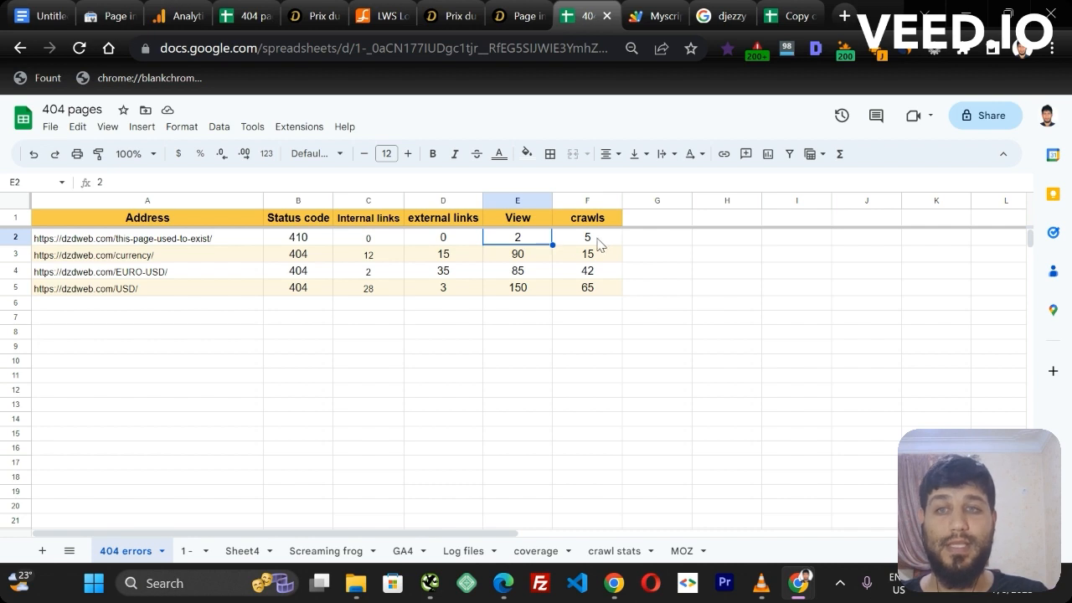
# Review the internal links, external links and crawls of the /currency/ URL in row 3.
pyautogui.click(18, 254)
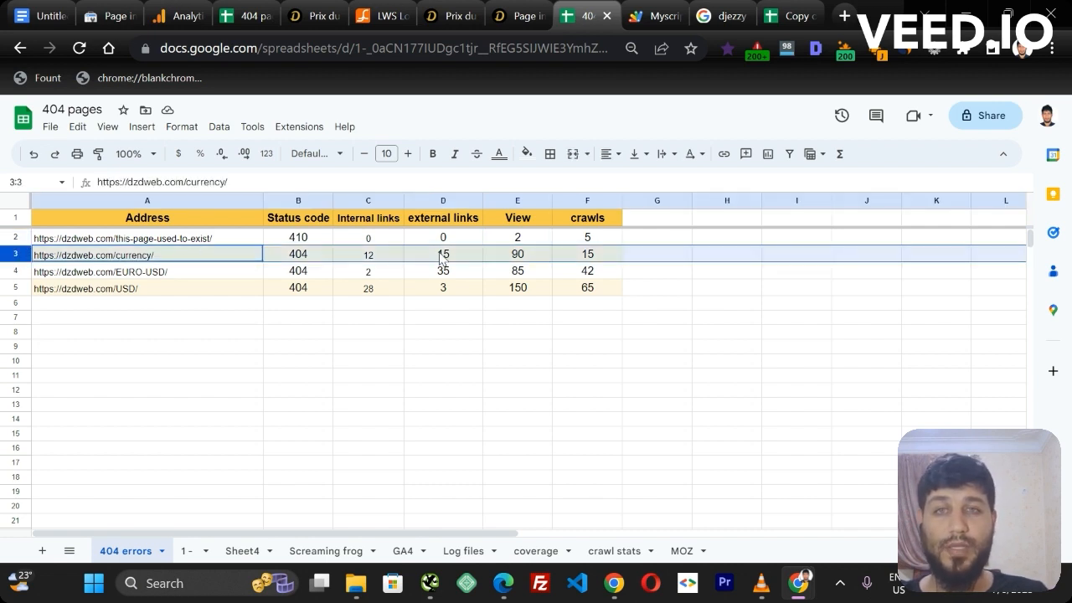
pyautogui.click(362, 261)
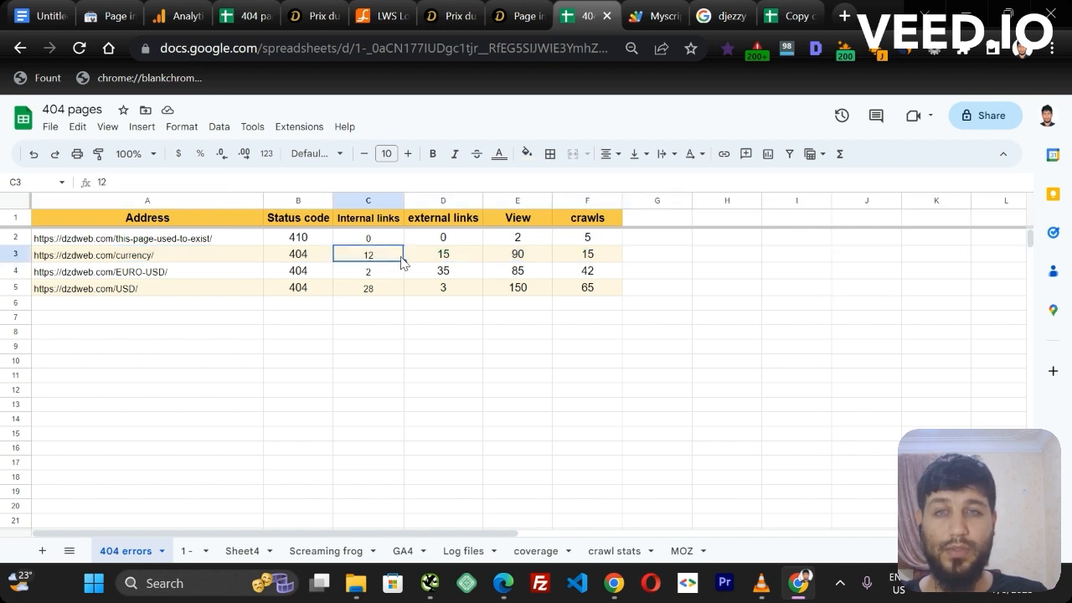
pyautogui.click(446, 260)
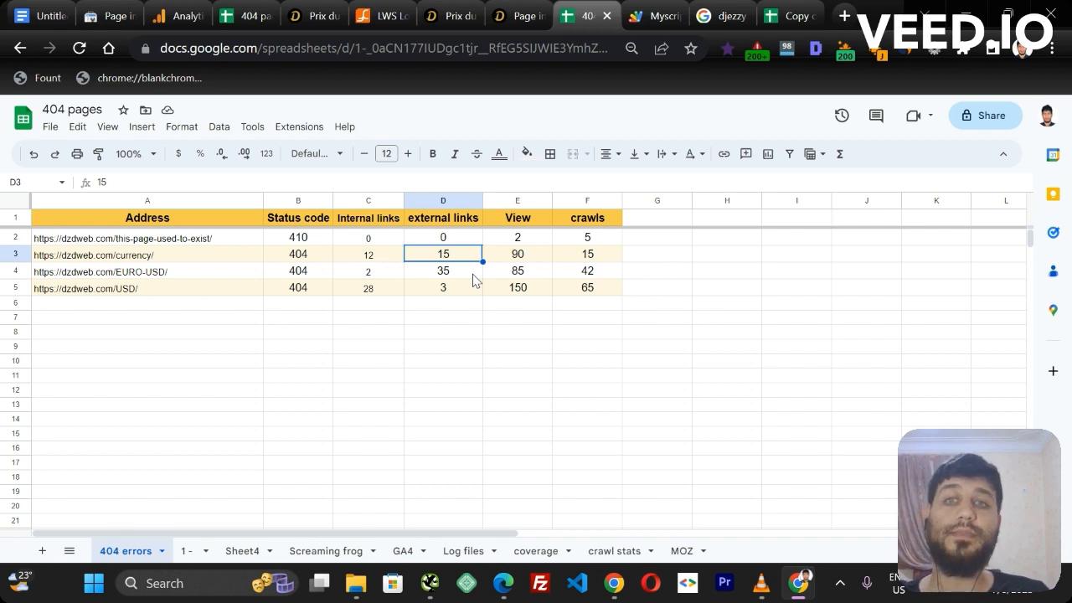
pyautogui.click(142, 264)
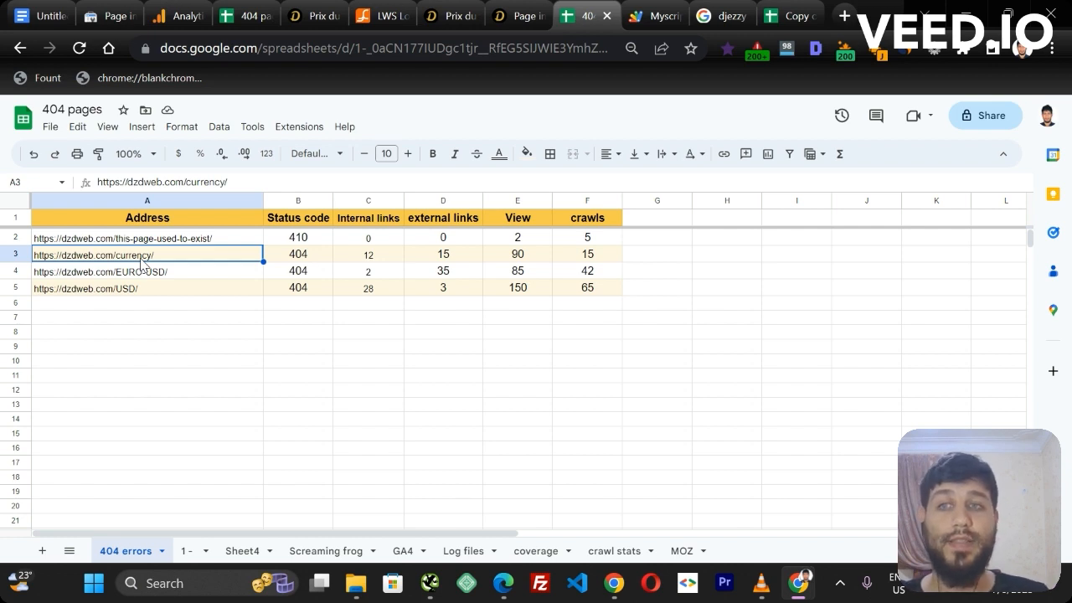
pyautogui.click(369, 262)
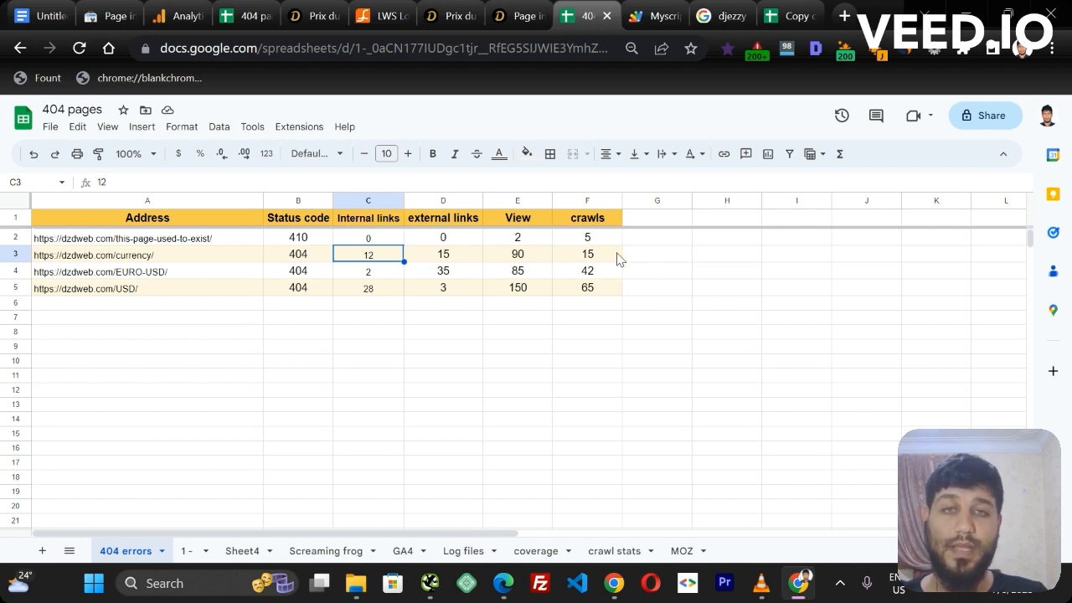
pyautogui.click(588, 254)
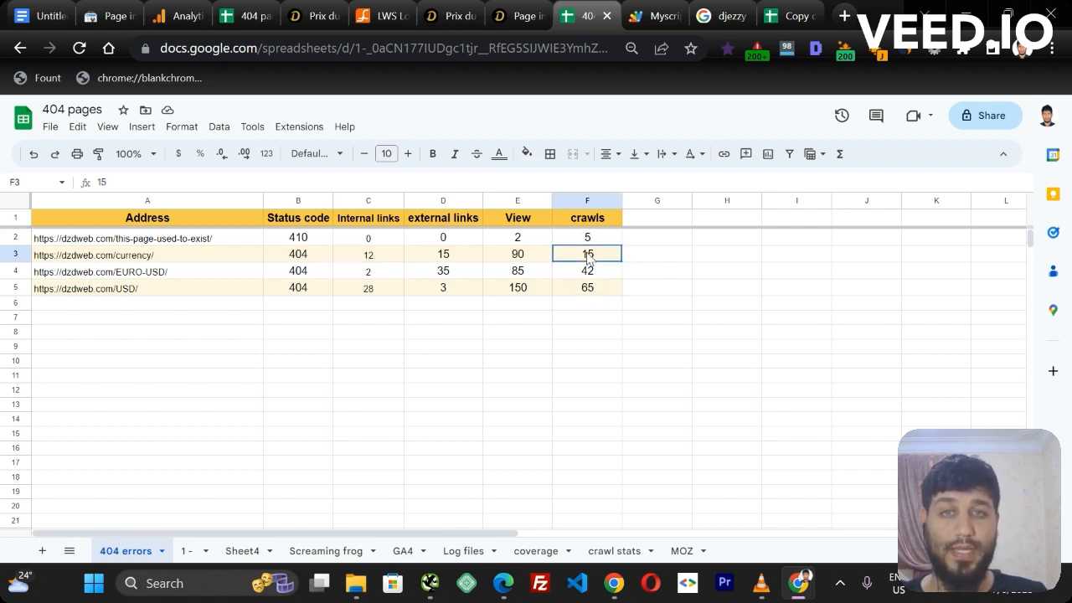
# Examine the external links of the /EURO-USD/ URL and the internal links and views of the /USD/ URL.
pyautogui.click(16, 271)
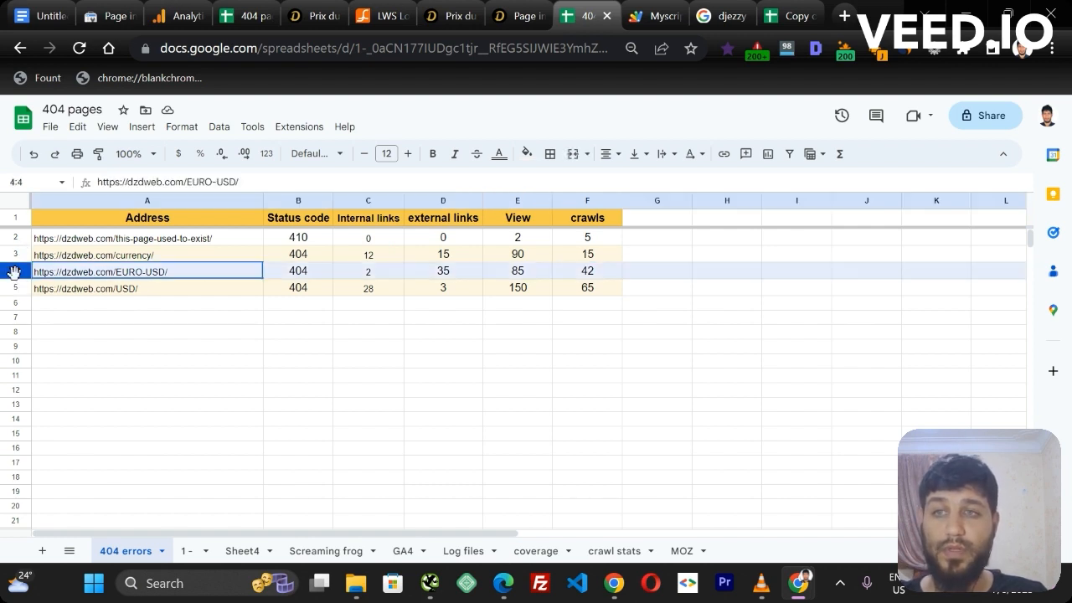
pyautogui.click(439, 274)
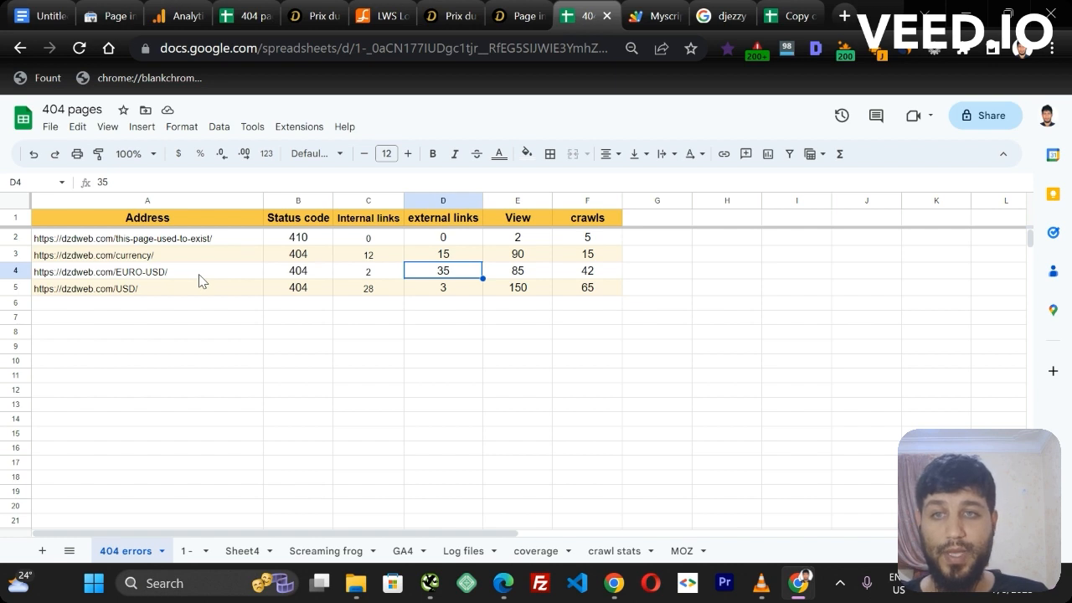
pyautogui.click(126, 300)
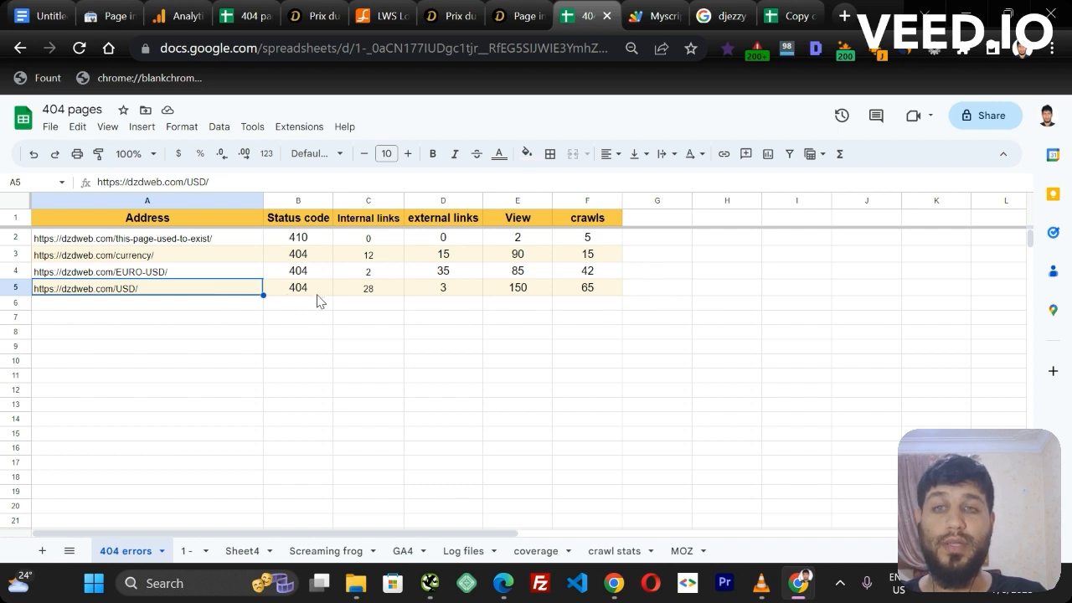
pyautogui.click(350, 292)
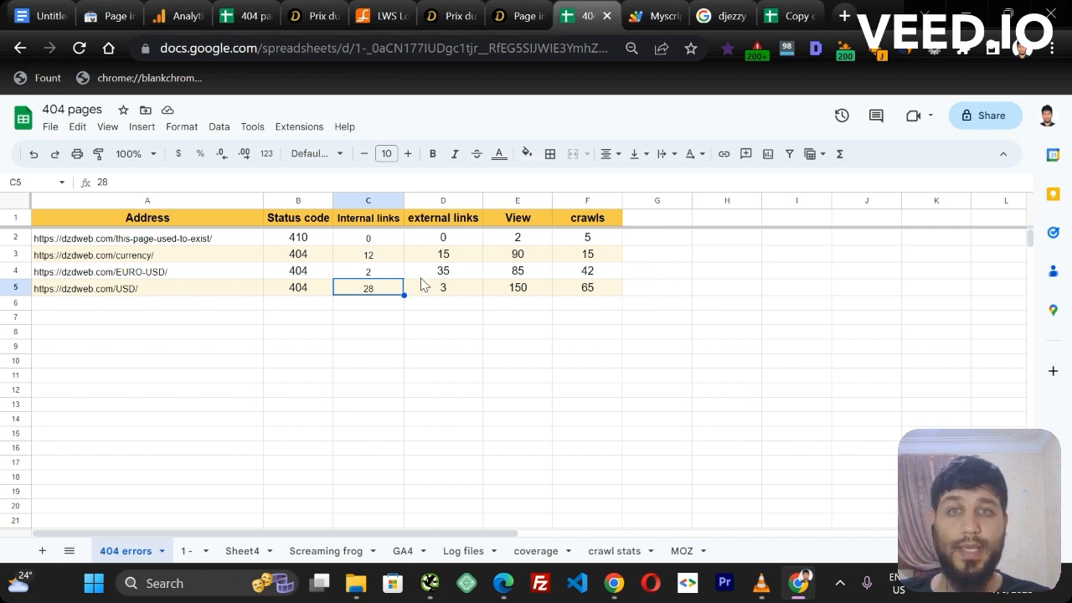
pyautogui.click(525, 289)
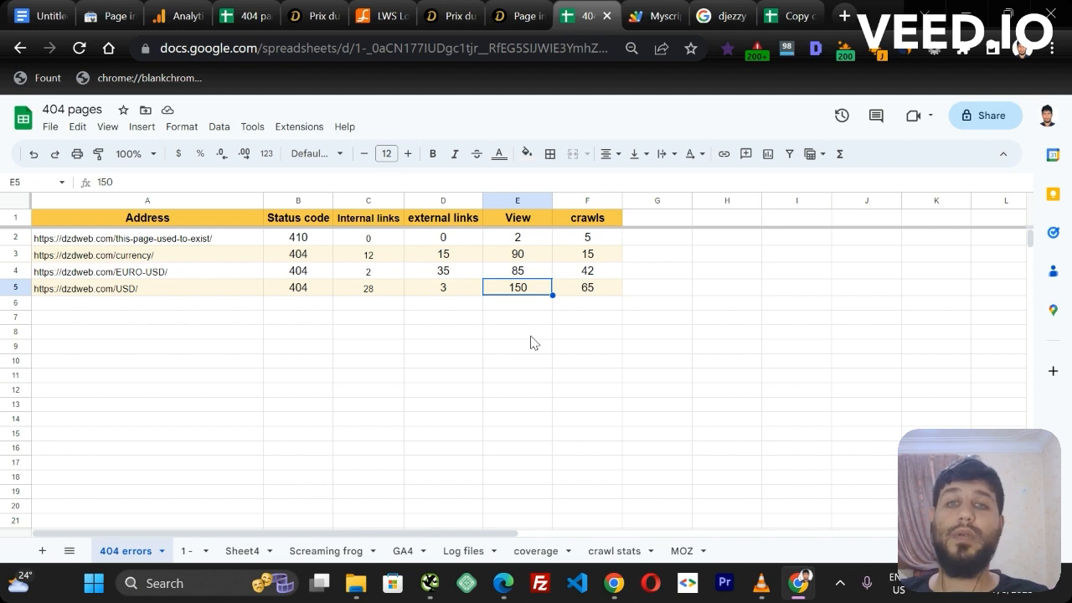
pyautogui.click(170, 291)
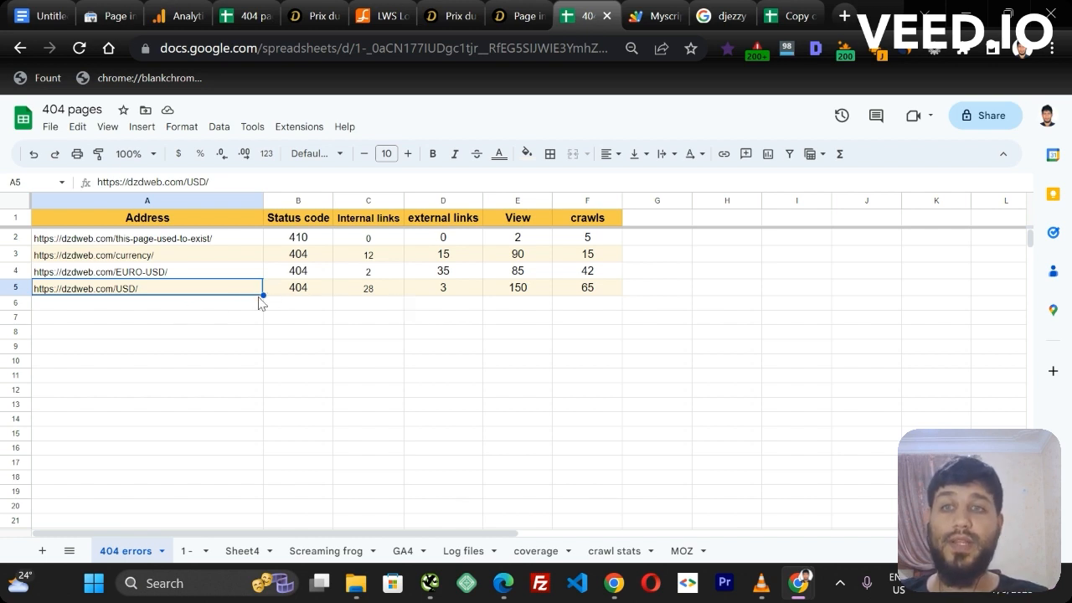
pyautogui.click(657, 316)
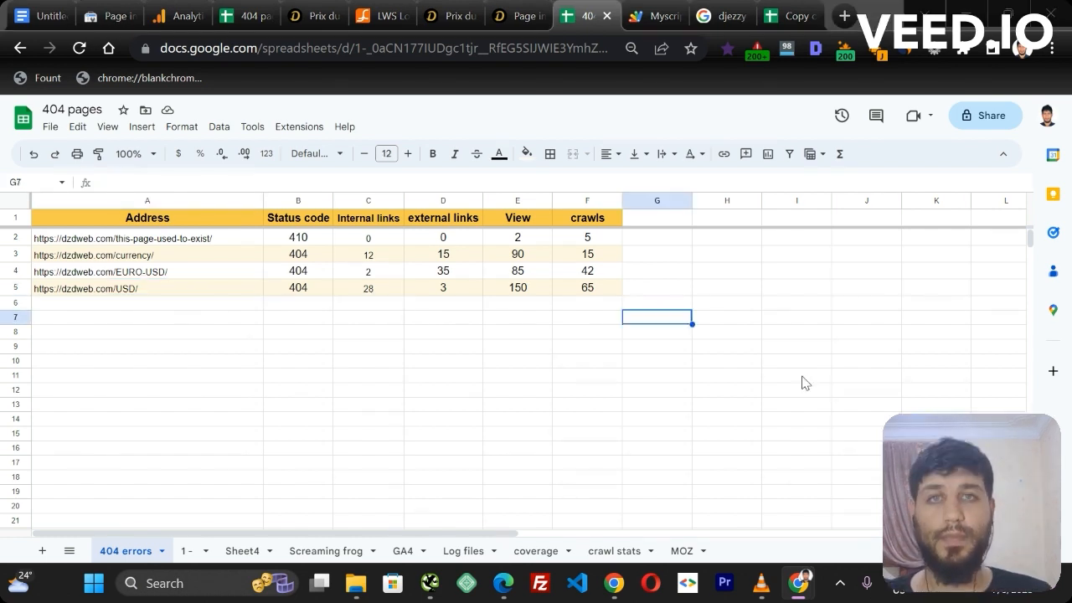